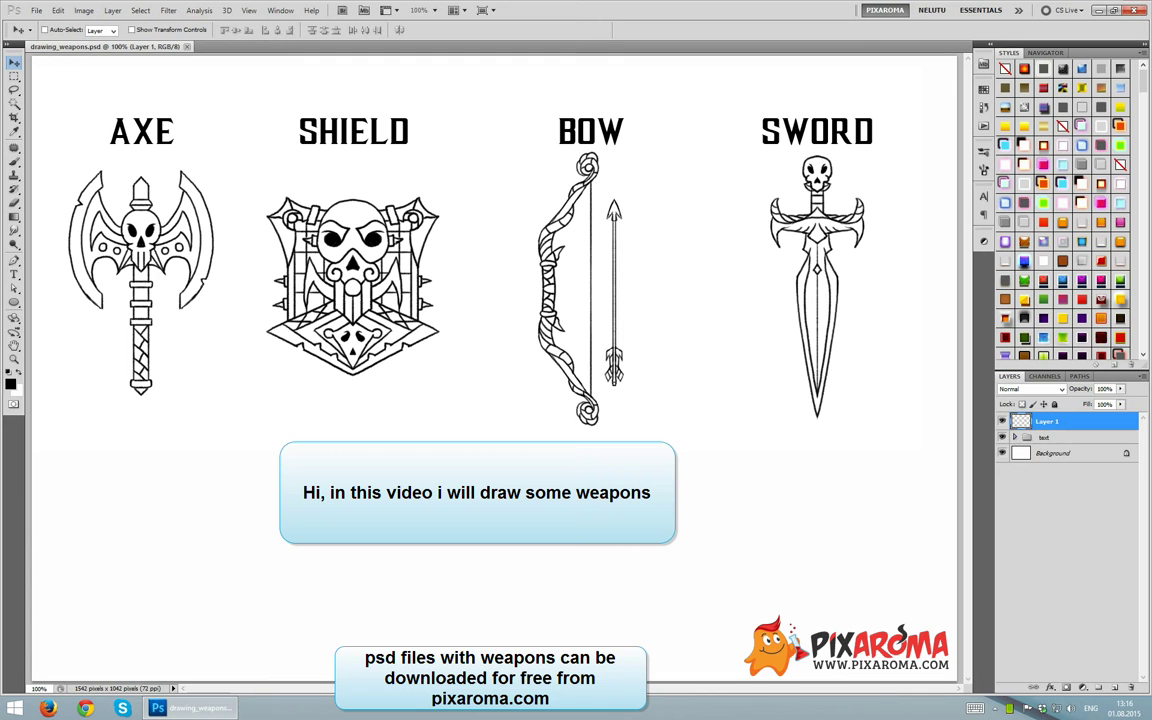
Choose the Brush tool, check its presets, and shrink the brush size for sketching
{"action": "left_click", "coordinate": [14, 161]}
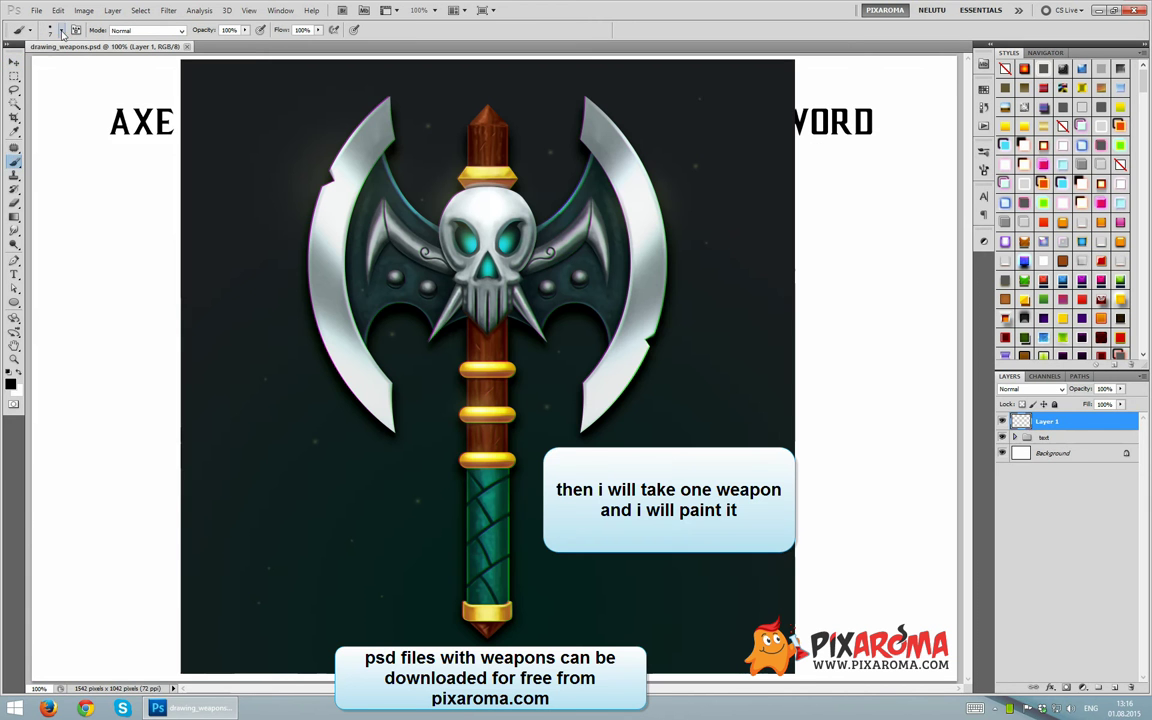
{"action": "left_click", "coordinate": [56, 30]}
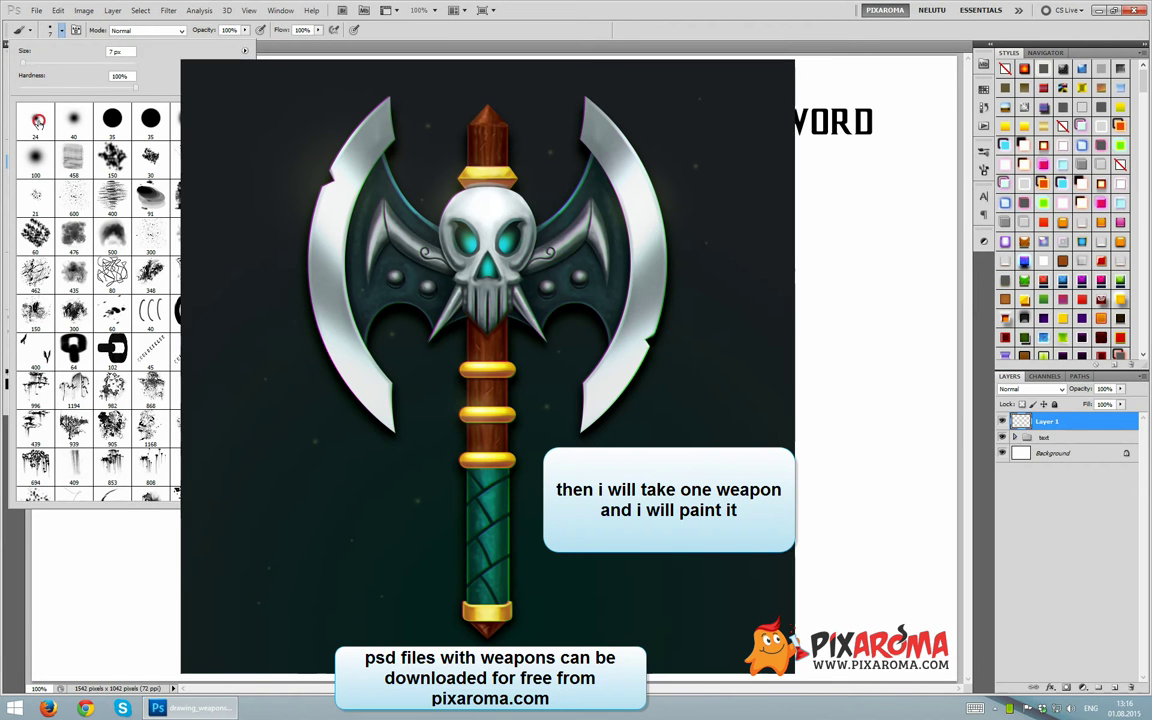
{"action": "key", "text": "Return"}
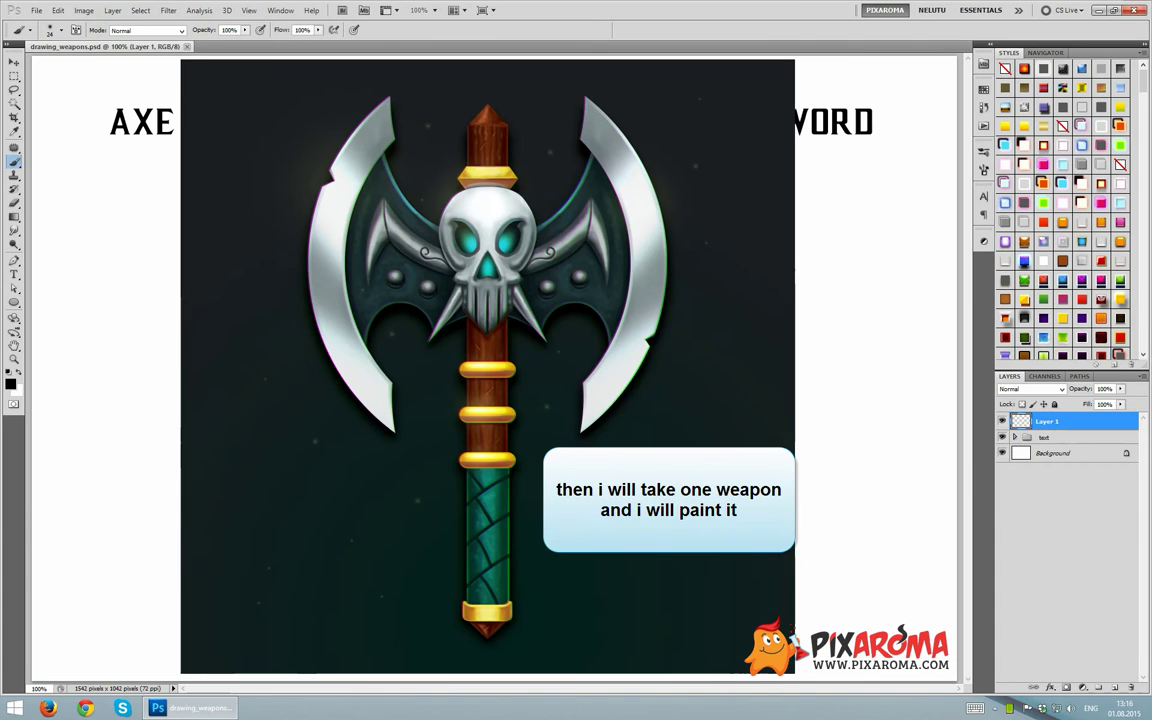
{"action": "key", "text": "bracketleft"}
{"action": "key", "text": "bracketleft"}
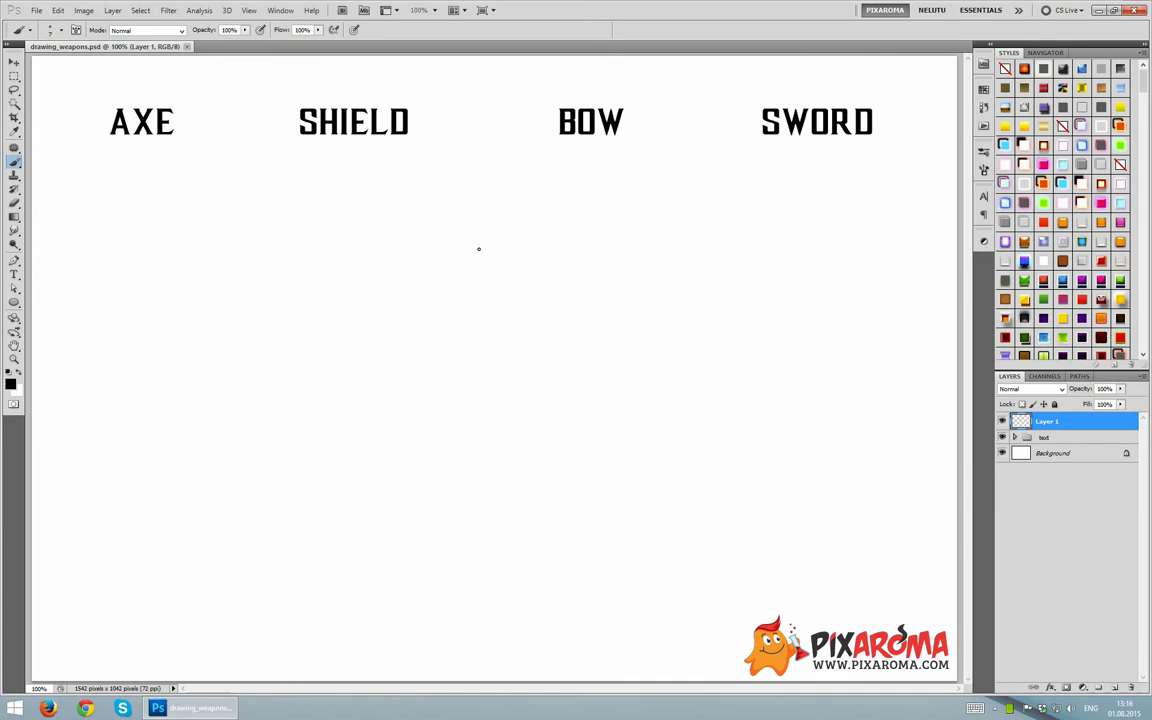
Draw a vertical guide line crossed by a straight horizontal line, then a first blade-edge stroke
{"action": "left_click_drag", "start_coordinate": [163, 180], "coordinate": [187, 215]}
{"action": "key", "text": "ctrl+z"}
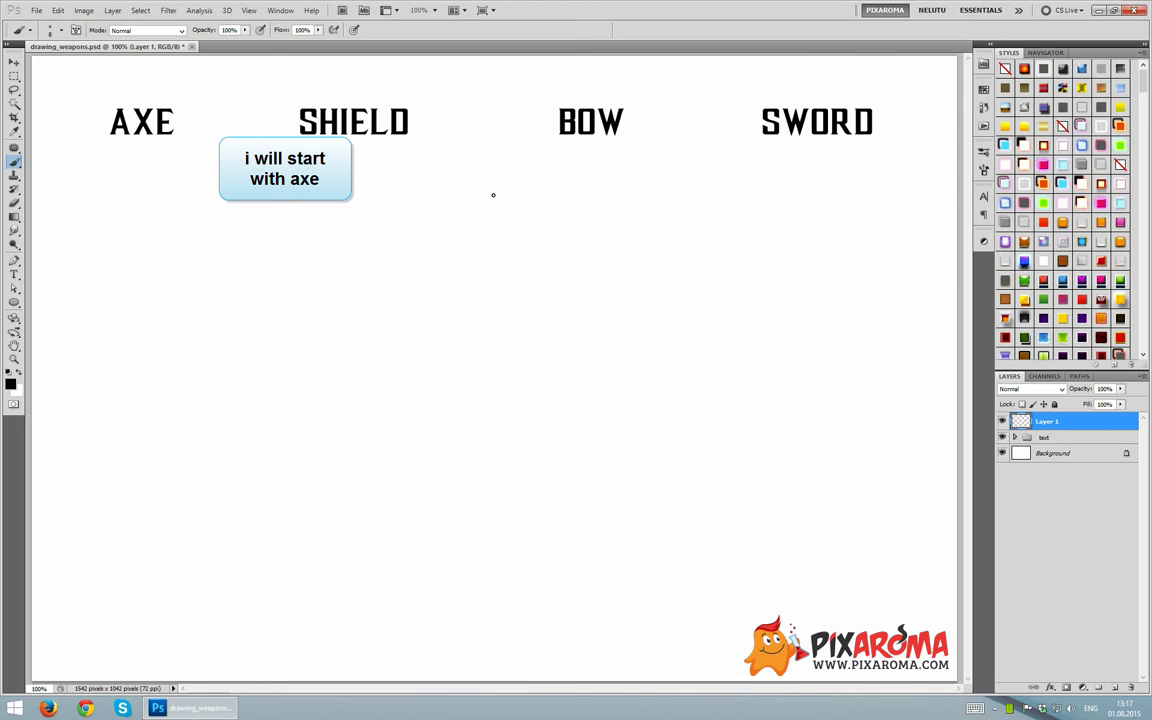
{"action": "left_click_drag", "start_coordinate": [493, 184], "coordinate": [493, 594]}
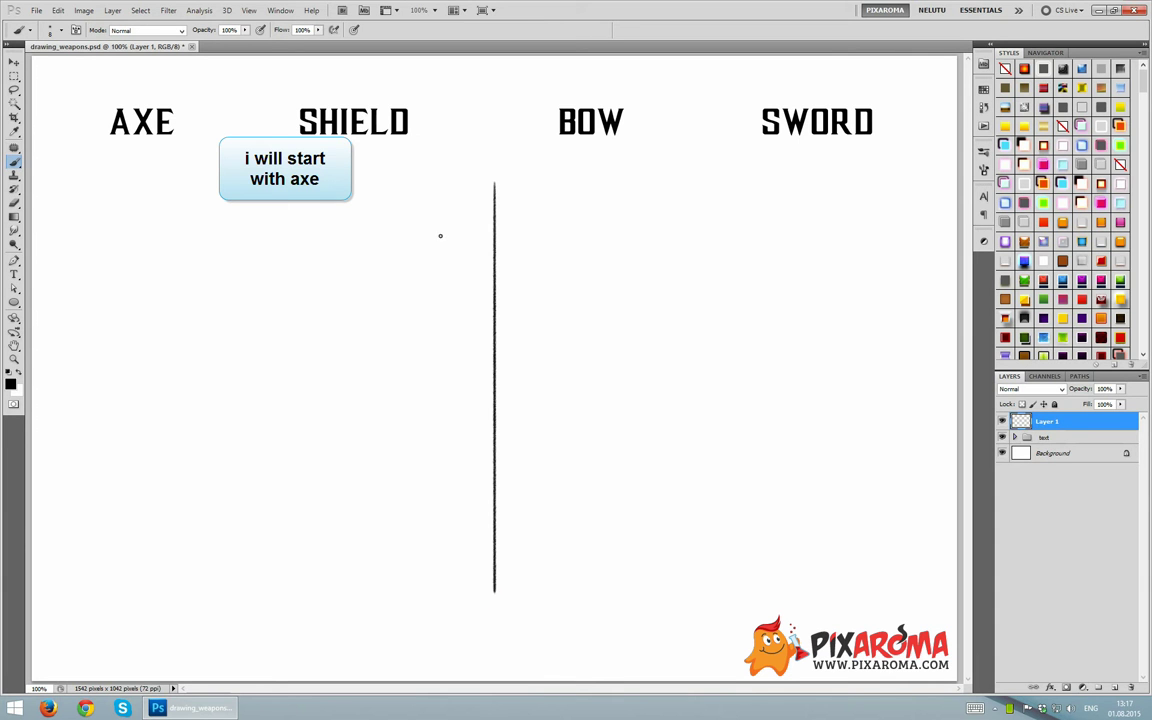
{"action": "left_click_drag", "start_coordinate": [422, 290], "coordinate": [578, 290]}
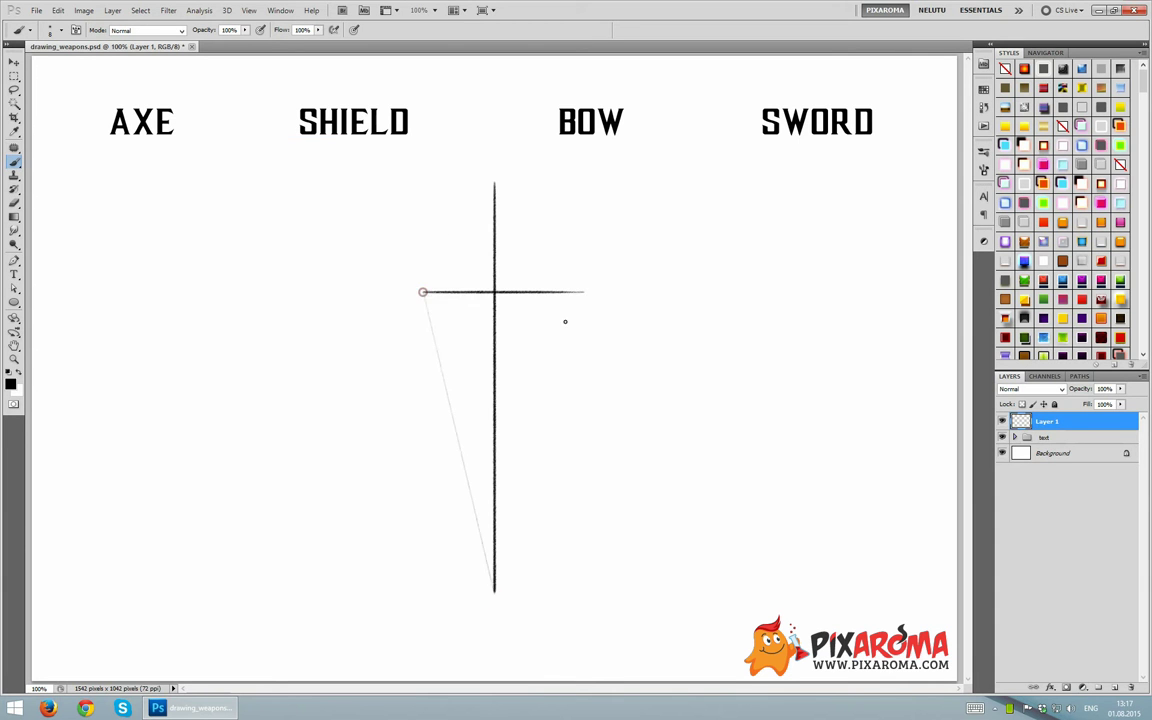
{"action": "key", "text": "ctrl+z"}
{"action": "left_click_drag", "start_coordinate": [401, 284], "coordinate": [599, 284]}
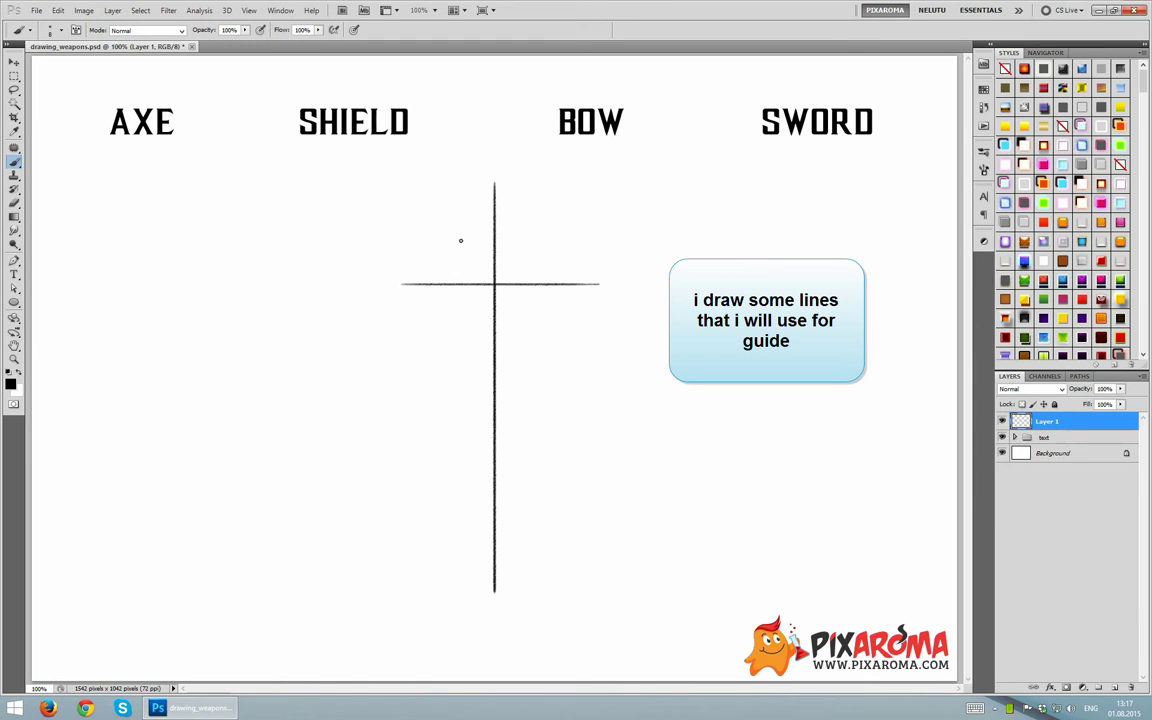
{"action": "mouse_move", "coordinate": [492, 187]}
{"action": "left_mouse_down"}
{"action": "mouse_move", "coordinate": [480, 205]}
{"action": "mouse_move", "coordinate": [473, 553]}
{"action": "mouse_move", "coordinate": [476, 250]}
{"action": "left_mouse_up"}
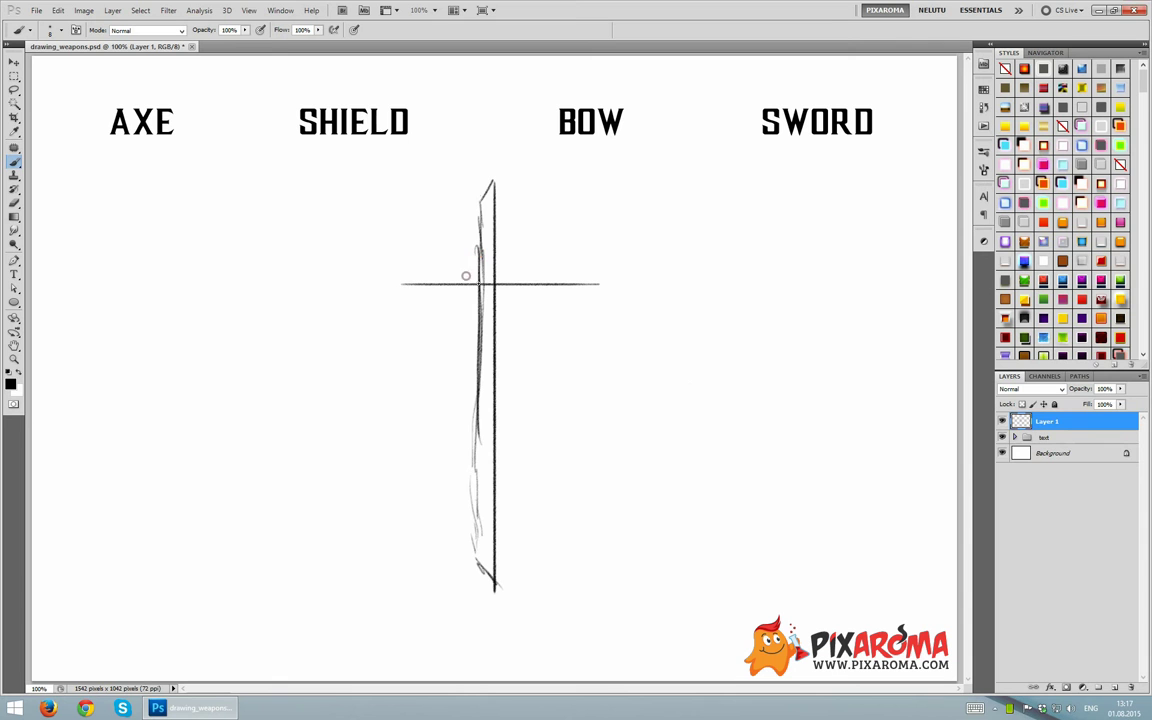
Sketch a crossbar and the curved outer and inner edges of the left axe head
{"action": "left_click_drag", "start_coordinate": [423, 320], "coordinate": [518, 321]}
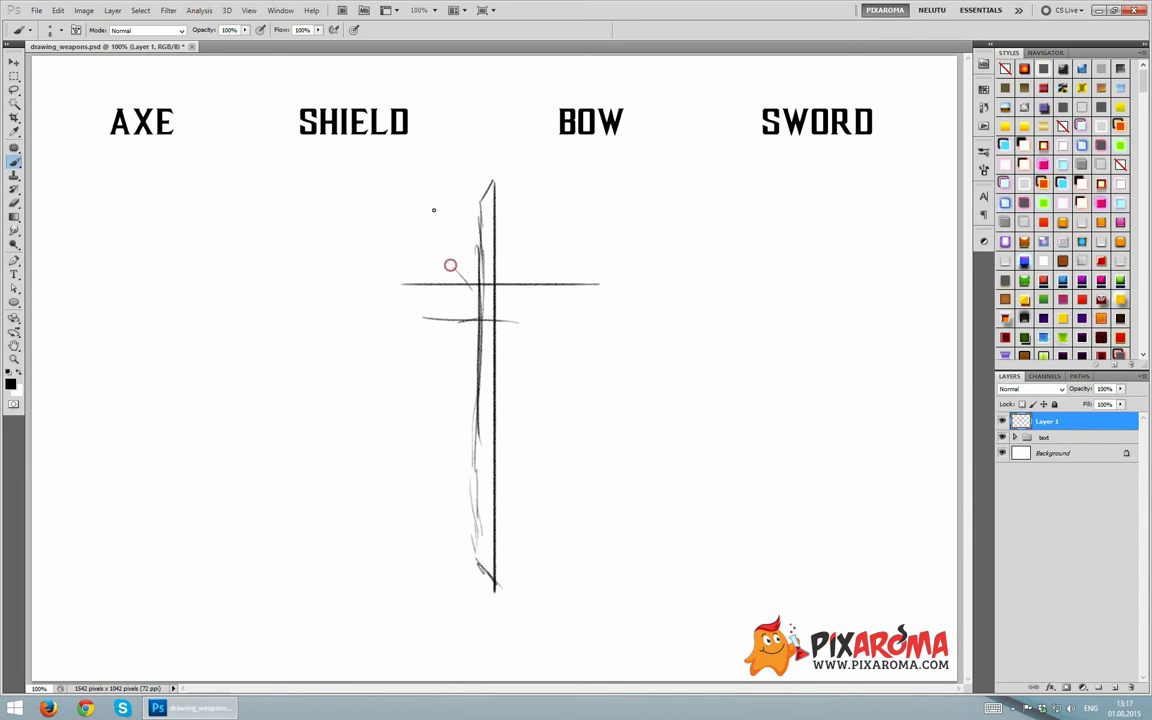
{"action": "left_click_drag", "start_coordinate": [433, 209], "coordinate": [383, 250]}
{"action": "mouse_move", "coordinate": [435, 185]}
{"action": "left_mouse_down"}
{"action": "mouse_move", "coordinate": [370, 290]}
{"action": "mouse_move", "coordinate": [462, 265]}
{"action": "left_mouse_up"}
{"action": "left_click_drag", "start_coordinate": [365, 330], "coordinate": [393, 376]}
{"action": "mouse_move", "coordinate": [381, 342]}
{"action": "left_mouse_down"}
{"action": "mouse_move", "coordinate": [430, 376]}
{"action": "mouse_move", "coordinate": [378, 249]}
{"action": "mouse_move", "coordinate": [427, 180]}
{"action": "left_mouse_up"}
{"action": "mouse_move", "coordinate": [372, 300]}
{"action": "left_mouse_down"}
{"action": "mouse_move", "coordinate": [429, 180]}
{"action": "mouse_move", "coordinate": [372, 296]}
{"action": "mouse_move", "coordinate": [403, 382]}
{"action": "left_mouse_up"}
{"action": "left_click_drag", "start_coordinate": [427, 180], "coordinate": [468, 283]}
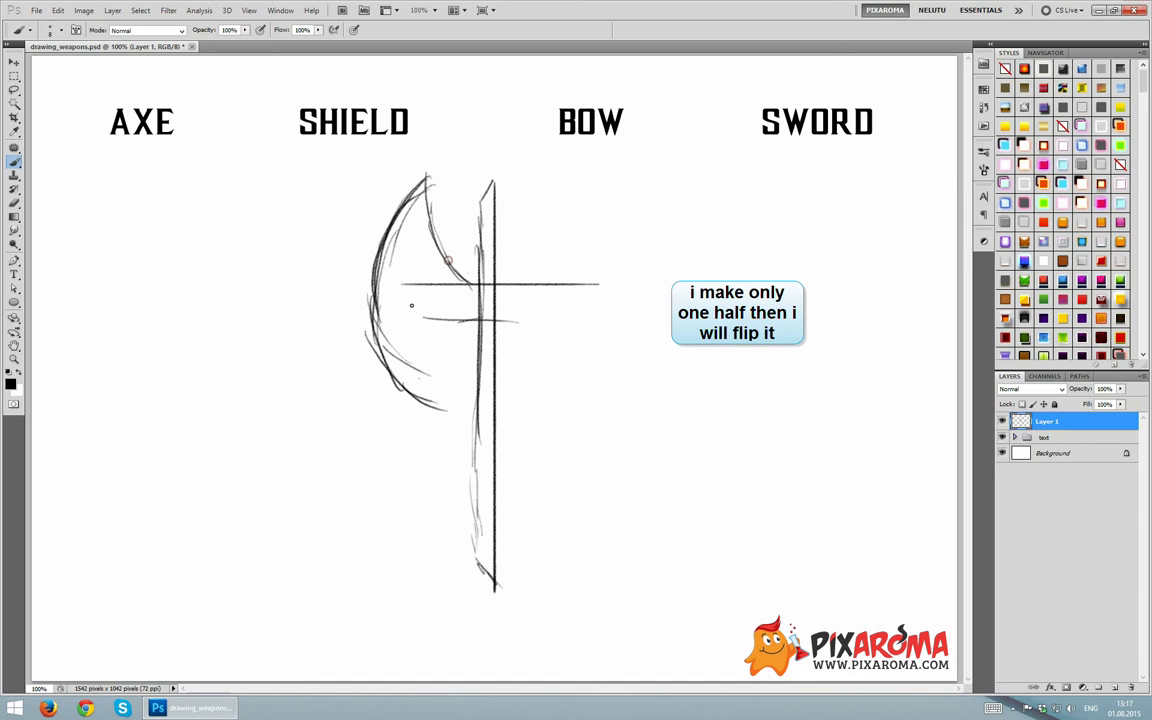
{"action": "left_click_drag", "start_coordinate": [385, 295], "coordinate": [445, 298]}
{"action": "mouse_move", "coordinate": [368, 325]}
{"action": "left_mouse_down"}
{"action": "mouse_move", "coordinate": [380, 355]}
{"action": "mouse_move", "coordinate": [429, 375]}
{"action": "left_mouse_up"}
{"action": "mouse_move", "coordinate": [378, 300]}
{"action": "left_mouse_down"}
{"action": "mouse_move", "coordinate": [419, 360]}
{"action": "mouse_move", "coordinate": [445, 313]}
{"action": "mouse_move", "coordinate": [486, 328]}
{"action": "left_mouse_up"}
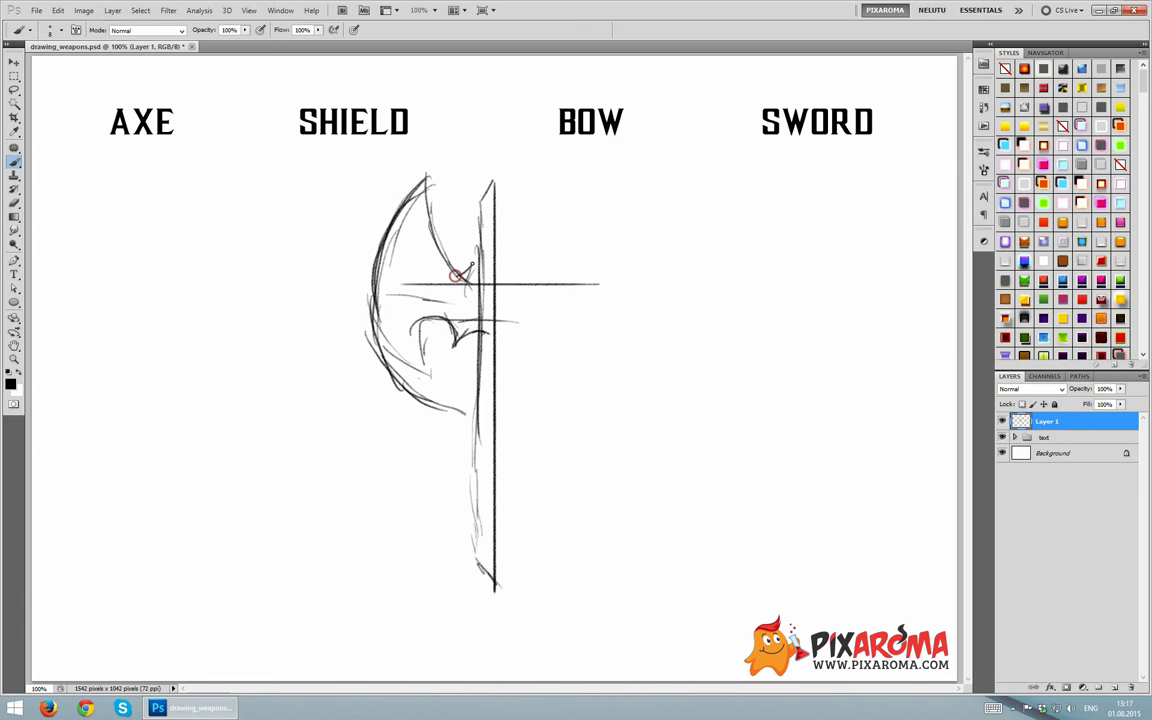
Sketch the skull's eye socket, darken the inner blade line, and shape the top spike
{"action": "left_click_drag", "start_coordinate": [467, 260], "coordinate": [478, 298]}
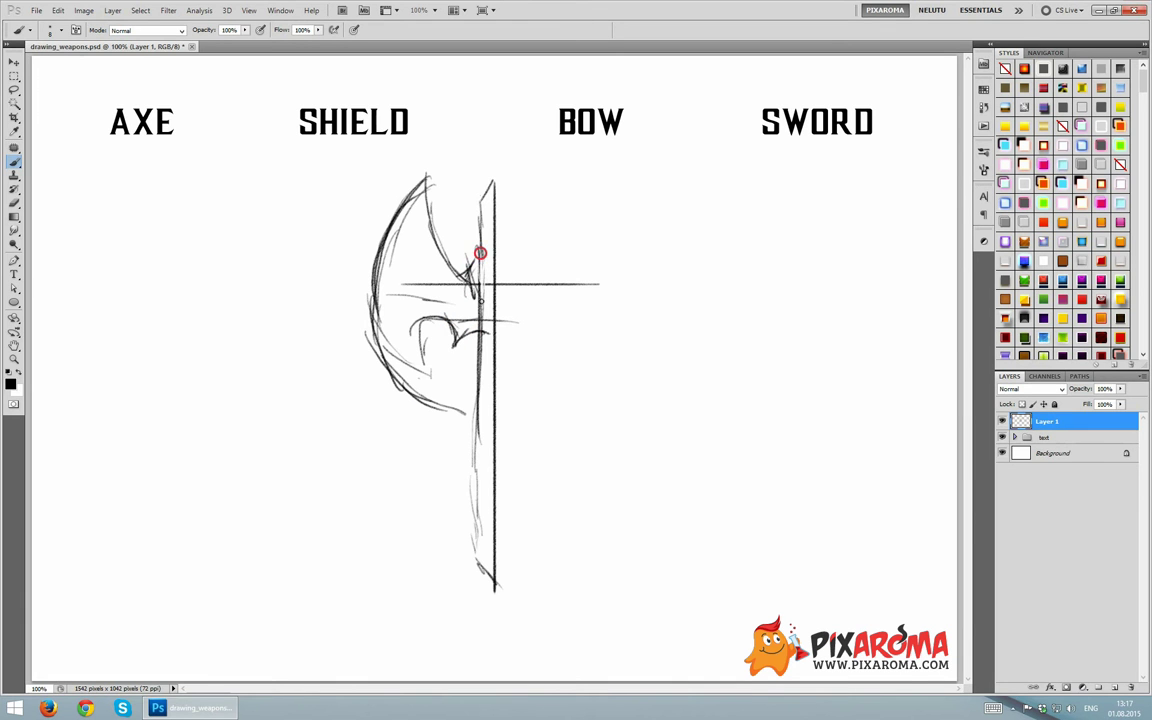
{"action": "mouse_move", "coordinate": [467, 266]}
{"action": "left_mouse_down"}
{"action": "mouse_move", "coordinate": [500, 244]}
{"action": "mouse_move", "coordinate": [471, 304]}
{"action": "mouse_move", "coordinate": [482, 332]}
{"action": "left_mouse_up"}
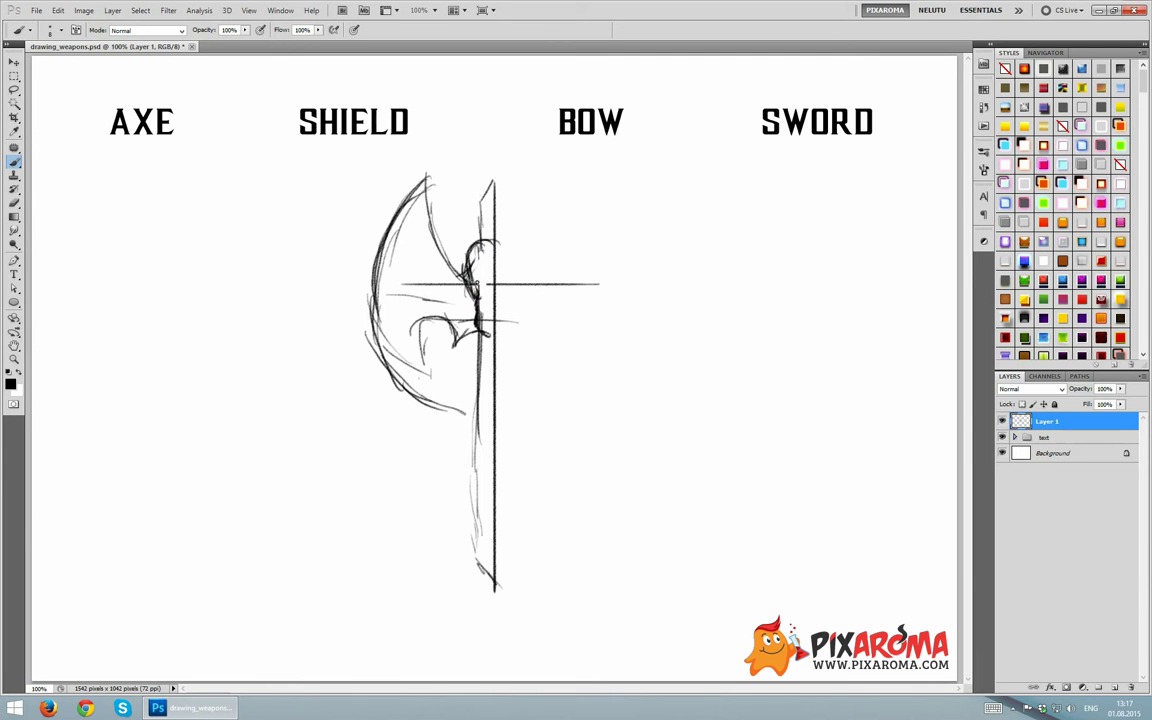
{"action": "mouse_move", "coordinate": [472, 262]}
{"action": "left_mouse_down"}
{"action": "mouse_move", "coordinate": [490, 282]}
{"action": "mouse_move", "coordinate": [492, 340]}
{"action": "left_mouse_up"}
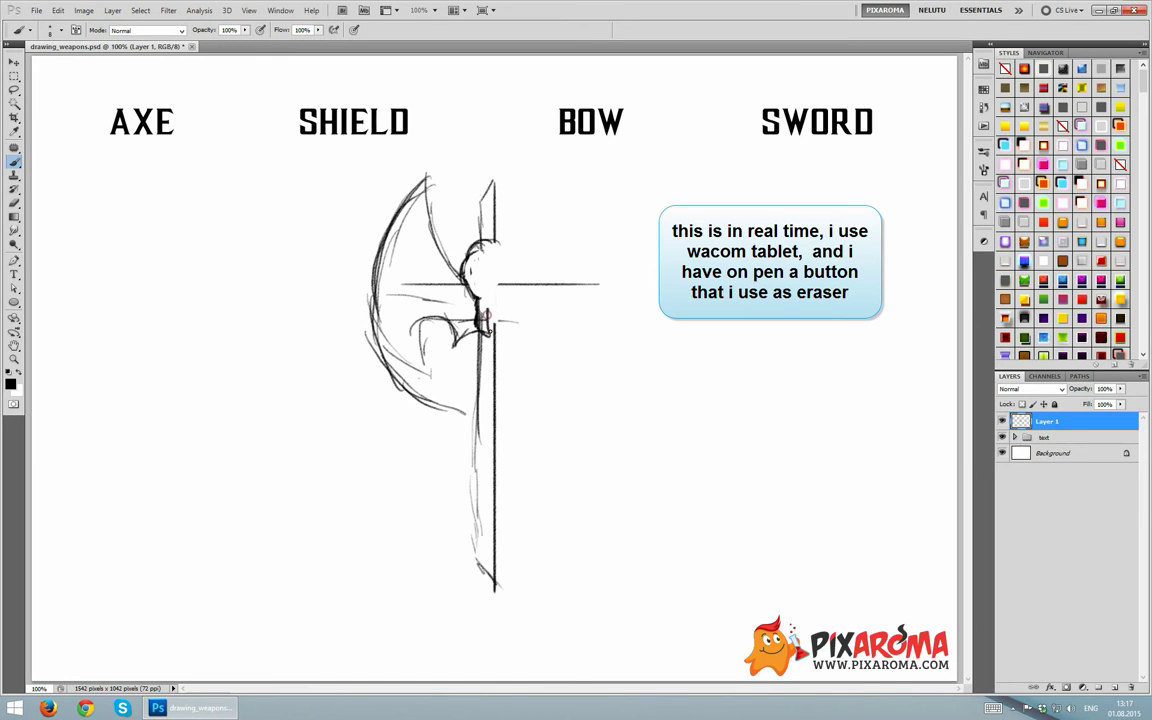
{"action": "left_click_drag", "start_coordinate": [472, 262], "coordinate": [492, 298]}
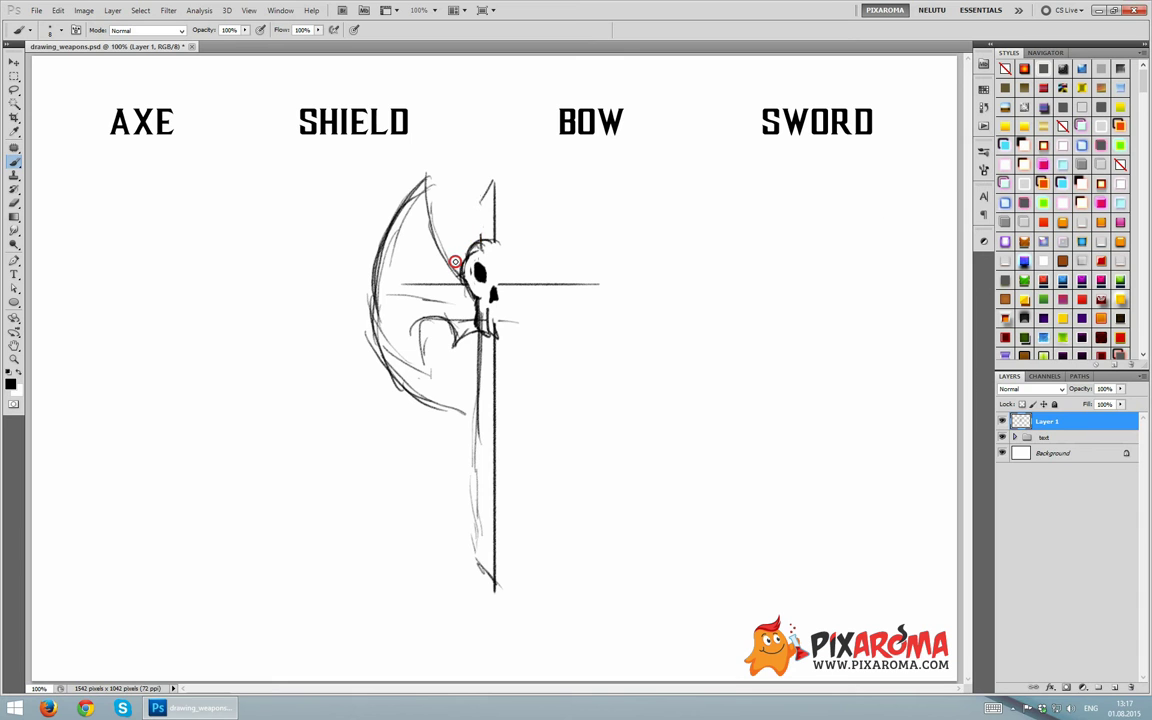
{"action": "left_click_drag", "start_coordinate": [427, 180], "coordinate": [448, 255]}
{"action": "left_click_drag", "start_coordinate": [432, 205], "coordinate": [464, 277]}
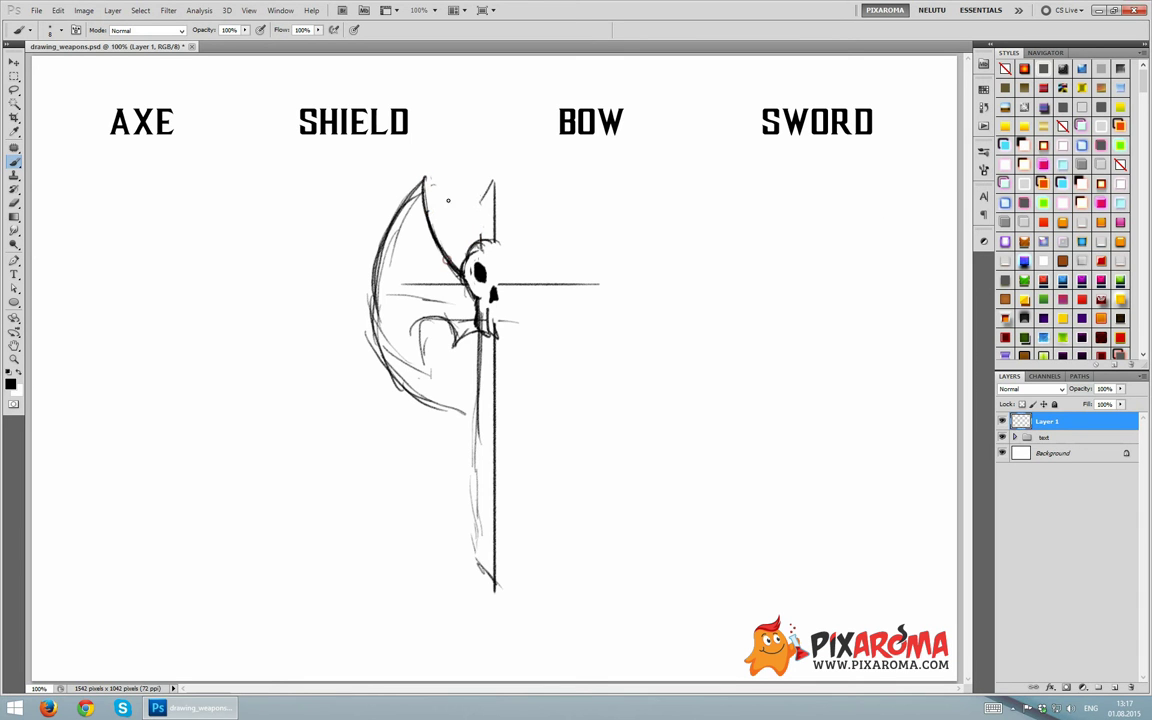
{"action": "left_click_drag", "start_coordinate": [477, 200], "coordinate": [480, 238]}
{"action": "left_click_drag", "start_coordinate": [494, 178], "coordinate": [491, 236]}
Draw the long double-line handle, tidy its ends, and darken the blade's left edge
{"action": "left_click_drag", "start_coordinate": [481, 335], "coordinate": [481, 566]}
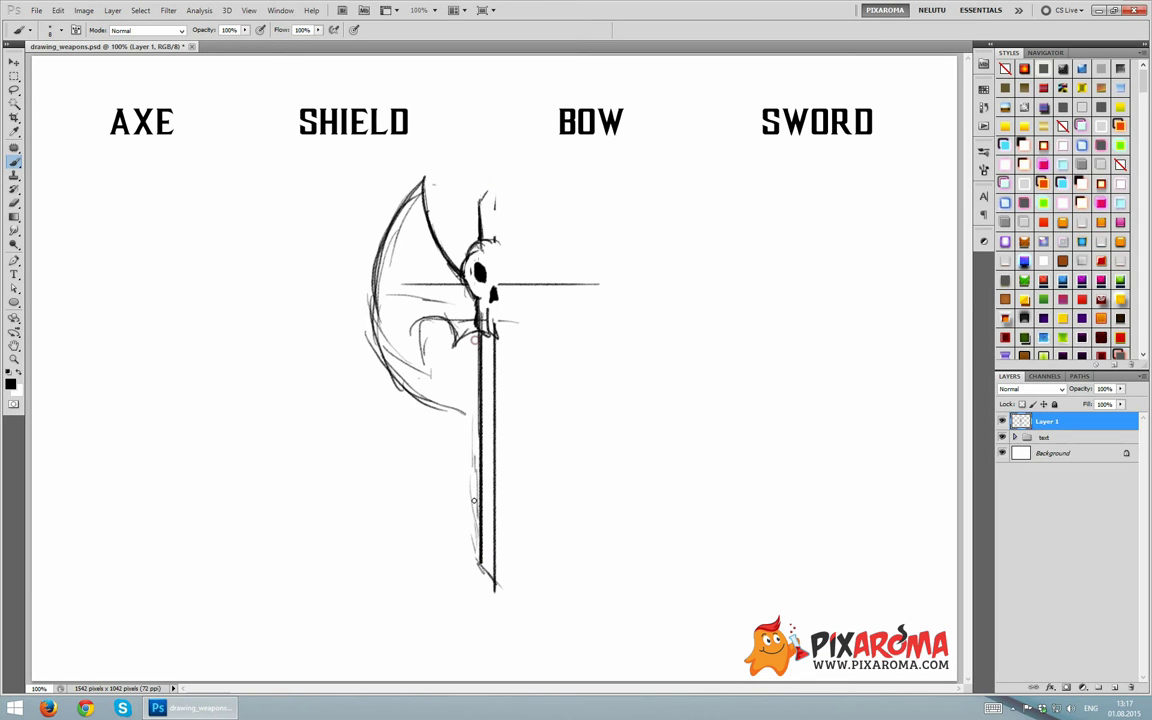
{"action": "left_click_drag", "start_coordinate": [474, 500], "coordinate": [471, 447]}
{"action": "left_click_drag", "start_coordinate": [491, 566], "coordinate": [488, 550]}
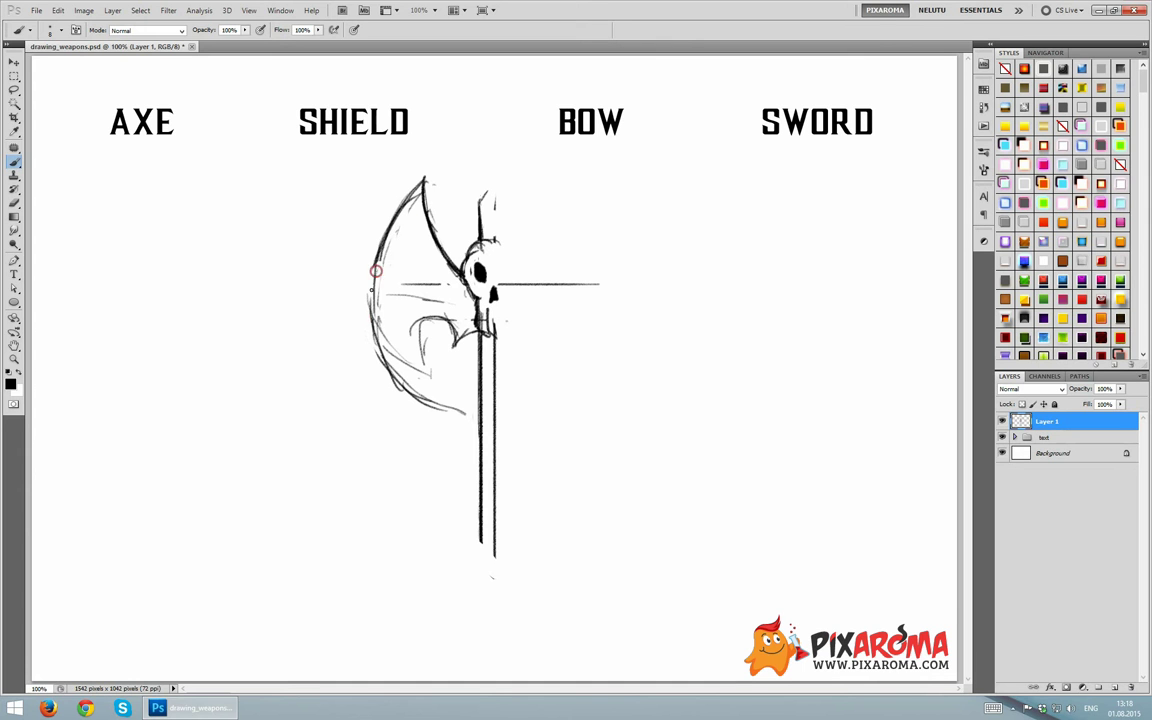
{"action": "mouse_move", "coordinate": [378, 265]}
{"action": "left_mouse_down"}
{"action": "mouse_move", "coordinate": [367, 330]}
{"action": "mouse_move", "coordinate": [440, 405]}
{"action": "mouse_move", "coordinate": [442, 324]}
{"action": "mouse_move", "coordinate": [413, 336]}
{"action": "mouse_move", "coordinate": [466, 327]}
{"action": "left_mouse_up"}
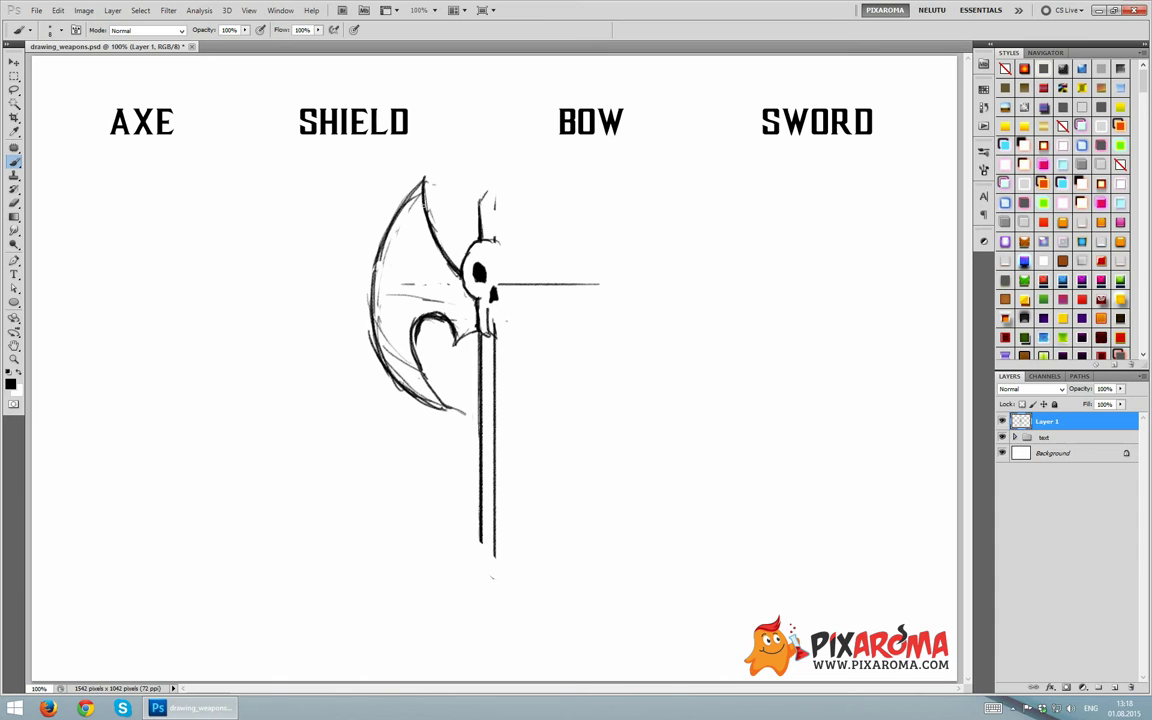
Darken the blade's left and inner edges, removing a stray stroke at the lower tip
{"action": "left_click_drag", "start_coordinate": [385, 182], "coordinate": [394, 317]}
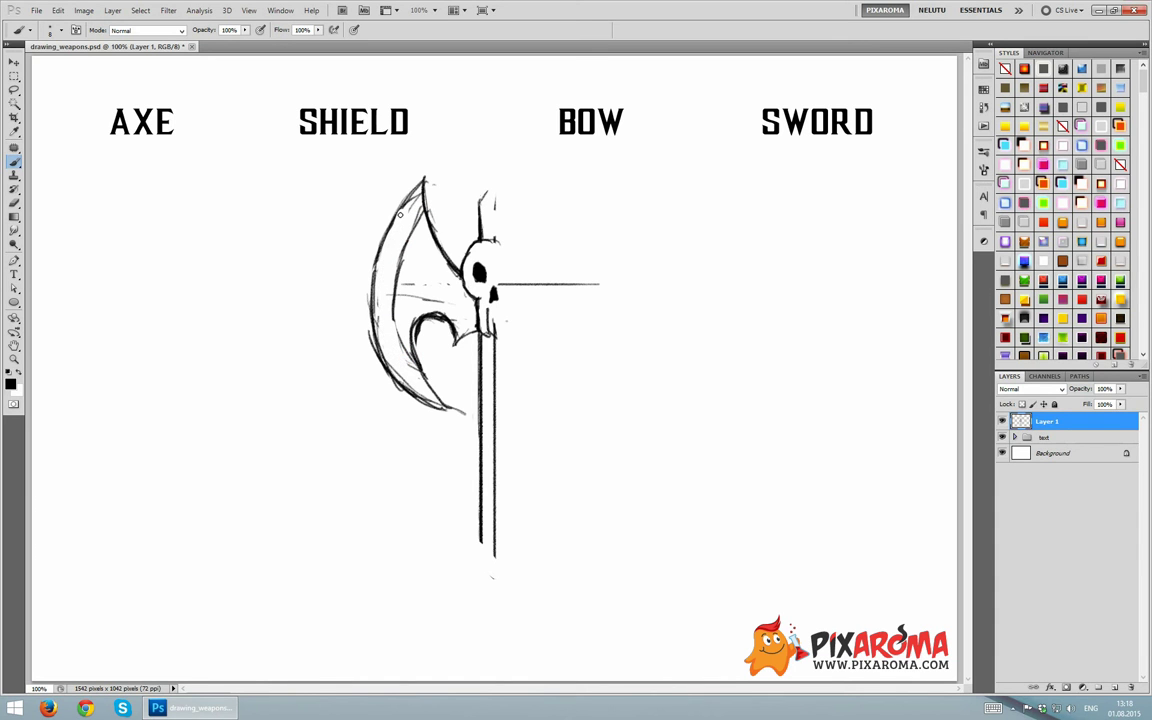
{"action": "left_click_drag", "start_coordinate": [391, 369], "coordinate": [372, 275]}
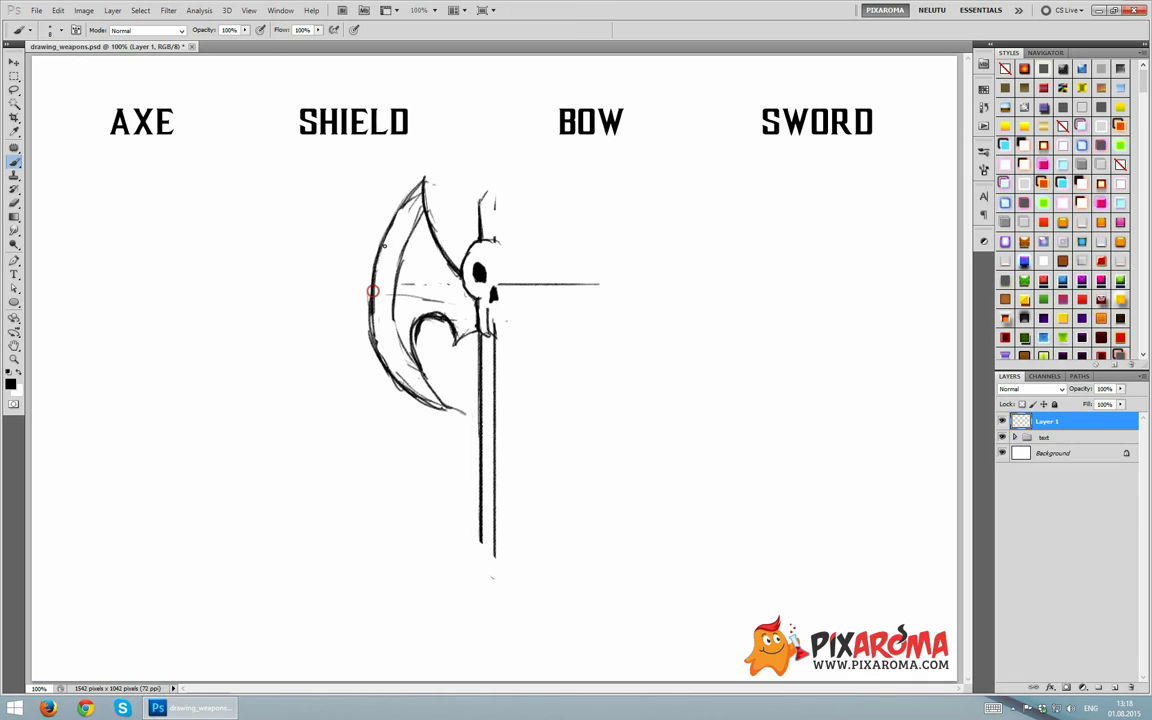
{"action": "mouse_move", "coordinate": [375, 320]}
{"action": "left_mouse_down"}
{"action": "mouse_move", "coordinate": [372, 262]}
{"action": "mouse_move", "coordinate": [427, 203]}
{"action": "left_mouse_up"}
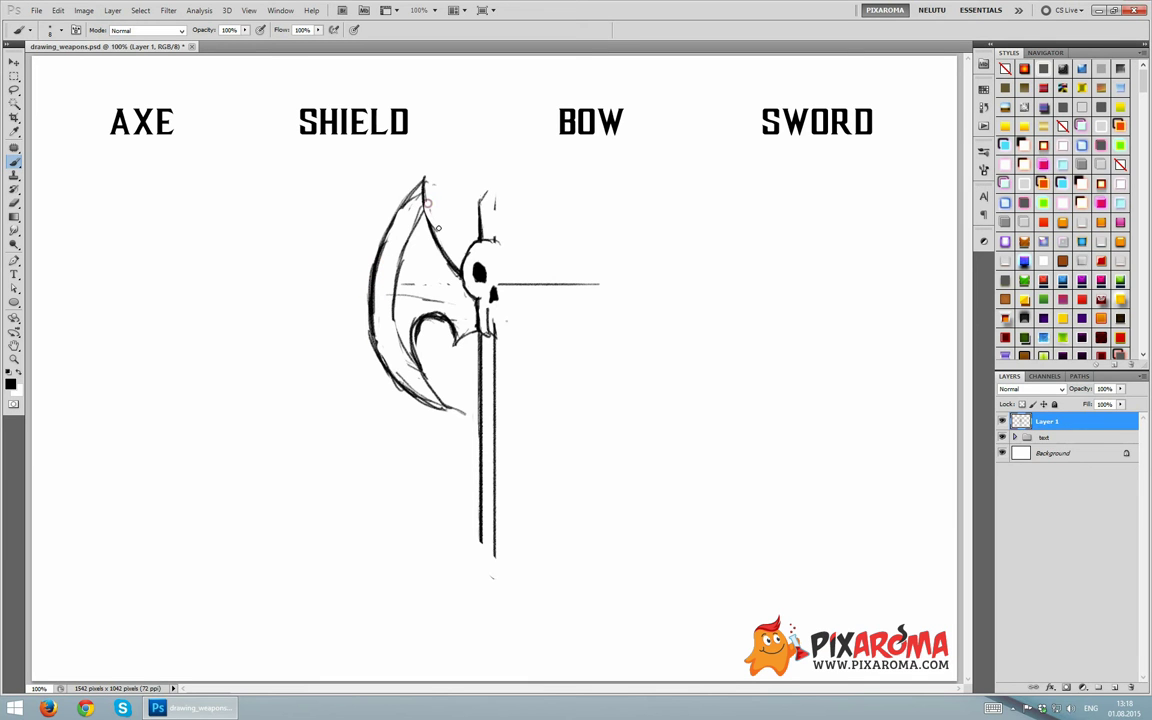
{"action": "left_click_drag", "start_coordinate": [405, 345], "coordinate": [434, 377]}
{"action": "key", "text": "ctrl+z"}
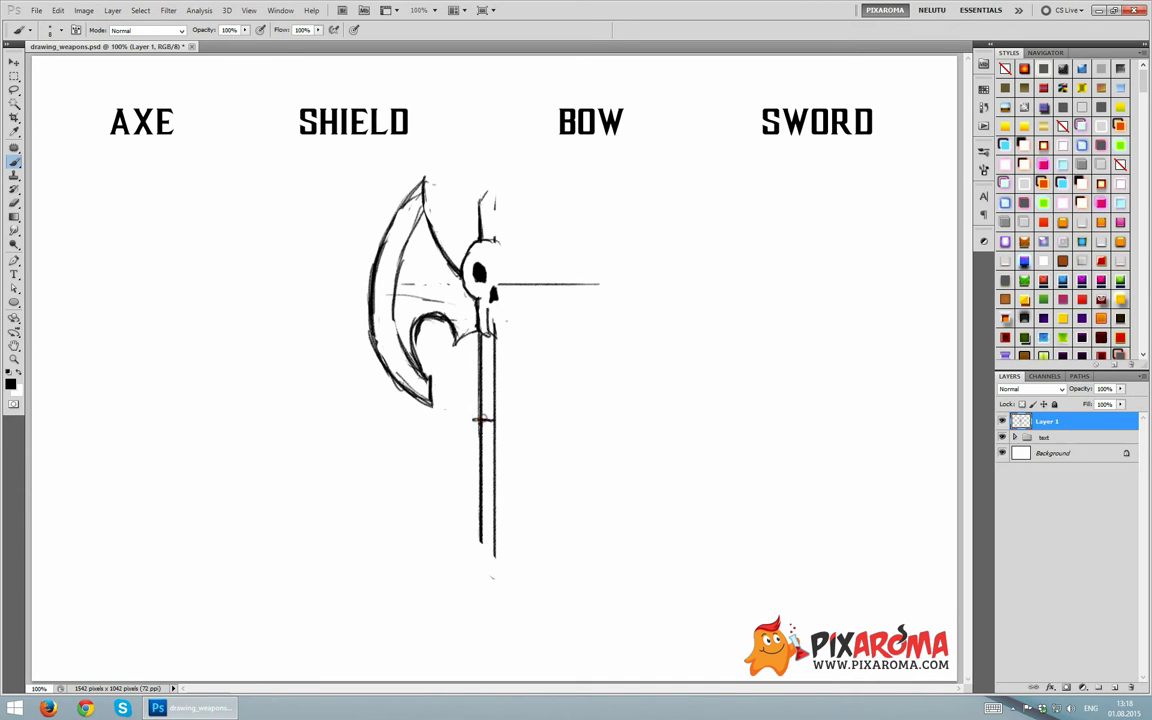
Sketch two wrap bands on the handle and ink the blade's outer and inner curves darker
{"action": "left_click_drag", "start_coordinate": [474, 421], "coordinate": [476, 432]}
{"action": "mouse_move", "coordinate": [478, 524]}
{"action": "left_mouse_down"}
{"action": "mouse_move", "coordinate": [494, 537]}
{"action": "mouse_move", "coordinate": [476, 539]}
{"action": "left_mouse_up"}
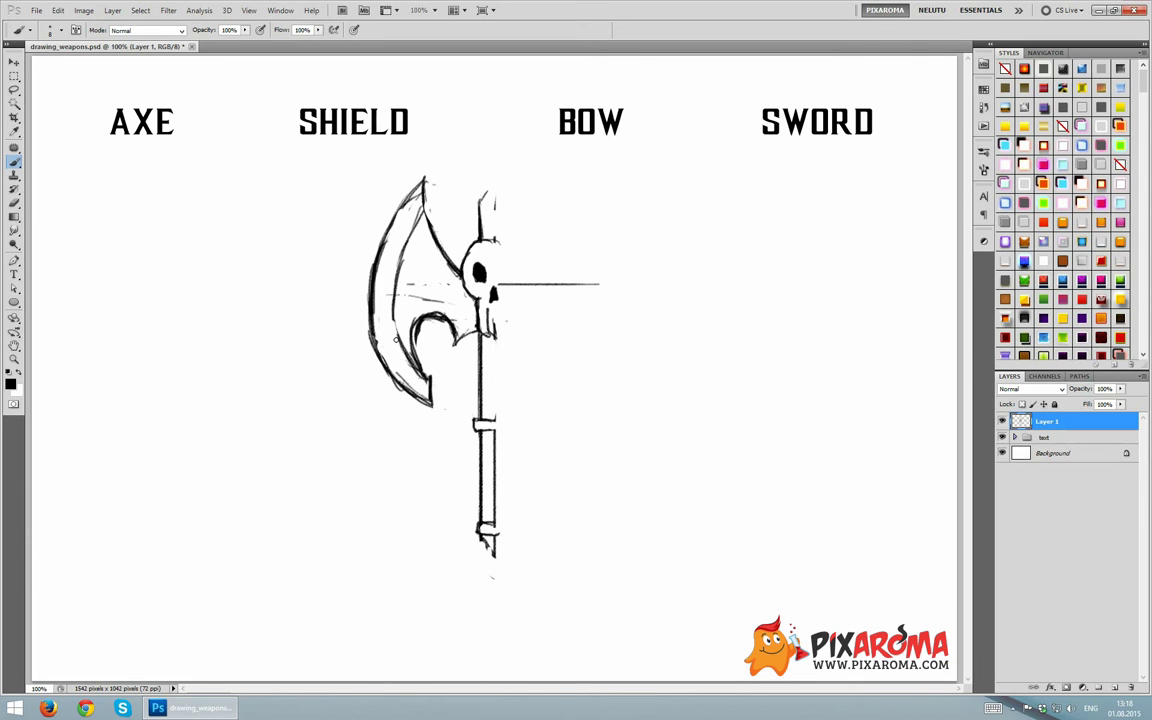
{"action": "mouse_move", "coordinate": [413, 365]}
{"action": "left_mouse_down"}
{"action": "mouse_move", "coordinate": [431, 189]}
{"action": "mouse_move", "coordinate": [413, 197]}
{"action": "mouse_move", "coordinate": [371, 293]}
{"action": "mouse_move", "coordinate": [420, 398]}
{"action": "left_mouse_up"}
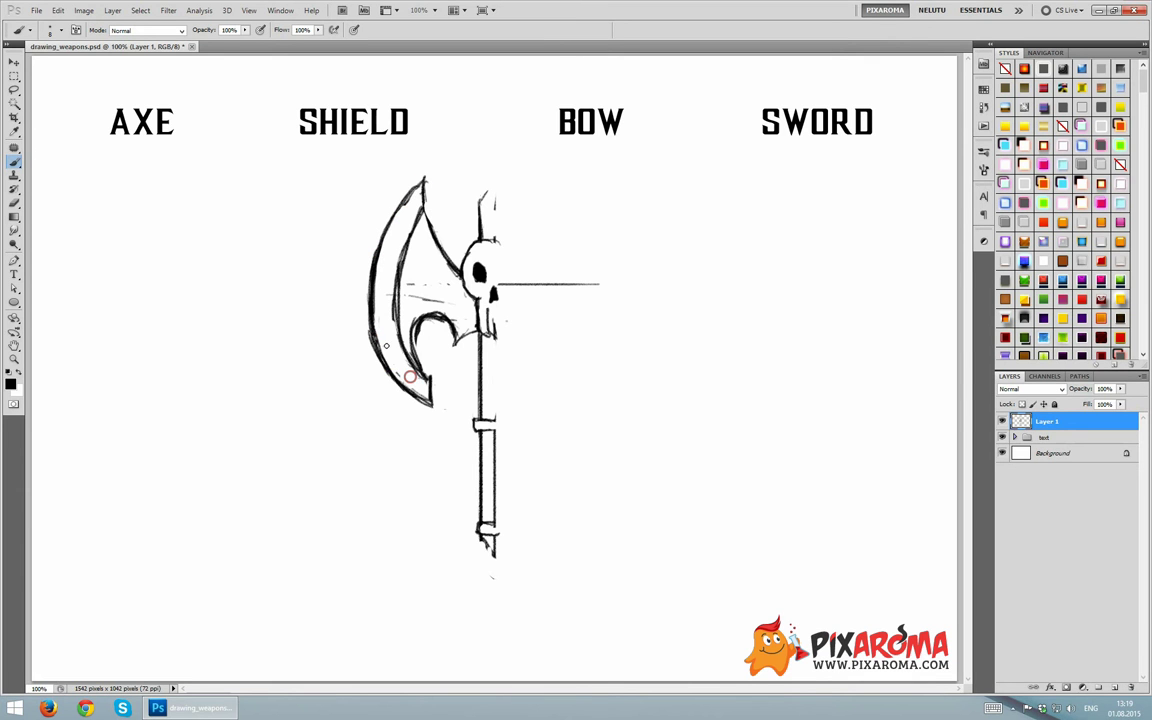
{"action": "left_click_drag", "start_coordinate": [408, 224], "coordinate": [391, 319]}
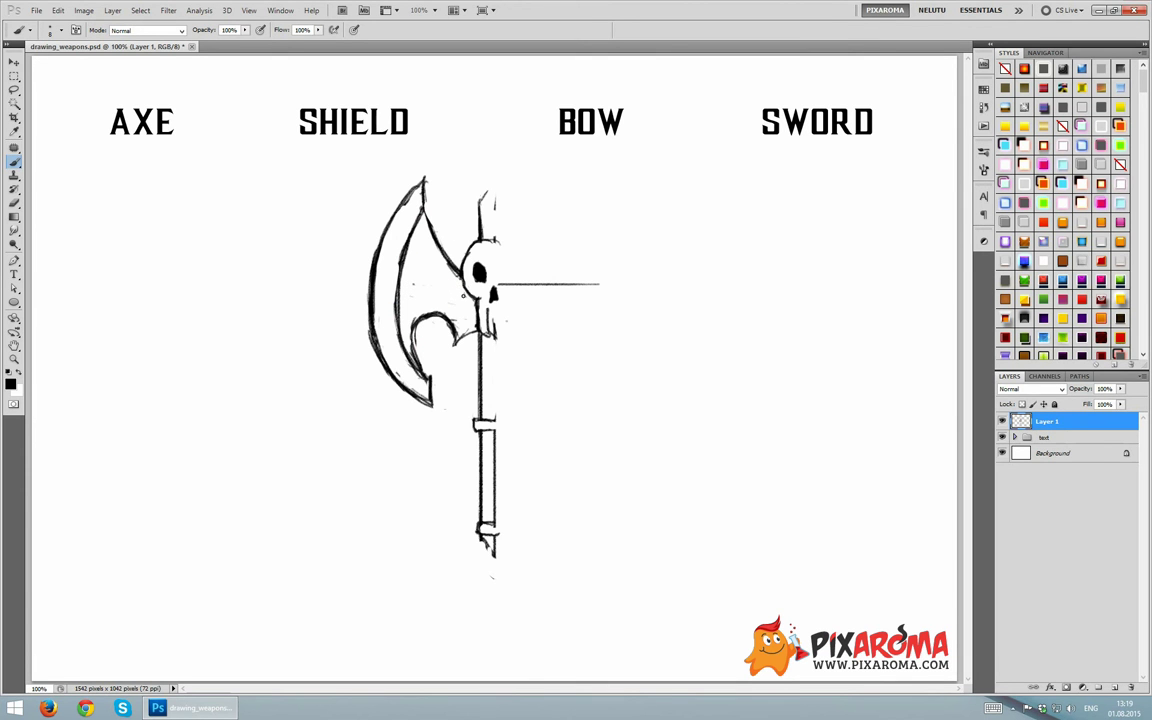
Sketch dark detail shapes inside the blade between its edge and the skull
{"action": "left_click_drag", "start_coordinate": [413, 284], "coordinate": [425, 300]}
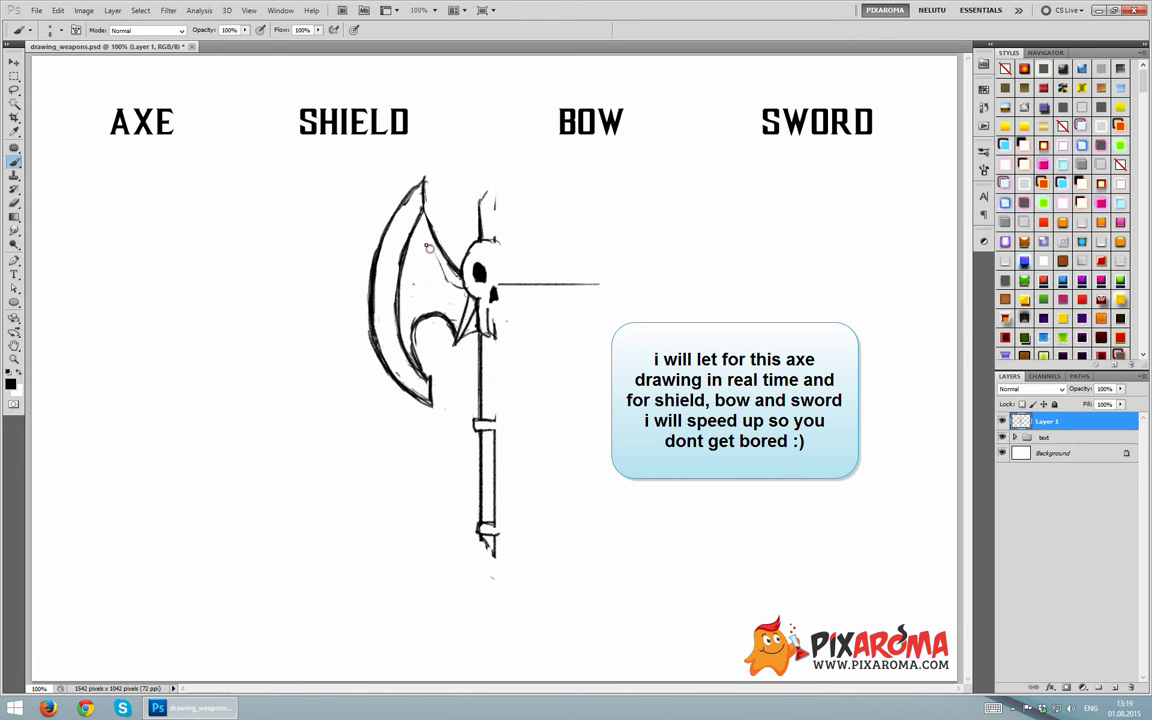
{"action": "left_click_drag", "start_coordinate": [426, 246], "coordinate": [445, 272]}
{"action": "mouse_move", "coordinate": [421, 241]}
{"action": "left_mouse_down"}
{"action": "mouse_move", "coordinate": [422, 281]}
{"action": "mouse_move", "coordinate": [384, 262]}
{"action": "mouse_move", "coordinate": [442, 296]}
{"action": "mouse_move", "coordinate": [428, 301]}
{"action": "left_mouse_up"}
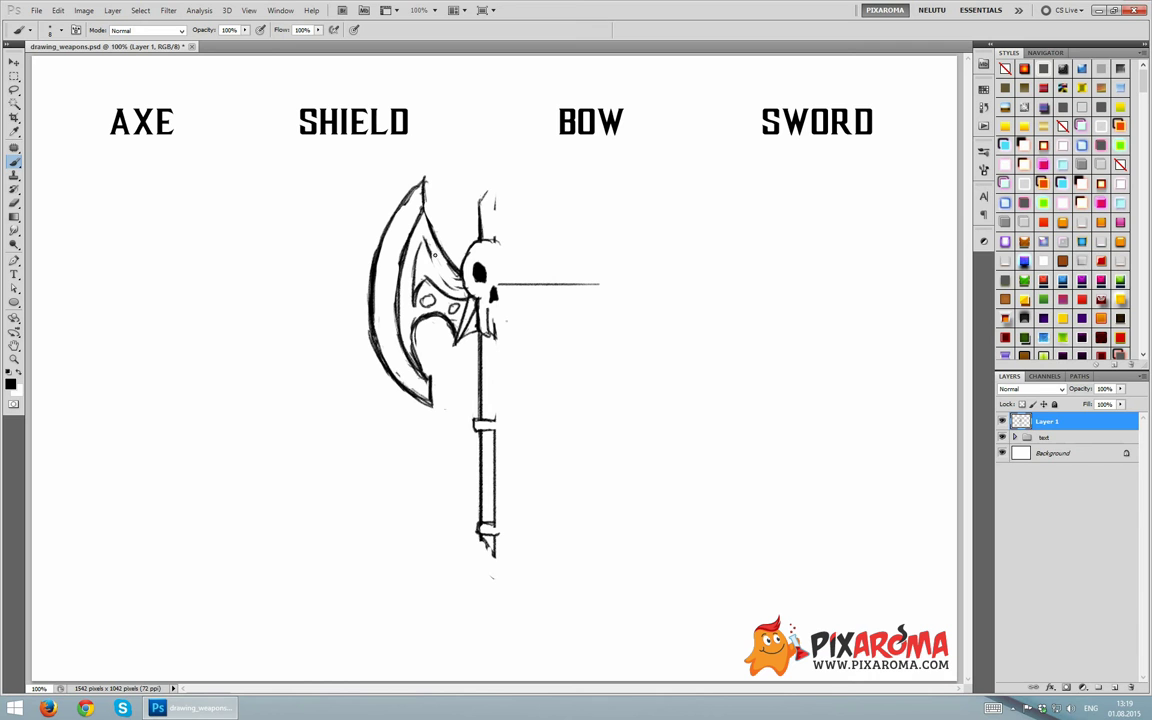
{"action": "left_click_drag", "start_coordinate": [429, 254], "coordinate": [454, 285]}
Delete the right half of the axe sketch with a rectangular selection
{"action": "left_click", "coordinate": [14, 75]}
{"action": "mouse_move", "coordinate": [490, 130]}
{"action": "left_mouse_down"}
{"action": "mouse_move", "coordinate": [674, 539]}
{"action": "mouse_move", "coordinate": [761, 640]}
{"action": "left_mouse_up"}
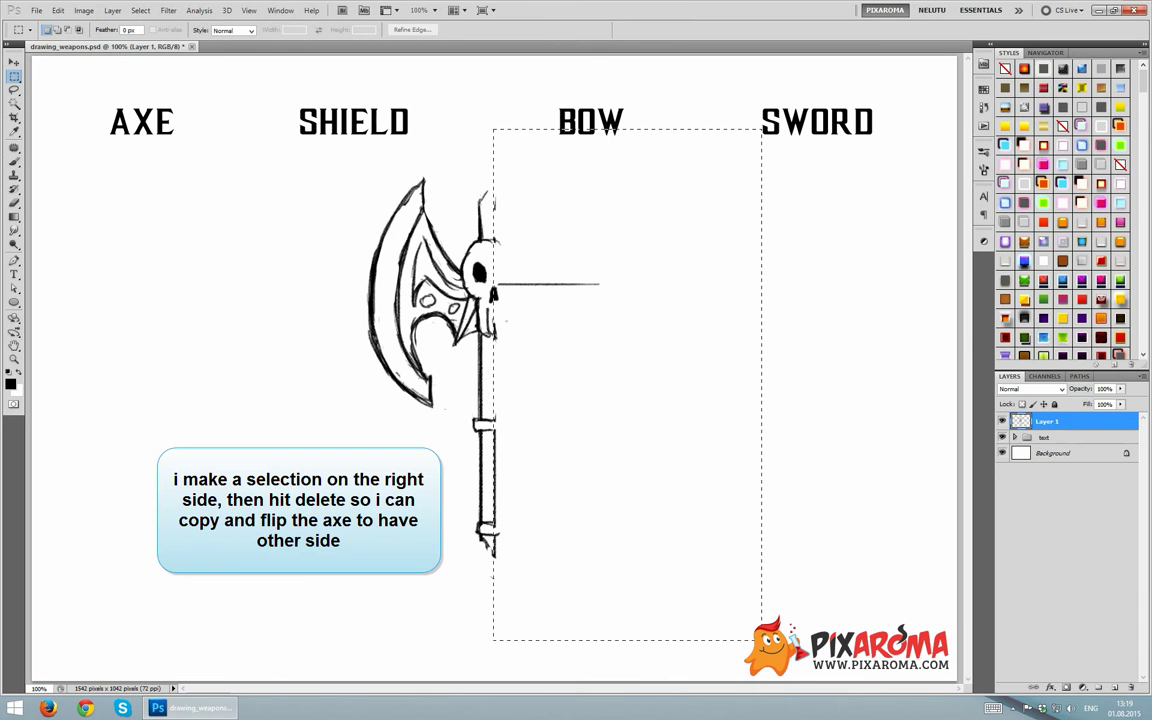
{"action": "key", "text": "Delete"}
{"action": "key", "text": "ctrl+d"}
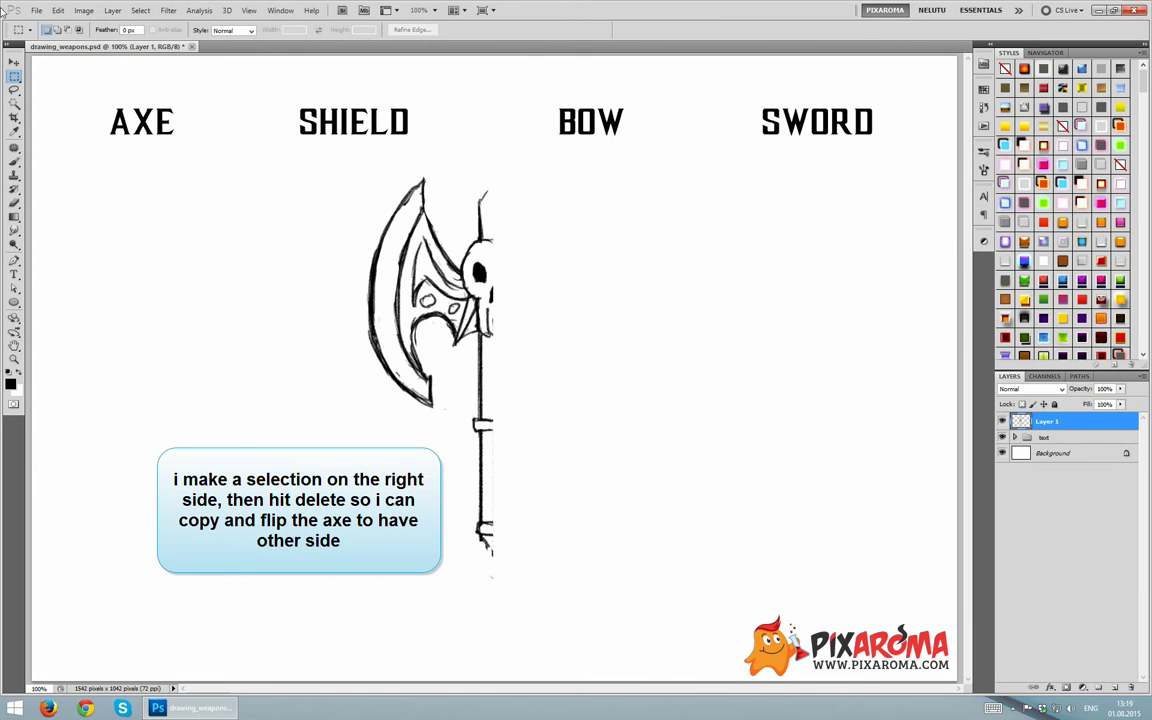
Duplicate the half-axe, flip the copy horizontally, and nudge it left to close the gap
{"action": "left_click", "coordinate": [14, 62]}
{"action": "left_click_drag", "start_coordinate": [443, 268], "coordinate": [527, 268]}
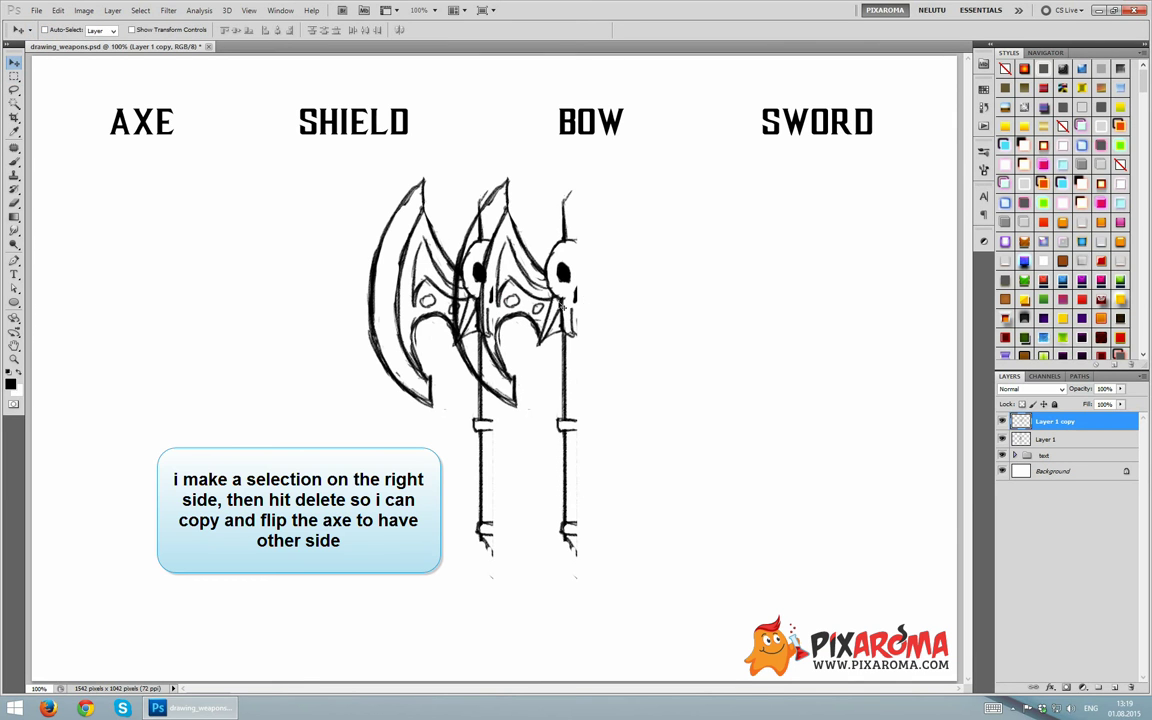
{"action": "key", "text": "ctrl+t"}
{"action": "right_click", "coordinate": [489, 250]}
{"action": "left_click", "coordinate": [560, 627]}
{"action": "key", "text": "Return"}
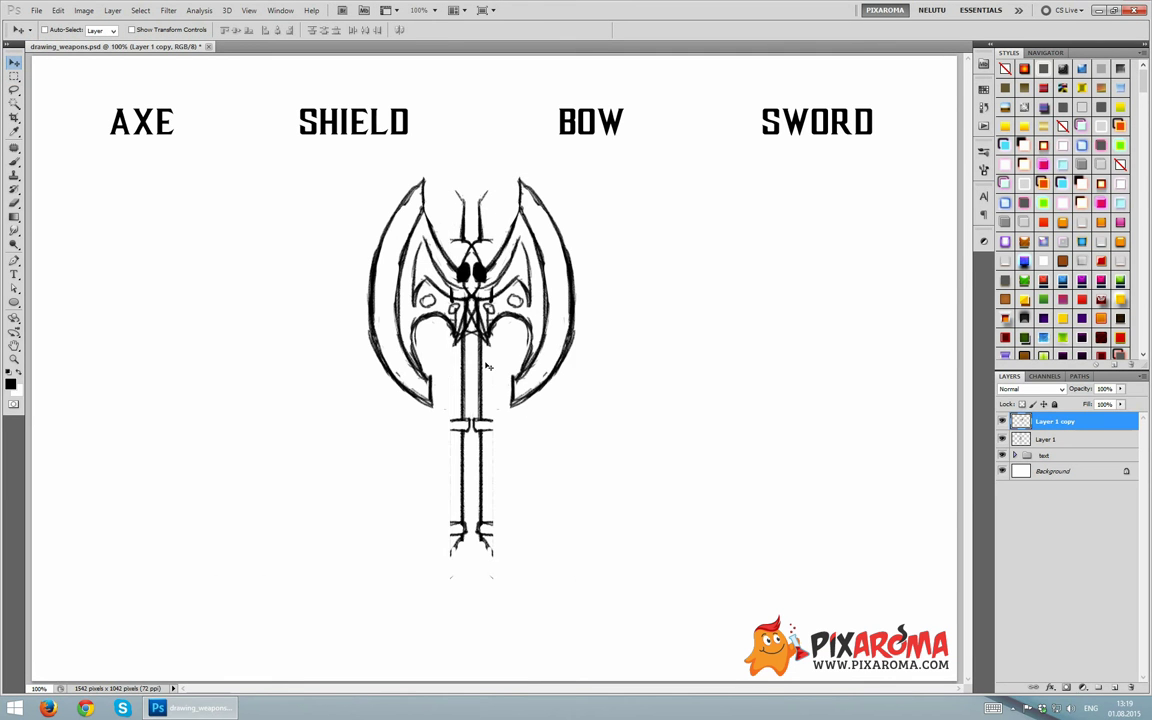
{"action": "key", "text": "shift+Left"}
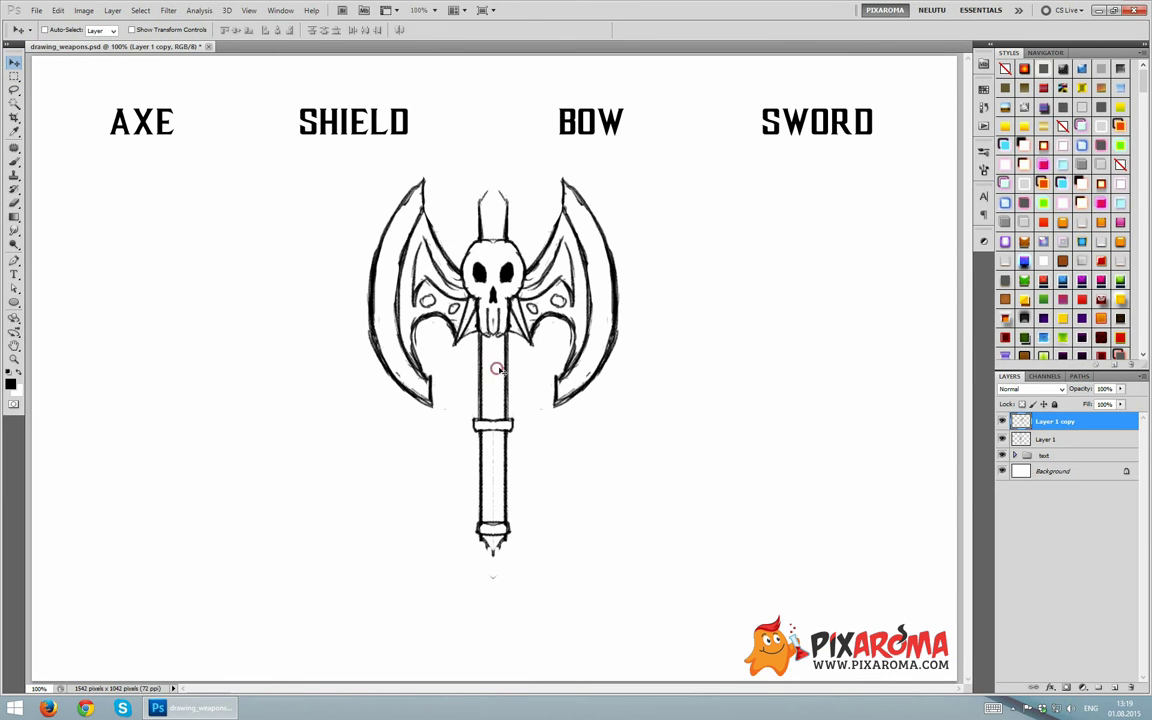
{"action": "key", "text": "Left"}
{"action": "key", "text": "Left"}
{"action": "key", "text": "Left"}
{"action": "key", "text": "Left"}
{"action": "key", "text": "Left"}
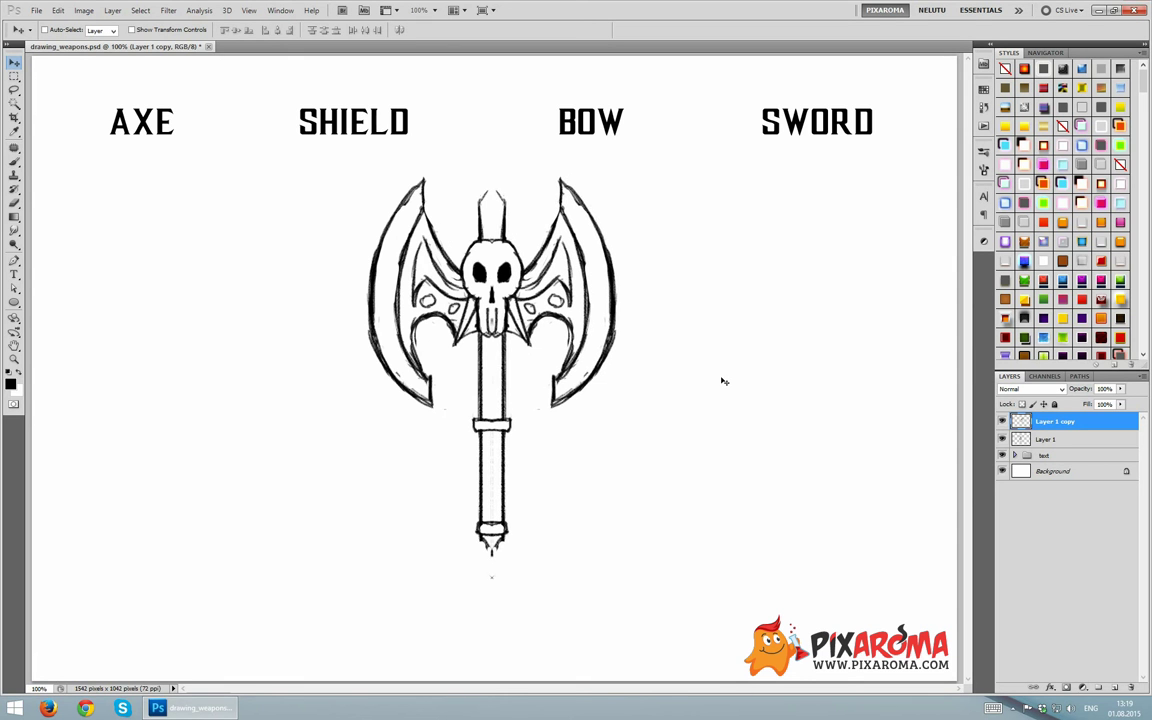
{"action": "key", "text": "Left"}
{"action": "key", "text": "Left"}
{"action": "key", "text": "Left"}
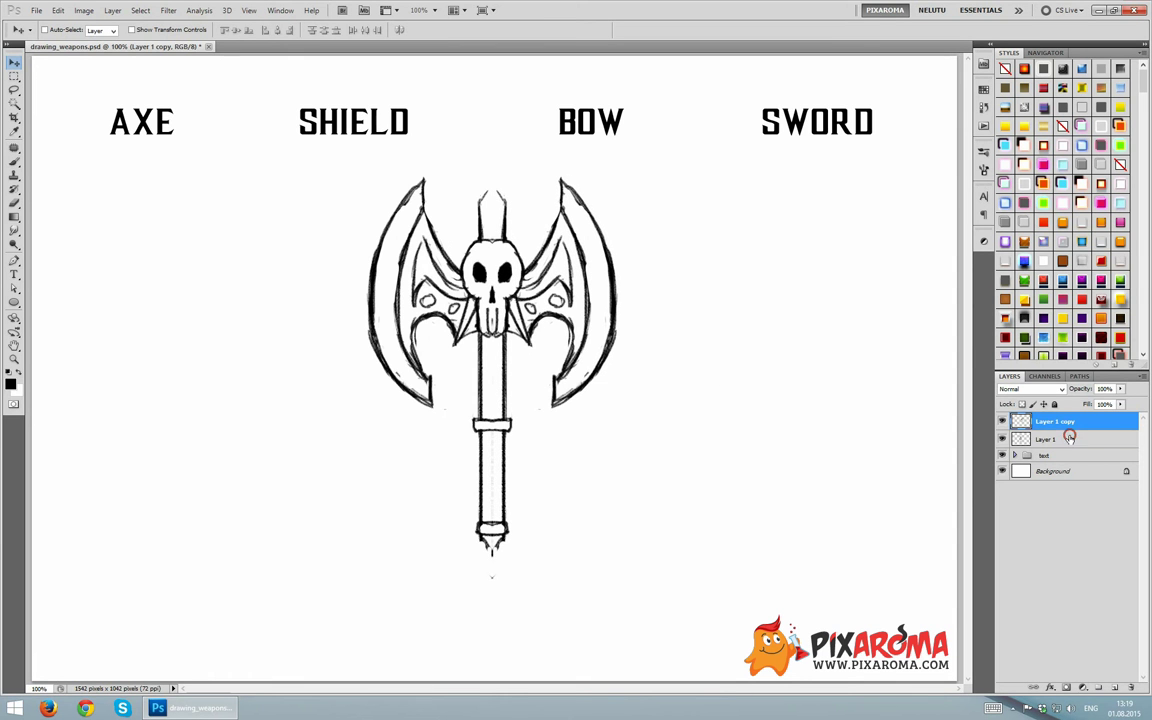
Merge the two axe half layers into one layer
{"action": "left_click", "coordinate": [1069, 437], "text": "shift"}
{"action": "right_click", "coordinate": [1069, 437]}
{"action": "left_click", "coordinate": [1062, 399]}
Sharpen the handle end and spike tip into points and add bands across spike and handle
{"action": "key", "text": "b"}
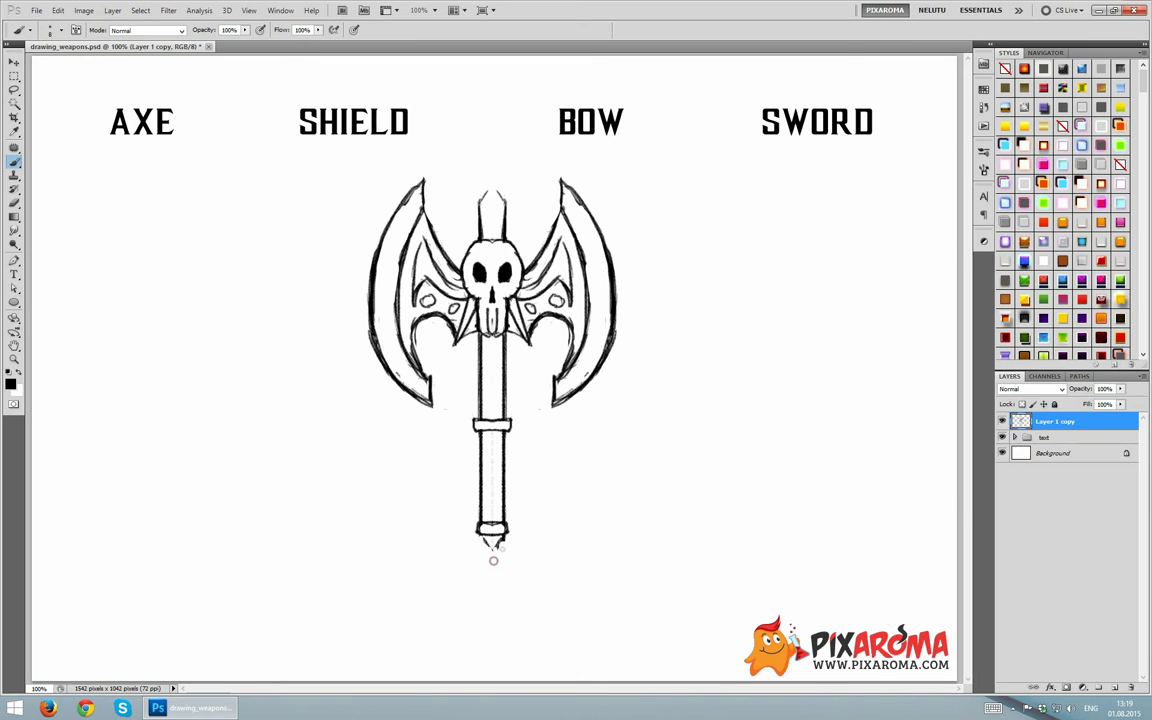
{"action": "left_click_drag", "start_coordinate": [488, 538], "coordinate": [496, 540]}
{"action": "left_click_drag", "start_coordinate": [485, 318], "coordinate": [488, 340]}
{"action": "left_click_drag", "start_coordinate": [484, 195], "coordinate": [494, 186]}
{"action": "left_click_drag", "start_coordinate": [476, 231], "coordinate": [508, 230]}
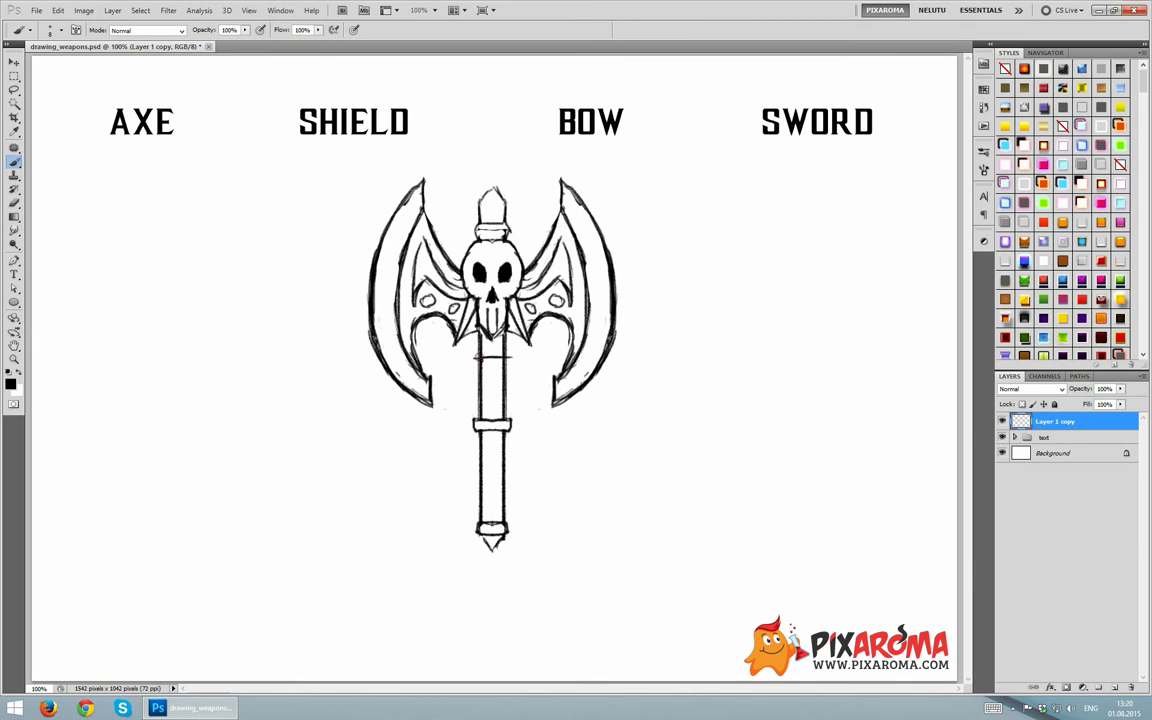
{"action": "left_click_drag", "start_coordinate": [474, 358], "coordinate": [511, 356]}
{"action": "left_click_drag", "start_coordinate": [472, 393], "coordinate": [503, 396]}
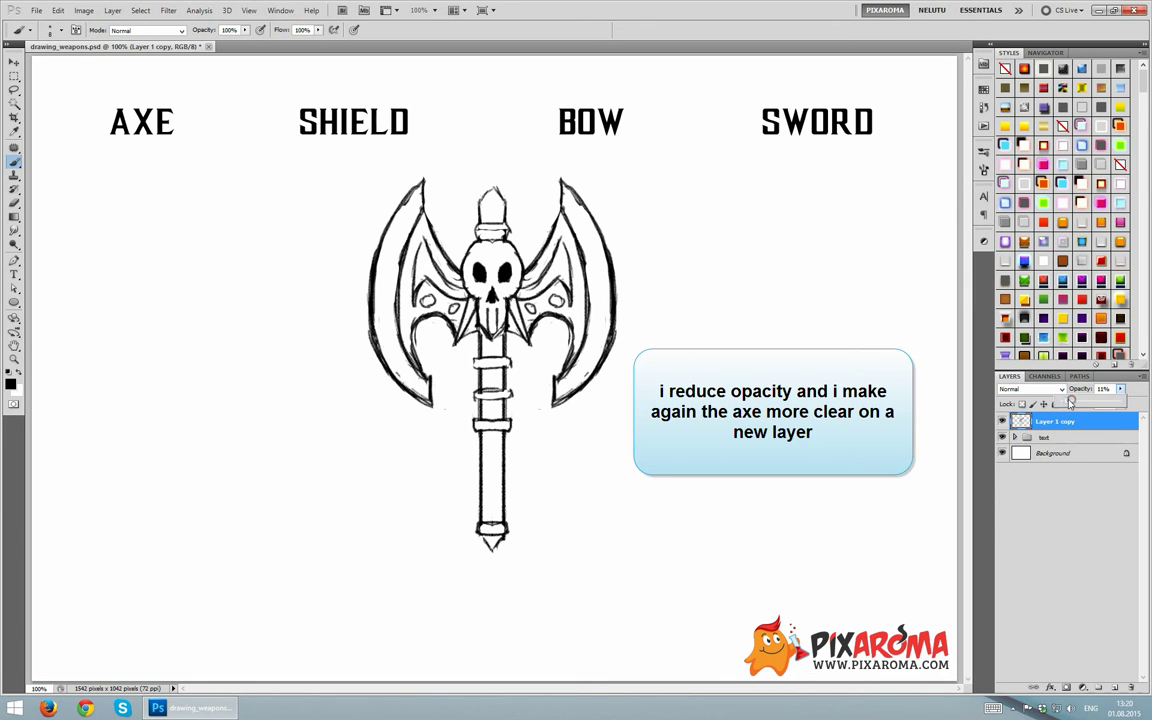
Set the sketch layer to 17% opacity, add a new layer, and ink the handle's left edge
{"action": "left_click_drag", "start_coordinate": [1120, 390], "coordinate": [1070, 404]}
{"action": "left_click", "coordinate": [1114, 687]}
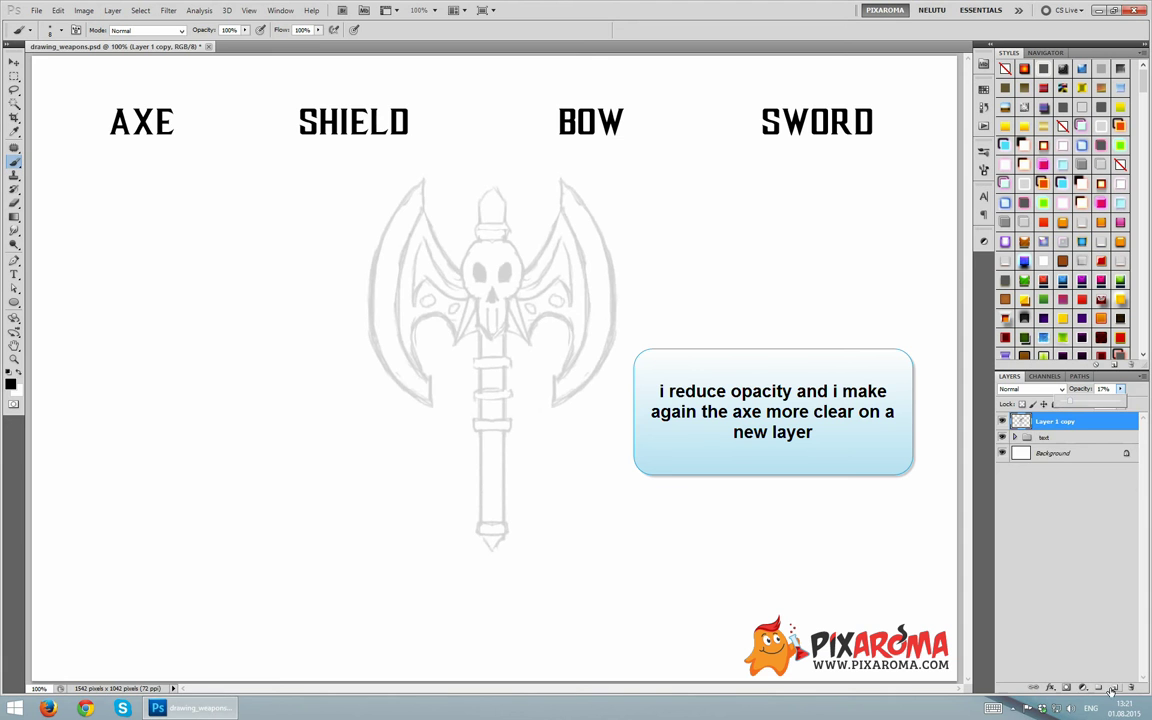
{"action": "key", "text": "ctrl+plus"}
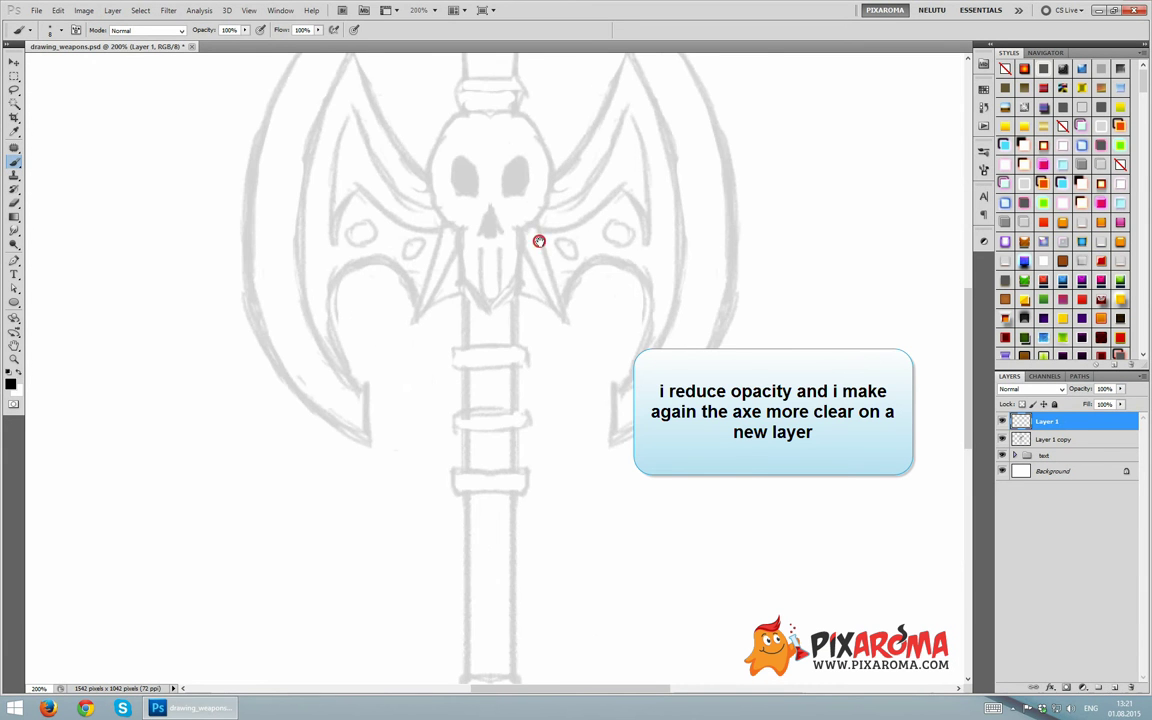
{"action": "scroll", "coordinate": [545, 330], "scroll_direction": "up", "scroll_amount": 2}
{"action": "scroll", "coordinate": [548, 400], "scroll_direction": "down", "scroll_amount": 2}
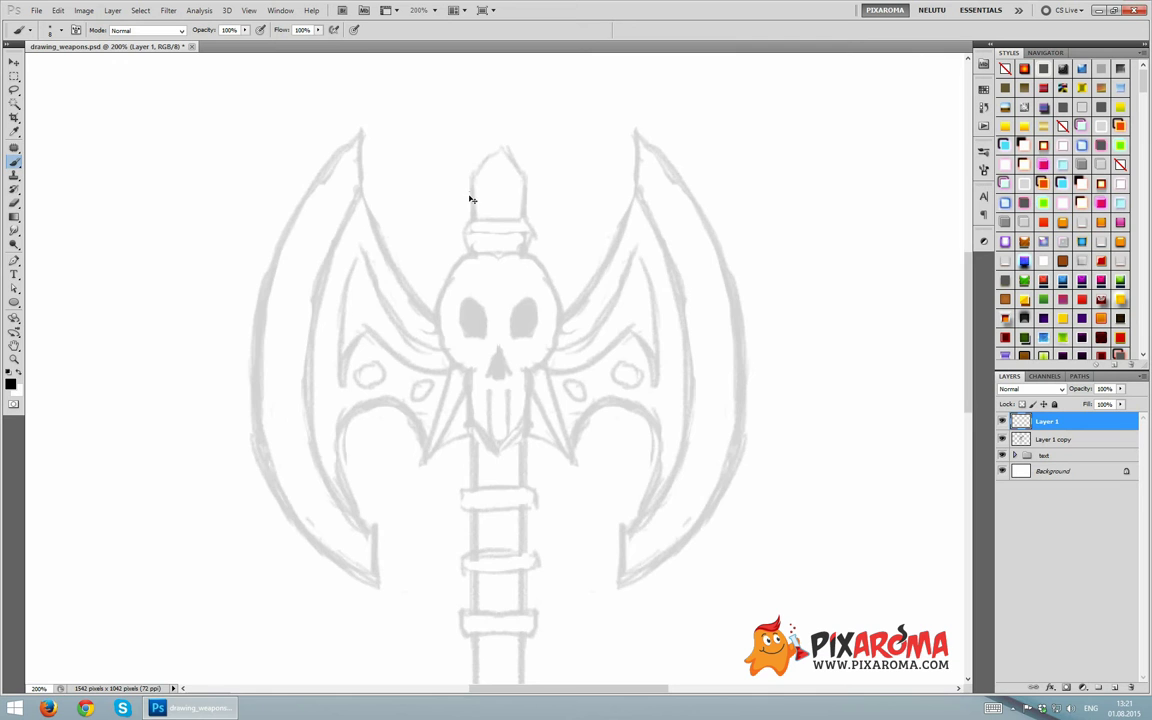
{"action": "key", "text": "ctrl+minus"}
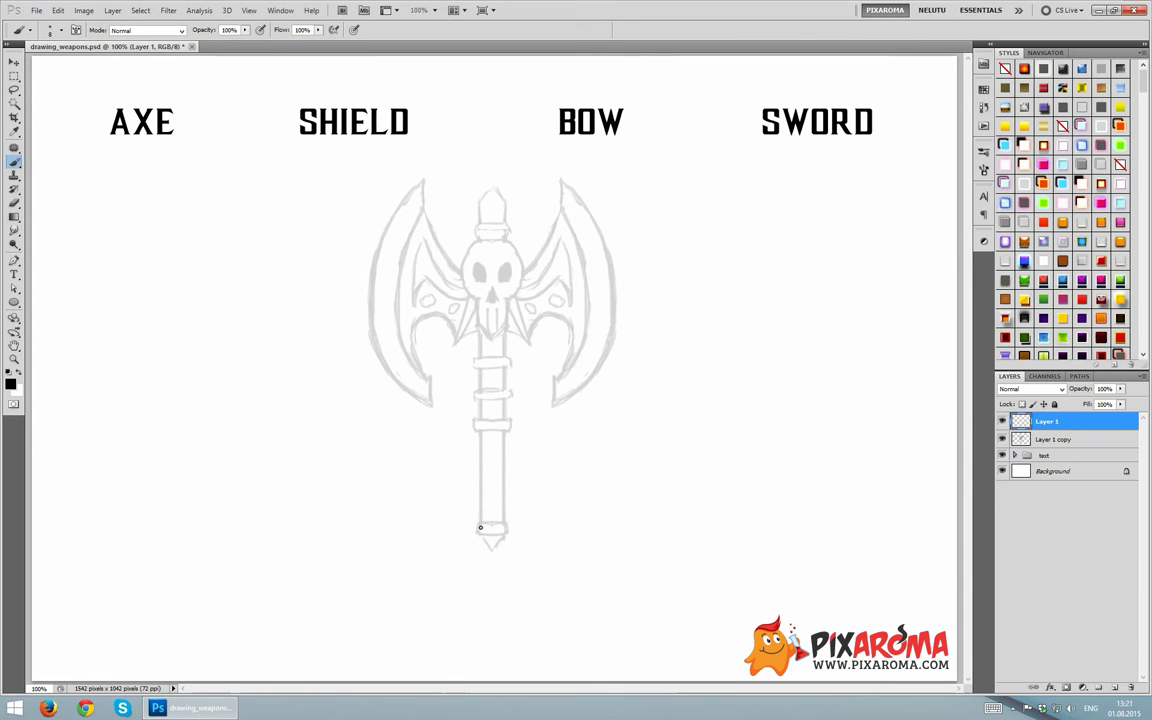
{"action": "mouse_move", "coordinate": [480, 522]}
{"action": "left_mouse_down"}
{"action": "mouse_move", "coordinate": [475, 209]}
{"action": "mouse_move", "coordinate": [503, 179]}
{"action": "left_mouse_up"}
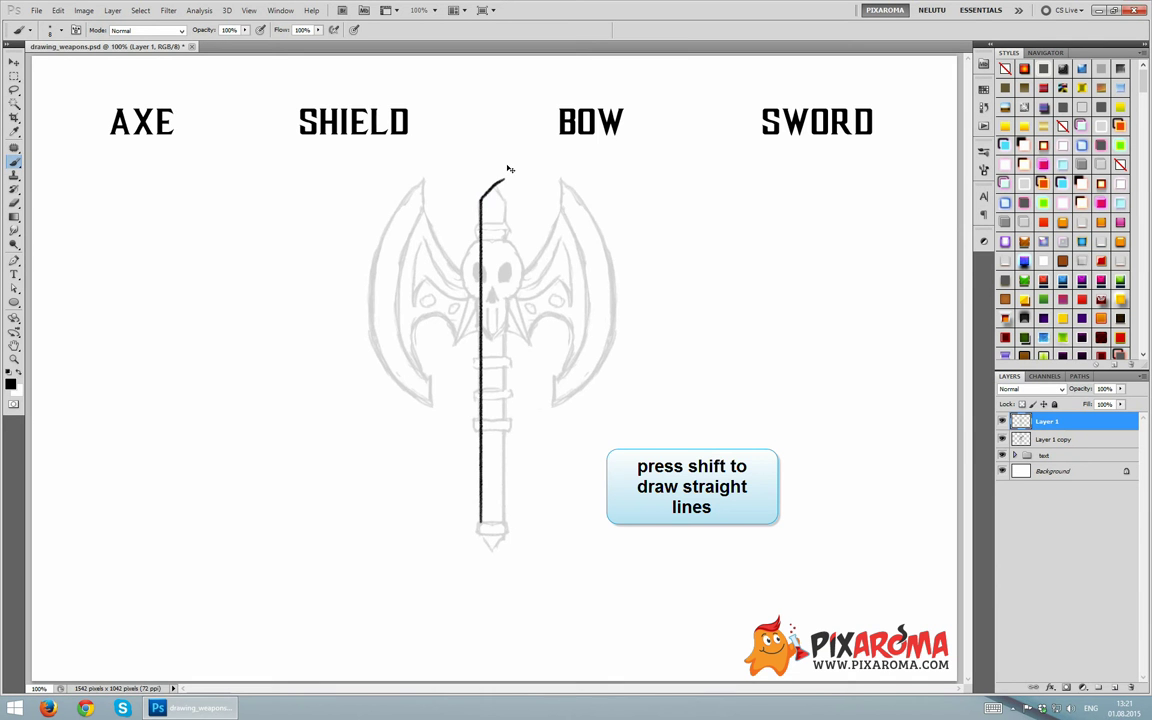
At 200% zoom, ink the collar line below the spike, hooking down toward the skull
{"action": "key", "text": "ctrl+plus"}
{"action": "left_click_drag", "start_coordinate": [510, 81], "coordinate": [524, 301]}
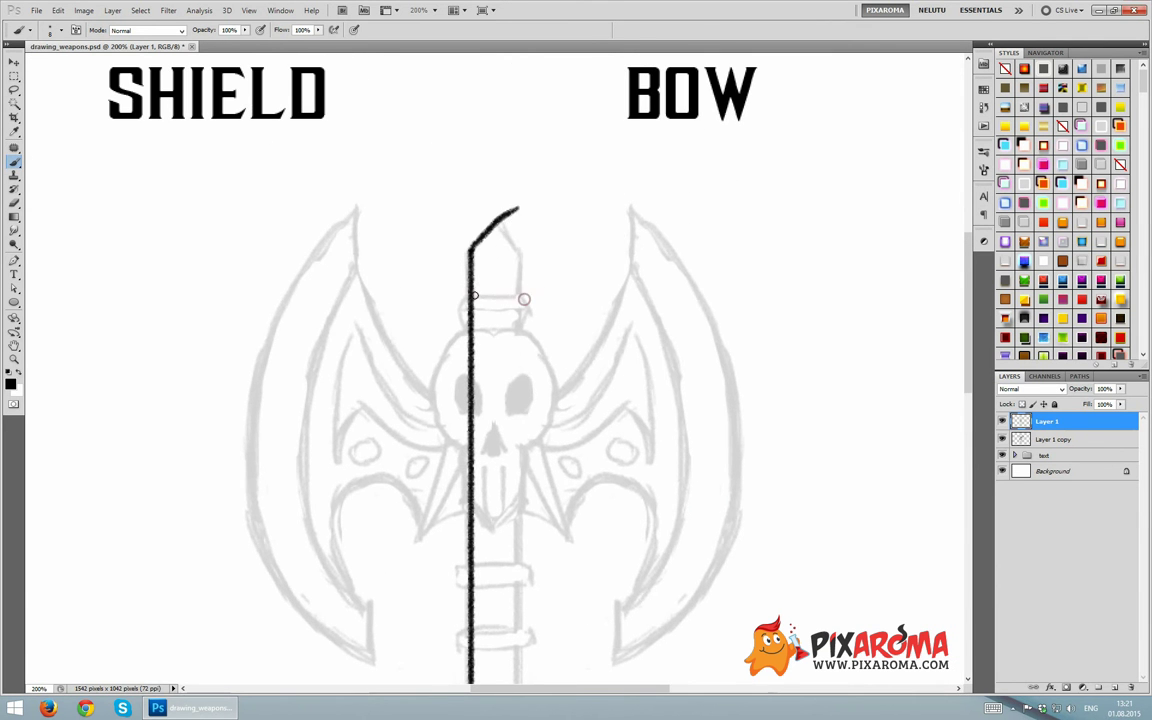
{"action": "left_click_drag", "start_coordinate": [475, 296], "coordinate": [541, 297]}
{"action": "mouse_move", "coordinate": [469, 299]}
{"action": "left_mouse_down"}
{"action": "mouse_move", "coordinate": [463, 319]}
{"action": "mouse_move", "coordinate": [565, 315]}
{"action": "left_mouse_up"}
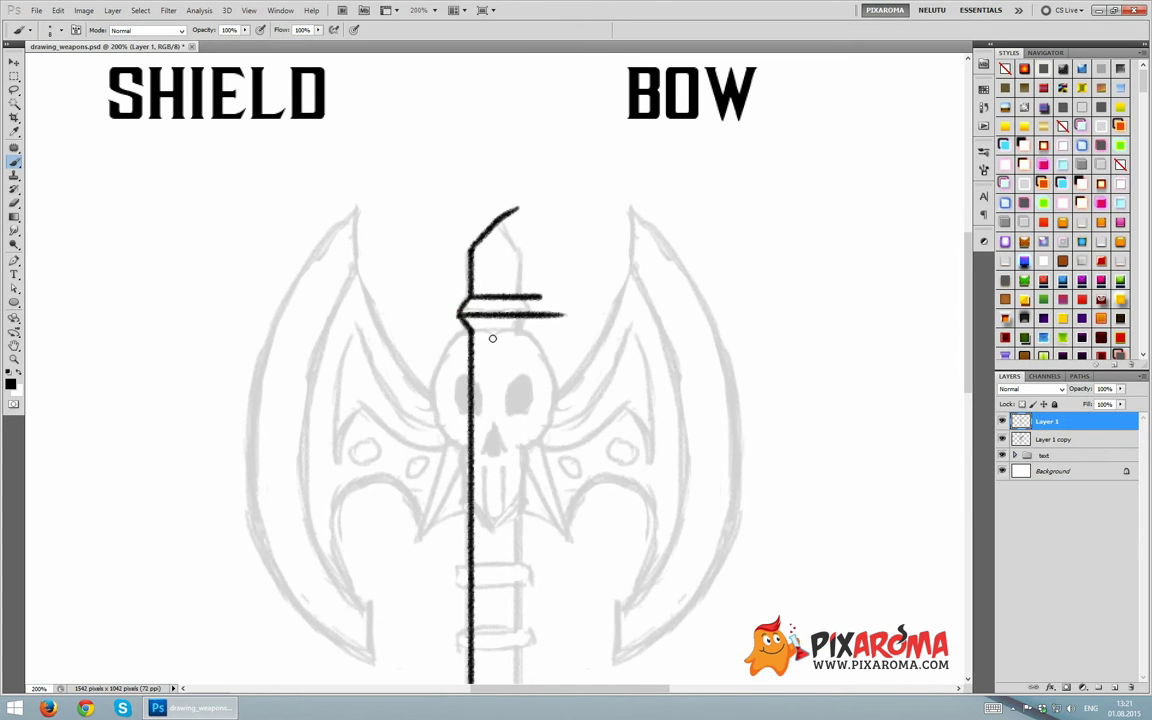
Ink the skull's jaw joint to the handle, its nose, and a filled black left eye socket
{"action": "mouse_move", "coordinate": [492, 338]}
{"action": "left_mouse_down"}
{"action": "mouse_move", "coordinate": [499, 237]}
{"action": "mouse_move", "coordinate": [553, 233]}
{"action": "mouse_move", "coordinate": [468, 322]}
{"action": "mouse_move", "coordinate": [505, 368]}
{"action": "left_mouse_up"}
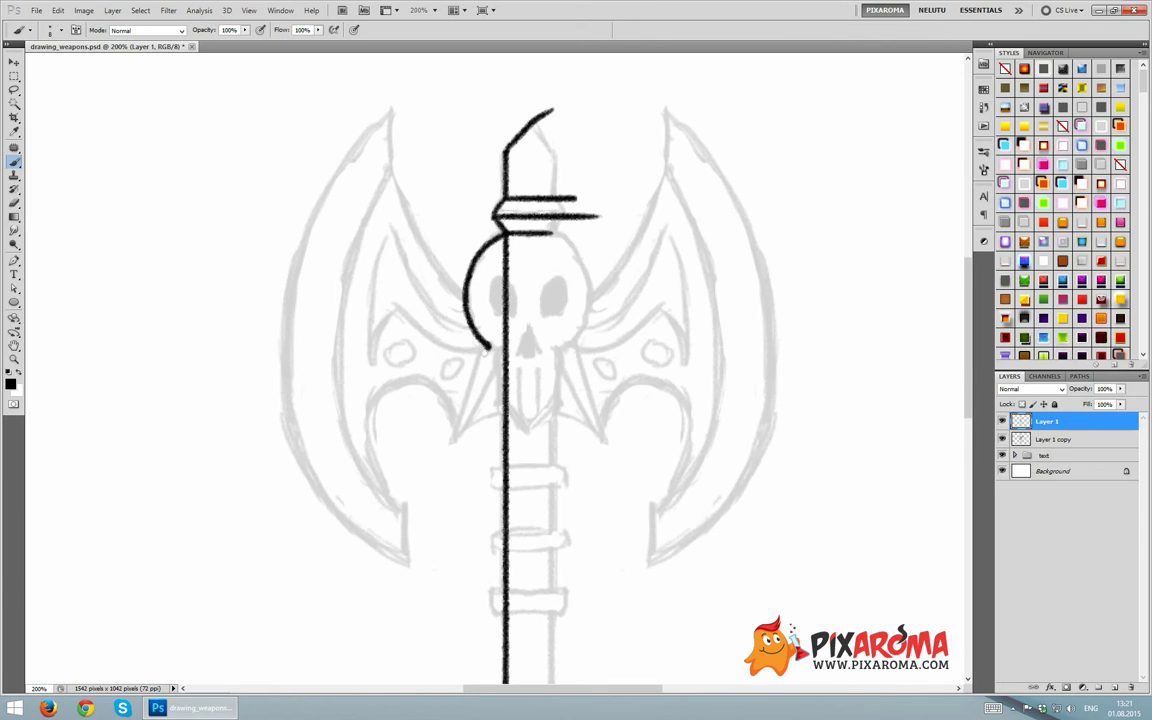
{"action": "left_click_drag", "start_coordinate": [507, 242], "coordinate": [506, 352]}
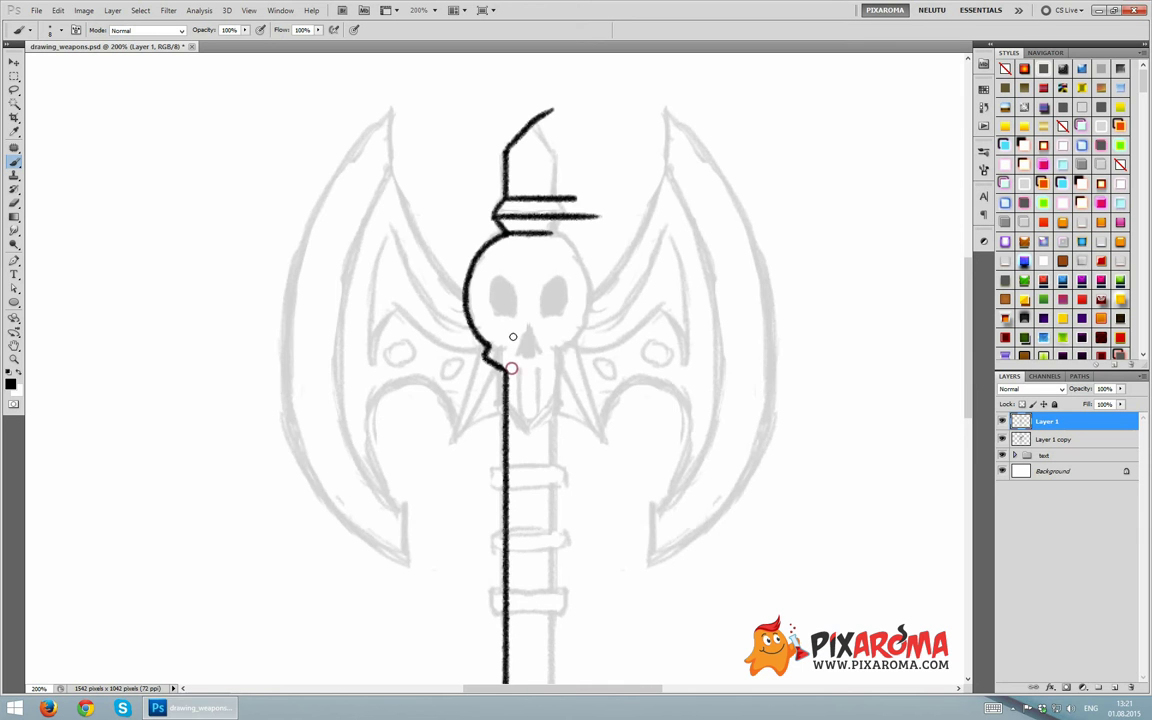
{"action": "left_click_drag", "start_coordinate": [507, 365], "coordinate": [499, 257]}
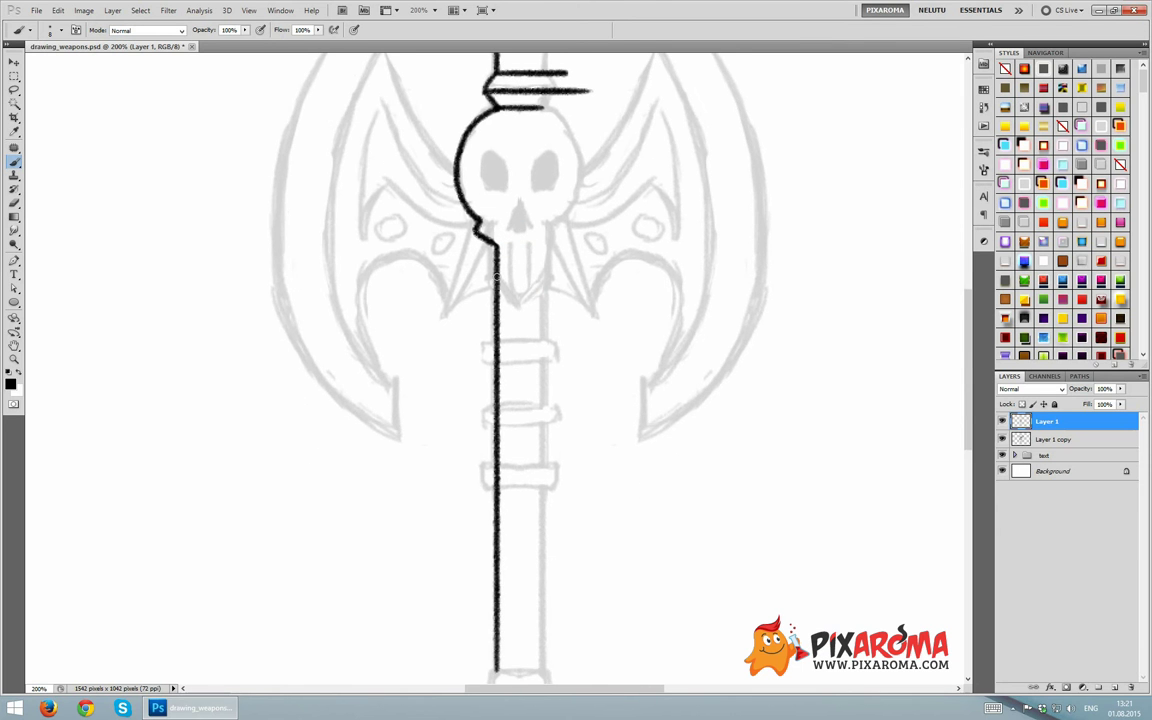
{"action": "left_click_drag", "start_coordinate": [489, 241], "coordinate": [490, 290]}
{"action": "left_click_drag", "start_coordinate": [497, 287], "coordinate": [528, 322]}
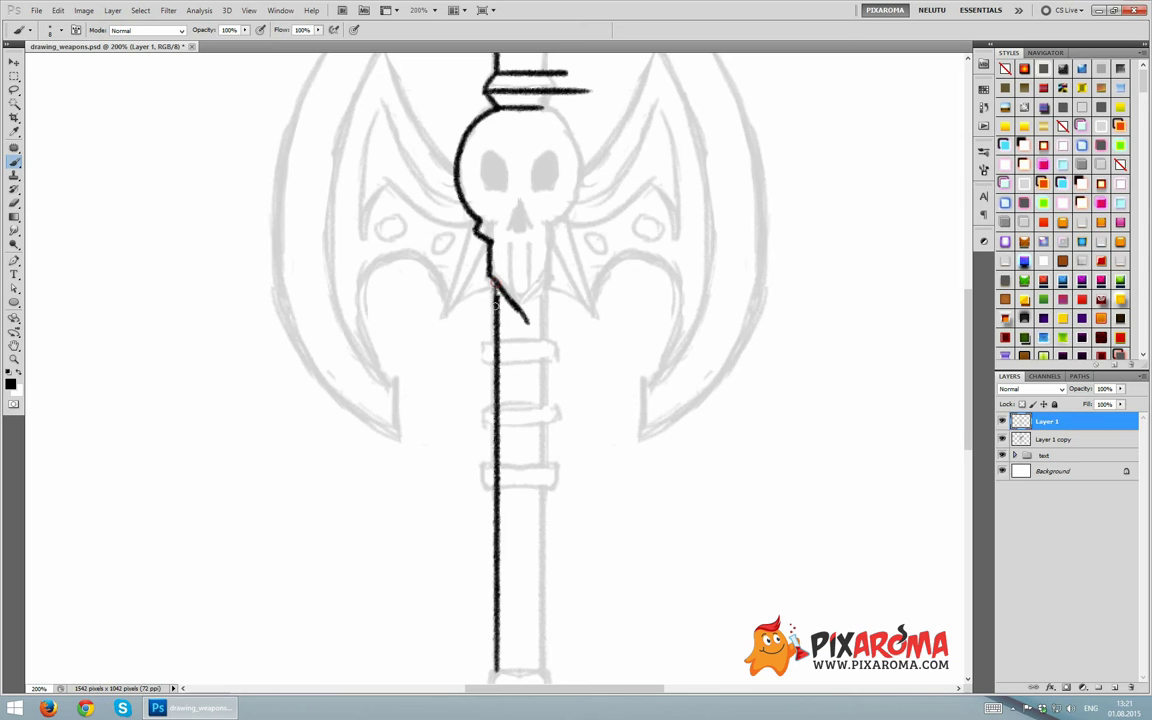
{"action": "left_click_drag", "start_coordinate": [489, 283], "coordinate": [496, 300]}
{"action": "left_click_drag", "start_coordinate": [510, 249], "coordinate": [510, 290]}
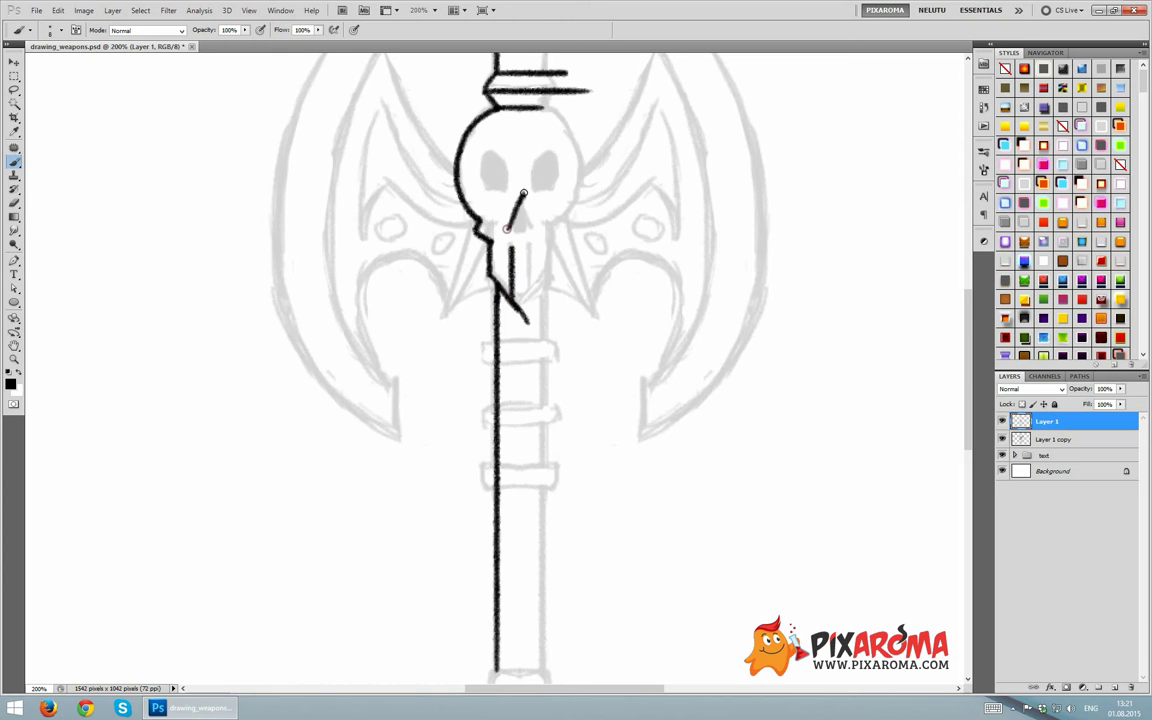
{"action": "mouse_move", "coordinate": [525, 194]}
{"action": "left_mouse_down"}
{"action": "mouse_move", "coordinate": [514, 226]}
{"action": "mouse_move", "coordinate": [521, 200]}
{"action": "left_mouse_up"}
{"action": "left_click_drag", "start_coordinate": [488, 162], "coordinate": [486, 186]}
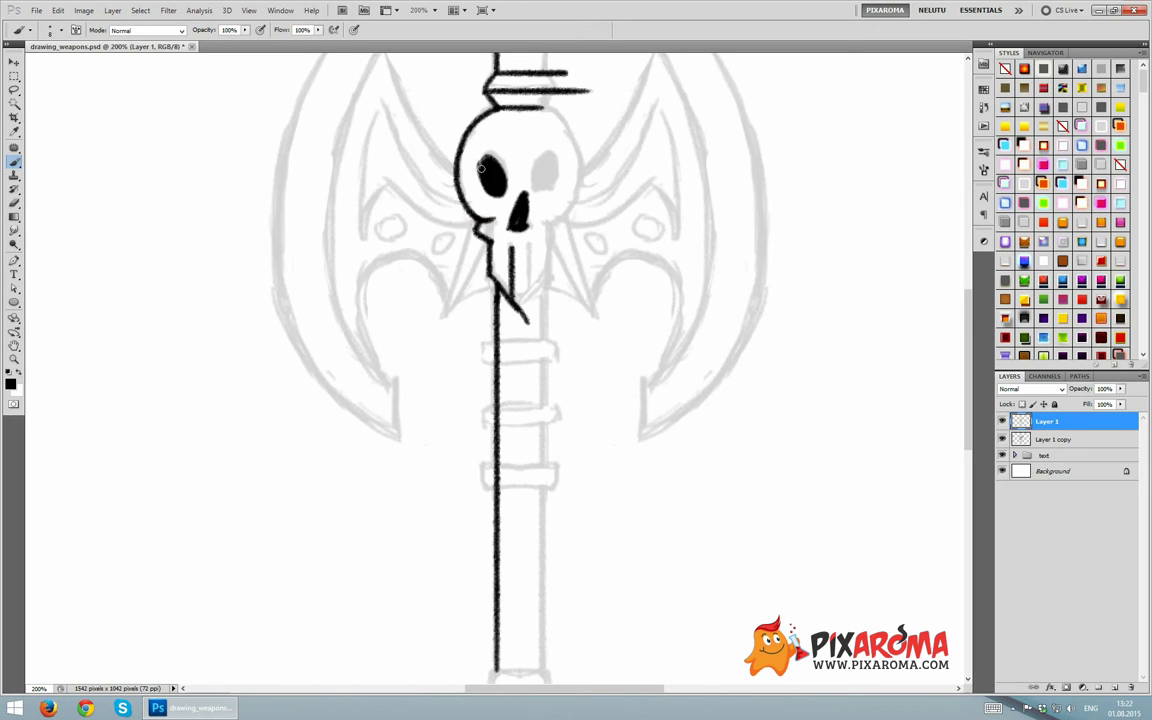
{"action": "mouse_move", "coordinate": [475, 152]}
{"action": "left_mouse_down"}
{"action": "mouse_move", "coordinate": [490, 165]}
{"action": "mouse_move", "coordinate": [478, 163]}
{"action": "left_mouse_up"}
Ink the three wrap bands across the handle and the pointed end cap
{"action": "mouse_move", "coordinate": [566, 266]}
{"action": "left_mouse_down"}
{"action": "mouse_move", "coordinate": [572, 400]}
{"action": "mouse_move", "coordinate": [545, 150]}
{"action": "mouse_move", "coordinate": [537, 229]}
{"action": "left_mouse_up"}
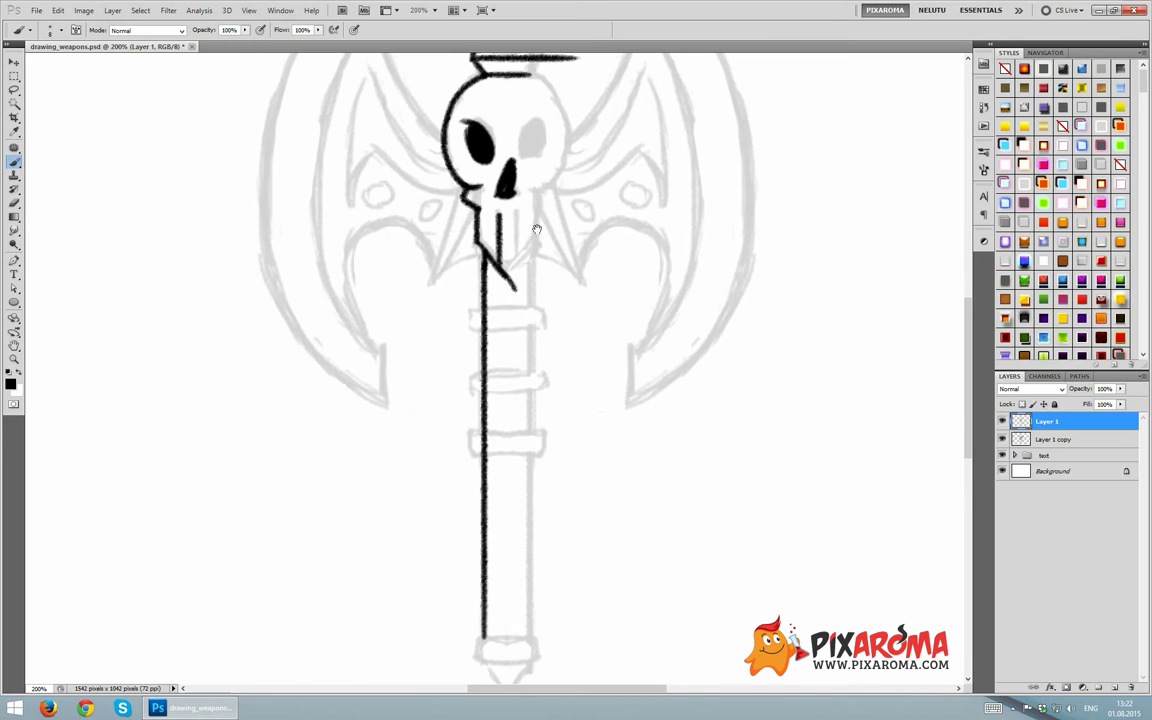
{"action": "left_click_drag", "start_coordinate": [473, 312], "coordinate": [546, 312]}
{"action": "mouse_move", "coordinate": [472, 313]}
{"action": "left_mouse_down"}
{"action": "mouse_move", "coordinate": [470, 326]}
{"action": "mouse_move", "coordinate": [555, 333]}
{"action": "left_mouse_up"}
{"action": "mouse_move", "coordinate": [550, 375]}
{"action": "left_mouse_down"}
{"action": "mouse_move", "coordinate": [550, 284]}
{"action": "mouse_move", "coordinate": [573, 288]}
{"action": "left_mouse_up"}
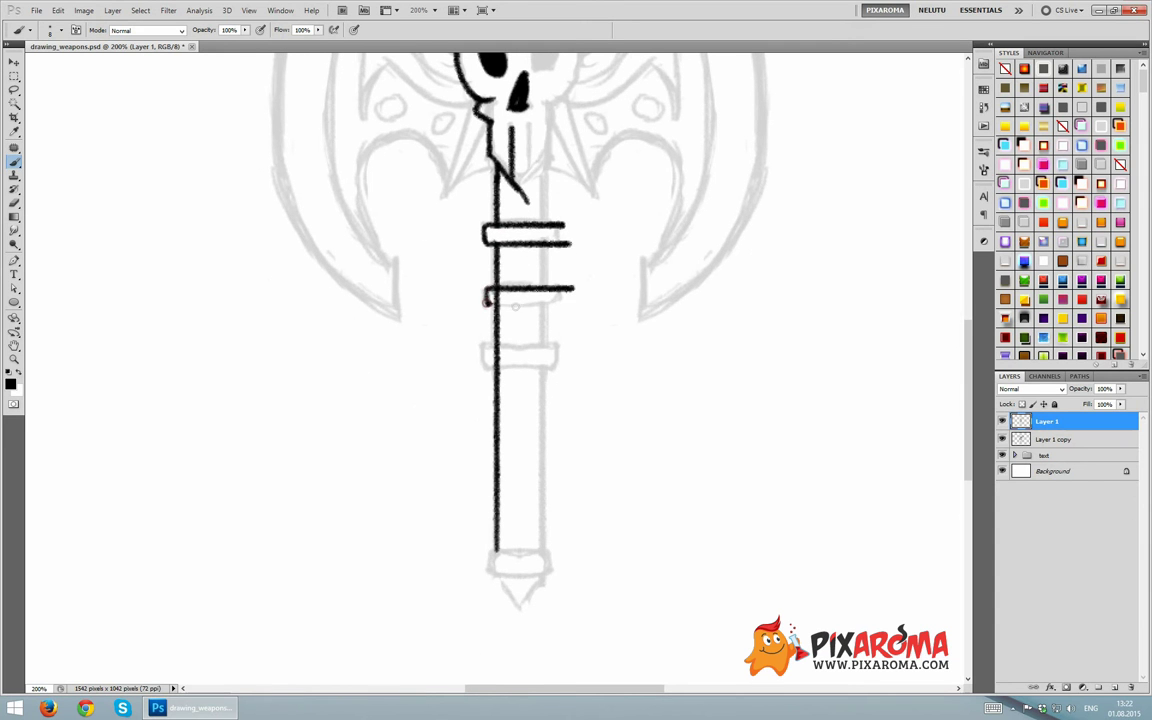
{"action": "left_click_drag", "start_coordinate": [486, 298], "coordinate": [575, 303]}
{"action": "left_click_drag", "start_coordinate": [487, 309], "coordinate": [588, 310]}
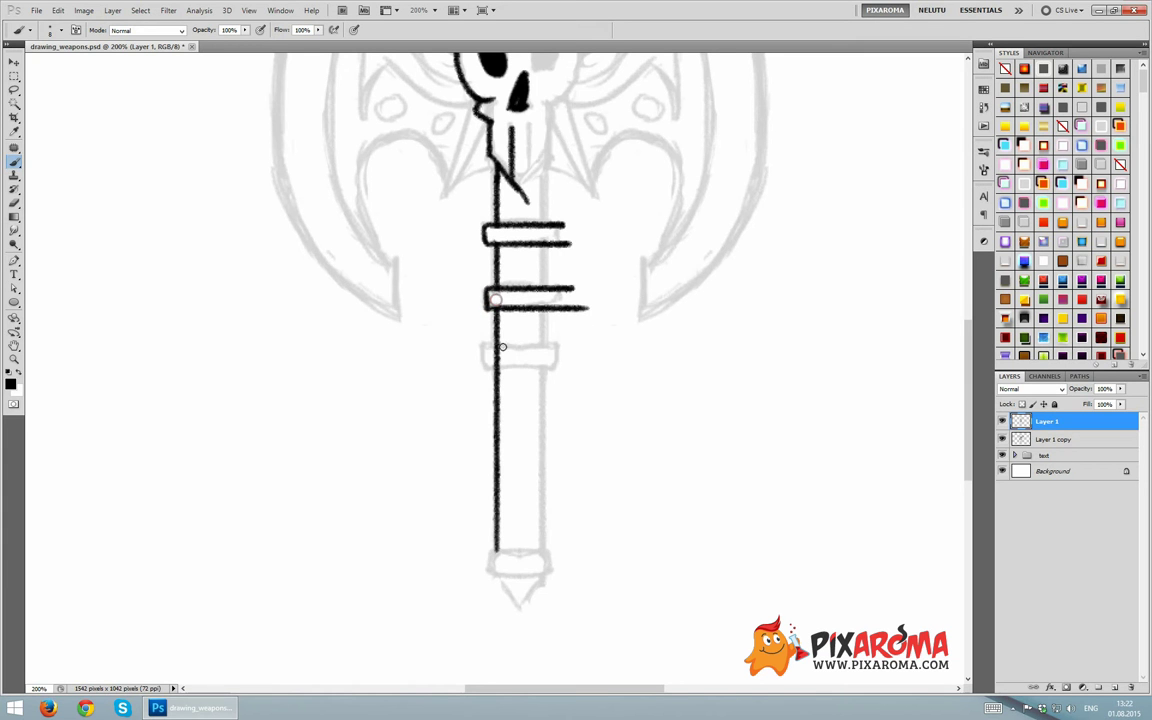
{"action": "left_click_drag", "start_coordinate": [487, 349], "coordinate": [600, 349]}
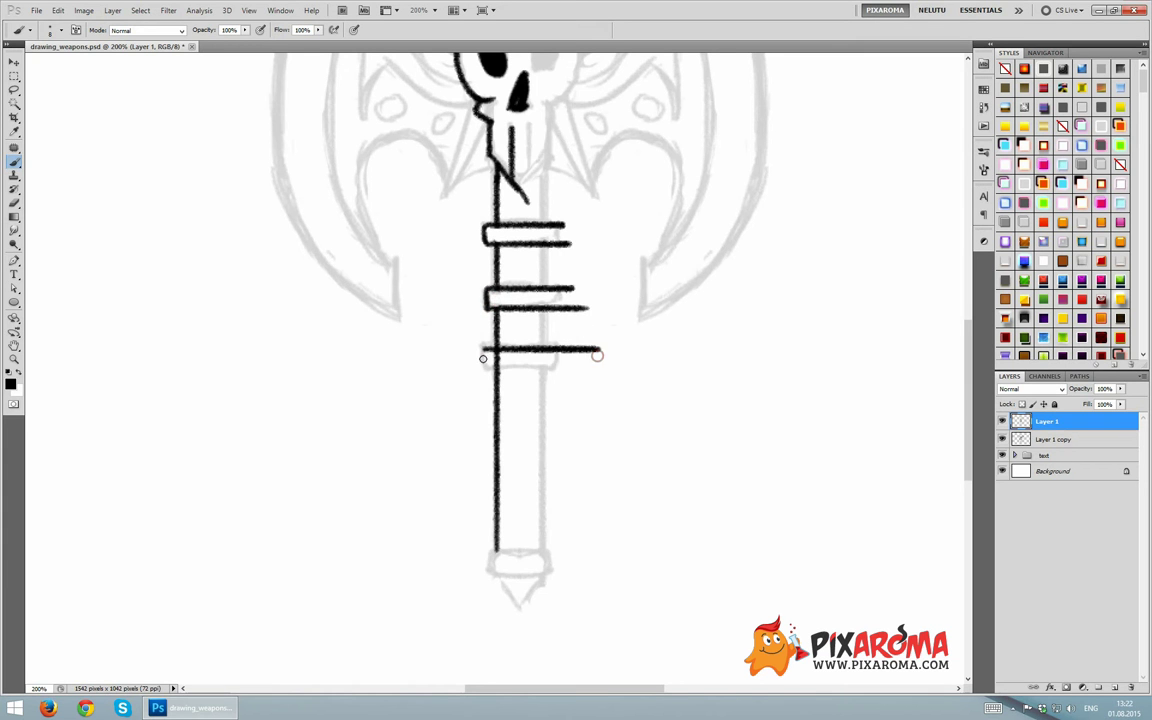
{"action": "mouse_move", "coordinate": [485, 352]}
{"action": "left_mouse_down"}
{"action": "mouse_move", "coordinate": [486, 372]}
{"action": "mouse_move", "coordinate": [597, 368]}
{"action": "left_mouse_up"}
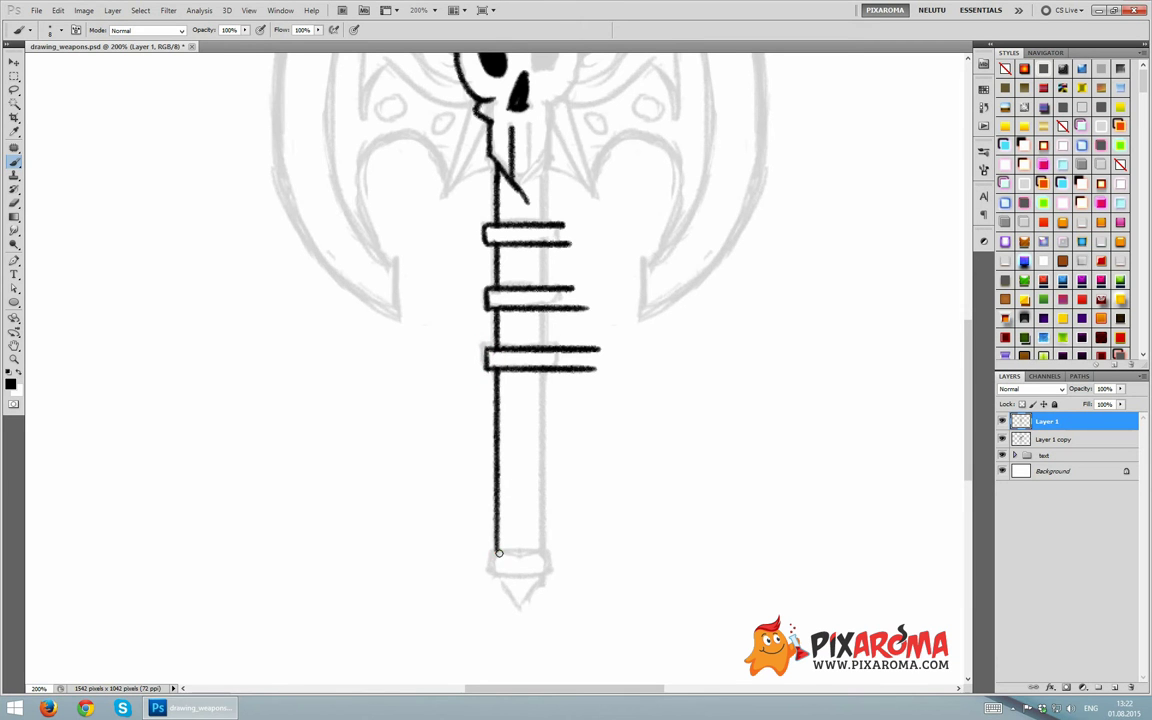
{"action": "mouse_move", "coordinate": [496, 552]}
{"action": "left_mouse_down"}
{"action": "mouse_move", "coordinate": [546, 551]}
{"action": "mouse_move", "coordinate": [496, 572]}
{"action": "mouse_move", "coordinate": [579, 568]}
{"action": "left_mouse_up"}
{"action": "left_click_drag", "start_coordinate": [494, 577], "coordinate": [543, 620]}
Ink the left blade's inner curve from the skull and begin its lower edge
{"action": "scroll", "coordinate": [435, 250], "scroll_direction": "up", "scroll_amount": 5}
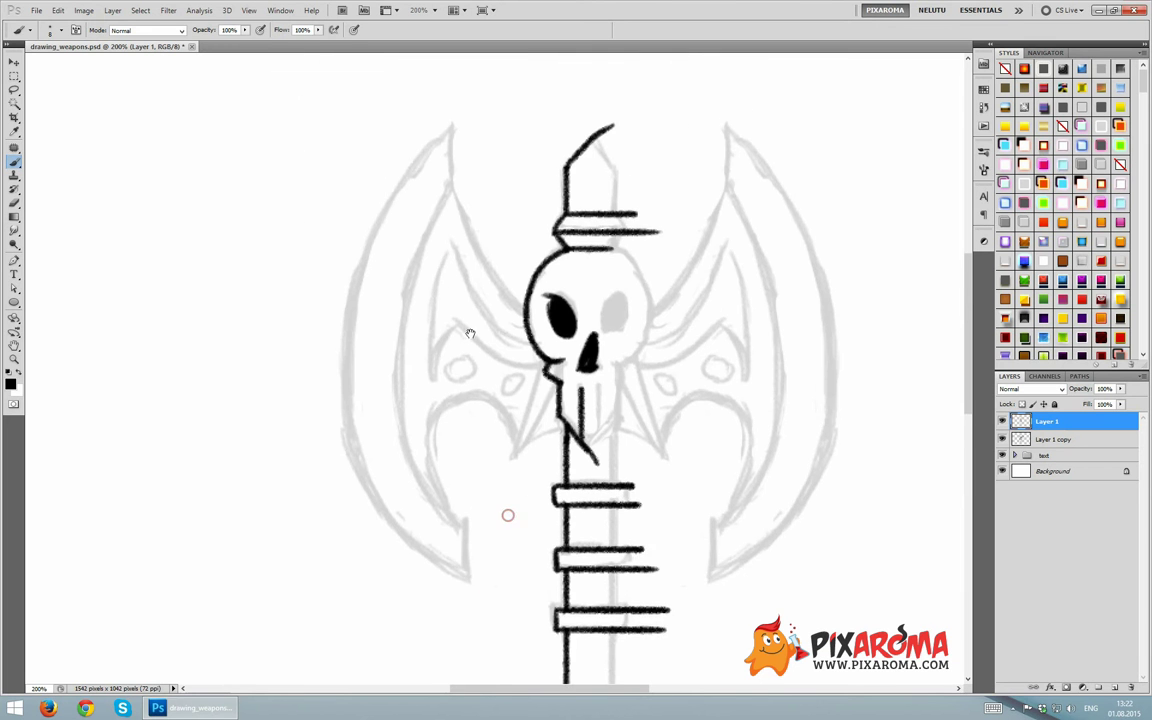
{"action": "mouse_move", "coordinate": [470, 334]}
{"action": "left_mouse_down"}
{"action": "mouse_move", "coordinate": [322, 304]}
{"action": "mouse_move", "coordinate": [302, 320]}
{"action": "left_mouse_up"}
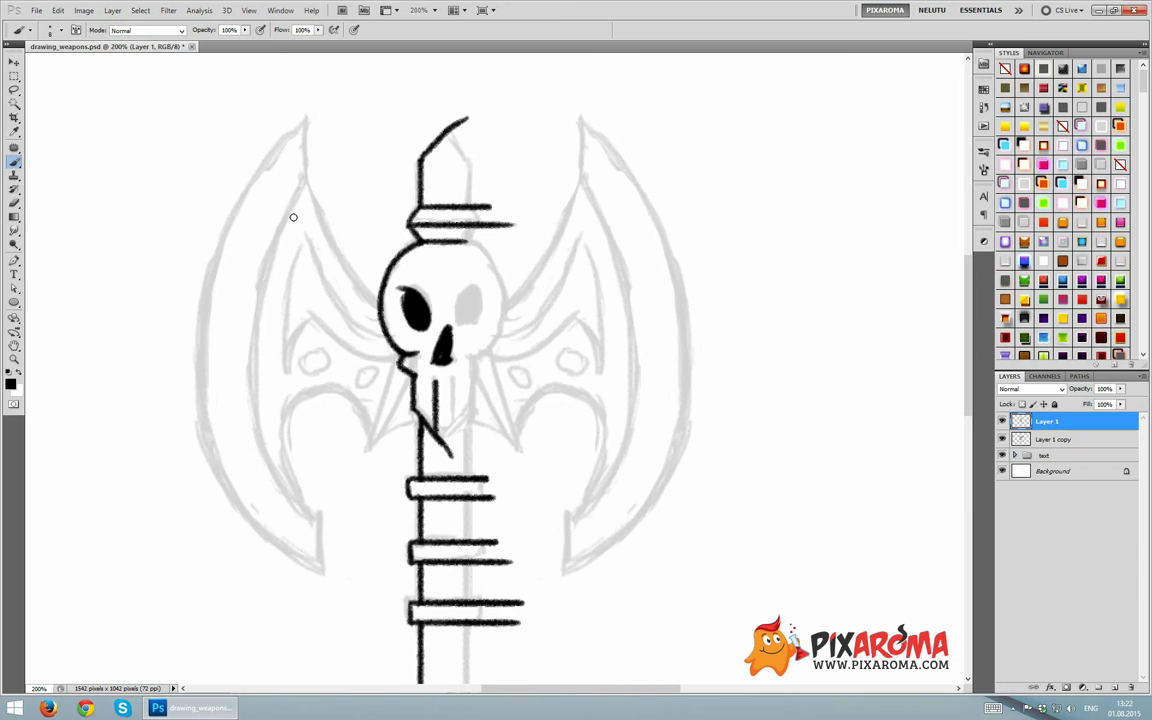
{"action": "left_click", "coordinate": [379, 296]}
{"action": "left_click_drag", "start_coordinate": [372, 296], "coordinate": [306, 188]}
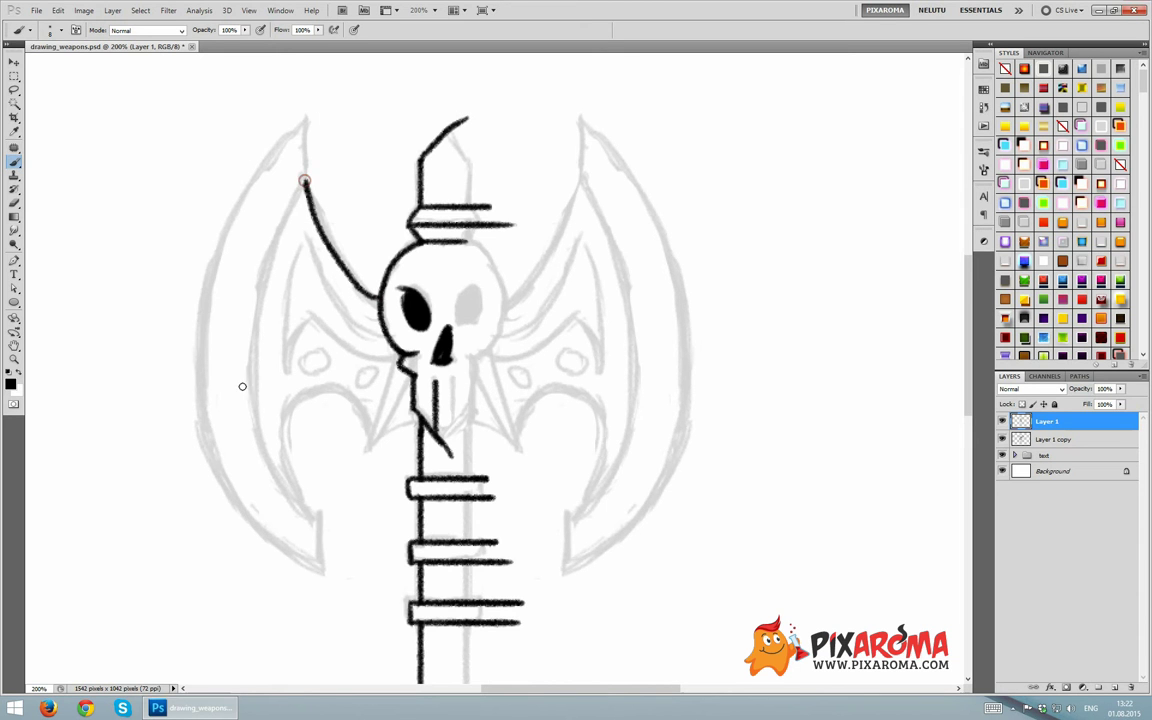
{"action": "mouse_move", "coordinate": [316, 516]}
{"action": "left_mouse_down"}
{"action": "mouse_move", "coordinate": [275, 462]}
{"action": "mouse_move", "coordinate": [249, 393]}
{"action": "mouse_move", "coordinate": [247, 319]}
{"action": "mouse_move", "coordinate": [262, 249]}
{"action": "mouse_move", "coordinate": [311, 166]}
{"action": "mouse_move", "coordinate": [312, 111]}
{"action": "left_mouse_up"}
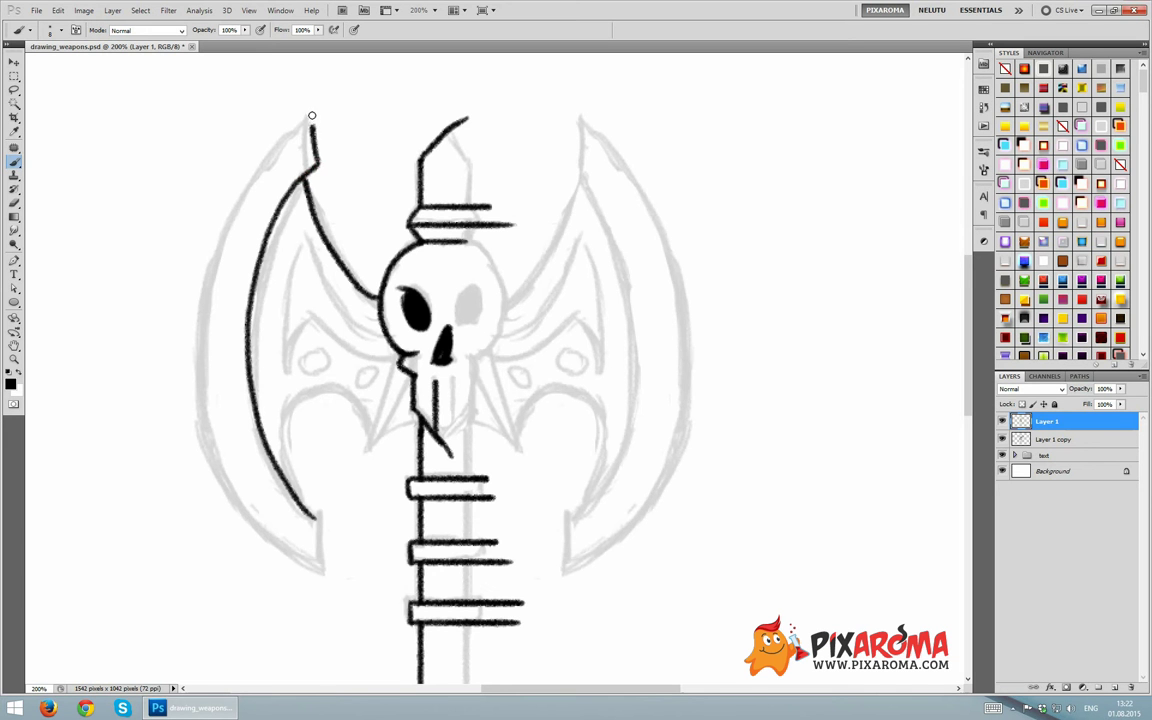
{"action": "key", "text": "ctrl+minus"}
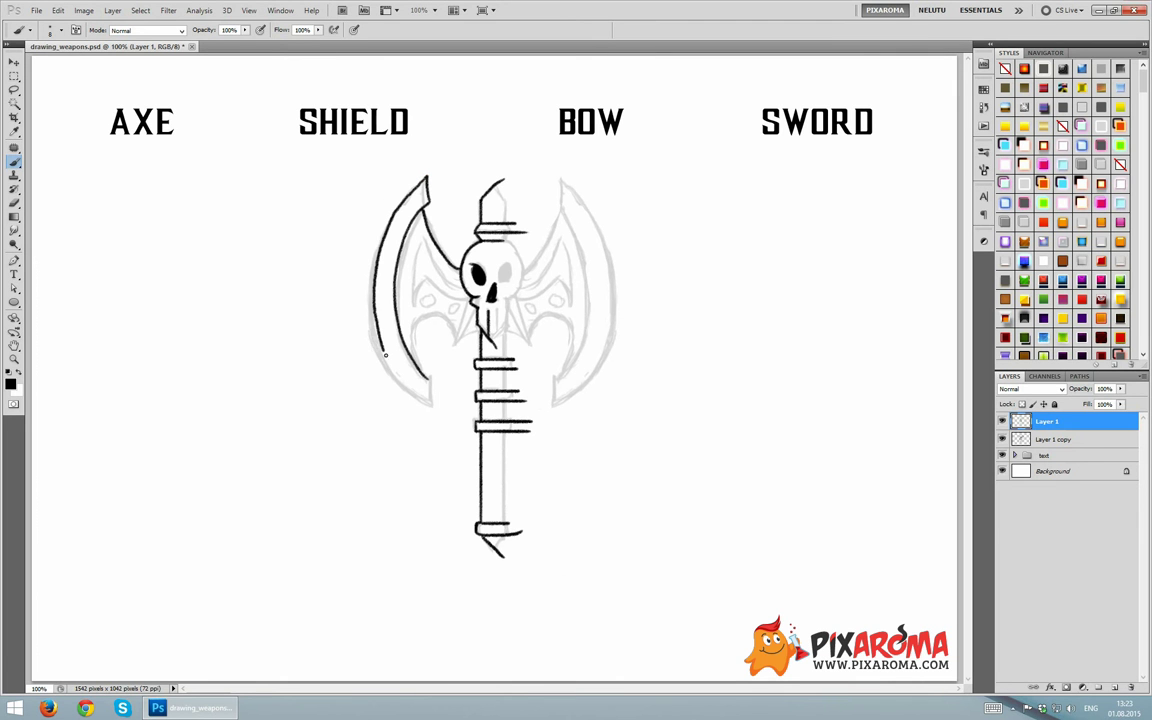
Ink the left blade's outer and inner curves meeting at its tip
{"action": "left_click_drag", "start_coordinate": [410, 364], "coordinate": [429, 400]}
{"action": "left_click_drag", "start_coordinate": [398, 386], "coordinate": [419, 401]}
{"action": "left_click_drag", "start_coordinate": [426, 379], "coordinate": [429, 401]}
{"action": "key", "text": "ctrl+plus"}
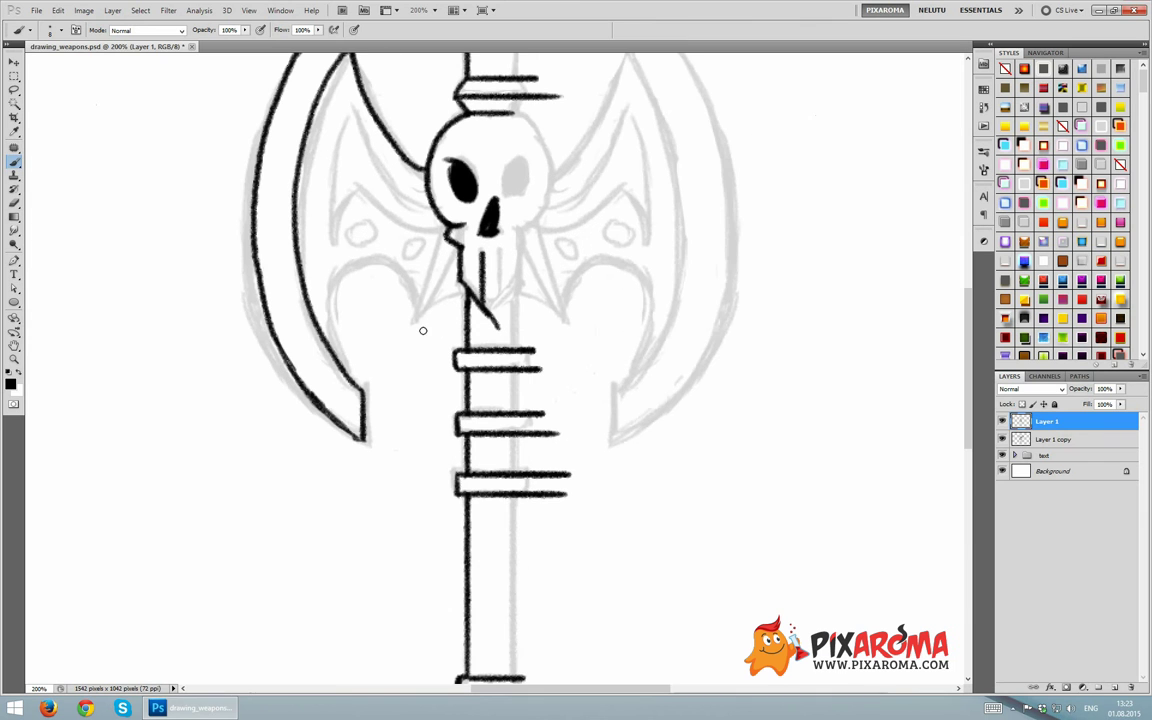
{"action": "mouse_move", "coordinate": [343, 364]}
{"action": "left_mouse_down"}
{"action": "mouse_move", "coordinate": [328, 305]}
{"action": "mouse_move", "coordinate": [338, 278]}
{"action": "mouse_move", "coordinate": [373, 268]}
{"action": "mouse_move", "coordinate": [415, 320]}
{"action": "left_mouse_up"}
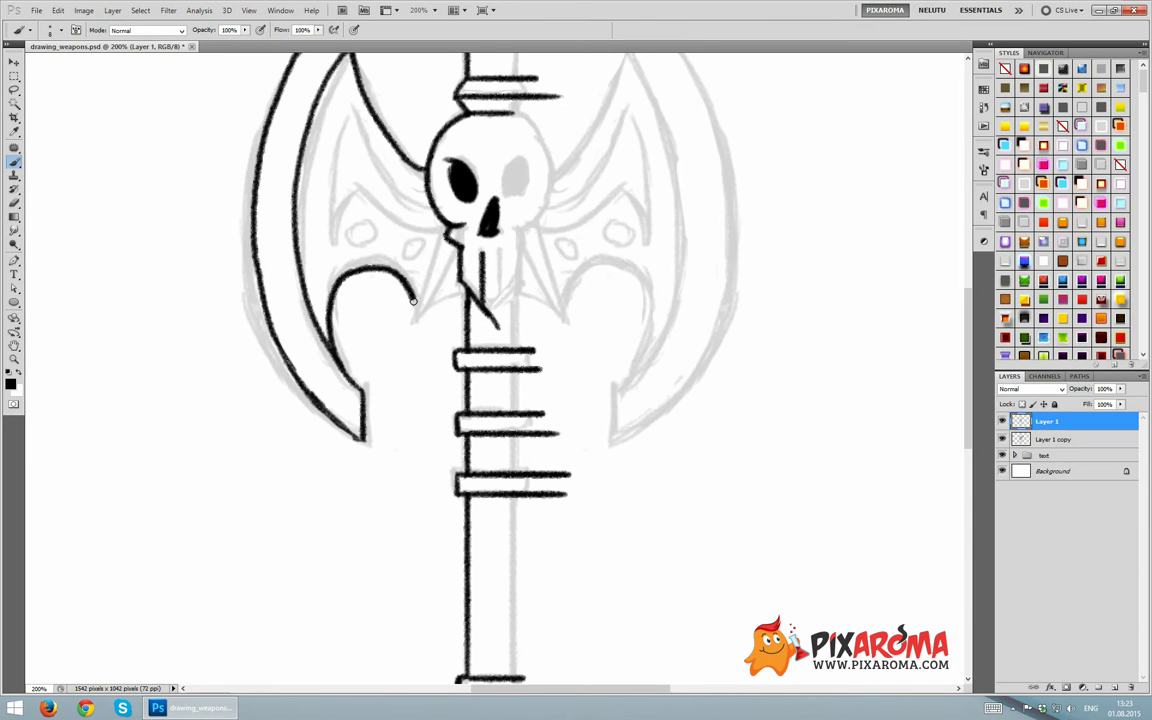
Ink the spike from the skull jaw and the curved inner blade edge, undoing a misplaced hole
{"action": "left_click_drag", "start_coordinate": [447, 237], "coordinate": [412, 325]}
{"action": "mouse_move", "coordinate": [456, 246]}
{"action": "left_mouse_down"}
{"action": "mouse_move", "coordinate": [418, 320]}
{"action": "mouse_move", "coordinate": [468, 292]}
{"action": "left_mouse_up"}
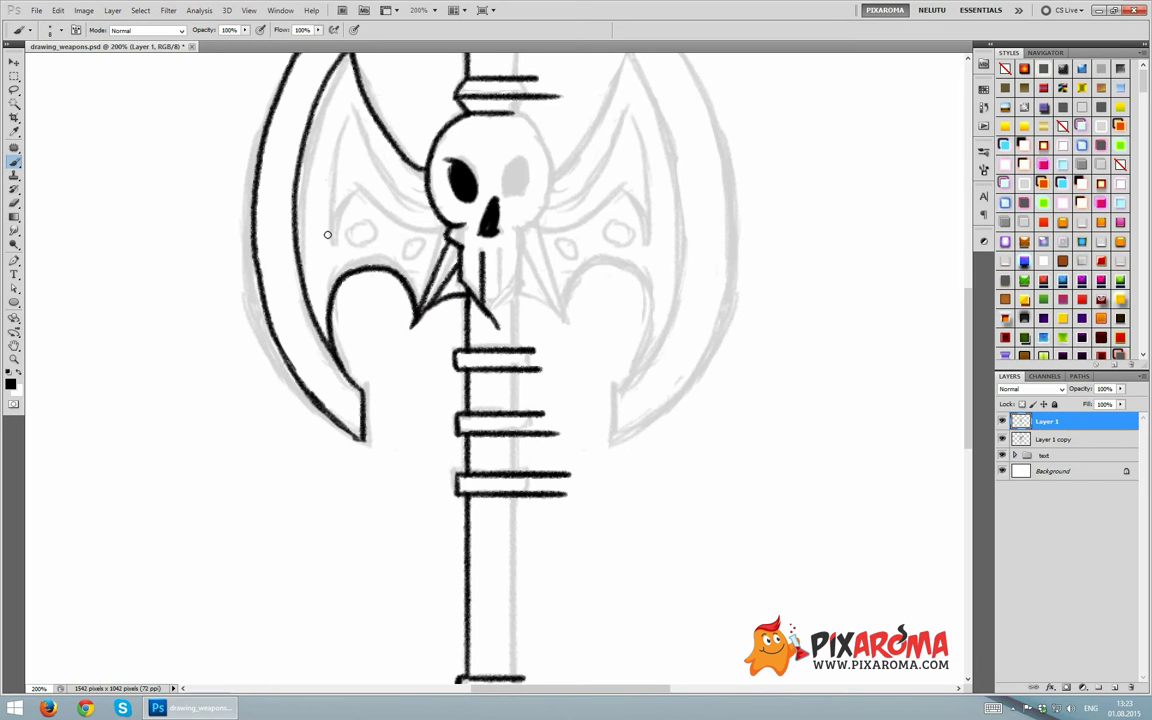
{"action": "left_click_drag", "start_coordinate": [324, 242], "coordinate": [351, 117]}
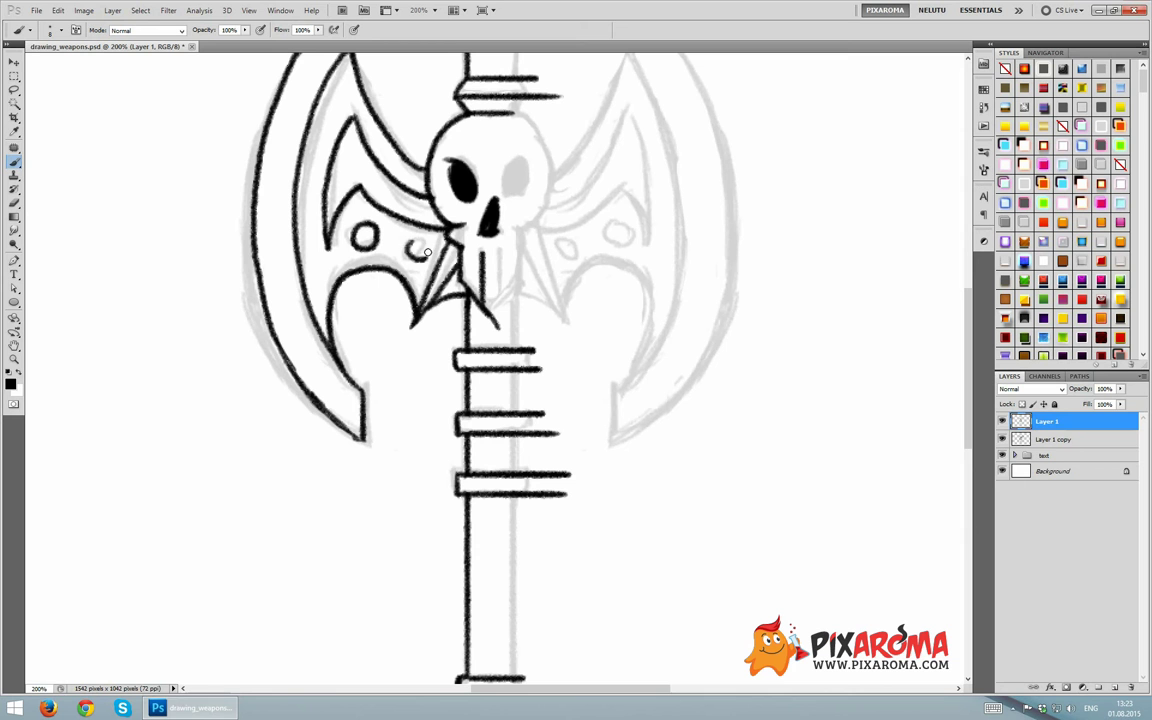
{"action": "key", "text": "ctrl+z"}
{"action": "key", "text": "ctrl+minus"}
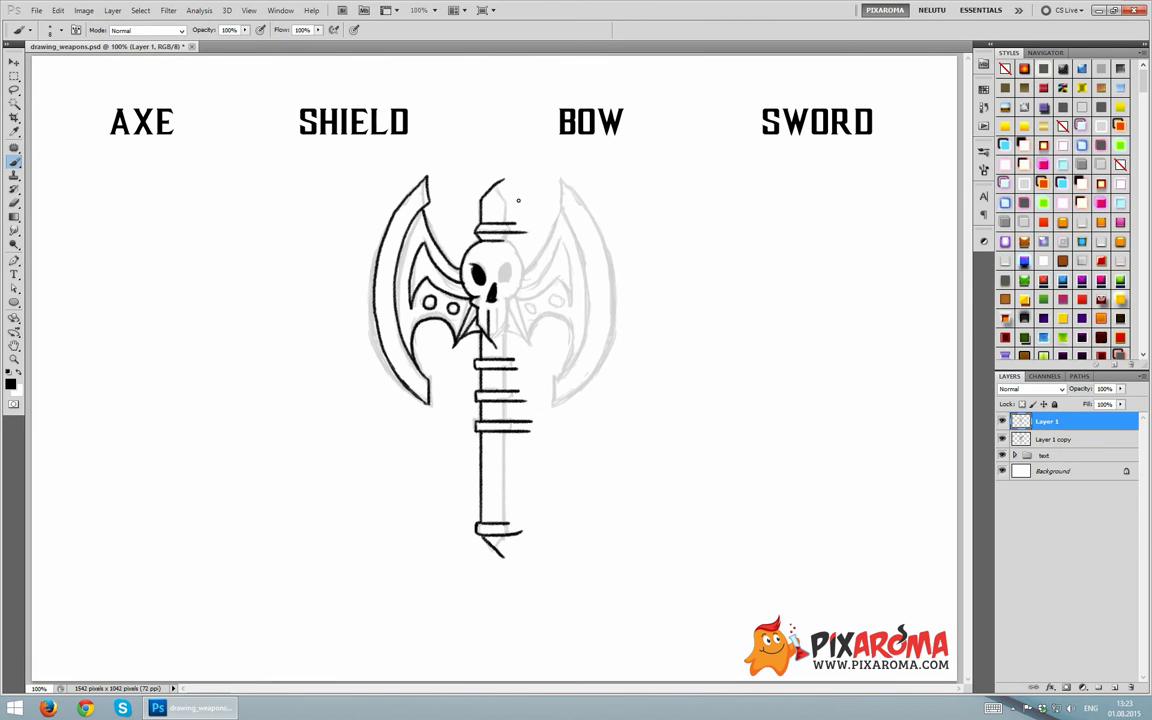
Clear the ink lines on the right half of the axe
{"action": "left_click", "coordinate": [13, 78]}
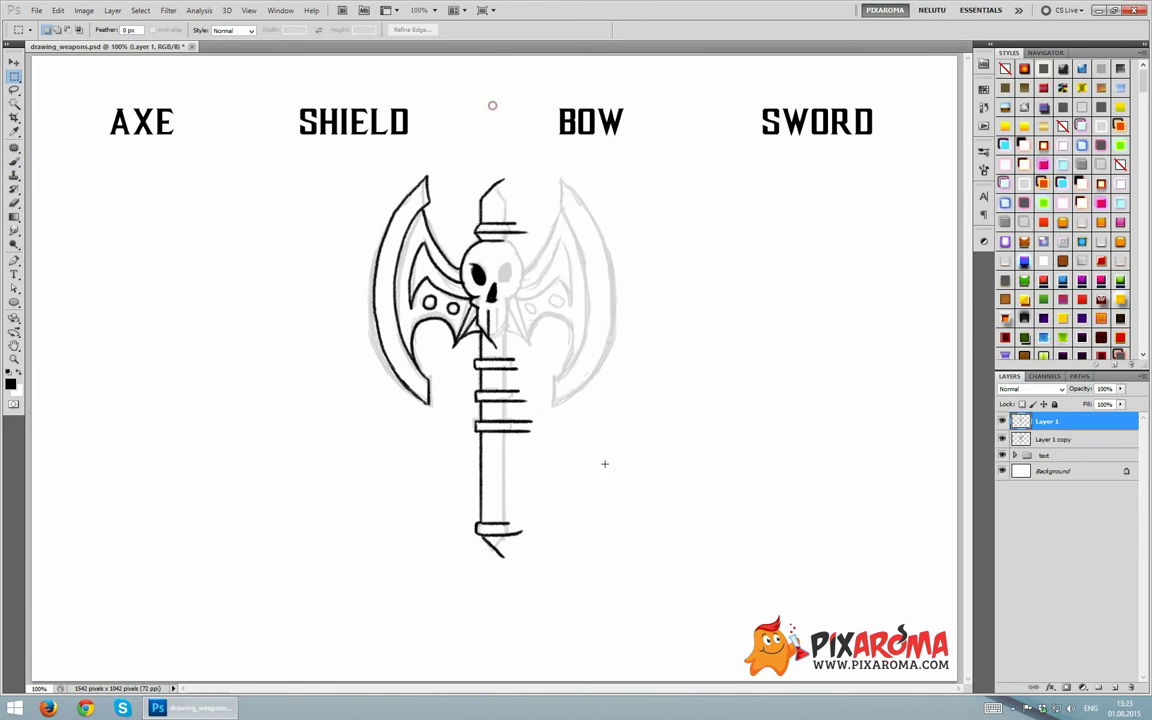
{"action": "left_click_drag", "start_coordinate": [493, 108], "coordinate": [615, 510]}
{"action": "left_click_drag", "start_coordinate": [493, 108], "coordinate": [663, 619]}
{"action": "key", "text": "Delete"}
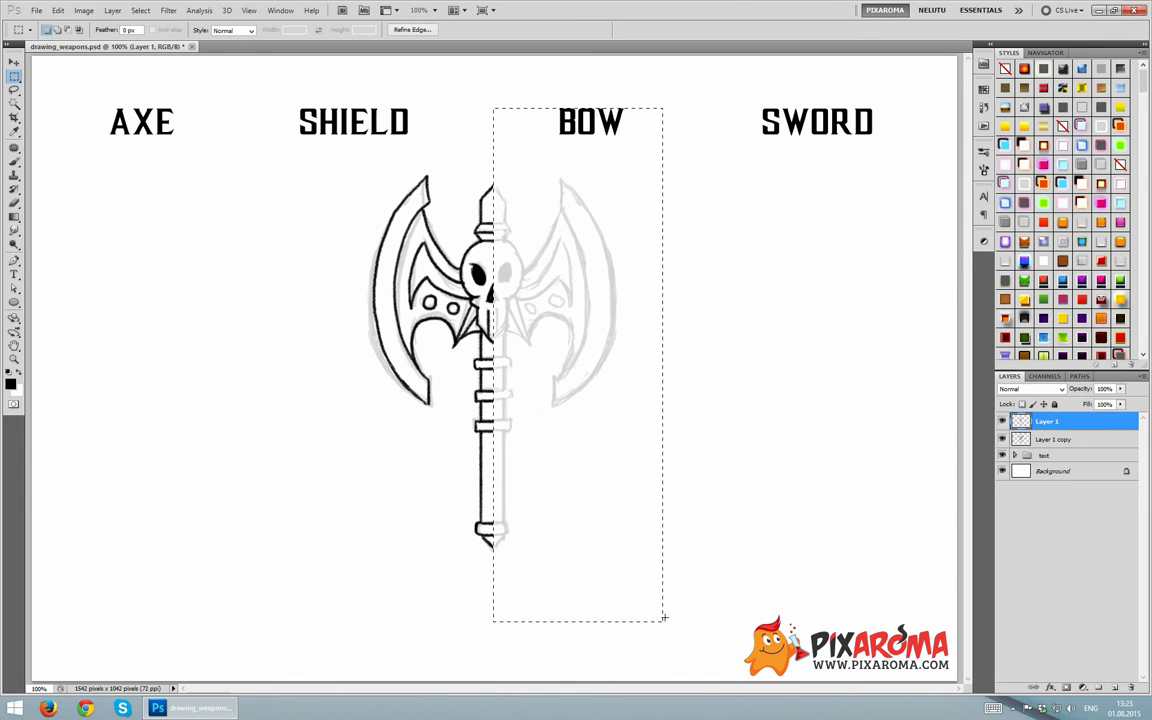
Duplicate the inked left half, flip it horizontally, and align it on the right
{"action": "left_click", "coordinate": [12, 65]}
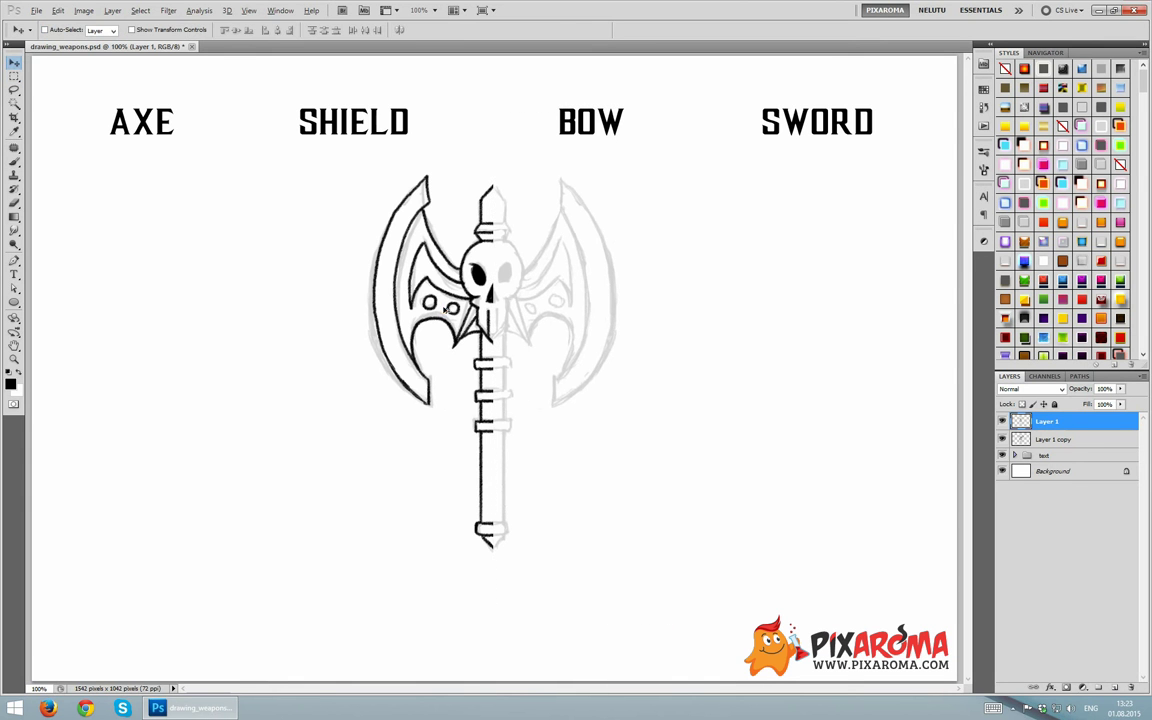
{"action": "left_click_drag", "start_coordinate": [430, 300], "coordinate": [490, 300]}
{"action": "key", "text": "ctrl+t"}
{"action": "right_click", "coordinate": [531, 341]}
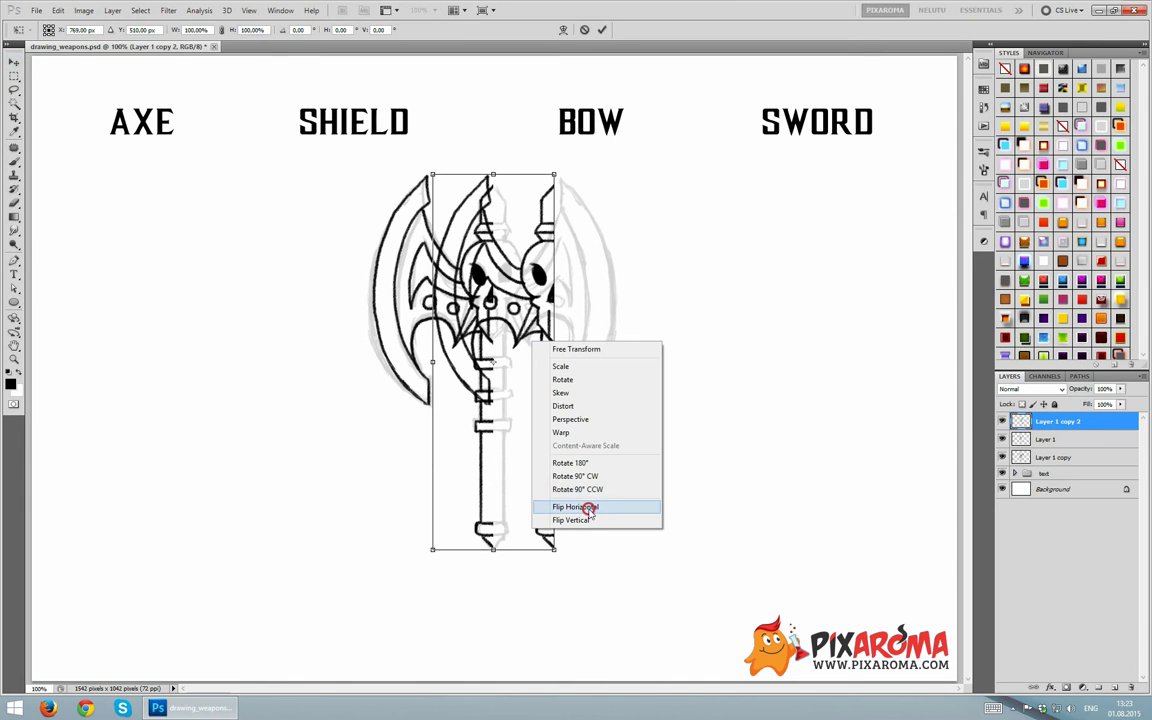
{"action": "left_click", "coordinate": [586, 507]}
{"action": "double_click", "coordinate": [442, 375]}
{"action": "left_click_drag", "start_coordinate": [498, 373], "coordinate": [505, 371]}
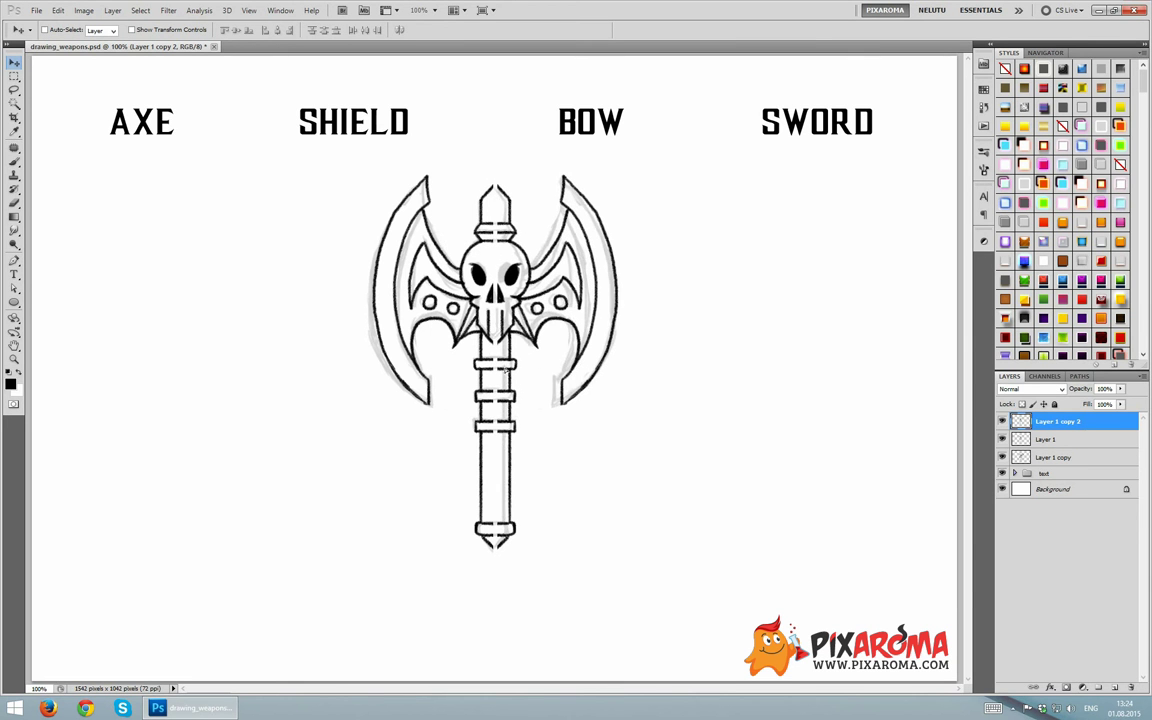
Merge both halves into one layer named 'axe' and hide the grey sketch layer
{"action": "left_click", "coordinate": [1045, 439], "text": "shift"}
{"action": "right_click", "coordinate": [1050, 439]}
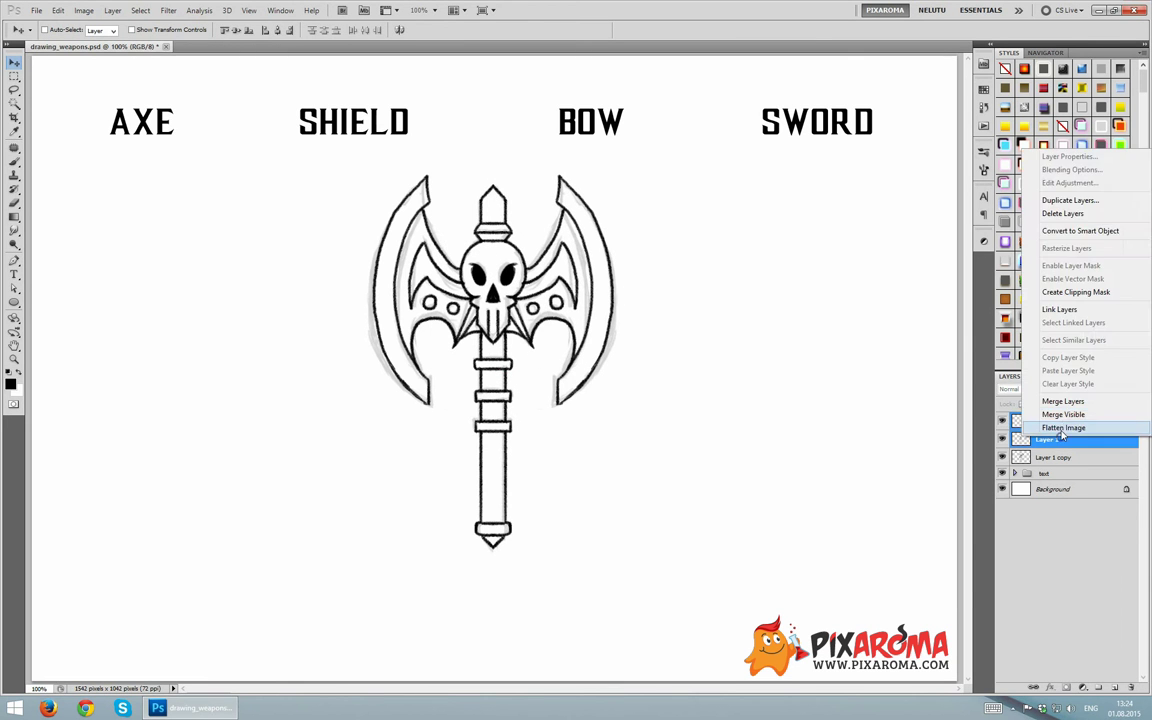
{"action": "left_click", "coordinate": [1058, 426]}
{"action": "double_click", "coordinate": [1057, 424]}
{"action": "type", "text": "axe"}
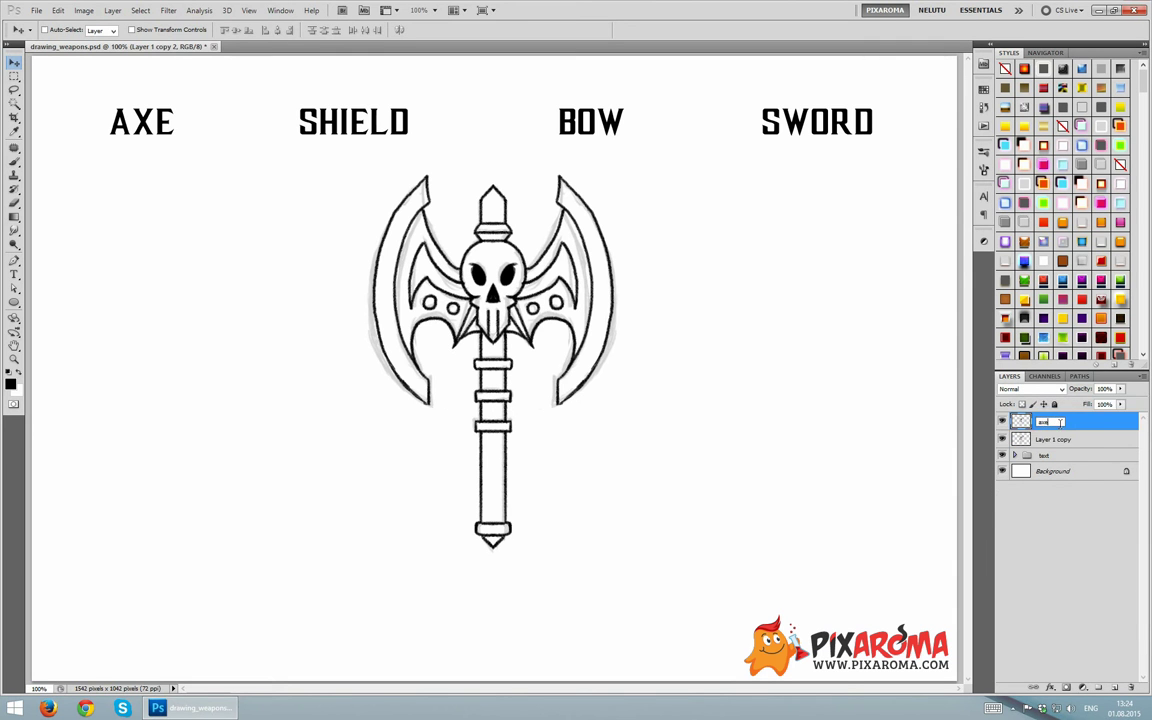
{"action": "left_click", "coordinate": [1062, 436]}
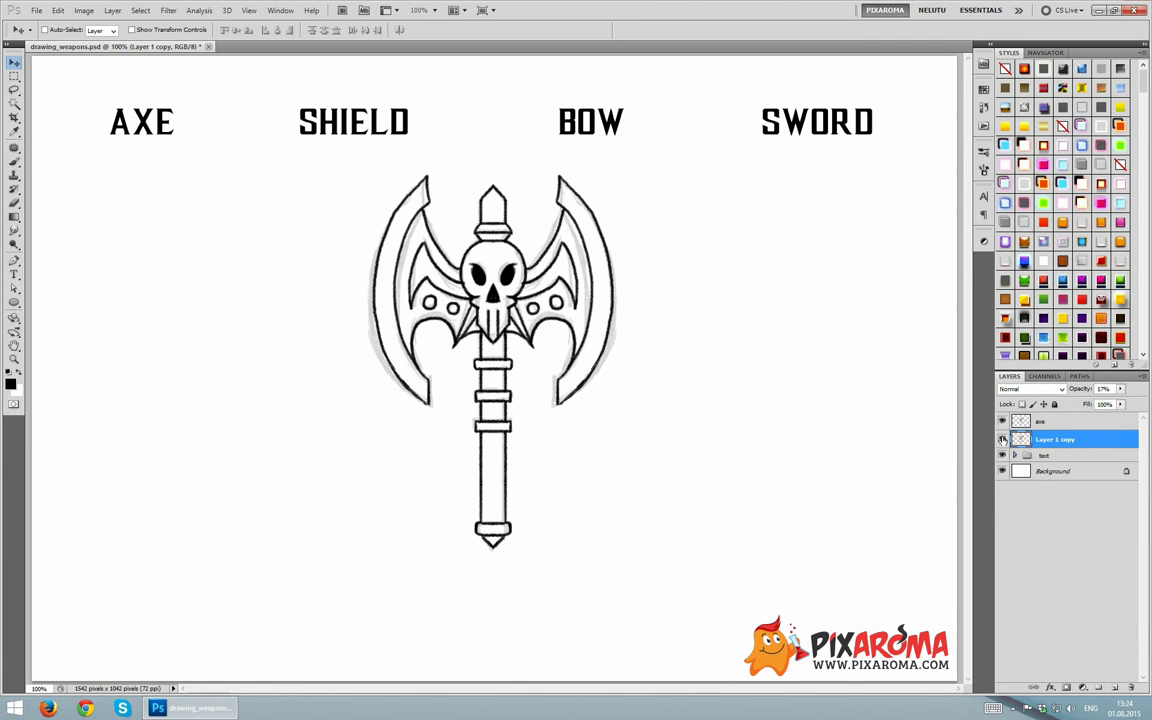
{"action": "left_click", "coordinate": [1002, 440]}
{"action": "left_click", "coordinate": [1040, 421]}
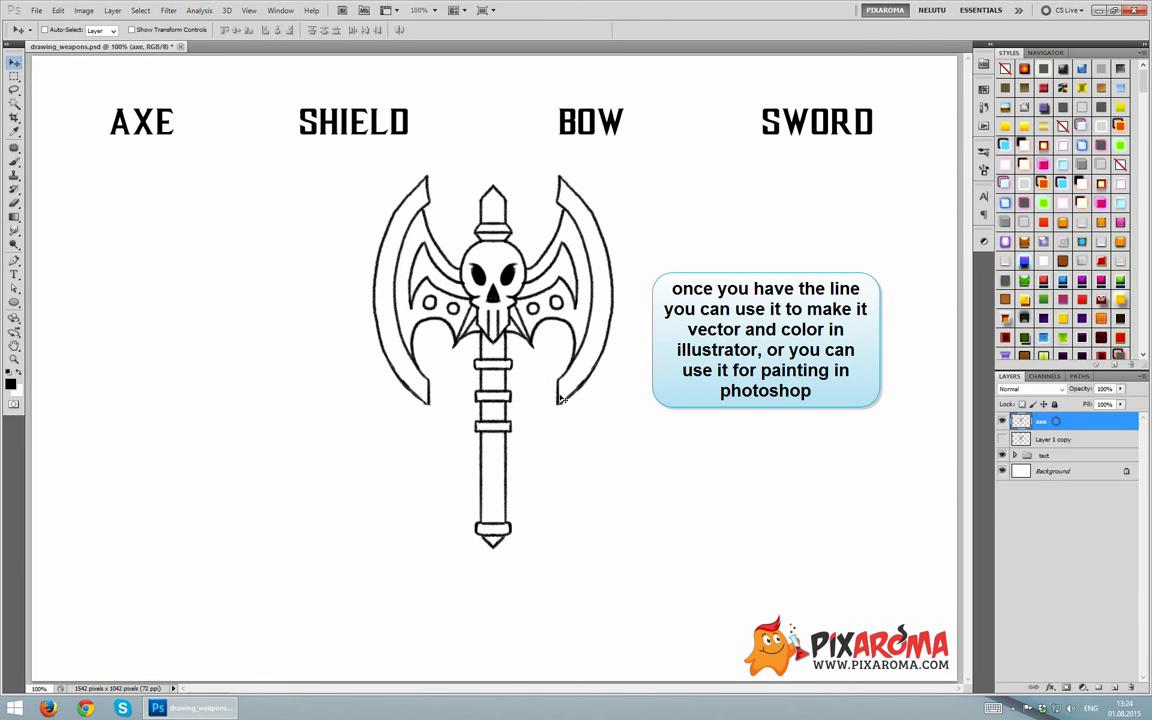
Zoom in on the axe handle and brush diagonal crisscross wrap lines across it
{"action": "scroll", "coordinate": [550, 354], "scroll_direction": "up", "scroll_amount": 1}
{"action": "scroll", "coordinate": [548, 350], "scroll_direction": "up", "scroll_amount": 1}
{"action": "left_click_drag", "start_coordinate": [548, 347], "coordinate": [463, 175]}
{"action": "key", "text": "b"}
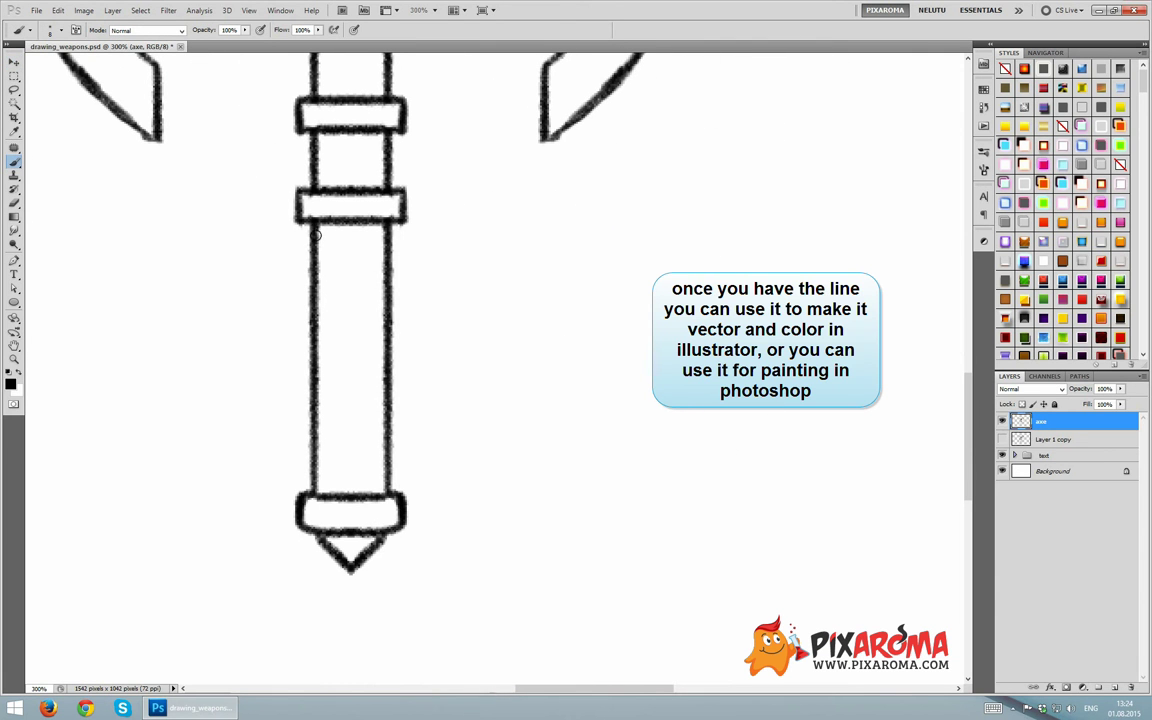
{"action": "mouse_move", "coordinate": [340, 262]}
{"action": "left_mouse_down"}
{"action": "mouse_move", "coordinate": [368, 292]}
{"action": "mouse_move", "coordinate": [375, 233]}
{"action": "left_mouse_up"}
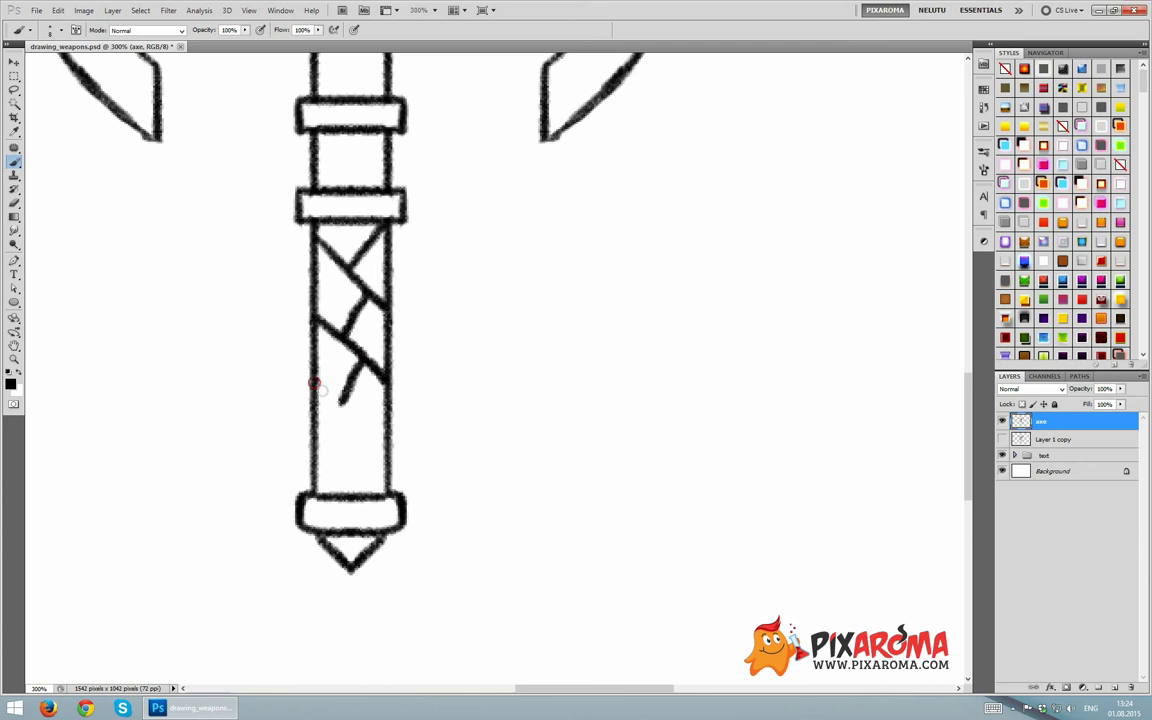
{"action": "mouse_move", "coordinate": [315, 384]}
{"action": "left_mouse_down"}
{"action": "mouse_move", "coordinate": [365, 424]}
{"action": "mouse_move", "coordinate": [348, 457]}
{"action": "left_mouse_up"}
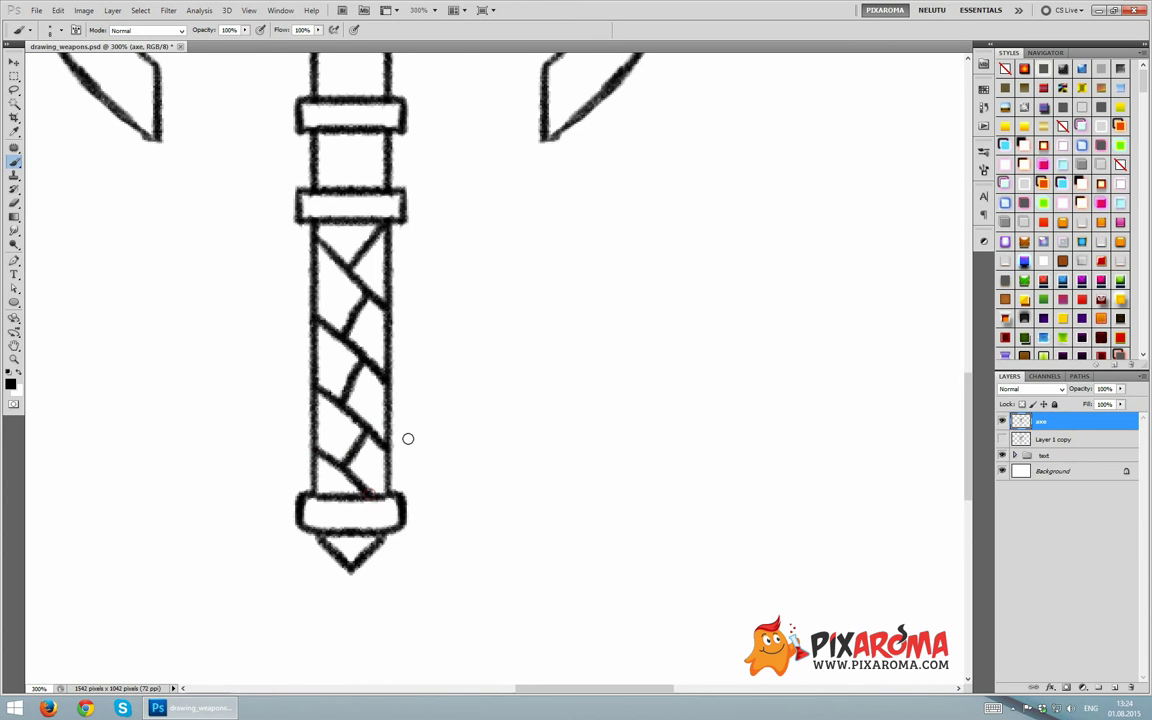
Add chipped notches along the blade's outer edge, then scroll back out
{"action": "key", "text": "ctrl+minus"}
{"action": "key", "text": "ctrl+minus"}
{"action": "key", "text": "ctrl+minus"}
{"action": "key", "text": "ctrl+minus"}
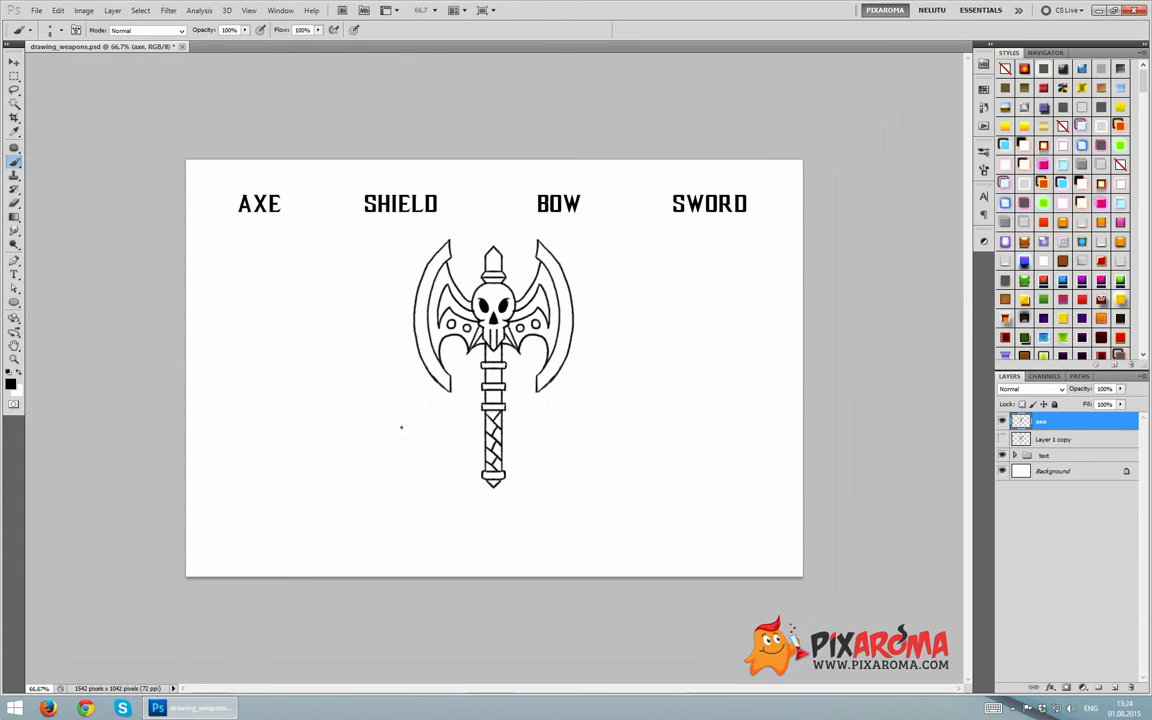
{"action": "key", "text": "ctrl+plus"}
{"action": "key", "text": "ctrl+plus"}
{"action": "key", "text": "ctrl+plus"}
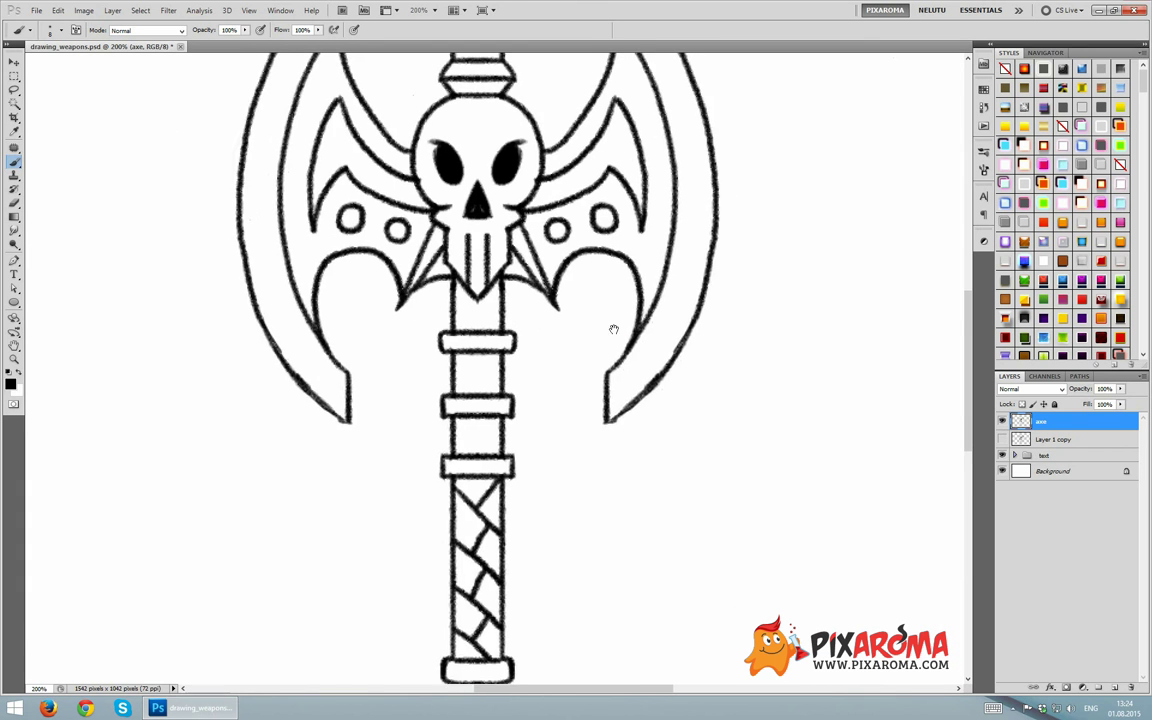
{"action": "left_click_drag", "start_coordinate": [612, 327], "coordinate": [597, 438]}
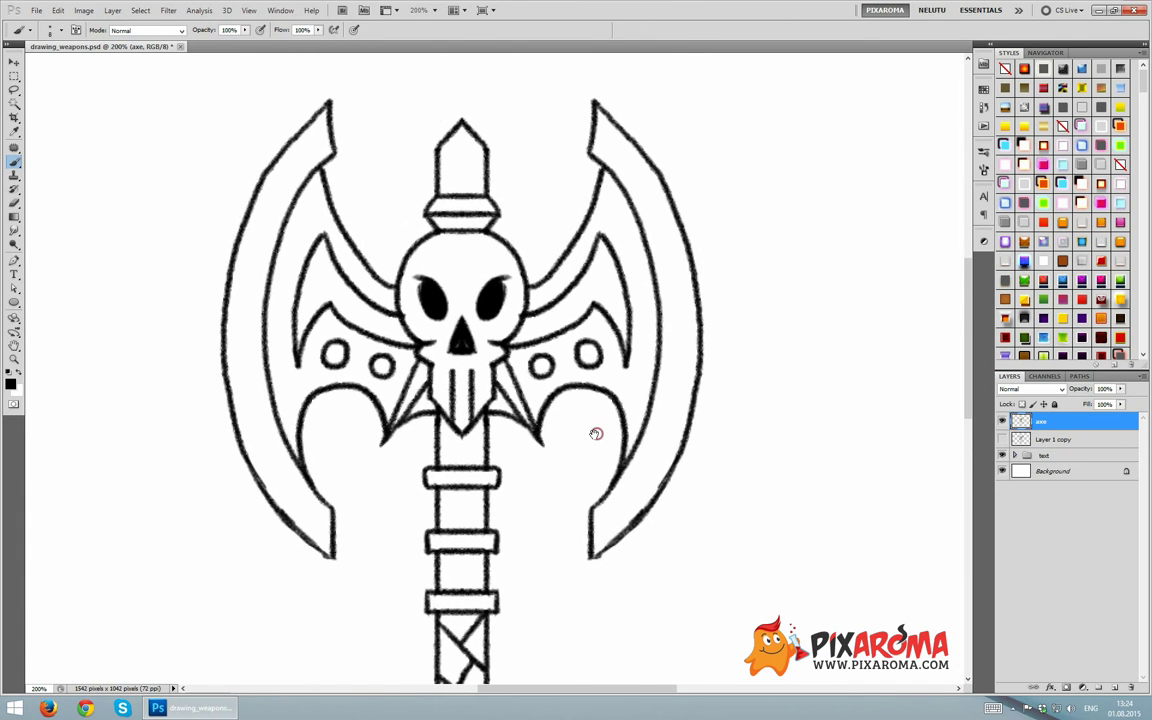
{"action": "left_click_drag", "start_coordinate": [253, 194], "coordinate": [244, 217]}
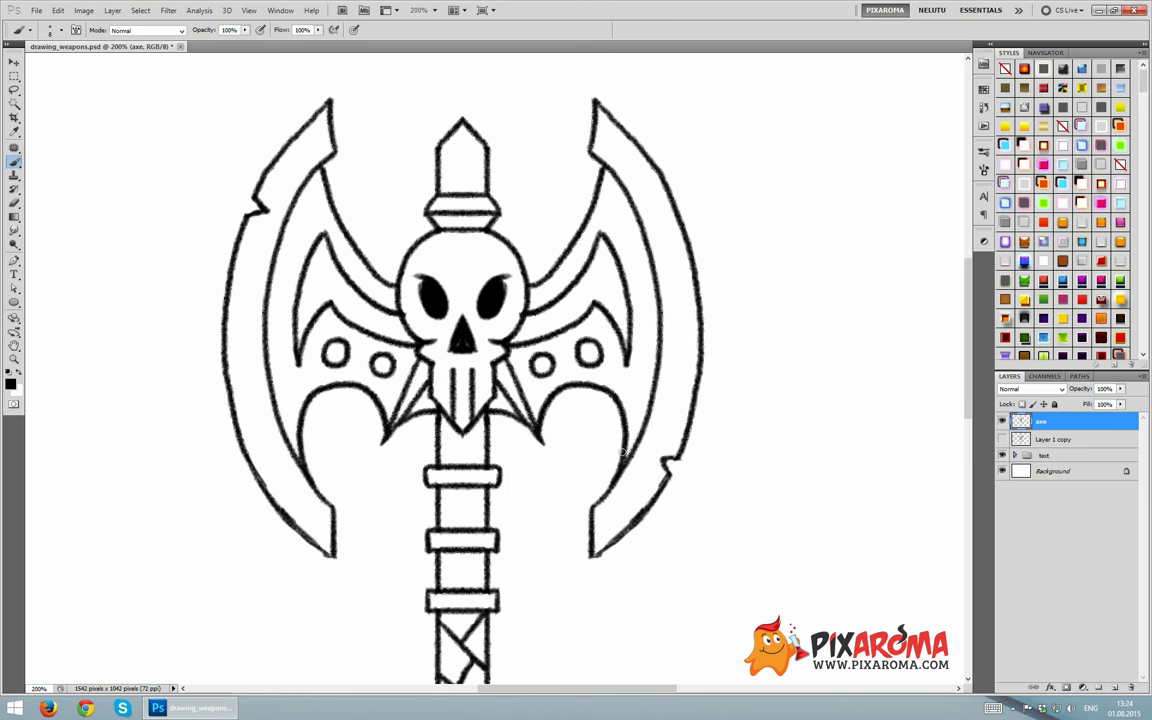
{"action": "scroll", "coordinate": [600, 430], "scroll_direction": "down", "scroll_amount": 1}
{"action": "scroll", "coordinate": [578, 219], "scroll_direction": "down", "scroll_amount": 1}
{"action": "scroll", "coordinate": [580, 221], "scroll_direction": "down", "scroll_amount": 1}
{"action": "scroll", "coordinate": [578, 226], "scroll_direction": "down", "scroll_amount": 1}
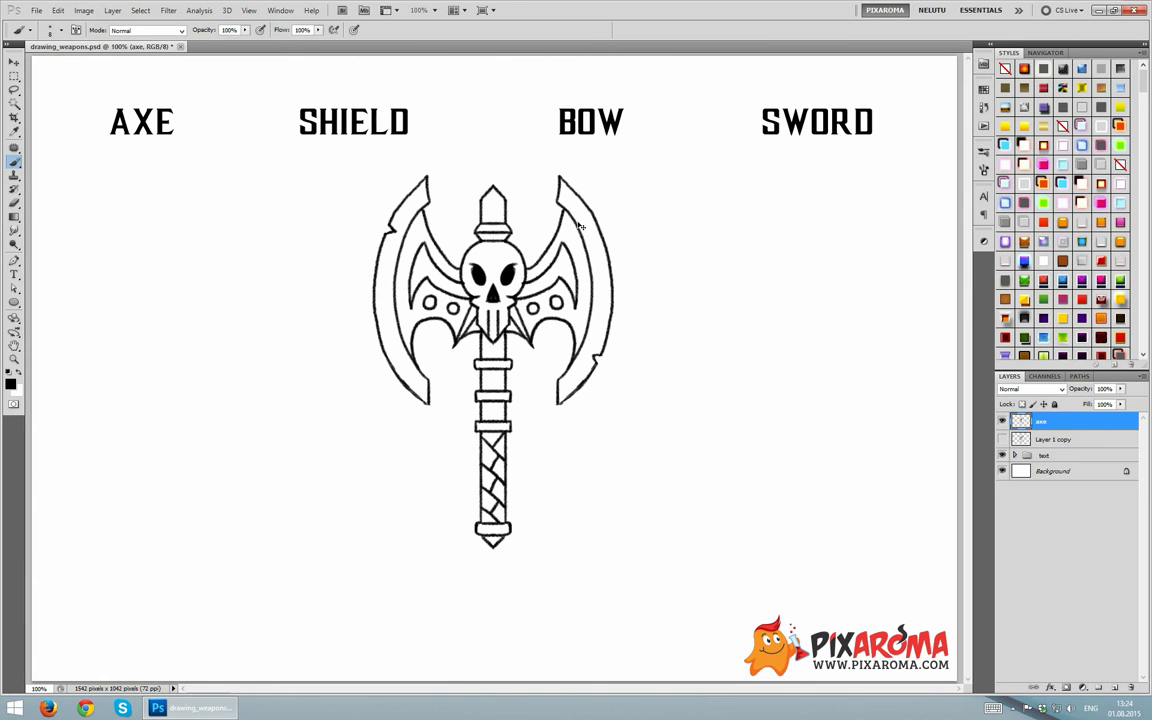
Move the axe left beneath the AXE title and begin a Free Transform on it
{"action": "key", "text": "ctrl+plus"}
{"action": "key", "text": "ctrl+minus"}
{"action": "key", "text": "ctrl+minus"}
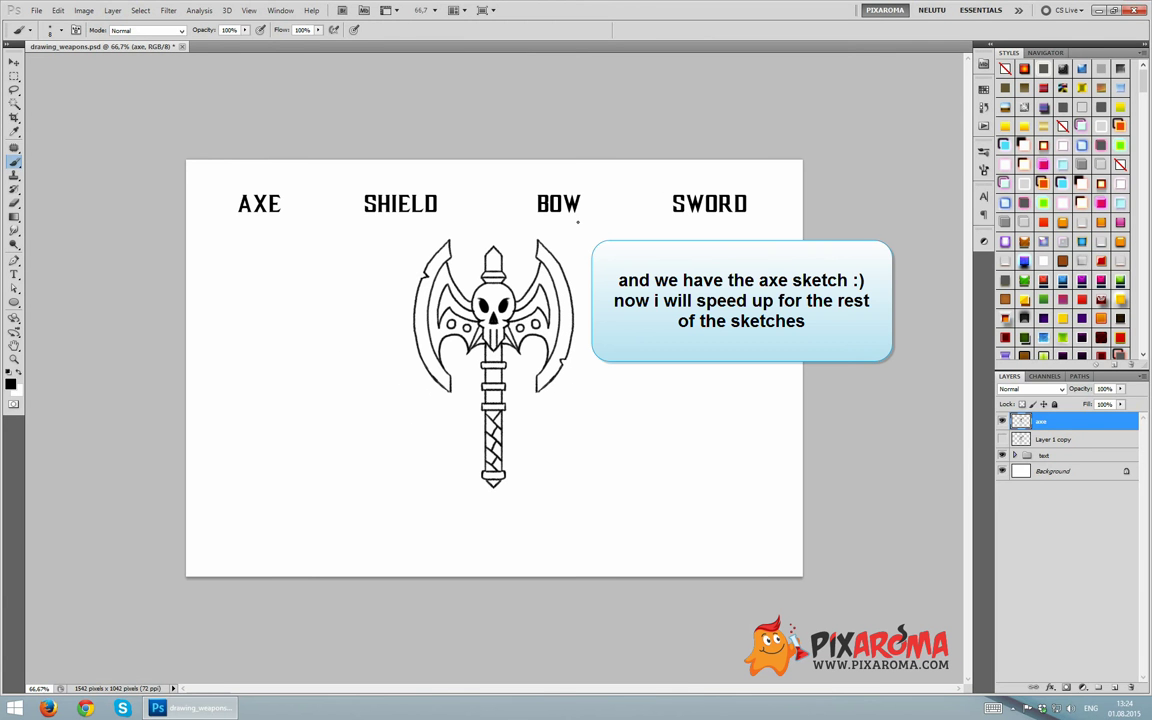
{"action": "left_click", "coordinate": [14, 62]}
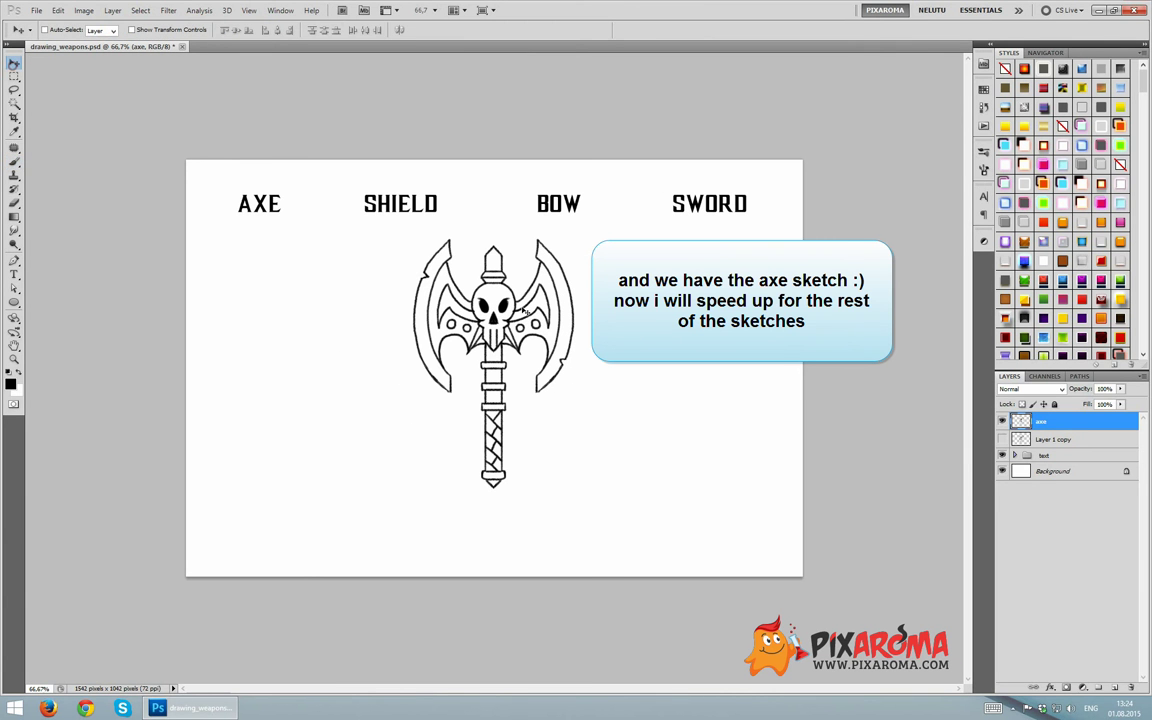
{"action": "mouse_move", "coordinate": [303, 342]}
{"action": "left_mouse_down"}
{"action": "mouse_move", "coordinate": [67, 347]}
{"action": "mouse_move", "coordinate": [122, 352]}
{"action": "left_mouse_up"}
{"action": "left_click_drag", "start_coordinate": [343, 343], "coordinate": [304, 344]}
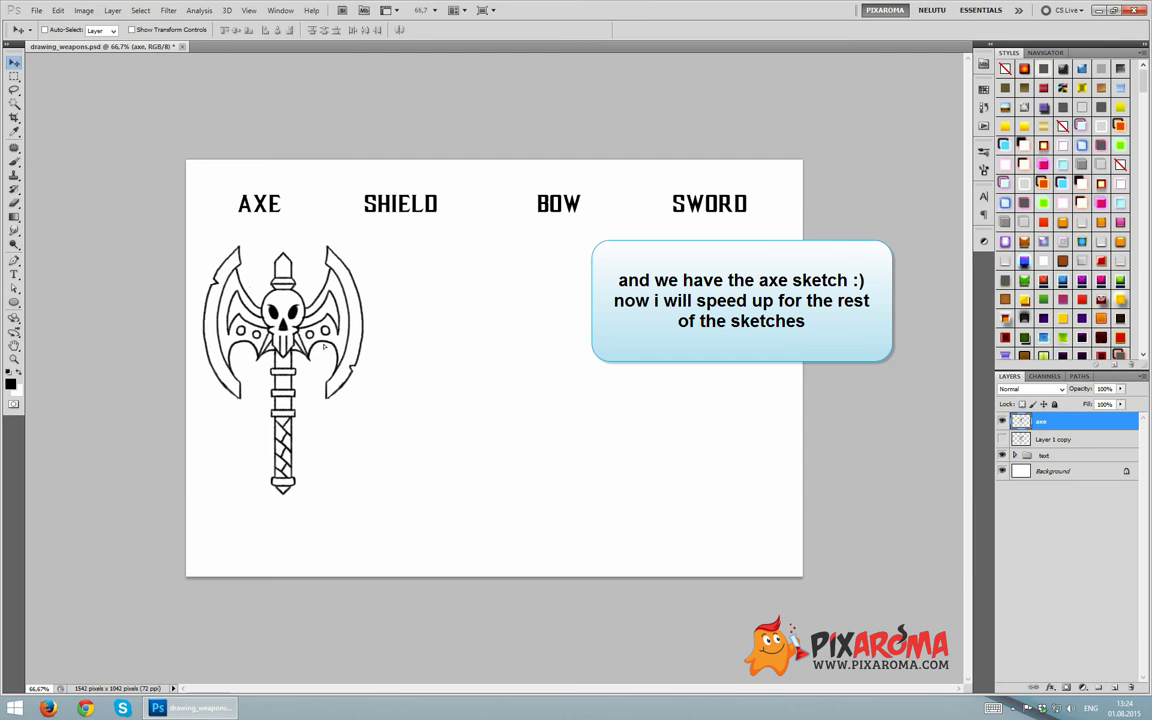
{"action": "key", "text": "ctrl+t"}
Scale the axe to about 75% and add a new layer for the shield sketch
{"action": "left_click_drag", "start_coordinate": [353, 496], "coordinate": [314, 446]}
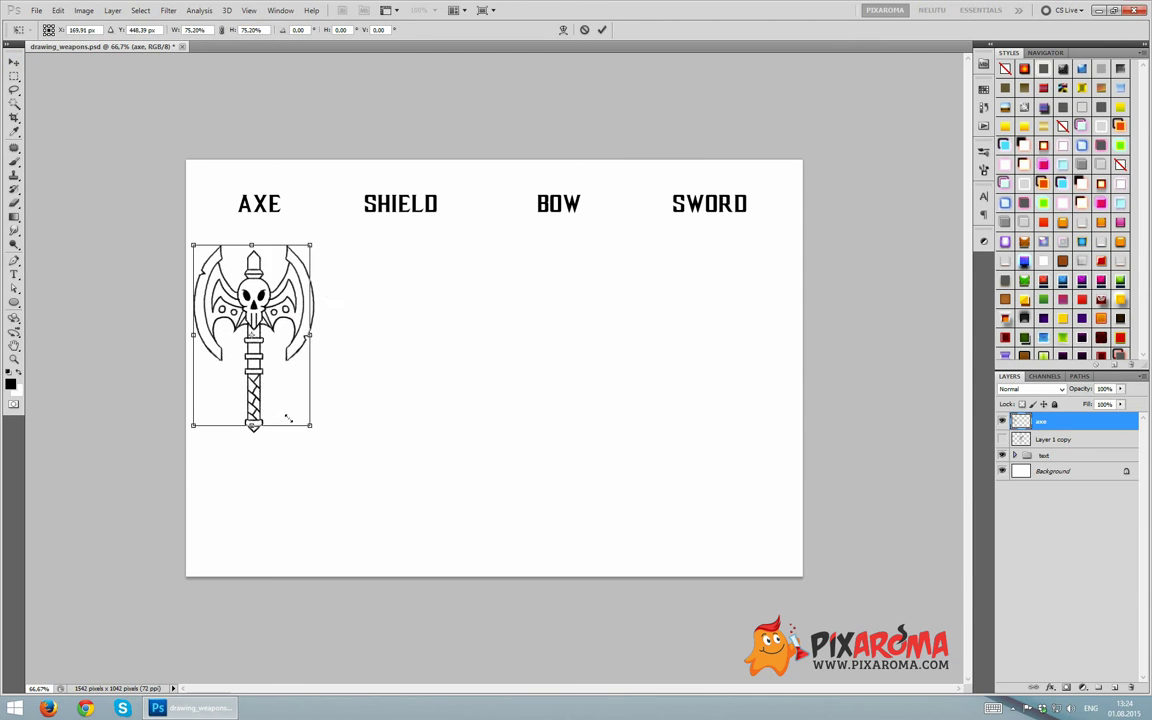
{"action": "key", "text": "Return"}
{"action": "key", "text": "b"}
{"action": "key", "text": "ctrl+plus"}
{"action": "key", "text": "ctrl+shift+alt+n"}
Sketch the shield's left half: centre line, top edge, skull crest, spiky corner and long edge
{"action": "left_click_drag", "start_coordinate": [522, 183], "coordinate": [522, 515]}
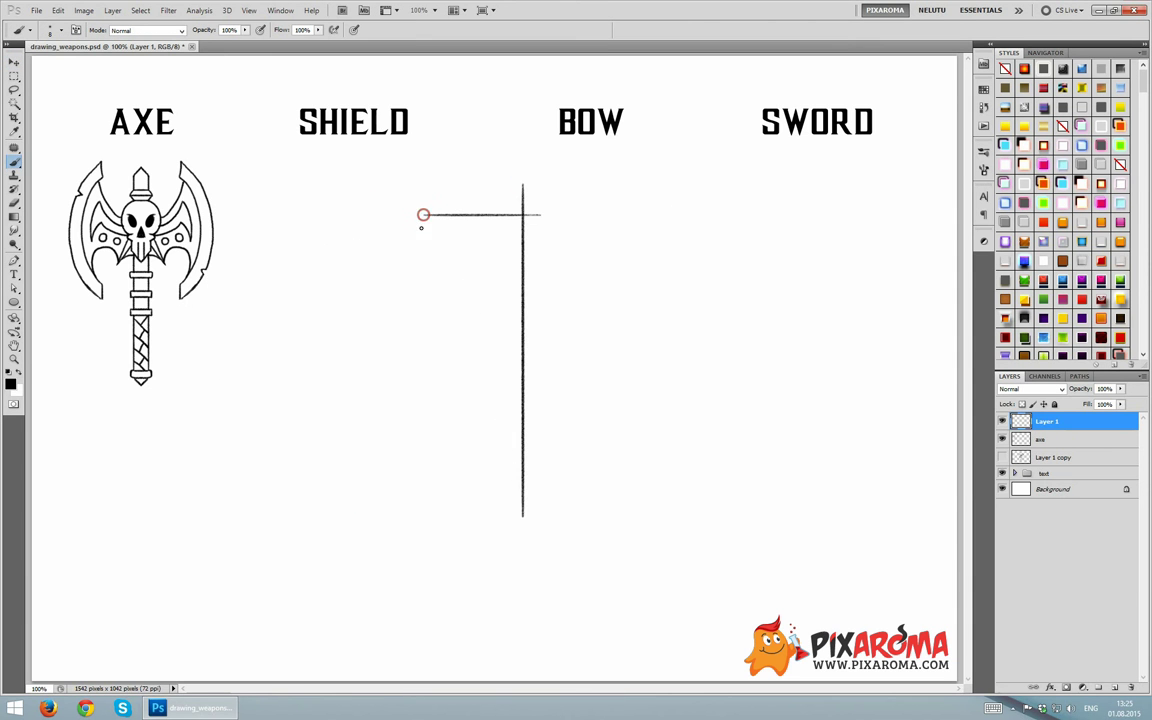
{"action": "mouse_move", "coordinate": [422, 216]}
{"action": "left_mouse_down"}
{"action": "mouse_move", "coordinate": [386, 432]}
{"action": "mouse_move", "coordinate": [419, 218]}
{"action": "mouse_move", "coordinate": [418, 300]}
{"action": "left_mouse_up"}
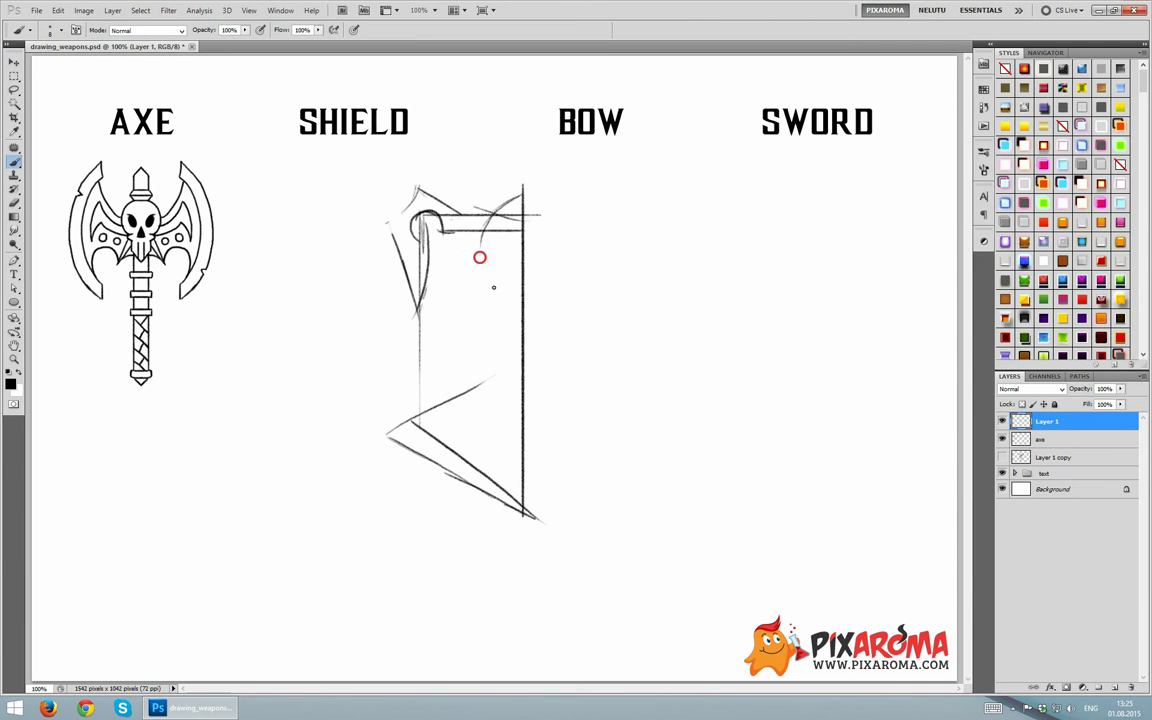
{"action": "mouse_move", "coordinate": [520, 196]}
{"action": "left_mouse_down"}
{"action": "mouse_move", "coordinate": [490, 300]}
{"action": "mouse_move", "coordinate": [545, 480]}
{"action": "mouse_move", "coordinate": [490, 305]}
{"action": "mouse_move", "coordinate": [497, 410]}
{"action": "left_mouse_up"}
{"action": "left_click_drag", "start_coordinate": [512, 225], "coordinate": [487, 265]}
{"action": "left_click_drag", "start_coordinate": [480, 310], "coordinate": [500, 340]}
{"action": "mouse_move", "coordinate": [470, 205]}
{"action": "left_mouse_down"}
{"action": "mouse_move", "coordinate": [437, 216]}
{"action": "mouse_move", "coordinate": [447, 231]}
{"action": "mouse_move", "coordinate": [416, 270]}
{"action": "left_mouse_up"}
{"action": "mouse_move", "coordinate": [432, 220]}
{"action": "left_mouse_down"}
{"action": "mouse_move", "coordinate": [395, 212]}
{"action": "mouse_move", "coordinate": [436, 405]}
{"action": "mouse_move", "coordinate": [425, 385]}
{"action": "mouse_move", "coordinate": [470, 392]}
{"action": "mouse_move", "coordinate": [508, 442]}
{"action": "left_mouse_up"}
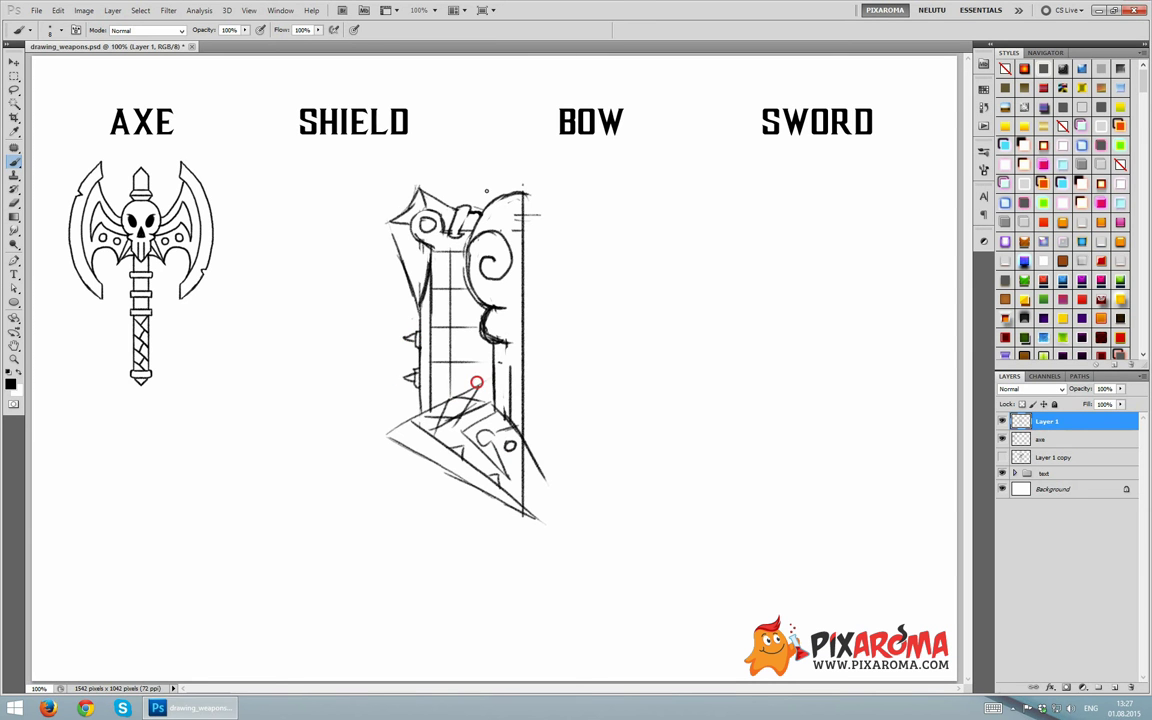
Duplicate the shield half and flip it horizontally to form the right half
{"action": "key", "text": "m"}
{"action": "left_click_drag", "start_coordinate": [524, 121], "coordinate": [694, 548]}
{"action": "key", "text": "ctrl+j"}
{"action": "key", "text": "ctrl+t"}
{"action": "right_click", "coordinate": [558, 343]}
{"action": "left_click", "coordinate": [656, 506]}
{"action": "key", "text": "Return"}
{"action": "right_click", "coordinate": [1060, 421]}
Merge the shield halves and brush dark details on the left eye, jaw mark and bottom point
{"action": "left_click", "coordinate": [1054, 404]}
{"action": "key", "text": "ctrl+t"}
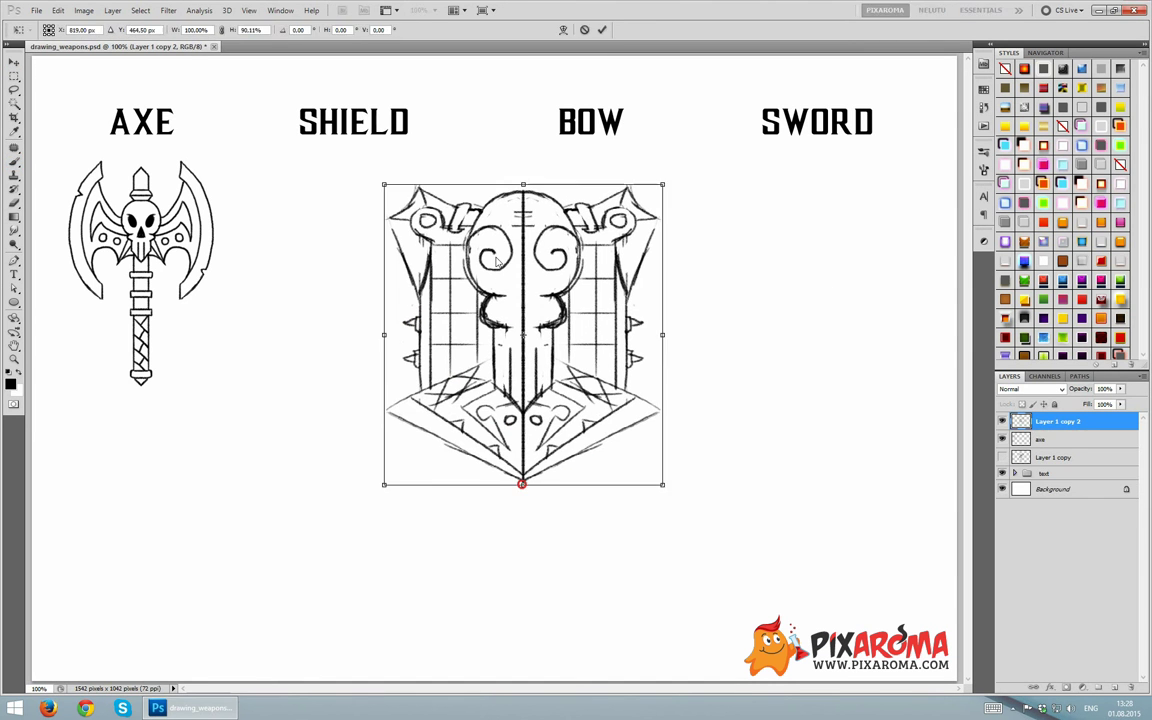
{"action": "key", "text": "b"}
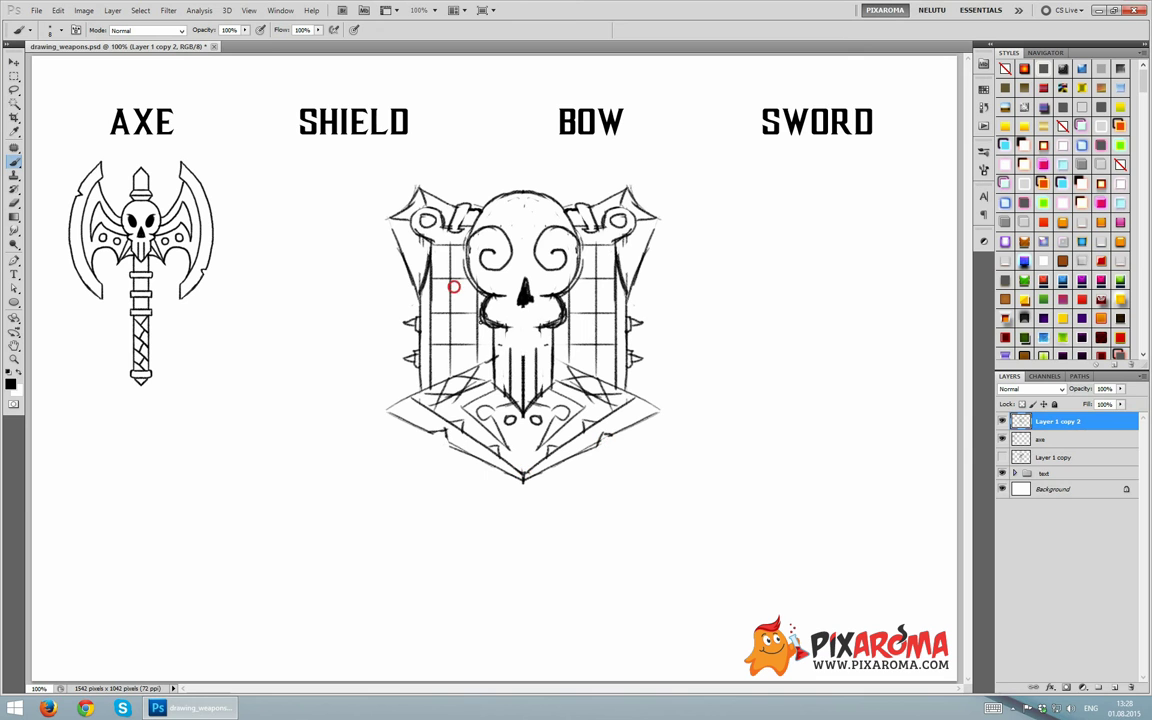
{"action": "left_click_drag", "start_coordinate": [448, 365], "coordinate": [483, 350]}
{"action": "left_click_drag", "start_coordinate": [478, 267], "coordinate": [490, 258]}
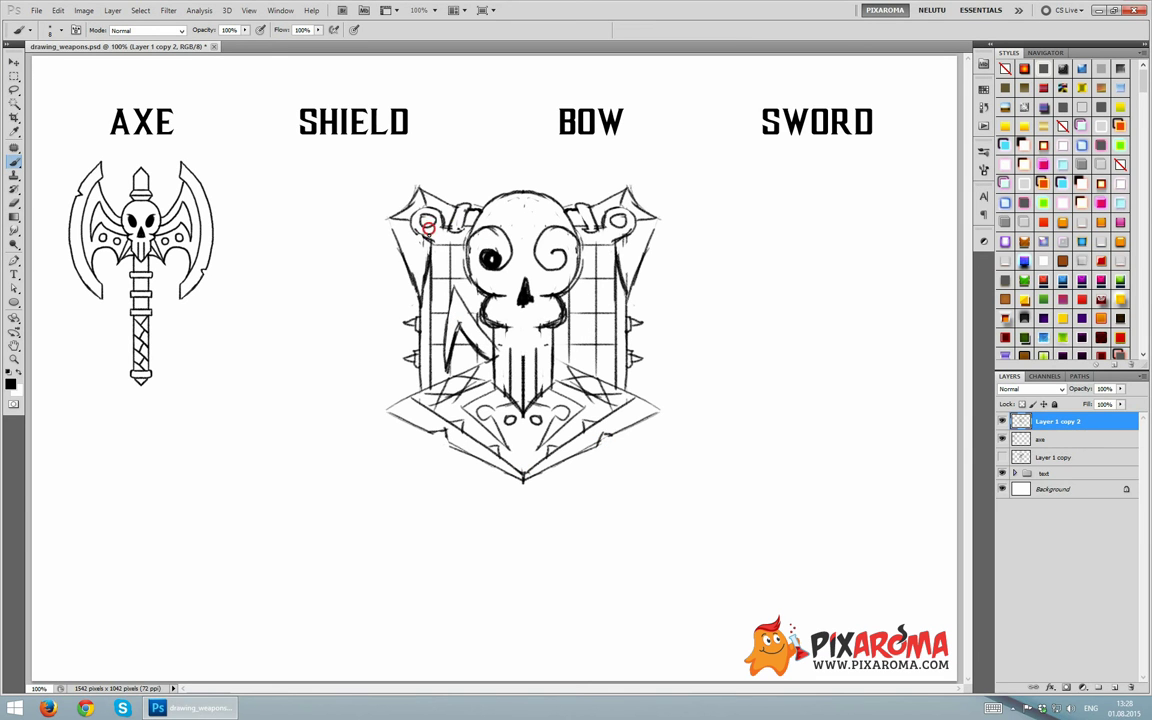
{"action": "left_click_drag", "start_coordinate": [450, 300], "coordinate": [455, 400]}
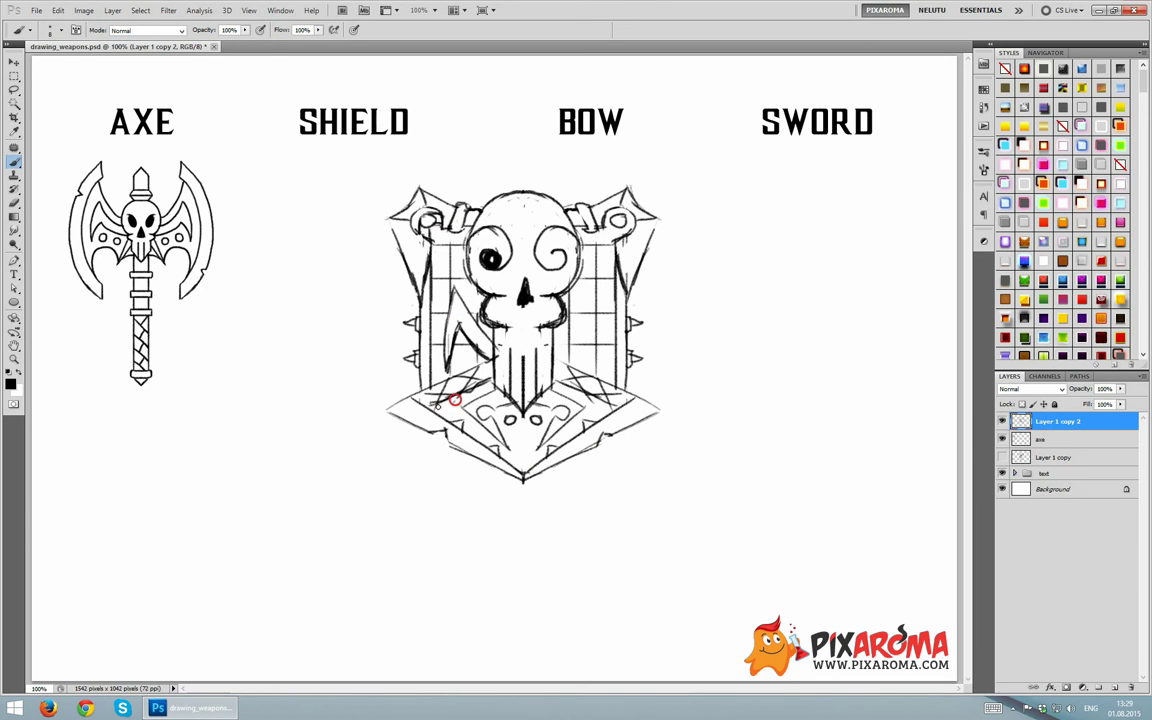
{"action": "left_click_drag", "start_coordinate": [465, 308], "coordinate": [443, 374]}
{"action": "left_click_drag", "start_coordinate": [522, 453], "coordinate": [523, 430]}
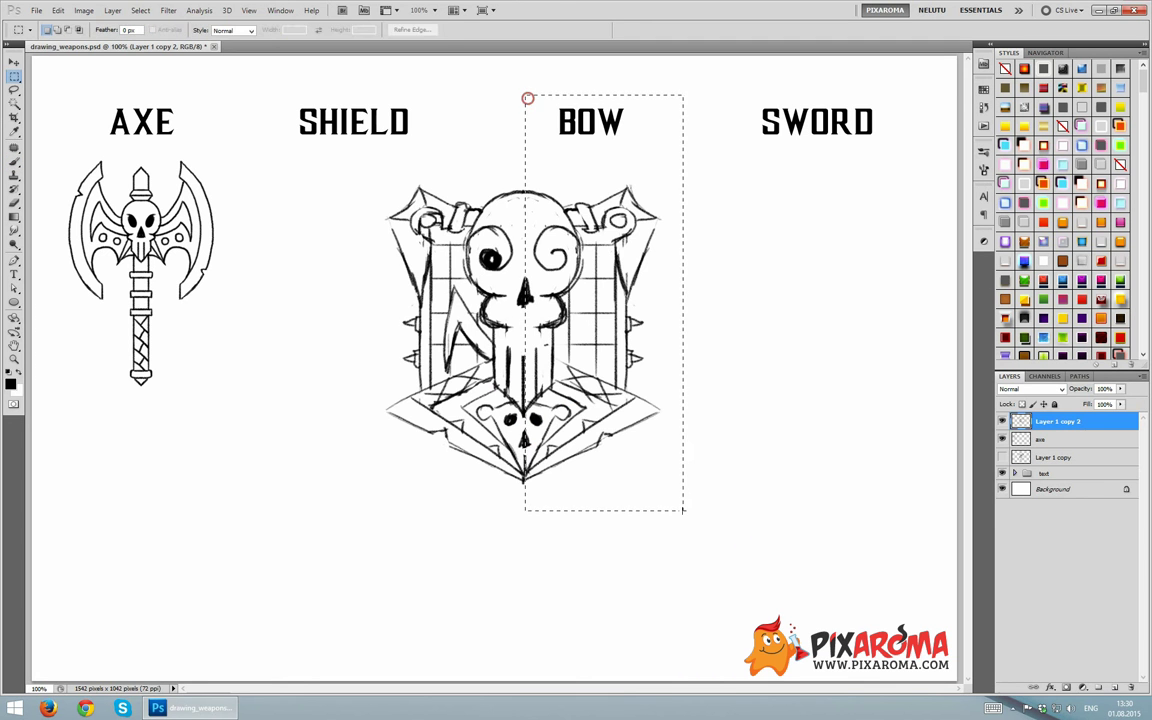
Merge the mirrored halves, resize the shield sketch, and darken the skull's nose into a black triangle
{"action": "left_click", "coordinate": [1063, 401]}
{"action": "key", "text": "ctrl+t"}
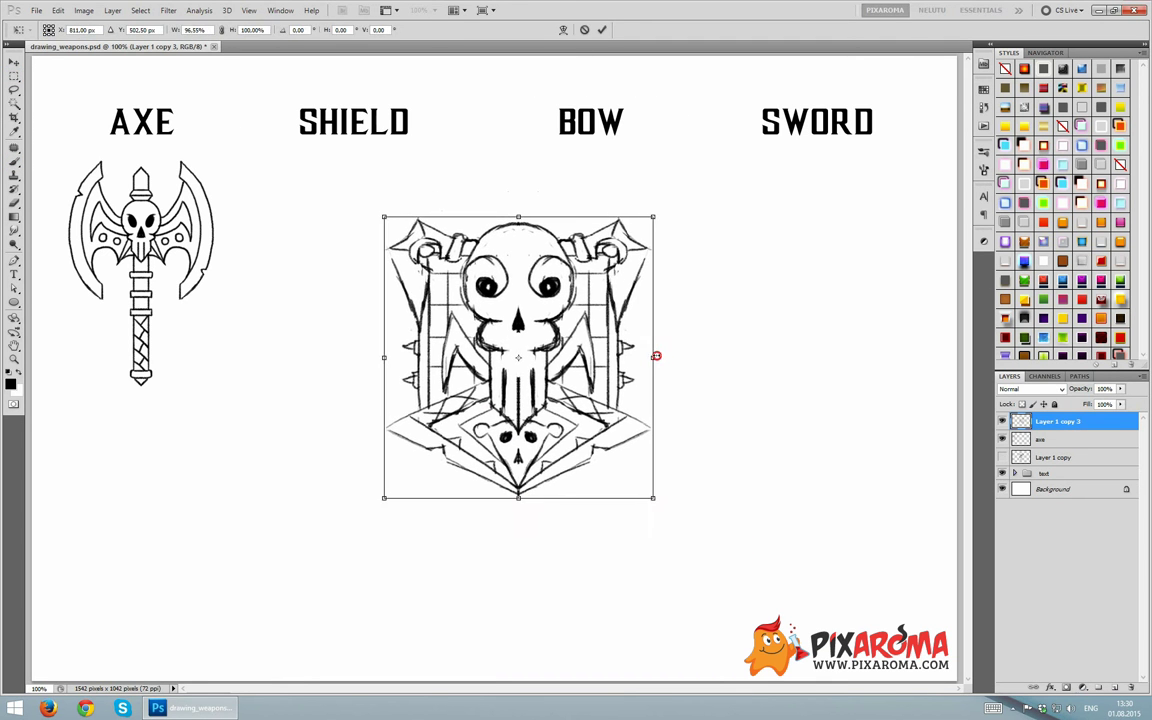
{"action": "key", "text": "Return"}
{"action": "key", "text": "b"}
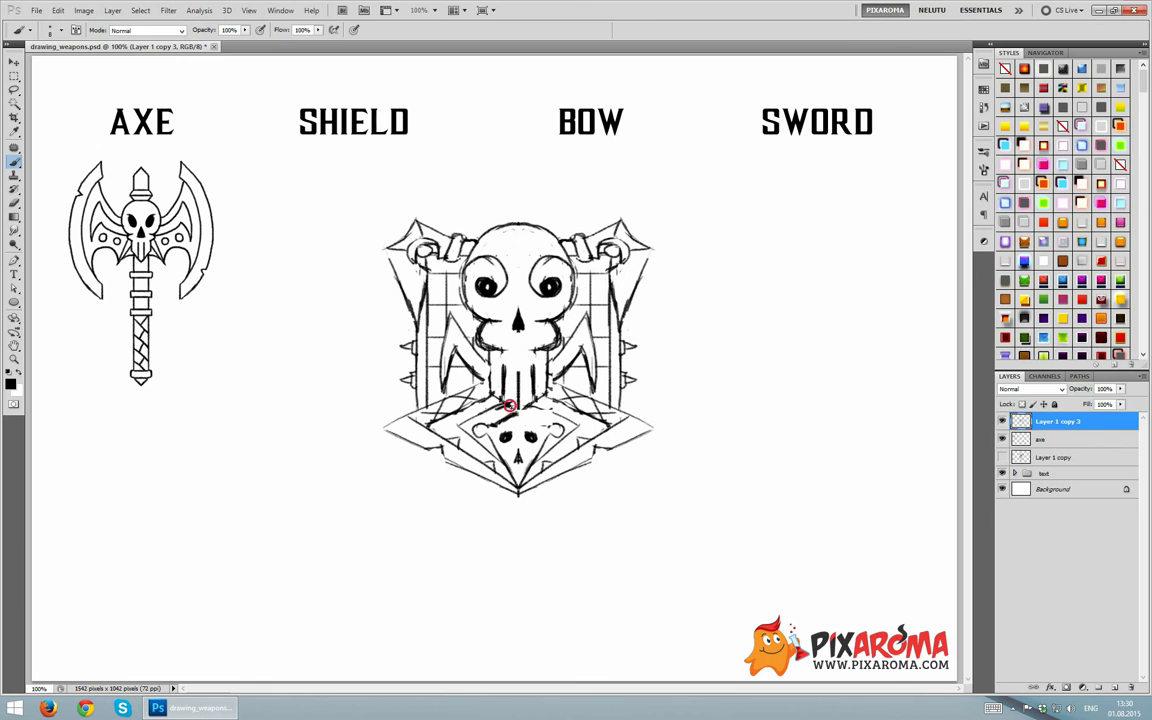
{"action": "mouse_move", "coordinate": [500, 316]}
{"action": "left_mouse_down"}
{"action": "mouse_move", "coordinate": [488, 334]}
{"action": "mouse_move", "coordinate": [503, 360]}
{"action": "left_mouse_up"}
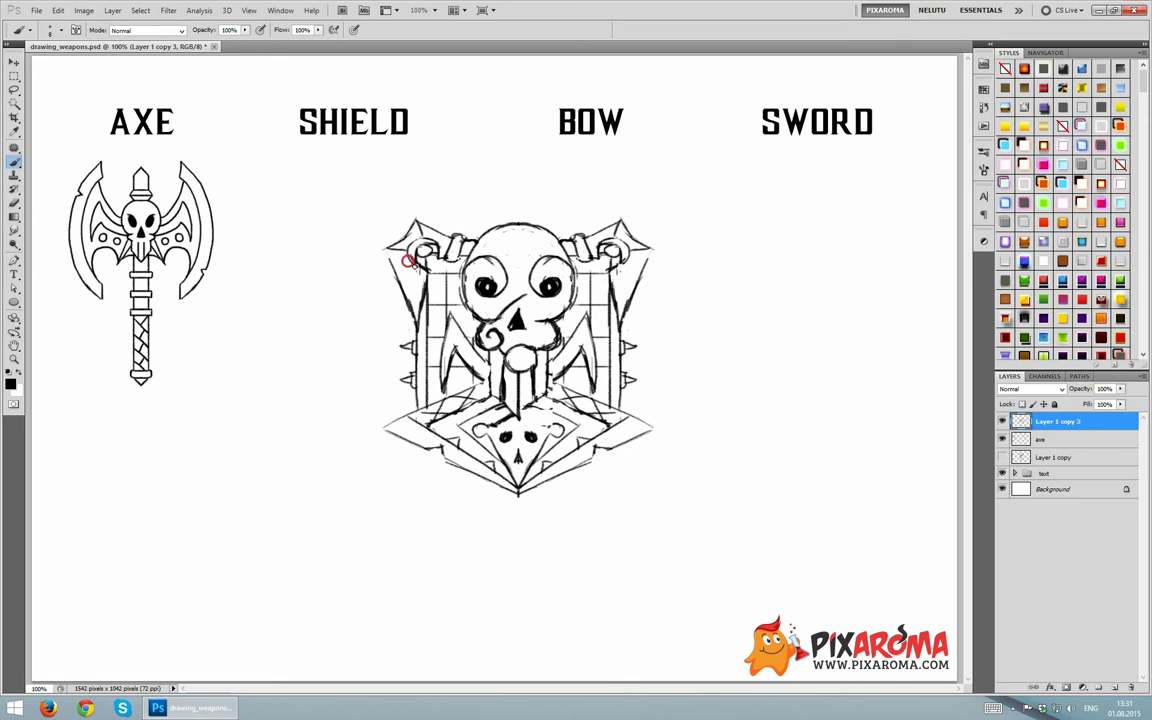
Fade the shield sketch to 24% opacity and ink the skull outline, cheek swirl, jaw and brow
{"action": "key", "text": "v"}
{"action": "key", "text": "2"}
{"action": "key", "text": "4"}
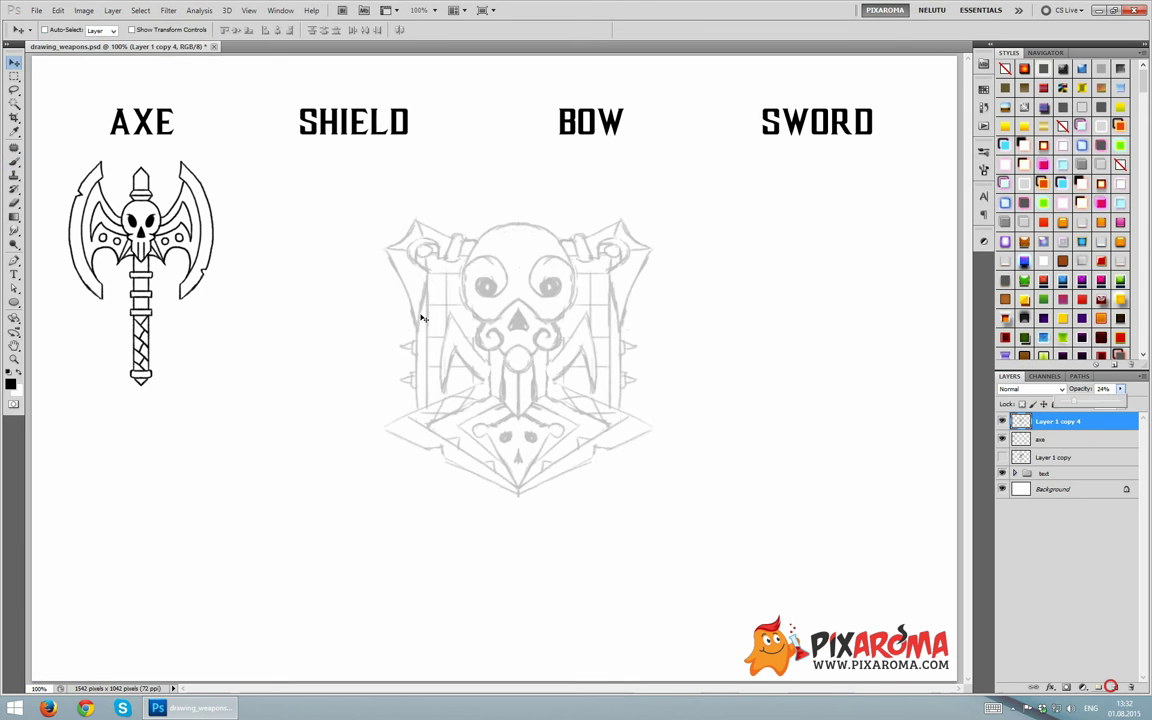
{"action": "mouse_move", "coordinate": [450, 110]}
{"action": "left_mouse_down"}
{"action": "mouse_move", "coordinate": [548, 77]}
{"action": "mouse_move", "coordinate": [578, 368]}
{"action": "mouse_move", "coordinate": [540, 465]}
{"action": "left_mouse_up"}
{"action": "mouse_move", "coordinate": [500, 295]}
{"action": "left_mouse_down"}
{"action": "mouse_move", "coordinate": [478, 303]}
{"action": "mouse_move", "coordinate": [540, 463]}
{"action": "left_mouse_up"}
{"action": "left_click_drag", "start_coordinate": [515, 340], "coordinate": [515, 445]}
{"action": "mouse_move", "coordinate": [436, 165]}
{"action": "left_mouse_down"}
{"action": "mouse_move", "coordinate": [500, 157]}
{"action": "mouse_move", "coordinate": [520, 200]}
{"action": "mouse_move", "coordinate": [500, 205]}
{"action": "mouse_move", "coordinate": [526, 274]}
{"action": "left_mouse_up"}
{"action": "left_click_drag", "start_coordinate": [386, 155], "coordinate": [470, 185]}
Ink the upper-left strap, ring and long left column with its two spikes
{"action": "mouse_move", "coordinate": [465, 190]}
{"action": "left_mouse_down"}
{"action": "mouse_move", "coordinate": [476, 188]}
{"action": "mouse_move", "coordinate": [414, 249]}
{"action": "left_mouse_up"}
{"action": "mouse_move", "coordinate": [388, 155]}
{"action": "left_mouse_down"}
{"action": "mouse_move", "coordinate": [388, 368]}
{"action": "mouse_move", "coordinate": [410, 260]}
{"action": "left_mouse_up"}
{"action": "mouse_move", "coordinate": [400, 195]}
{"action": "left_mouse_down"}
{"action": "mouse_move", "coordinate": [389, 219]}
{"action": "mouse_move", "coordinate": [402, 200]}
{"action": "left_mouse_up"}
{"action": "left_click_drag", "start_coordinate": [410, 235], "coordinate": [410, 530]}
{"action": "left_click_drag", "start_coordinate": [390, 370], "coordinate": [390, 530]}
{"action": "left_click_drag", "start_coordinate": [385, 400], "coordinate": [350, 410]}
{"action": "left_click_drag", "start_coordinate": [380, 465], "coordinate": [350, 485]}
Ink the shield base outline, jagged edge, skull plate edges, scroll curls and column spikes
{"action": "left_click_drag", "start_coordinate": [445, 458], "coordinate": [270, 365]}
{"action": "left_click_drag", "start_coordinate": [195, 360], "coordinate": [450, 475]}
{"action": "mouse_move", "coordinate": [291, 424]}
{"action": "left_mouse_down"}
{"action": "mouse_move", "coordinate": [500, 519]}
{"action": "mouse_move", "coordinate": [400, 455]}
{"action": "left_mouse_up"}
{"action": "mouse_move", "coordinate": [360, 285]}
{"action": "left_mouse_down"}
{"action": "mouse_move", "coordinate": [257, 342]}
{"action": "mouse_move", "coordinate": [350, 290]}
{"action": "mouse_move", "coordinate": [338, 374]}
{"action": "mouse_move", "coordinate": [460, 495]}
{"action": "left_mouse_up"}
{"action": "left_click_drag", "start_coordinate": [345, 378], "coordinate": [410, 335]}
{"action": "left_click_drag", "start_coordinate": [385, 395], "coordinate": [405, 360]}
{"action": "left_click_drag", "start_coordinate": [430, 395], "coordinate": [465, 450]}
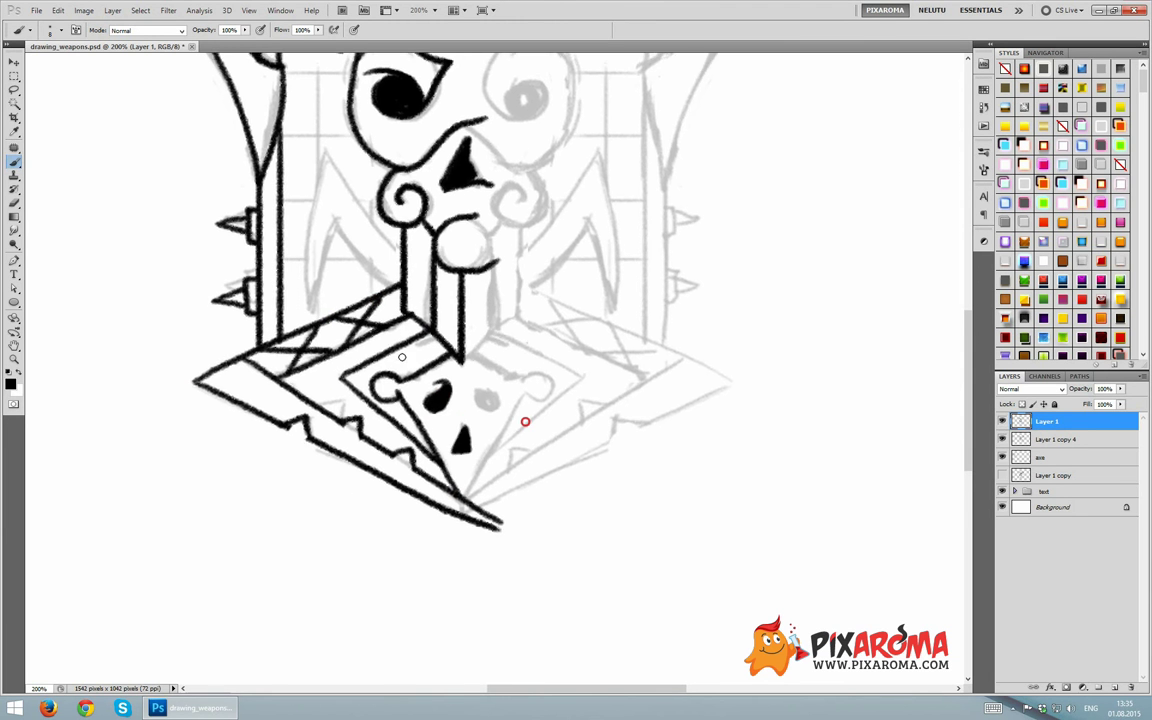
{"action": "left_click_drag", "start_coordinate": [525, 422], "coordinate": [575, 567]}
{"action": "mouse_move", "coordinate": [335, 265]}
{"action": "left_mouse_down"}
{"action": "mouse_move", "coordinate": [385, 330]}
{"action": "mouse_move", "coordinate": [330, 410]}
{"action": "left_mouse_up"}
Undo a stroke, then ink the grid of vertical and horizontal lines on the left column
{"action": "key", "text": "ctrl+z"}
{"action": "left_click_drag", "start_coordinate": [330, 335], "coordinate": [385, 372]}
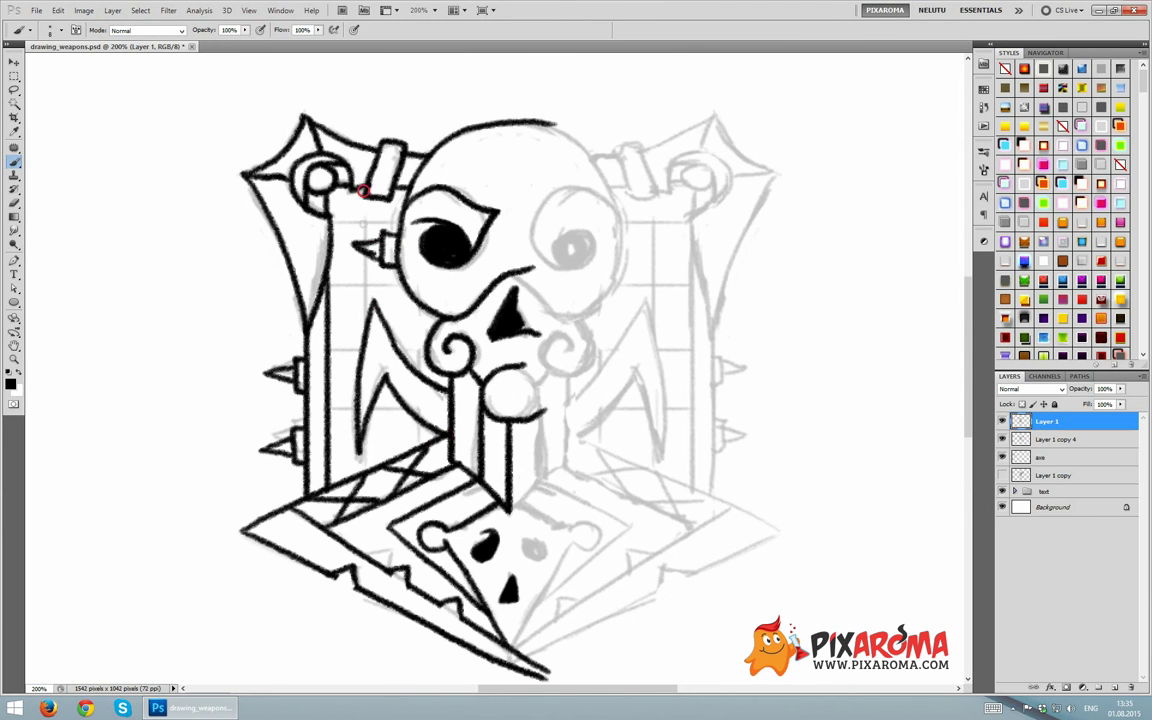
{"action": "left_click_drag", "start_coordinate": [363, 190], "coordinate": [360, 420]}
{"action": "left_click_drag", "start_coordinate": [322, 287], "coordinate": [395, 287]}
{"action": "left_click_drag", "start_coordinate": [322, 350], "coordinate": [400, 350]}
{"action": "left_click_drag", "start_coordinate": [412, 268], "coordinate": [412, 402]}
{"action": "left_click_drag", "start_coordinate": [322, 400], "coordinate": [355, 420]}
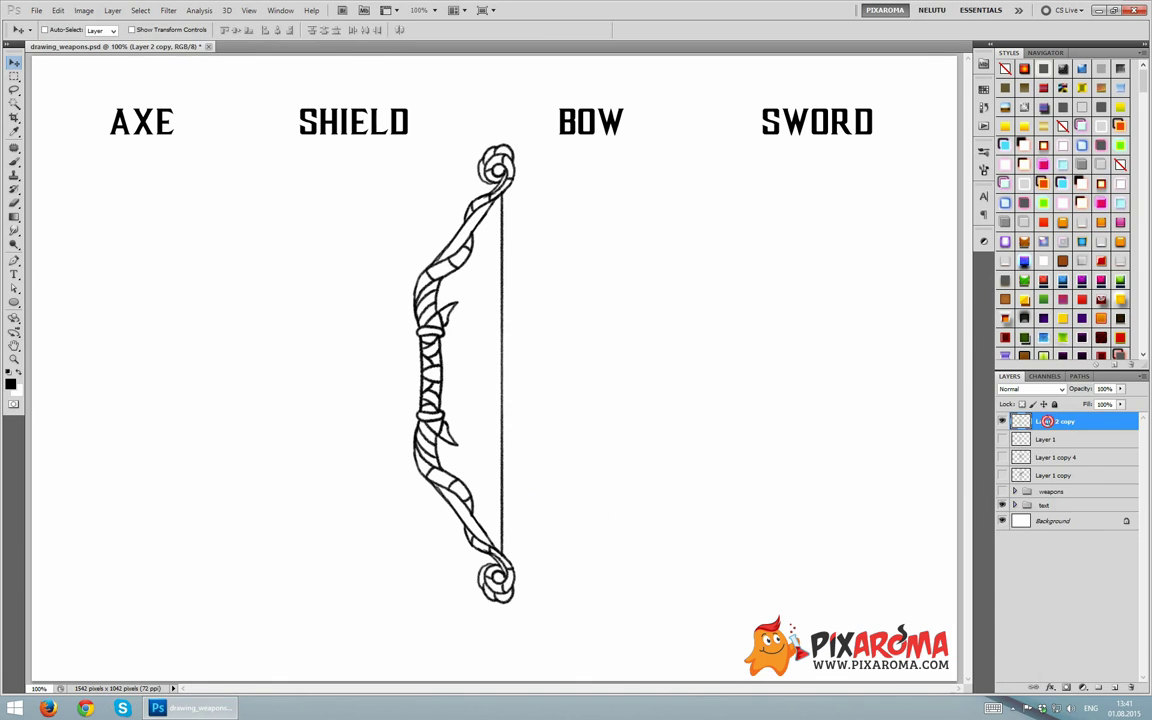
Sketch the sword's centre line and the left half of its skull hilt, crossguard and blade
{"action": "left_click_drag", "start_coordinate": [553, 250], "coordinate": [552, 500]}
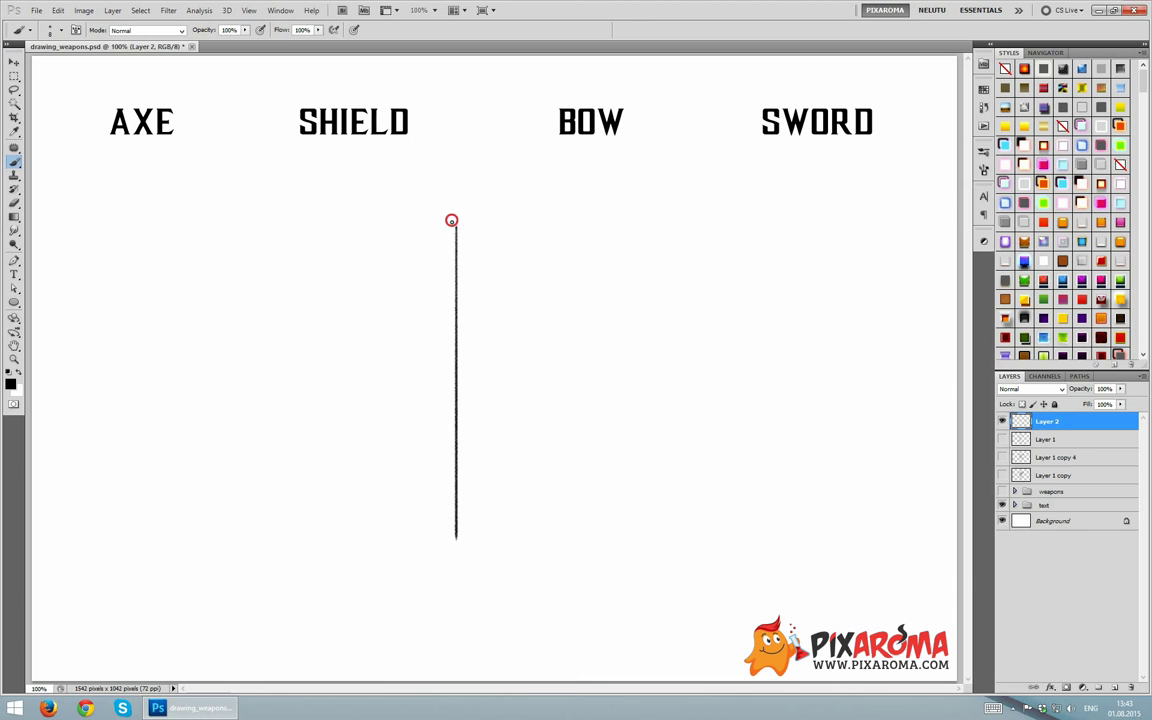
{"action": "left_click_drag", "start_coordinate": [444, 254], "coordinate": [409, 286]}
{"action": "mouse_move", "coordinate": [447, 331]}
{"action": "left_mouse_down"}
{"action": "mouse_move", "coordinate": [450, 504]}
{"action": "mouse_move", "coordinate": [438, 411]}
{"action": "mouse_move", "coordinate": [458, 300]}
{"action": "left_mouse_up"}
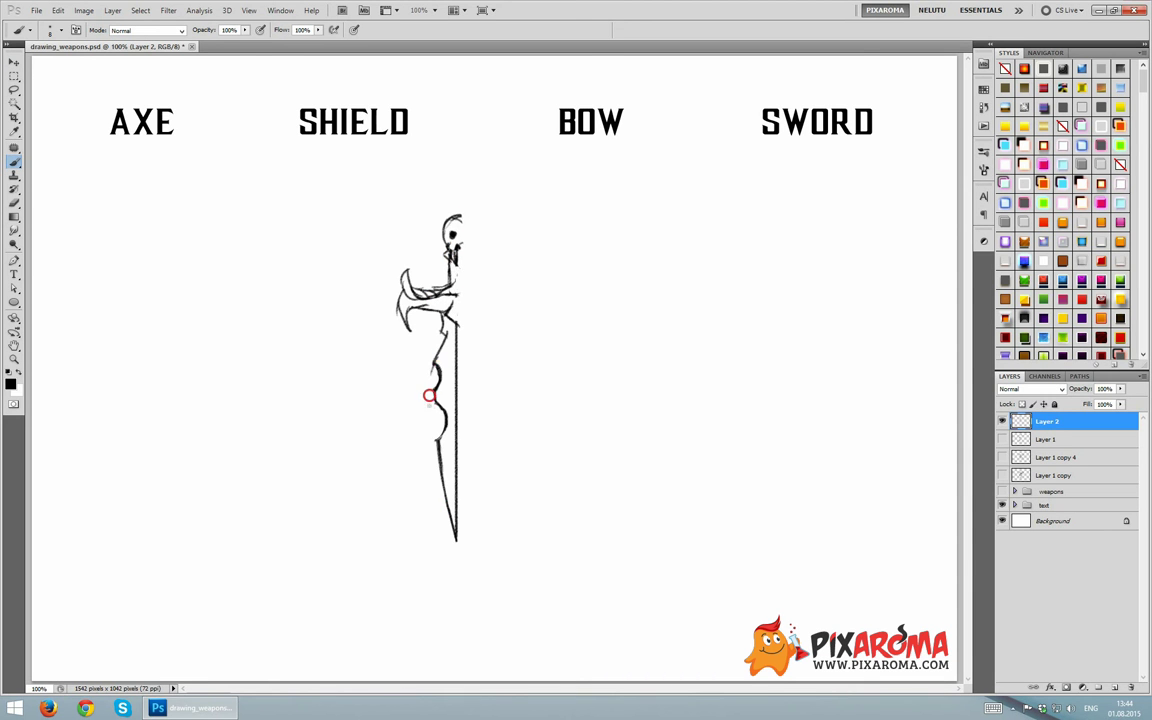
{"action": "mouse_move", "coordinate": [455, 350]}
{"action": "left_mouse_down"}
{"action": "mouse_move", "coordinate": [437, 417]}
{"action": "mouse_move", "coordinate": [442, 401]}
{"action": "left_mouse_up"}
Marquee and duplicate the half-sword to mirror it, then select the skull atop the sword
{"action": "key", "text": "m"}
{"action": "mouse_move", "coordinate": [456, 125]}
{"action": "left_mouse_down"}
{"action": "mouse_move", "coordinate": [597, 512]}
{"action": "mouse_move", "coordinate": [455, 368]}
{"action": "left_mouse_up"}
{"action": "key", "text": "ctrl+j"}
{"action": "key", "text": "b"}
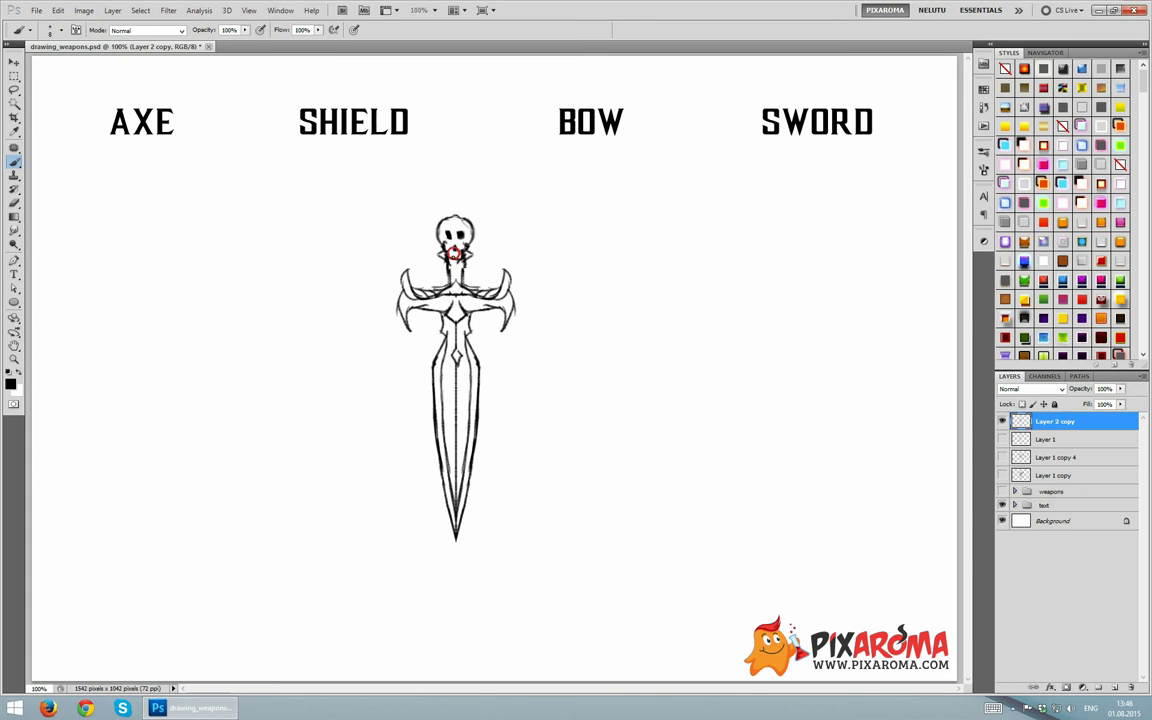
{"action": "key", "text": "m"}
{"action": "left_click_drag", "start_coordinate": [442, 129], "coordinate": [638, 537]}
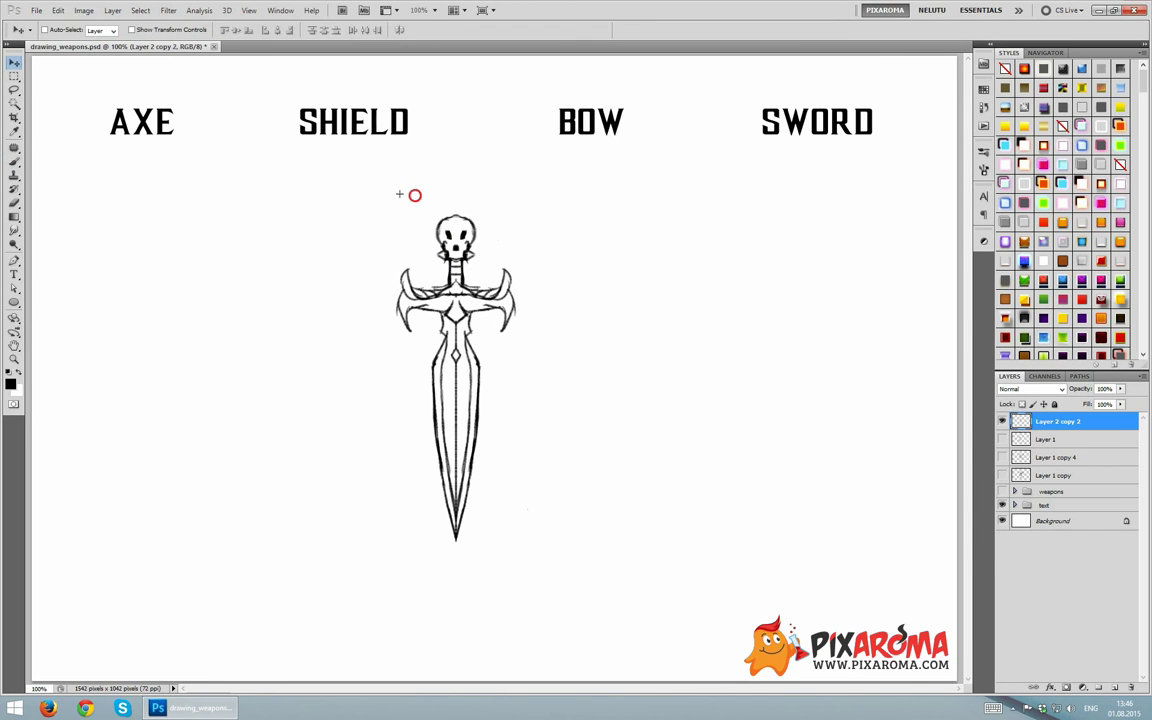
Copy the skull onto its own layer and widen and squash it with Free Transform
{"action": "left_click_drag", "start_coordinate": [414, 193], "coordinate": [489, 282]}
{"action": "key", "text": "ctrl+j"}
{"action": "key", "text": "ctrl+t"}
{"action": "left_click_drag", "start_coordinate": [455, 186], "coordinate": [458, 184]}
{"action": "key", "text": "ctrl+t"}
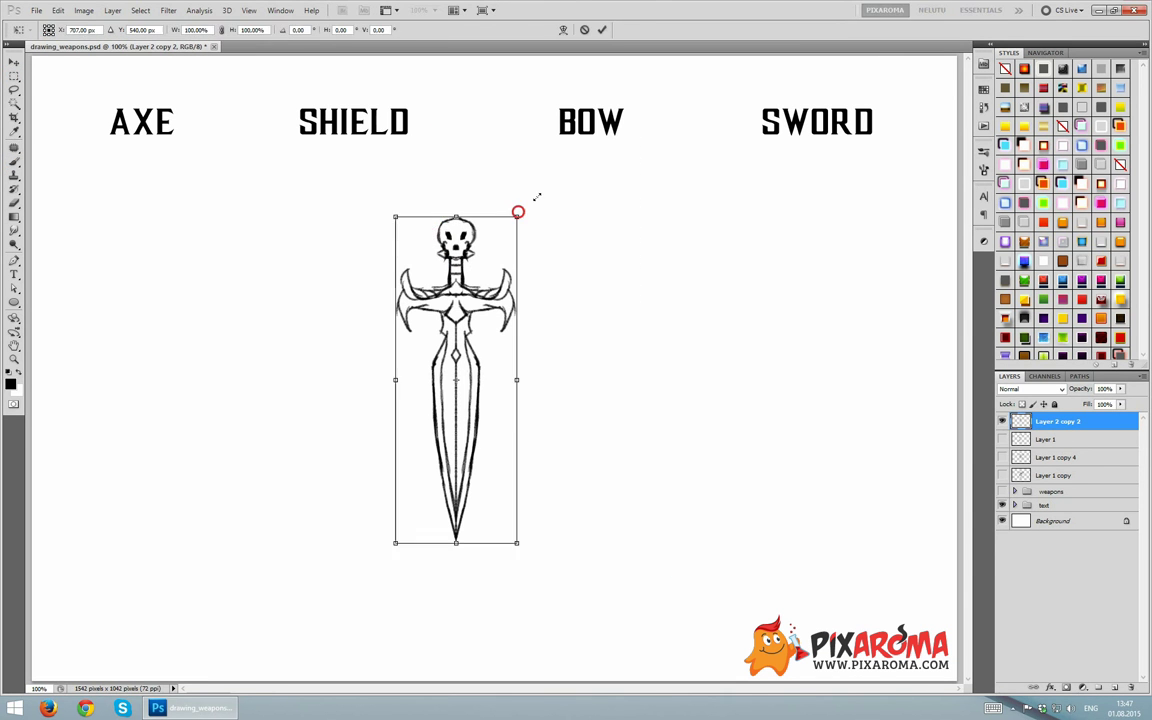
Scale and fade the sword sketch, add an inking layer at 200%, and ink the skull and jaw
{"action": "left_click_drag", "start_coordinate": [535, 216], "coordinate": [550, 190]}
{"action": "key", "text": "Return"}
{"action": "key", "text": "ctrl+shift+alt+n"}
{"action": "key", "text": "ctrl+plus"}
{"action": "mouse_move", "coordinate": [487, 236]}
{"action": "left_mouse_down"}
{"action": "mouse_move", "coordinate": [416, 298]}
{"action": "mouse_move", "coordinate": [470, 352]}
{"action": "left_mouse_up"}
{"action": "left_click_drag", "start_coordinate": [452, 300], "coordinate": [458, 312]}
{"action": "left_click_drag", "start_coordinate": [430, 270], "coordinate": [436, 277]}
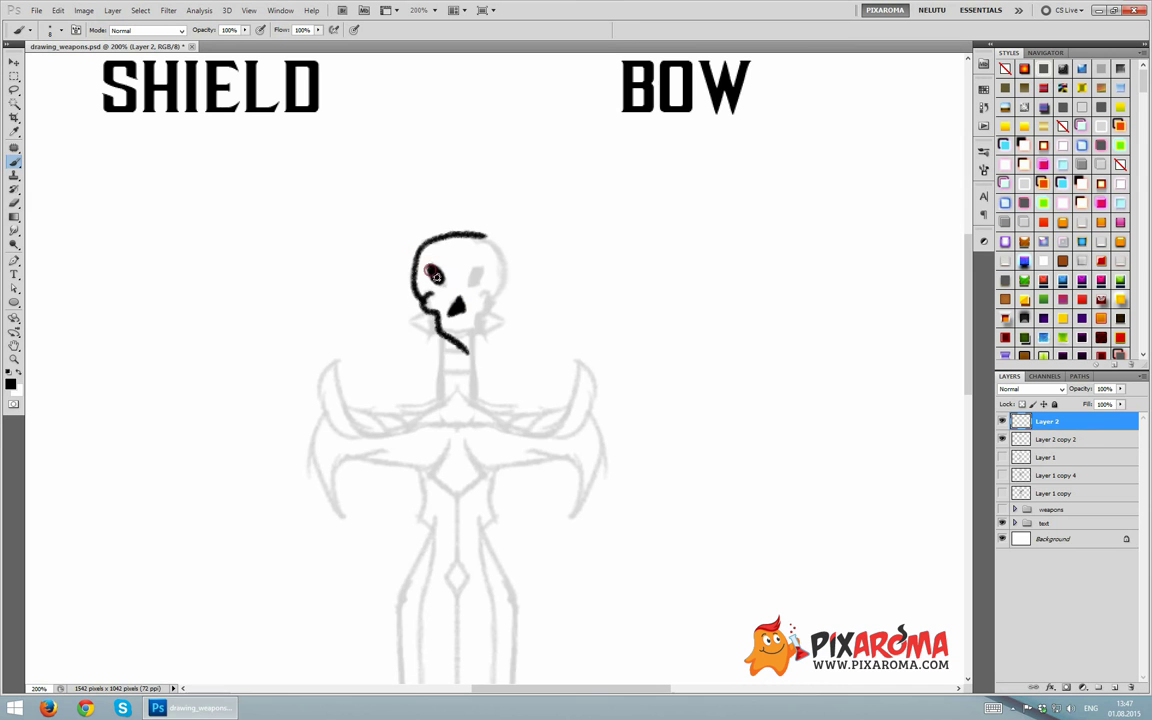
{"action": "left_click_drag", "start_coordinate": [418, 320], "coordinate": [437, 410]}
Ink the spine ribs and the large curved crossguard strokes
{"action": "left_click_drag", "start_coordinate": [437, 352], "coordinate": [492, 352]}
{"action": "mouse_move", "coordinate": [455, 400]}
{"action": "left_mouse_down"}
{"action": "mouse_move", "coordinate": [324, 370]}
{"action": "mouse_move", "coordinate": [343, 512]}
{"action": "left_mouse_up"}
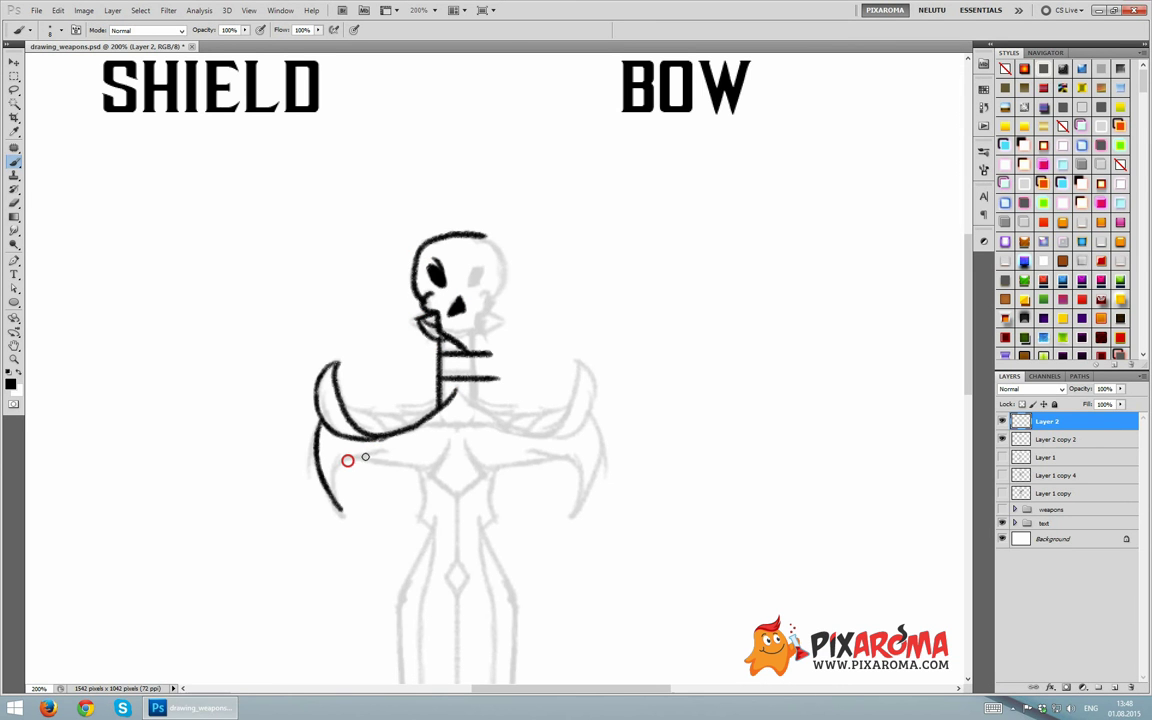
{"action": "mouse_move", "coordinate": [347, 455]}
{"action": "left_mouse_down"}
{"action": "mouse_move", "coordinate": [465, 492]}
{"action": "mouse_move", "coordinate": [386, 432]}
{"action": "left_mouse_up"}
{"action": "left_click_drag", "start_coordinate": [345, 395], "coordinate": [480, 378]}
{"action": "left_click_drag", "start_coordinate": [322, 370], "coordinate": [395, 388]}
{"action": "scroll", "coordinate": [400, 380], "scroll_direction": "down", "scroll_amount": 3}
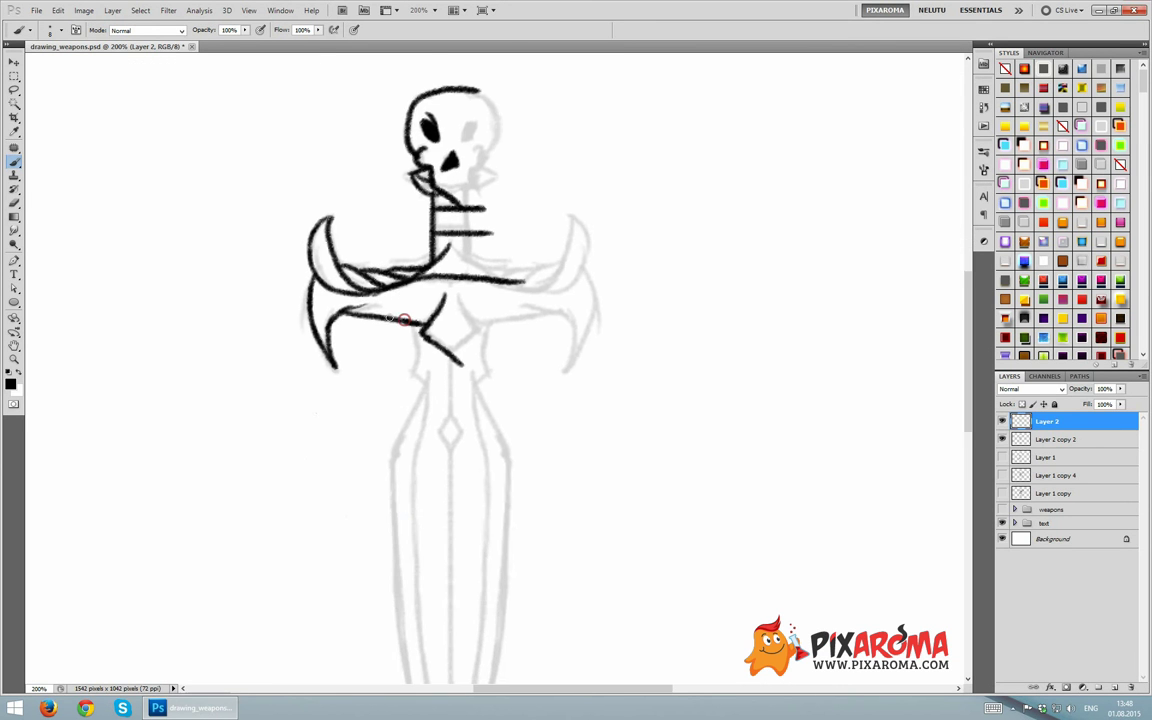
Ink the blade outline down toward the tip, zoom back to 100%, and marquee the sword
{"action": "scroll", "coordinate": [459, 417], "scroll_direction": "down", "scroll_amount": 3}
{"action": "scroll", "coordinate": [386, 334], "scroll_direction": "down", "scroll_amount": 3}
{"action": "mouse_move", "coordinate": [402, 110]}
{"action": "left_mouse_down"}
{"action": "mouse_move", "coordinate": [463, 682]}
{"action": "mouse_move", "coordinate": [398, 300]}
{"action": "mouse_move", "coordinate": [437, 595]}
{"action": "left_mouse_up"}
{"action": "scroll", "coordinate": [517, 147], "scroll_direction": "down", "scroll_amount": 2}
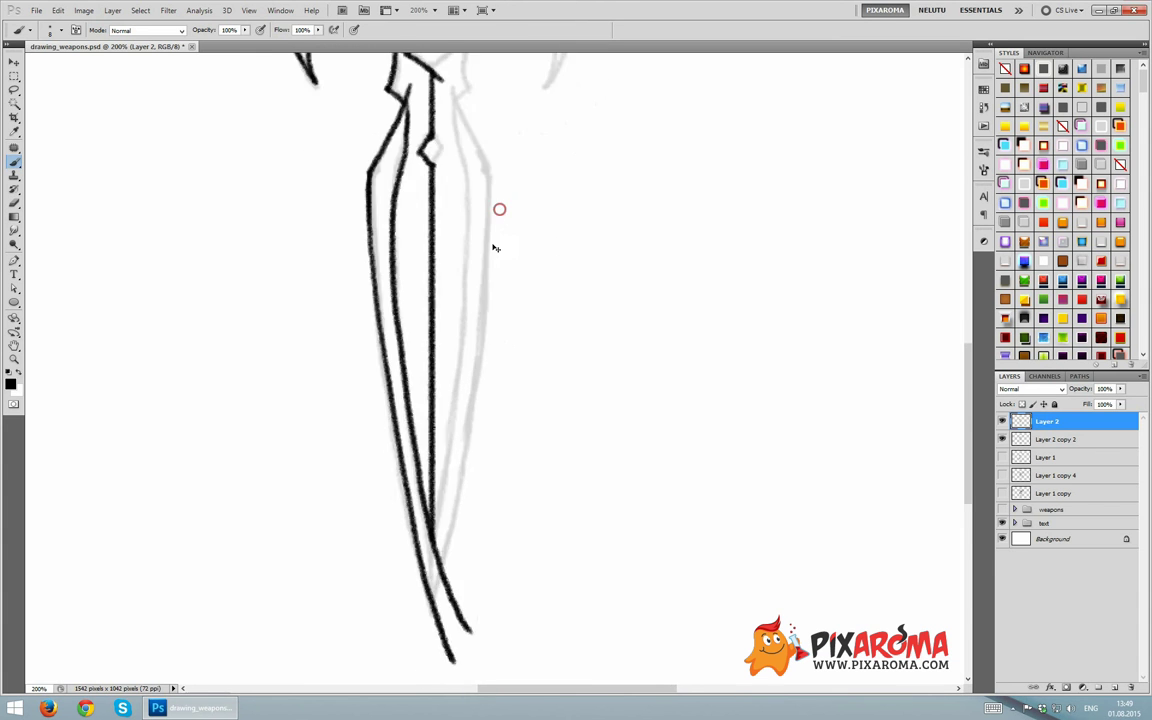
{"action": "key", "text": "ctrl+minus"}
{"action": "key", "text": "m"}
{"action": "left_click_drag", "start_coordinate": [477, 89], "coordinate": [703, 648]}
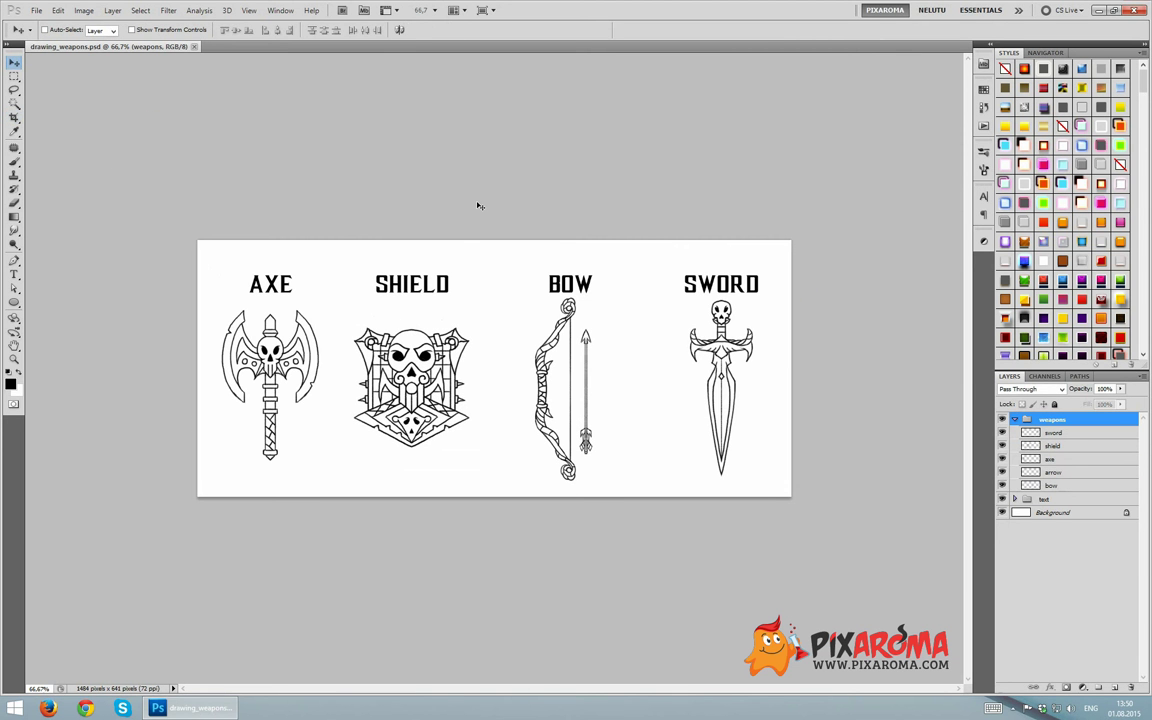
Create a new 1024×1024 document and save it as axe.psd
{"action": "left_click", "coordinate": [1016, 419]}
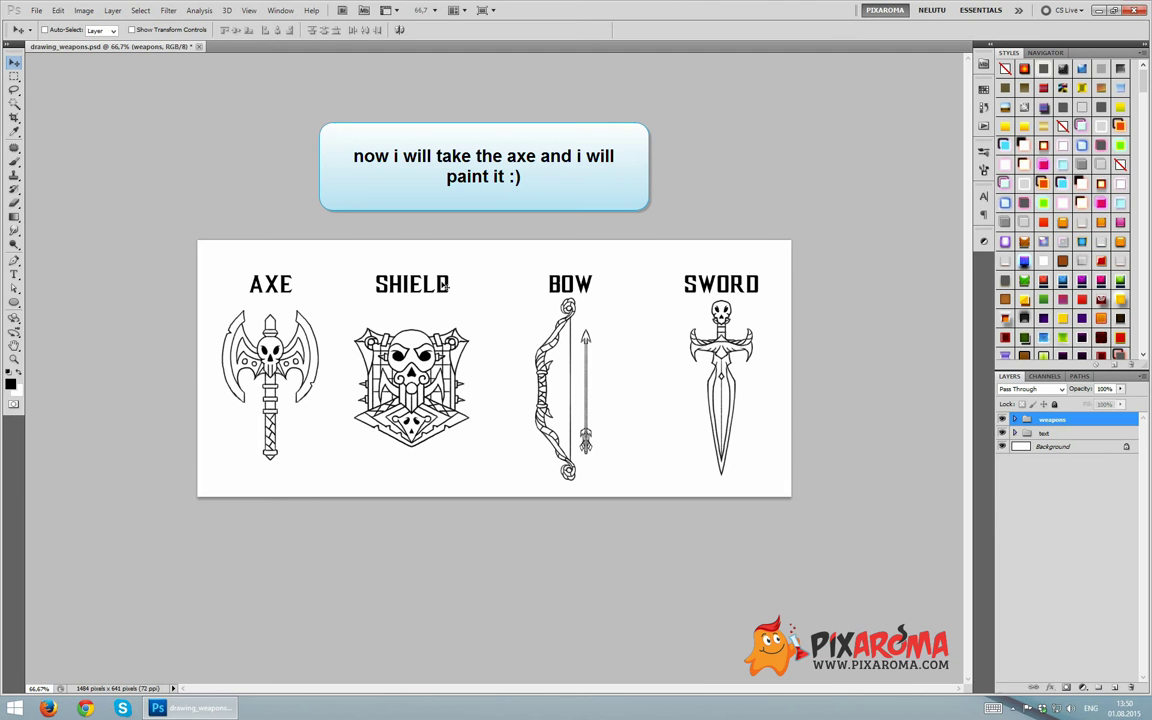
{"action": "left_click", "coordinate": [37, 11]}
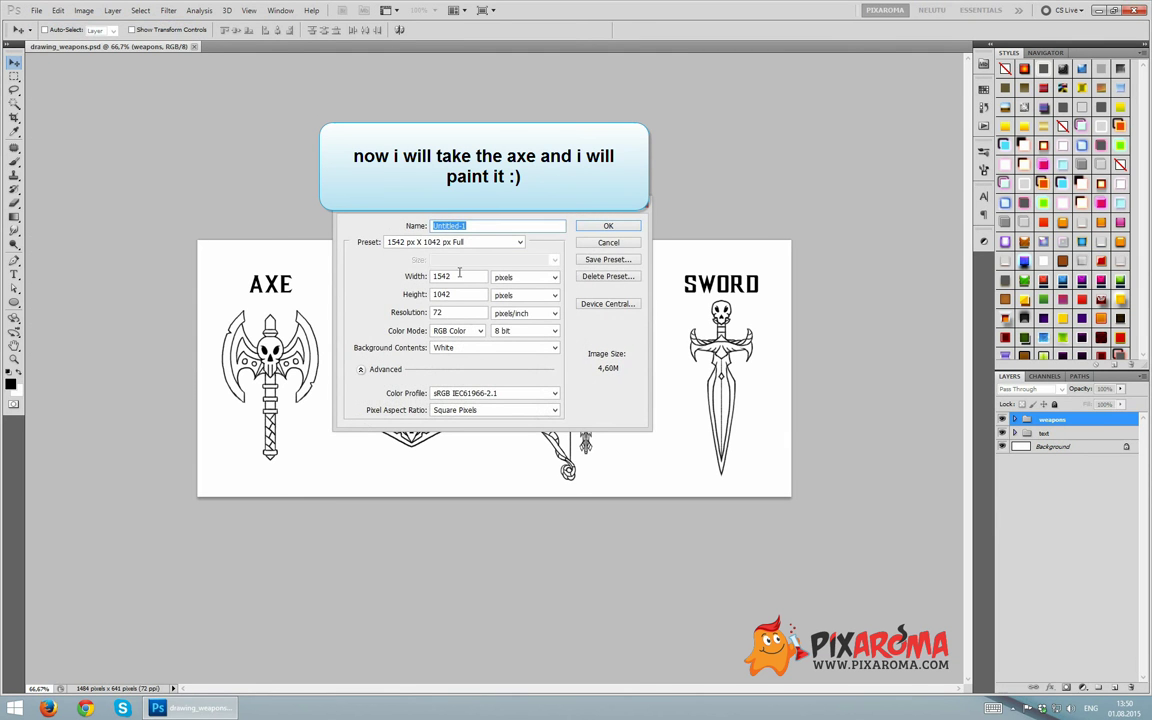
{"action": "double_click", "coordinate": [459, 276]}
{"action": "type", "text": "10"}
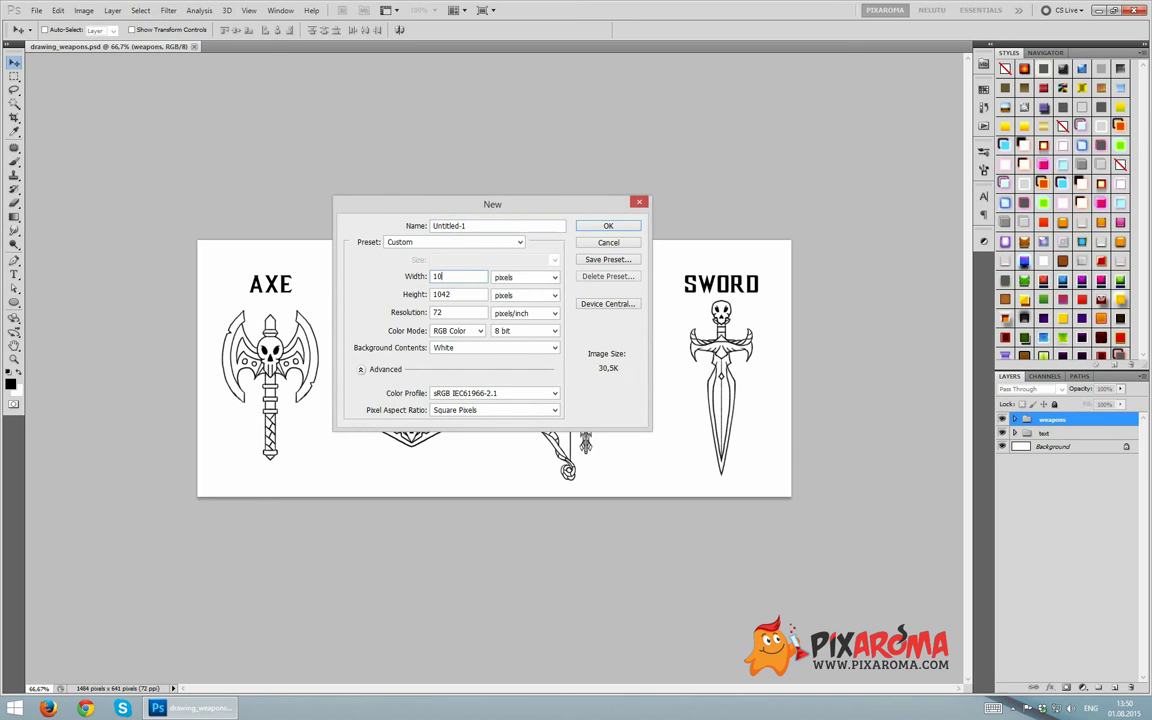
{"action": "type", "text": "24"}
{"action": "key", "text": "Tab"}
{"action": "type", "text": "1"}
{"action": "key", "text": "Return"}
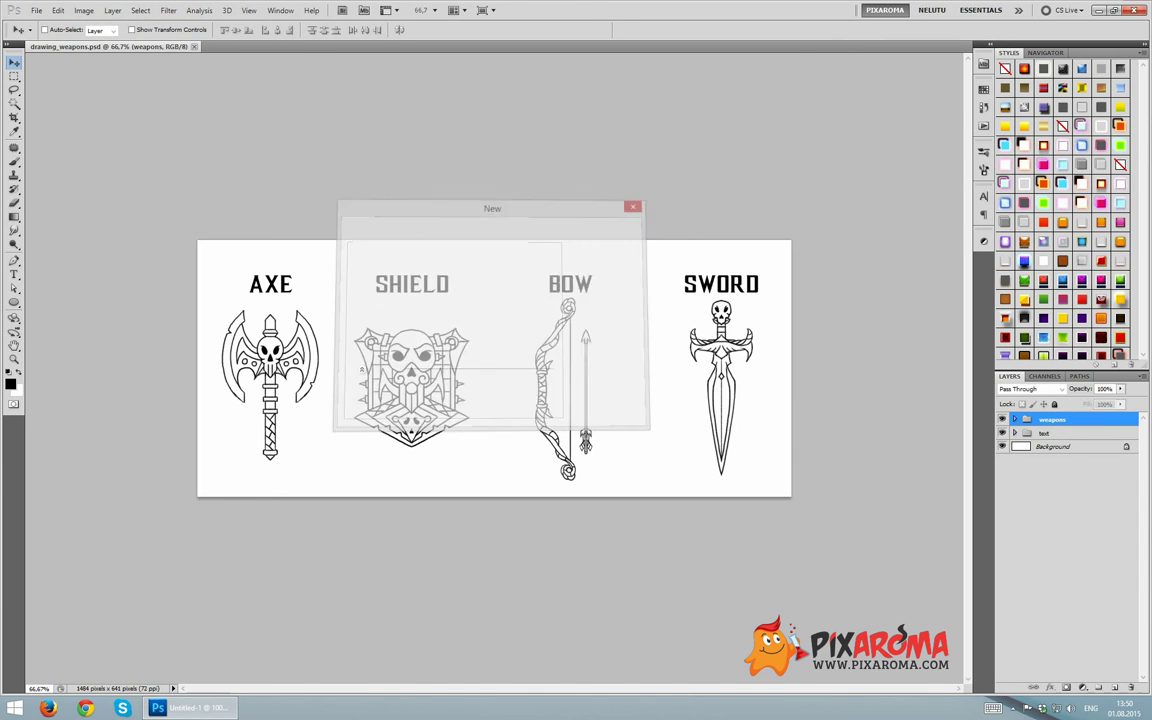
{"action": "left_click", "coordinate": [37, 10]}
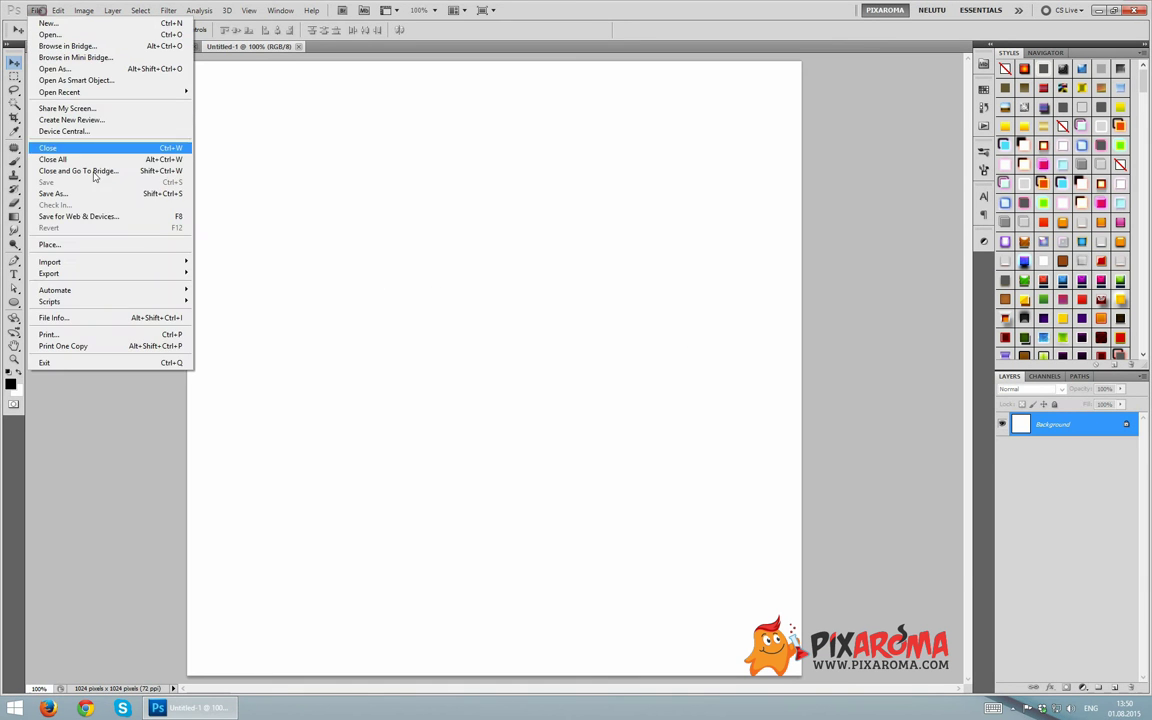
{"action": "left_click", "coordinate": [97, 178]}
{"action": "type", "text": "axe"}
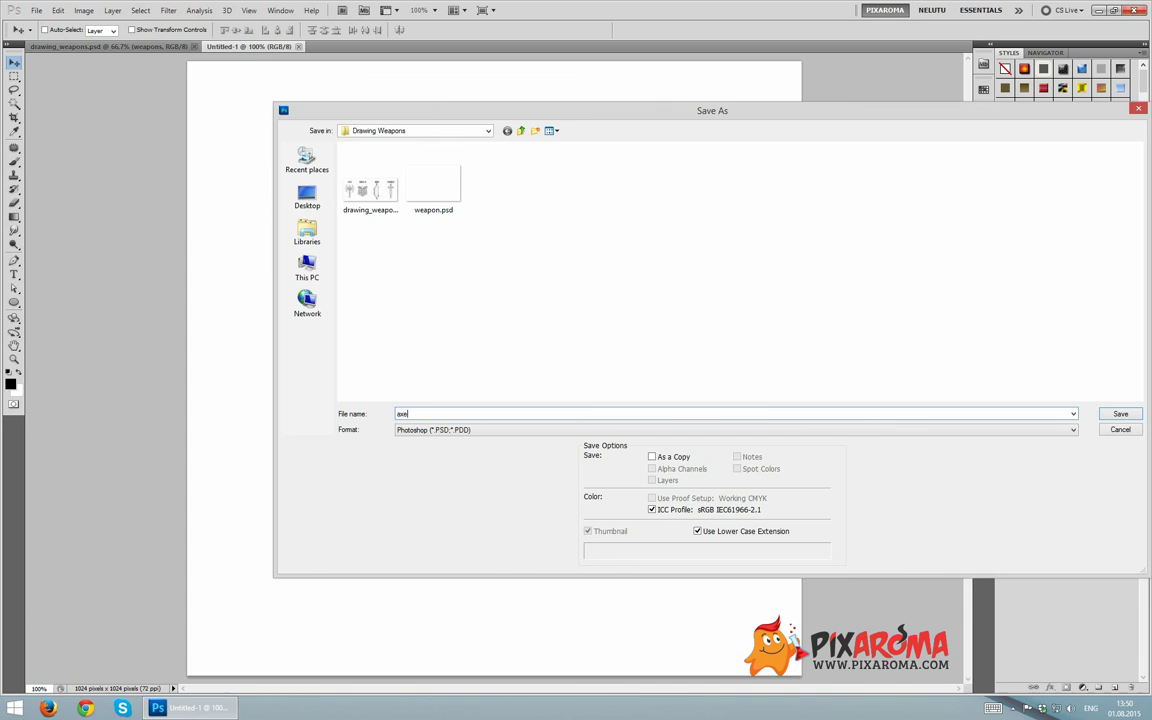
{"action": "key", "text": "Return"}
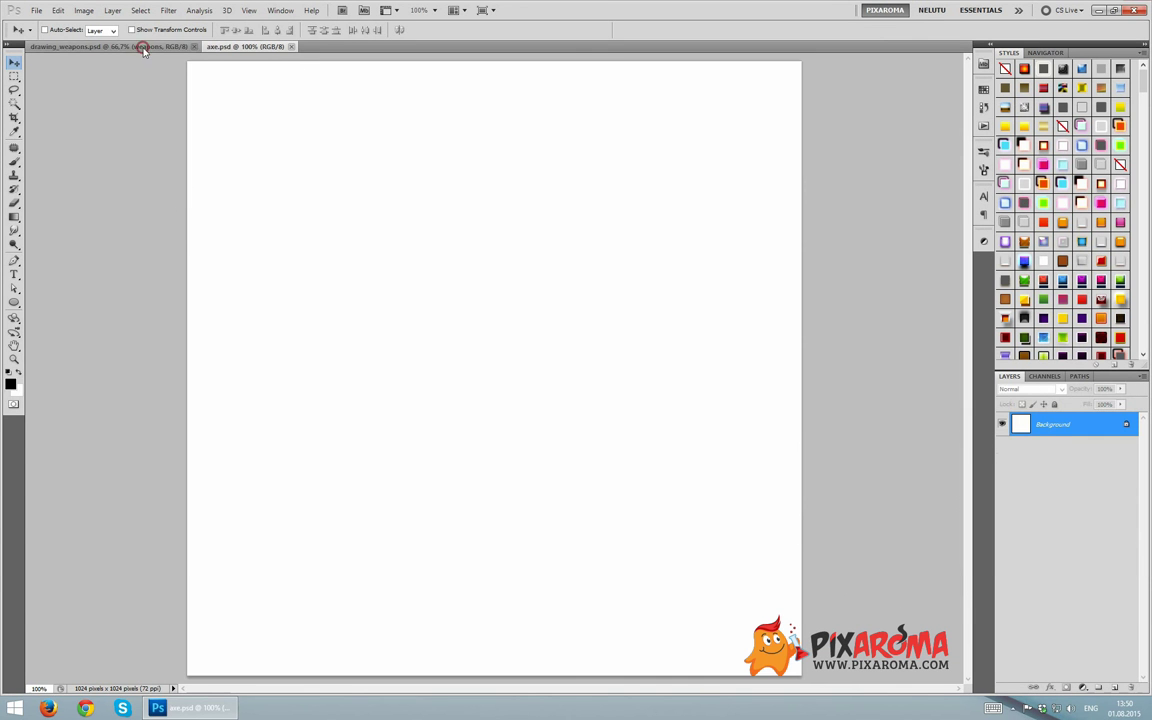
Drag the axe layer from drawing_weapons.psd's weapons group into axe.psd
{"action": "left_click", "coordinate": [130, 46]}
{"action": "left_click", "coordinate": [1015, 420]}
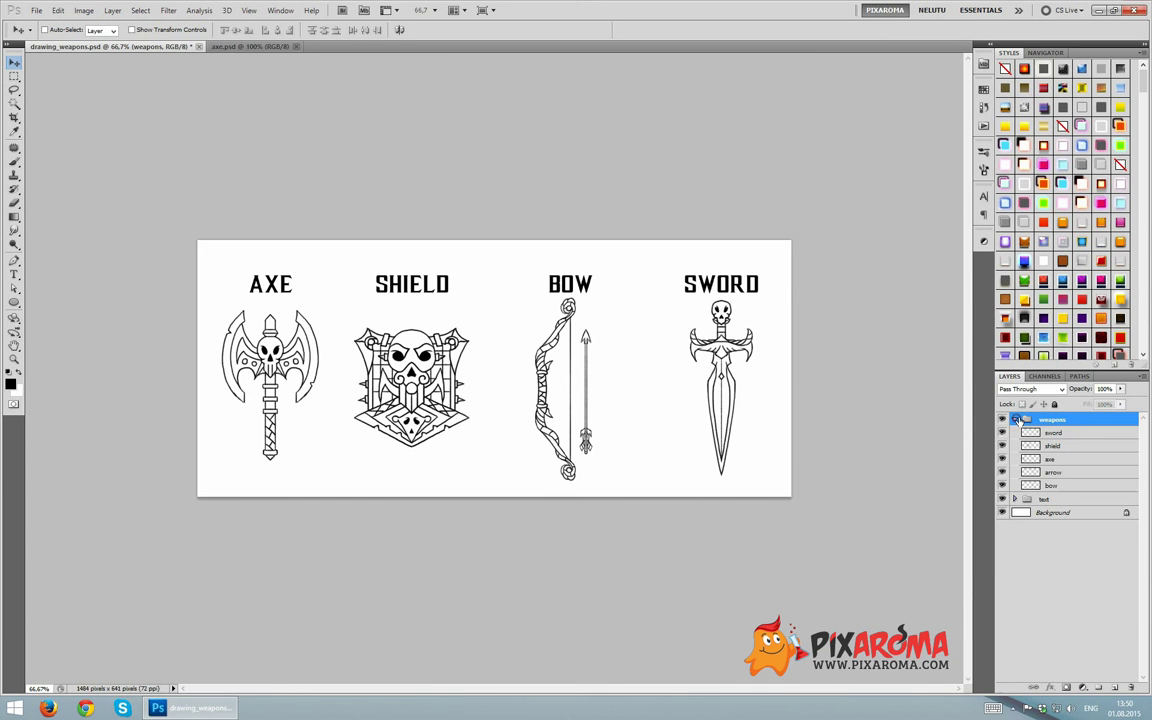
{"action": "left_click", "coordinate": [1067, 463]}
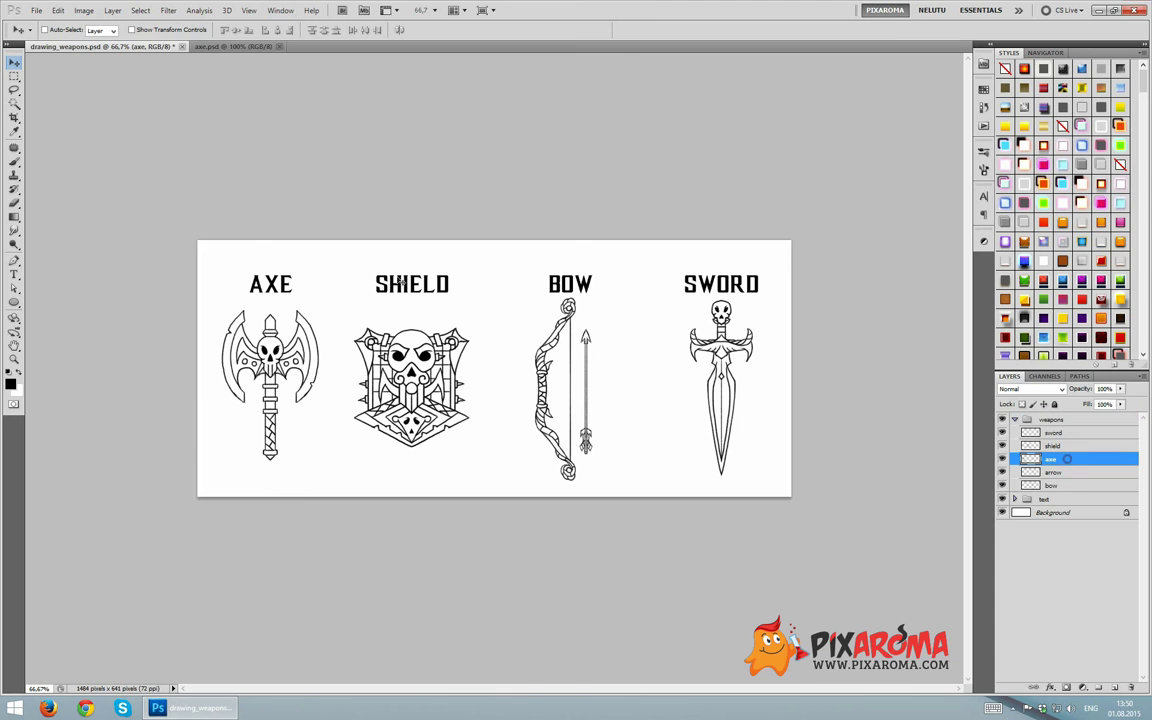
{"action": "mouse_move", "coordinate": [260, 291]}
{"action": "left_mouse_down"}
{"action": "mouse_move", "coordinate": [276, 47]}
{"action": "mouse_move", "coordinate": [480, 273]}
{"action": "left_mouse_up"}
{"action": "key", "text": "ctrl+minus"}
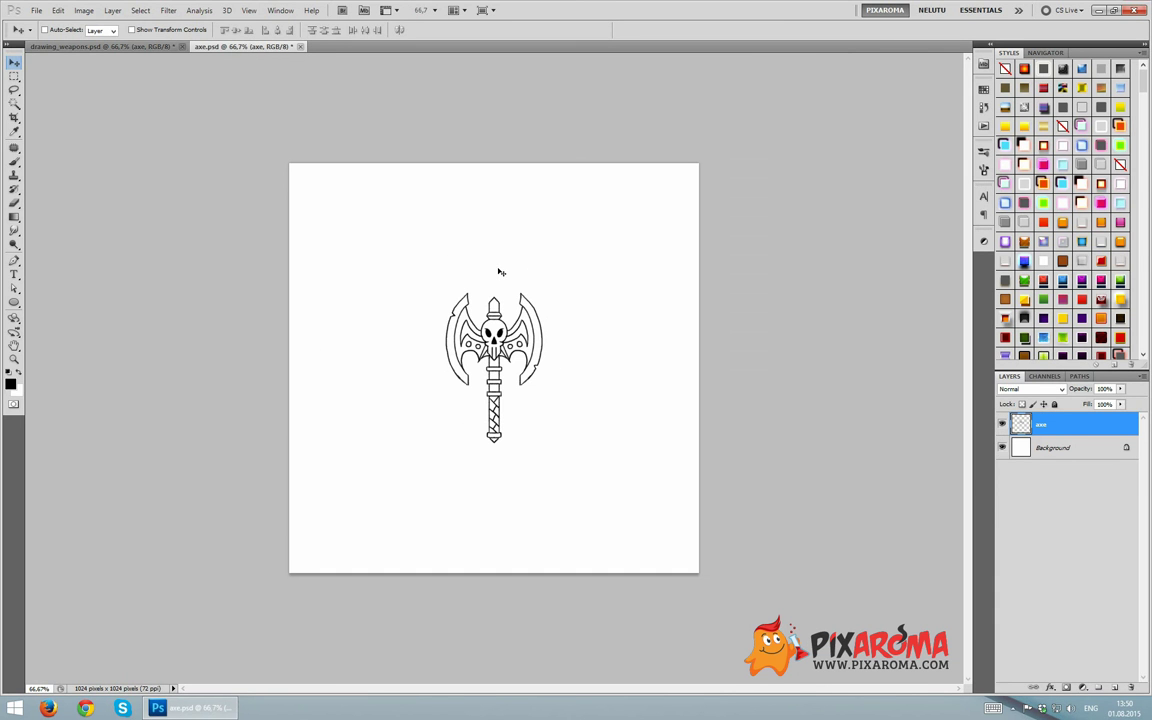
Enlarge the axe sketch to fill most of the canvas, fade it to 20% opacity, and add a new layer
{"action": "key", "text": "ctrl+t"}
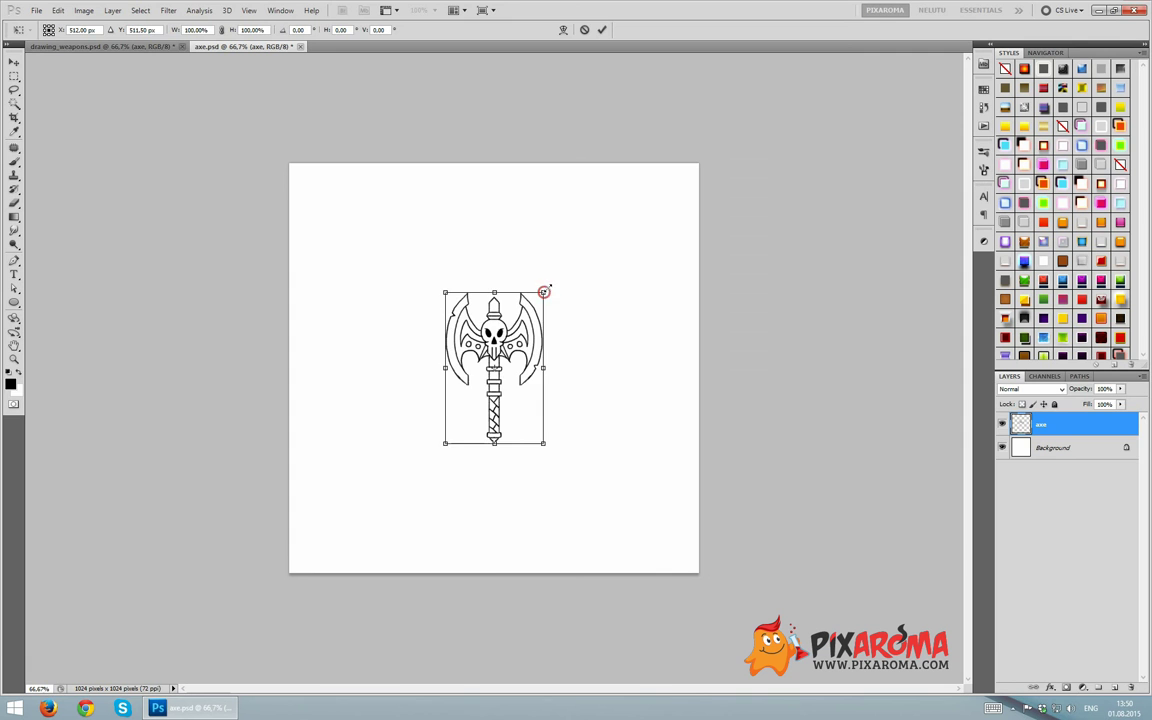
{"action": "left_click_drag", "start_coordinate": [543, 292], "coordinate": [613, 185]}
{"action": "key", "text": "Return"}
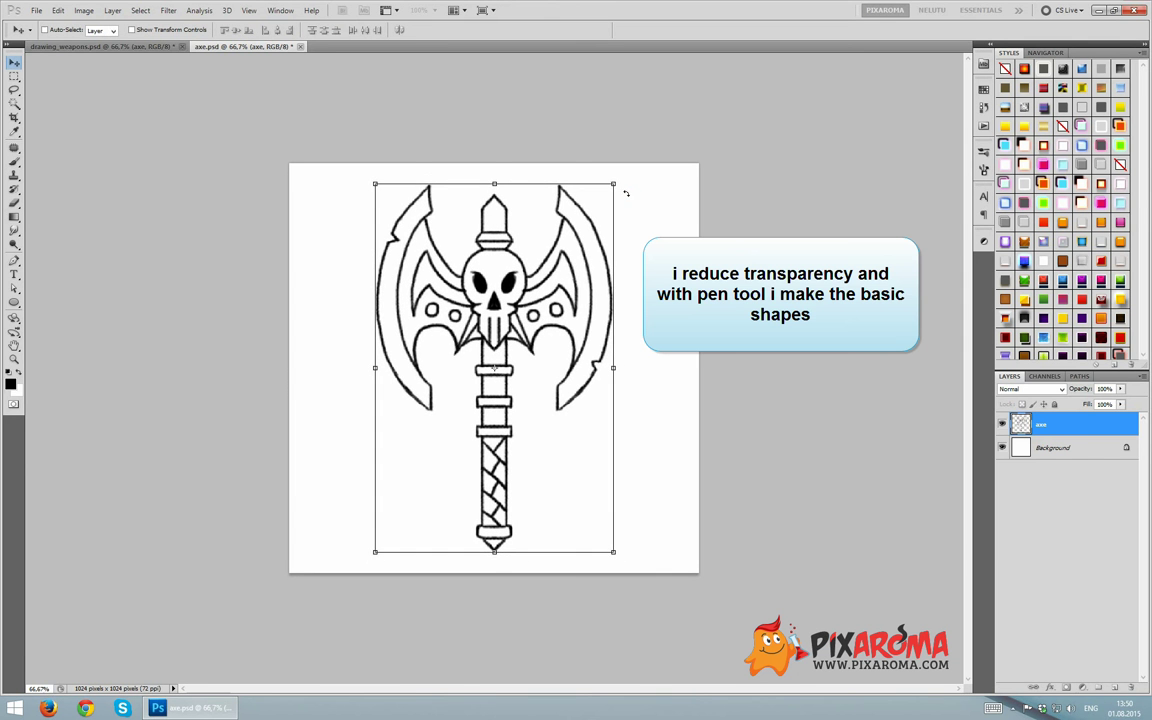
{"action": "key", "text": "2"}
{"action": "key", "text": "ctrl+1"}
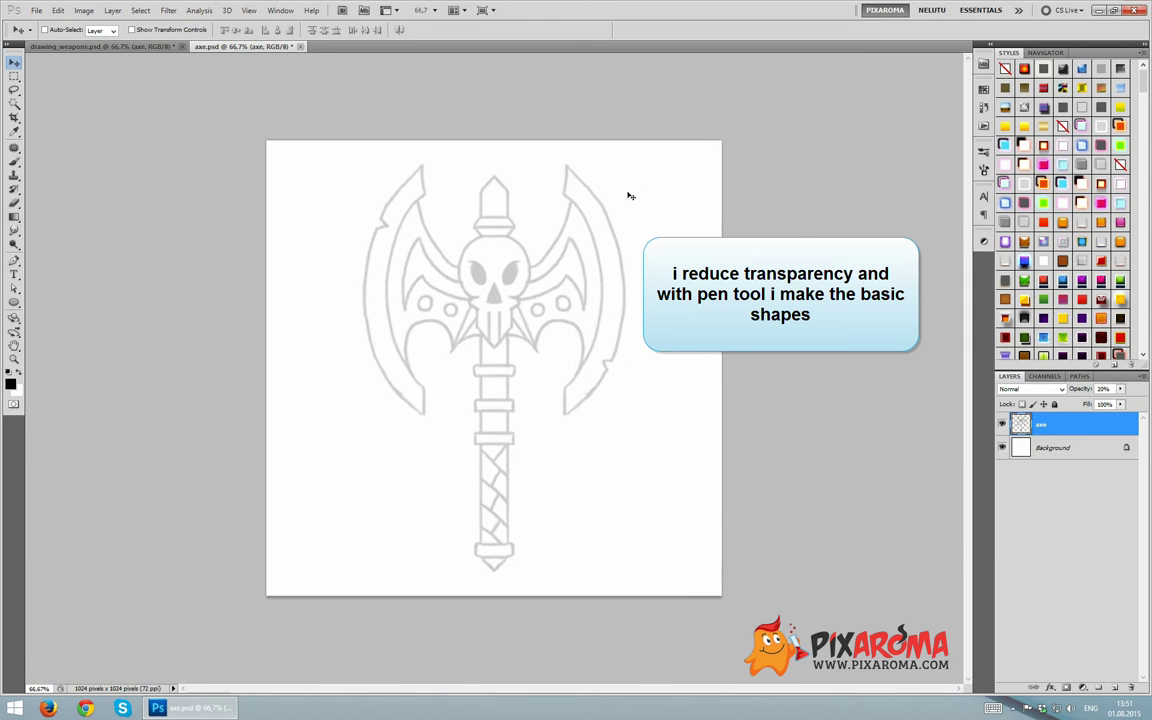
{"action": "left_click", "coordinate": [1114, 688]}
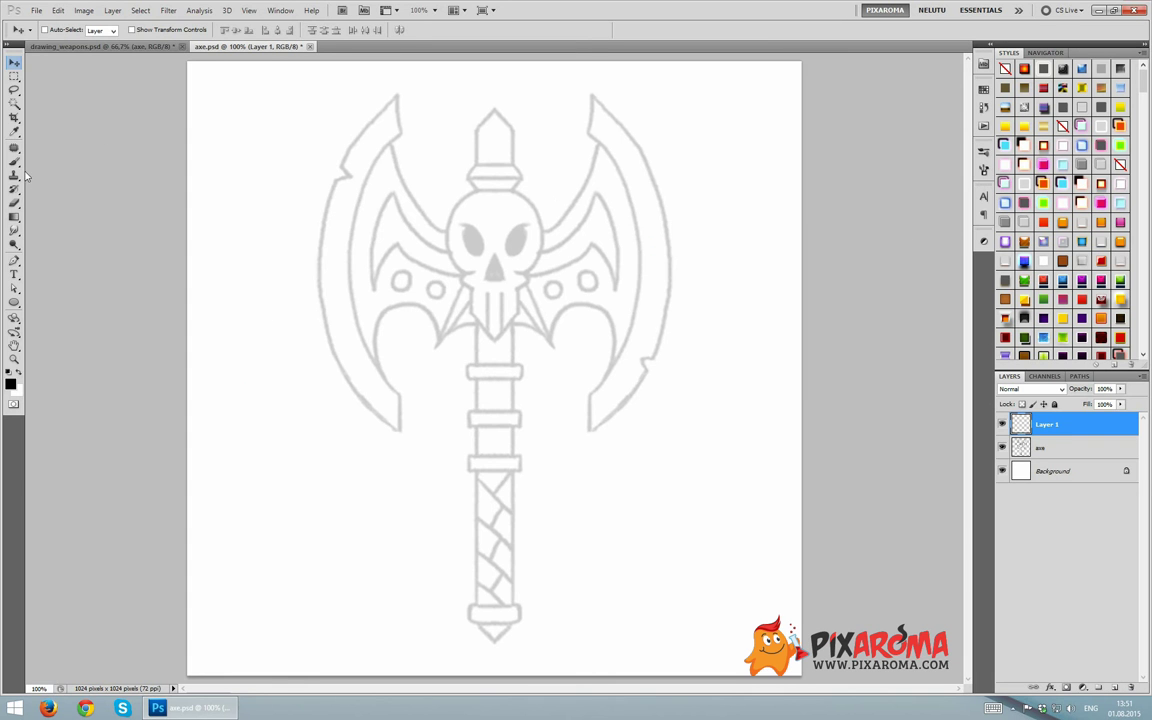
Pen-draw the pointed handle outline over the sketch at 20% opacity
{"action": "left_click", "coordinate": [14, 261]}
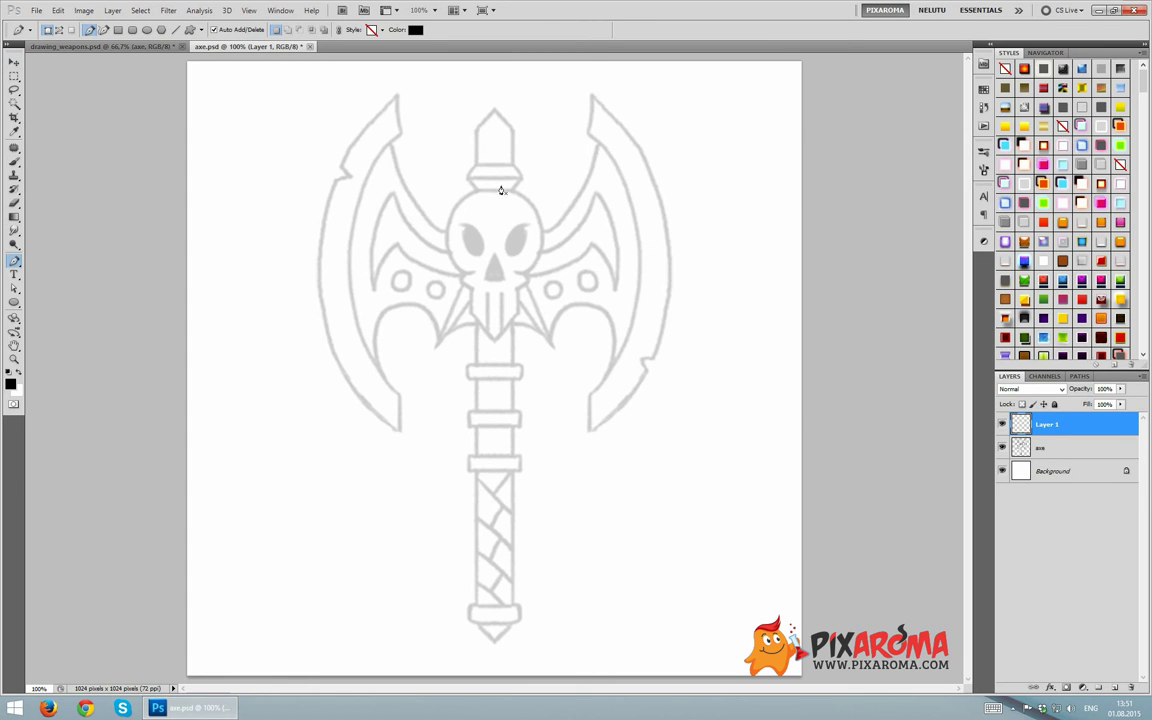
{"action": "left_click", "coordinate": [498, 103]}
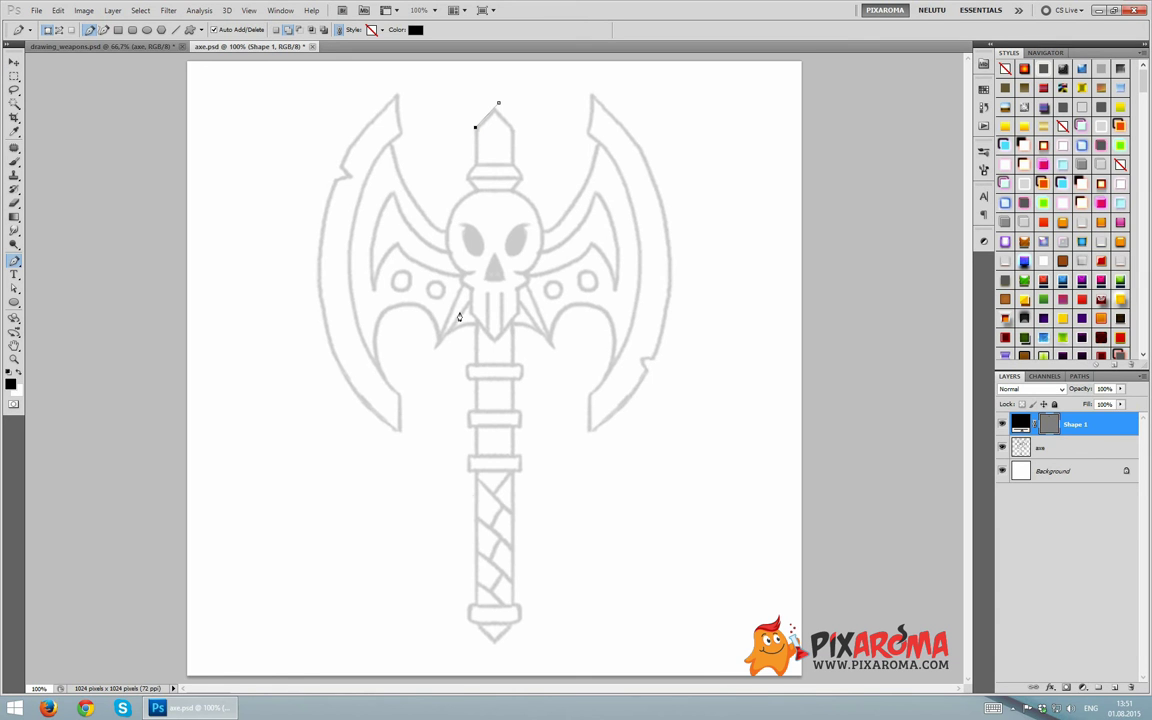
{"action": "left_click", "coordinate": [476, 622]}
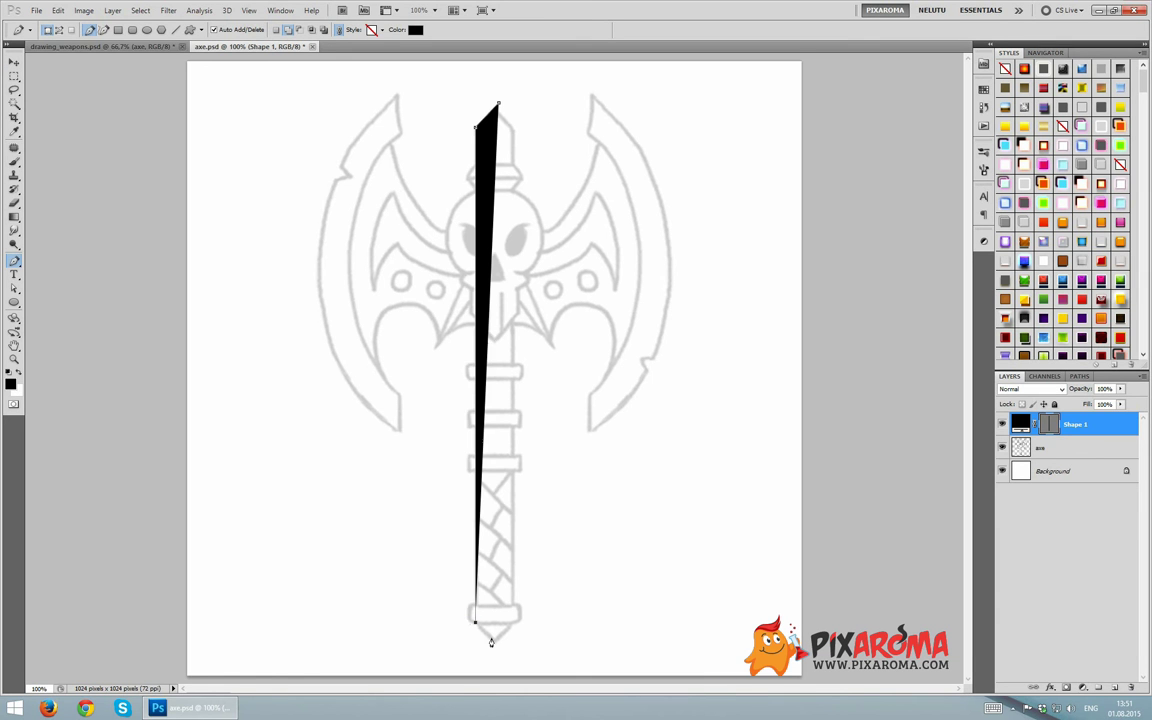
{"action": "left_click", "coordinate": [505, 650]}
{"action": "left_click", "coordinate": [553, 555]}
{"action": "left_click", "coordinate": [587, 145]}
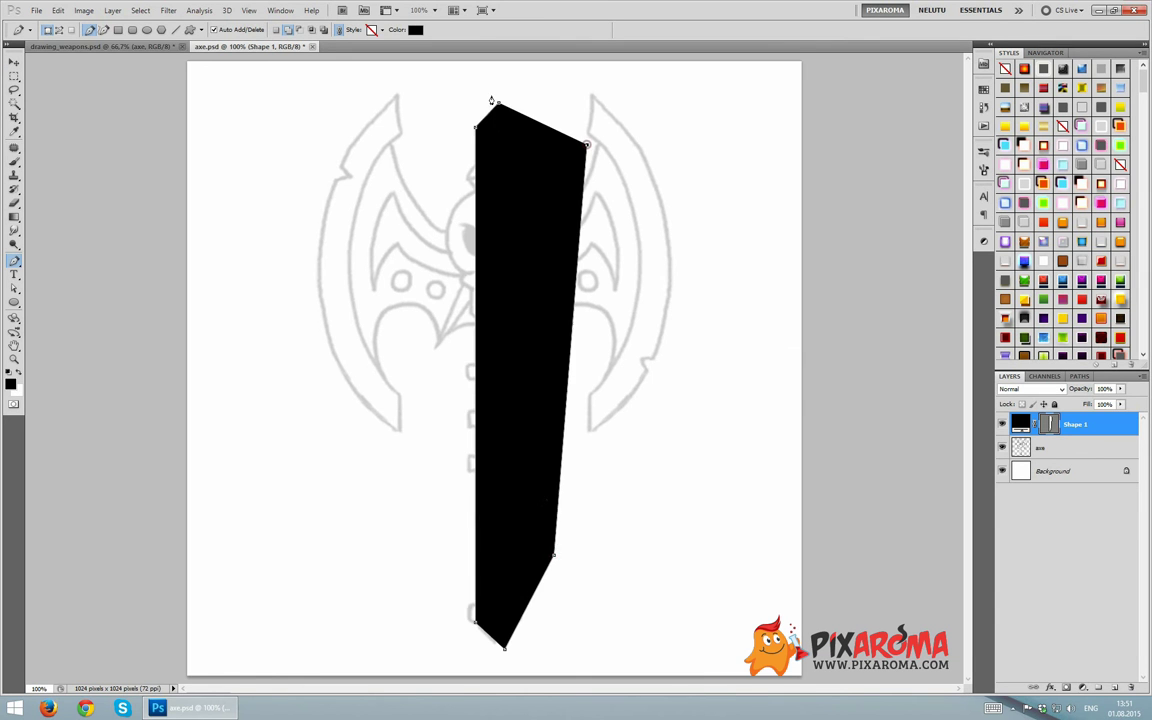
{"action": "key", "text": "2"}
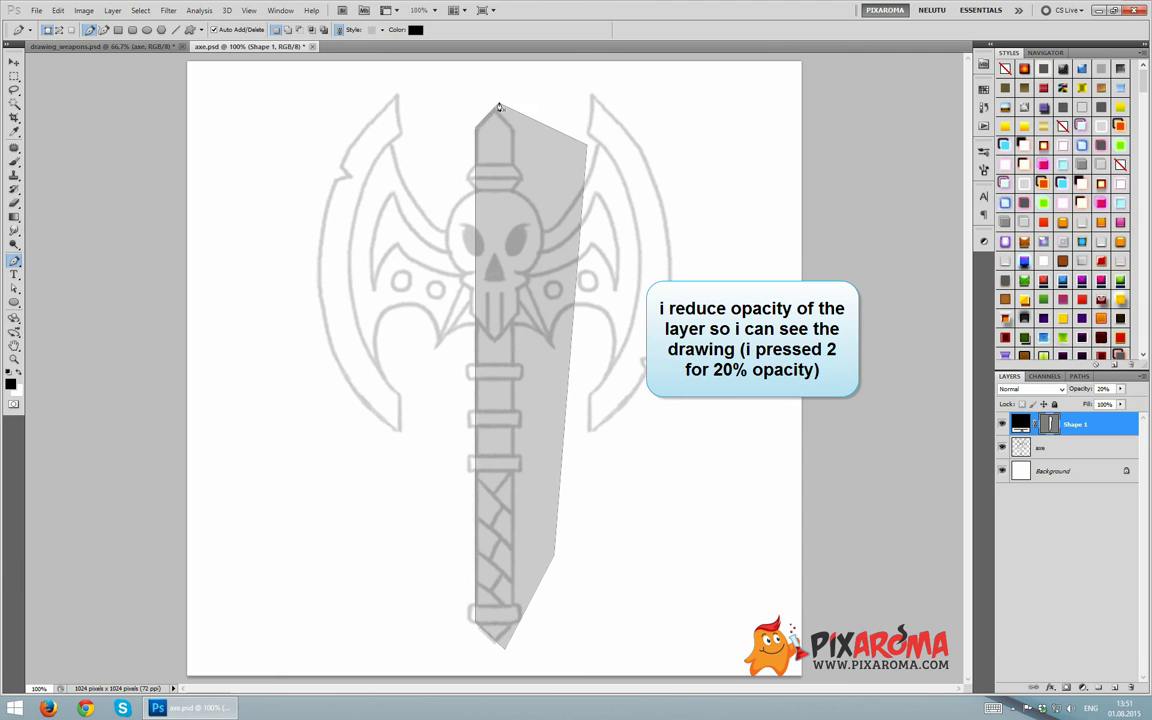
Cut away the handle shape's right half with a subtracted rectangle
{"action": "right_click", "coordinate": [14, 302]}
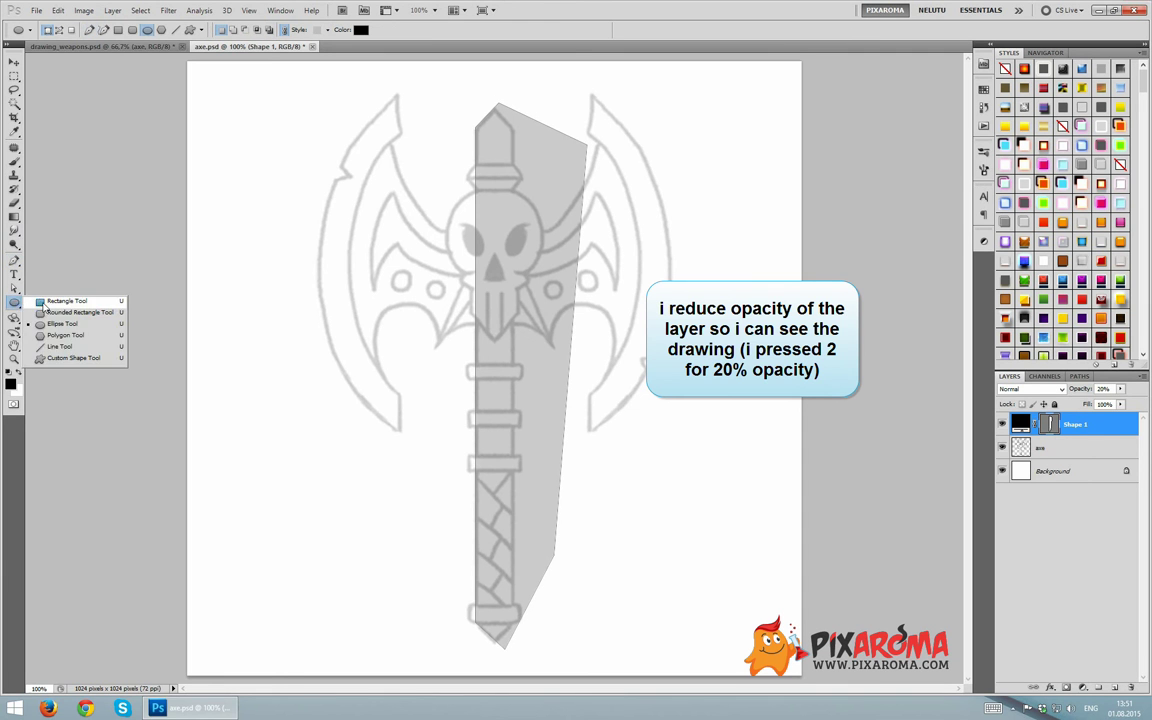
{"action": "left_click", "coordinate": [42, 302]}
{"action": "left_click_drag", "start_coordinate": [495, 85], "coordinate": [681, 667]}
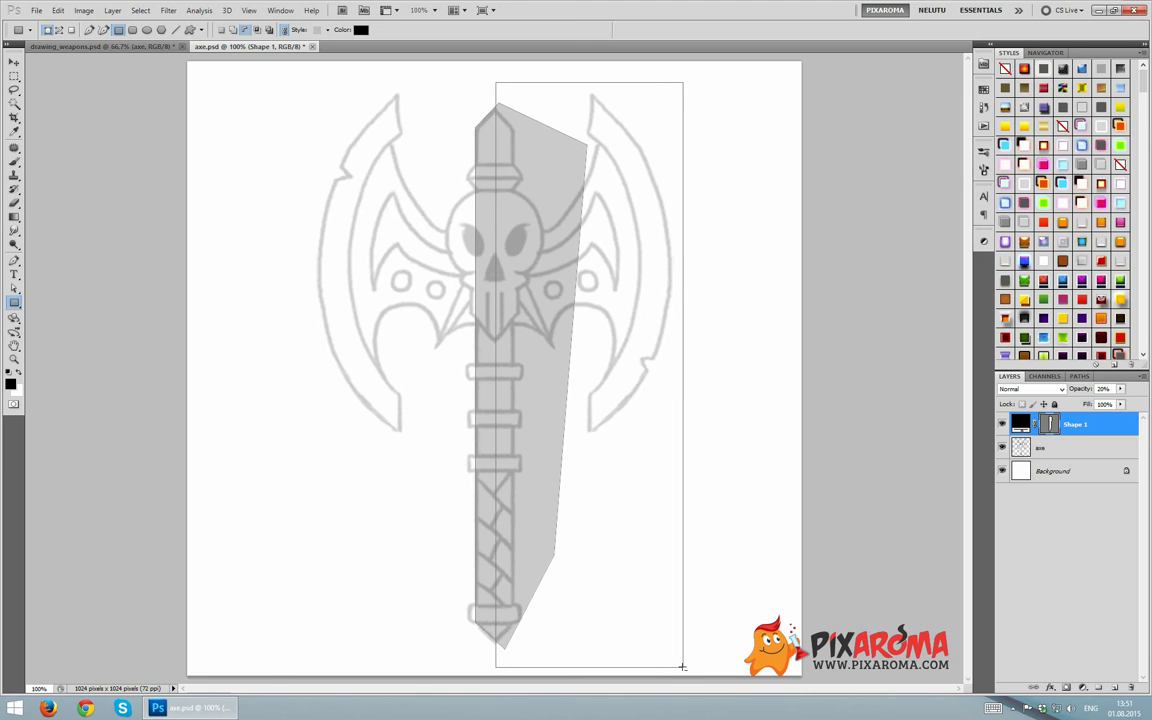
{"action": "left_click_drag", "start_coordinate": [681, 667], "coordinate": [686, 665]}
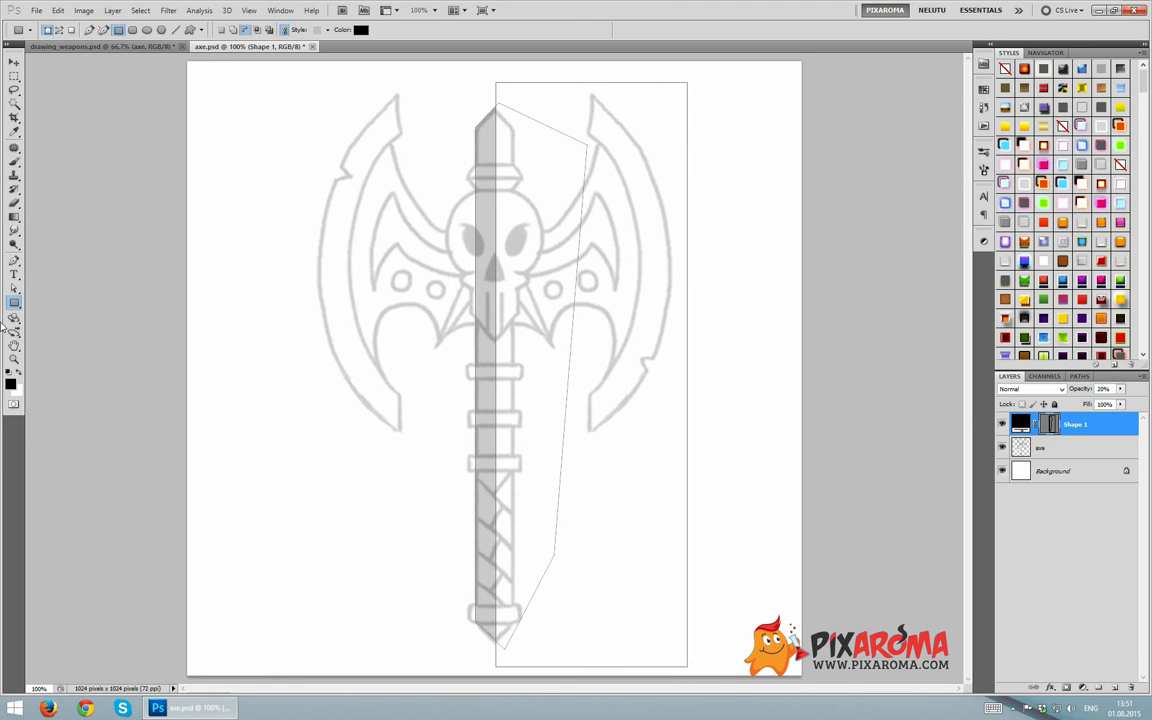
{"action": "right_click", "coordinate": [14, 289]}
{"action": "left_click", "coordinate": [45, 287]}
{"action": "left_click", "coordinate": [193, 29]}
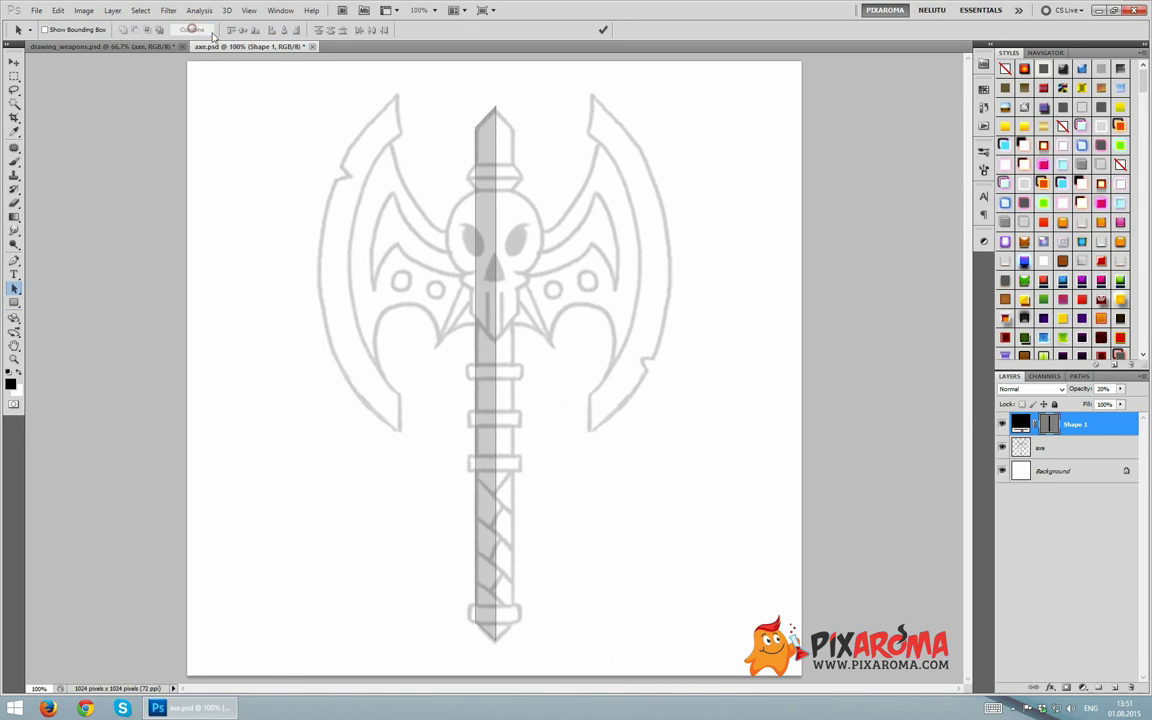
Duplicate the half-handle layer and flip the copy horizontally
{"action": "key", "text": "ctrl+j"}
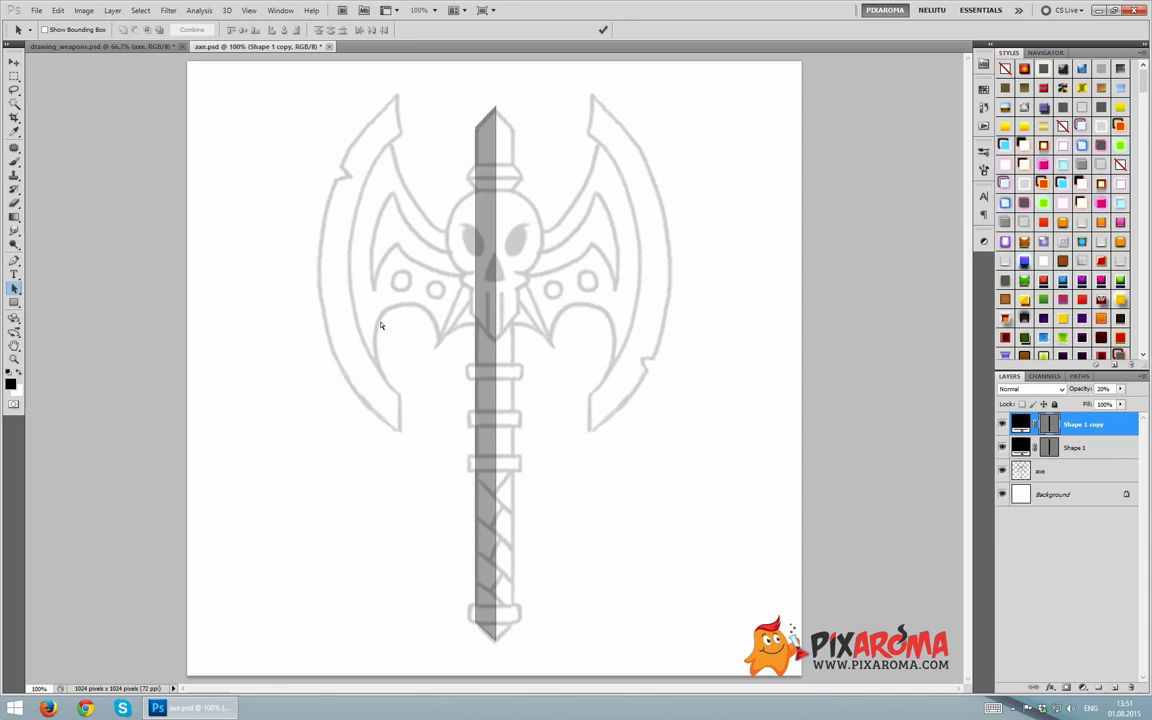
{"action": "key", "text": "ctrl+t"}
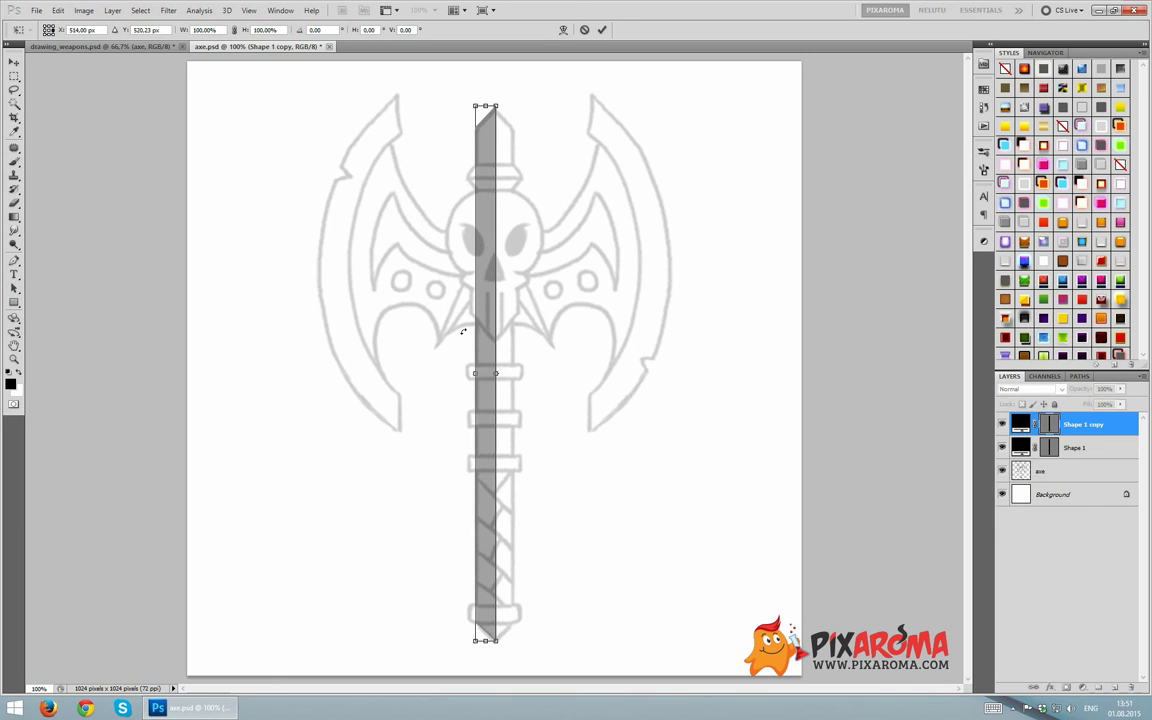
{"action": "right_click", "coordinate": [487, 290]}
{"action": "left_click", "coordinate": [568, 479]}
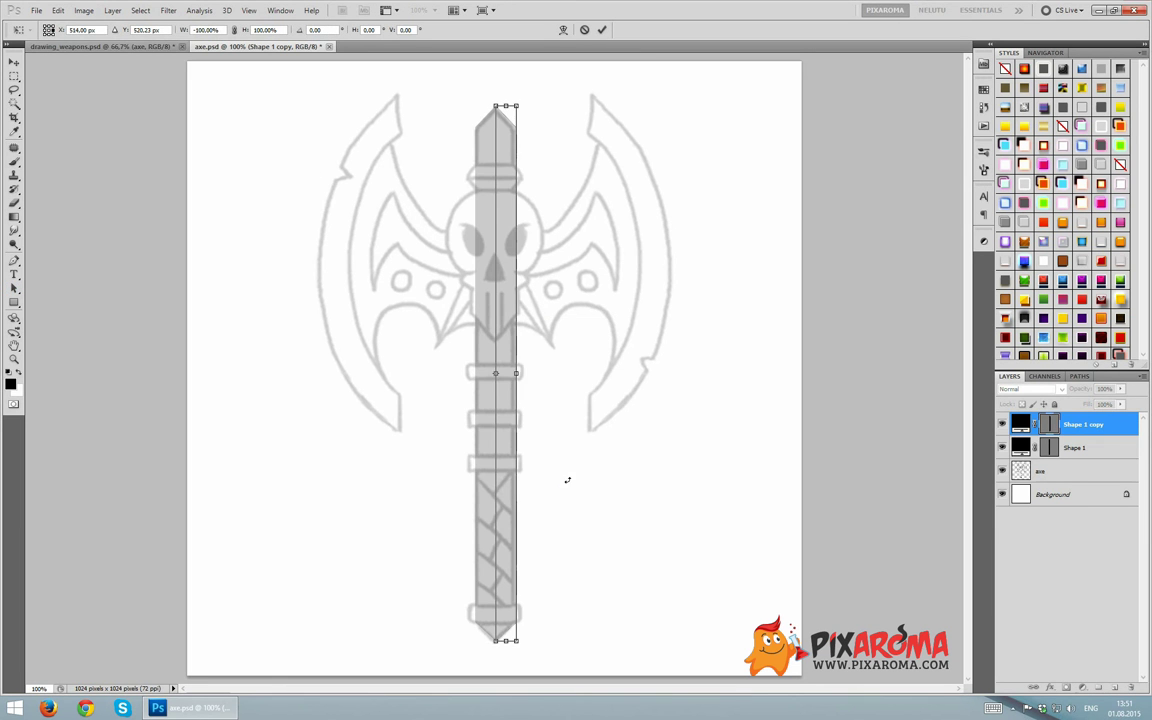
{"action": "key", "text": "Return"}
Merge both half-handle layers and combine them into one symmetrical shape
{"action": "key", "text": "v"}
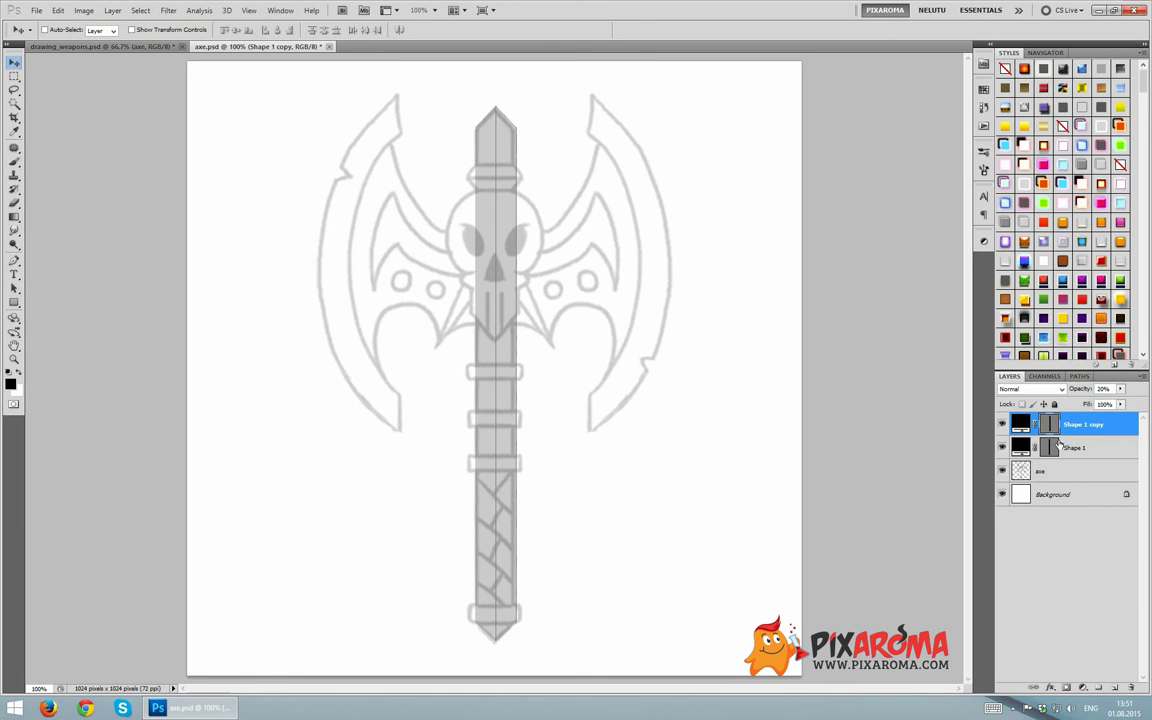
{"action": "left_click", "coordinate": [1057, 445]}
{"action": "key", "text": "alt+]"}
{"action": "left_click", "coordinate": [1056, 444]}
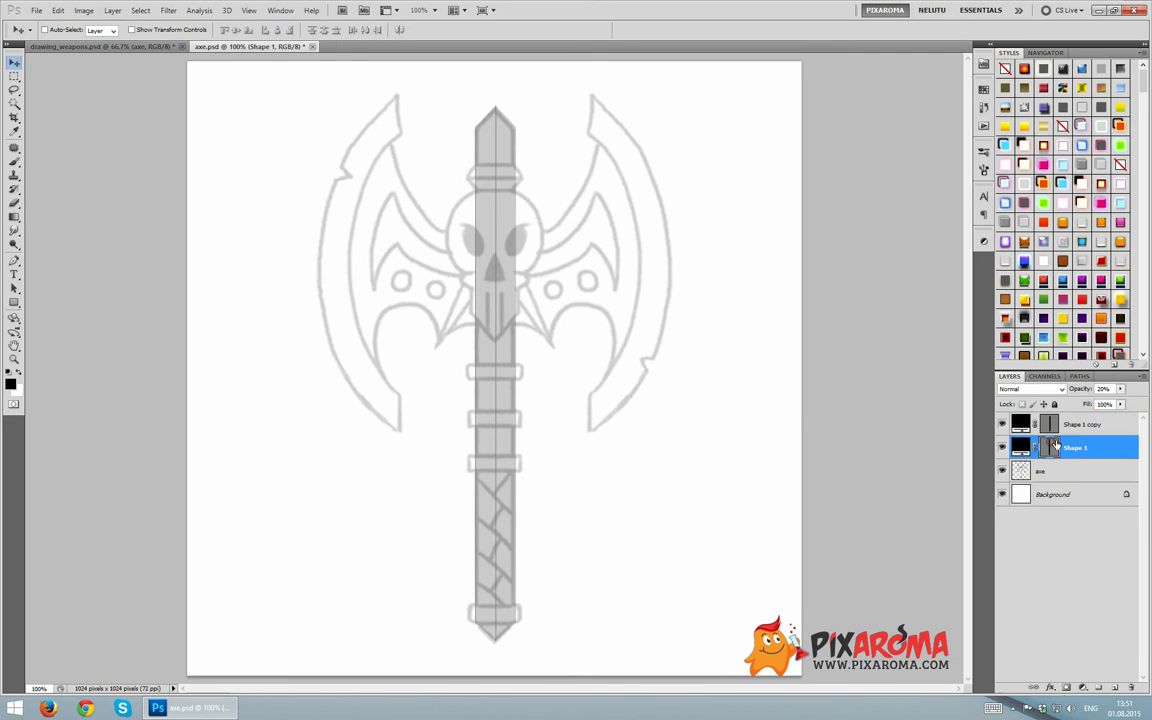
{"action": "left_click", "coordinate": [1078, 426]}
{"action": "key", "text": "ctrl+e"}
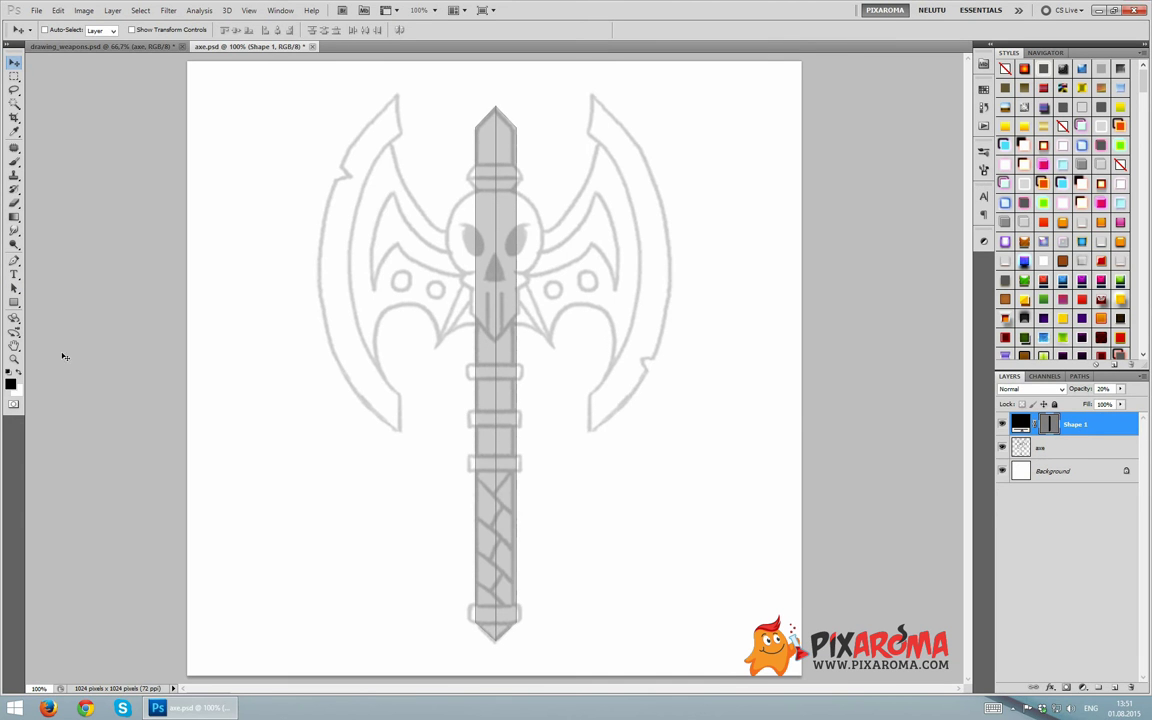
{"action": "left_click", "coordinate": [15, 290]}
{"action": "left_click", "coordinate": [193, 30]}
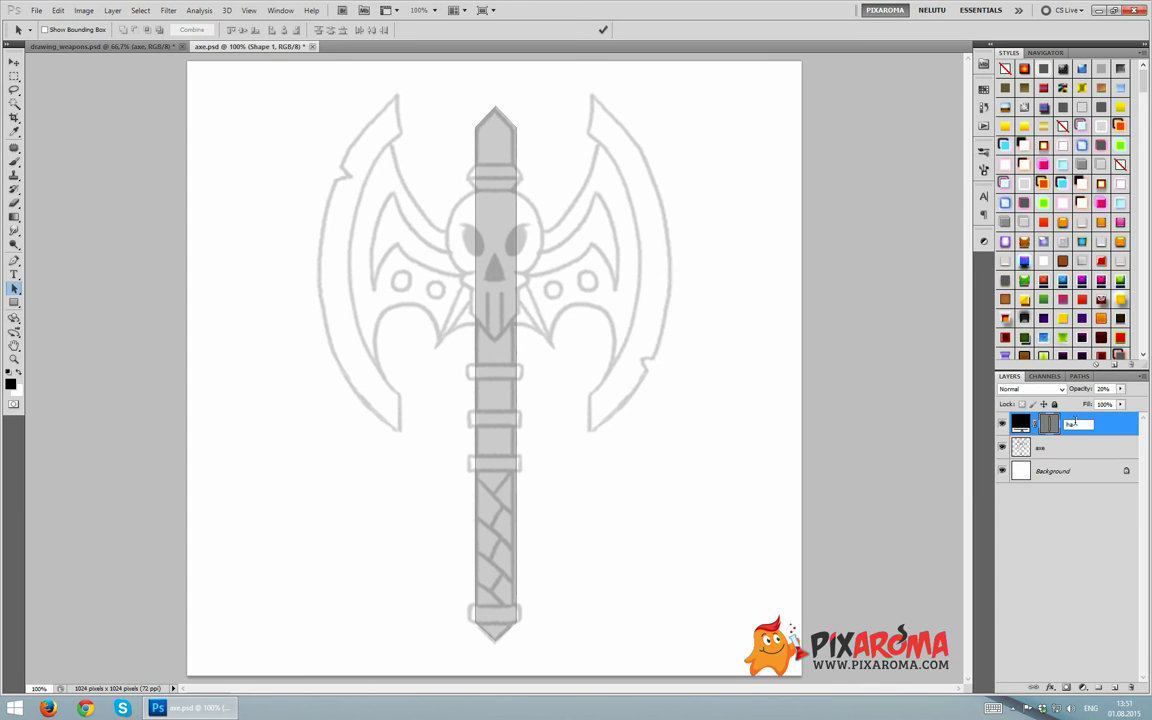
Name the layer 'handle' and centre it horizontally on the canvas
{"action": "type", "text": "e"}
{"action": "key", "text": "Return"}
{"action": "key", "text": "ctrl+a"}
{"action": "left_click", "coordinate": [14, 62]}
{"action": "left_click", "coordinate": [280, 30]}
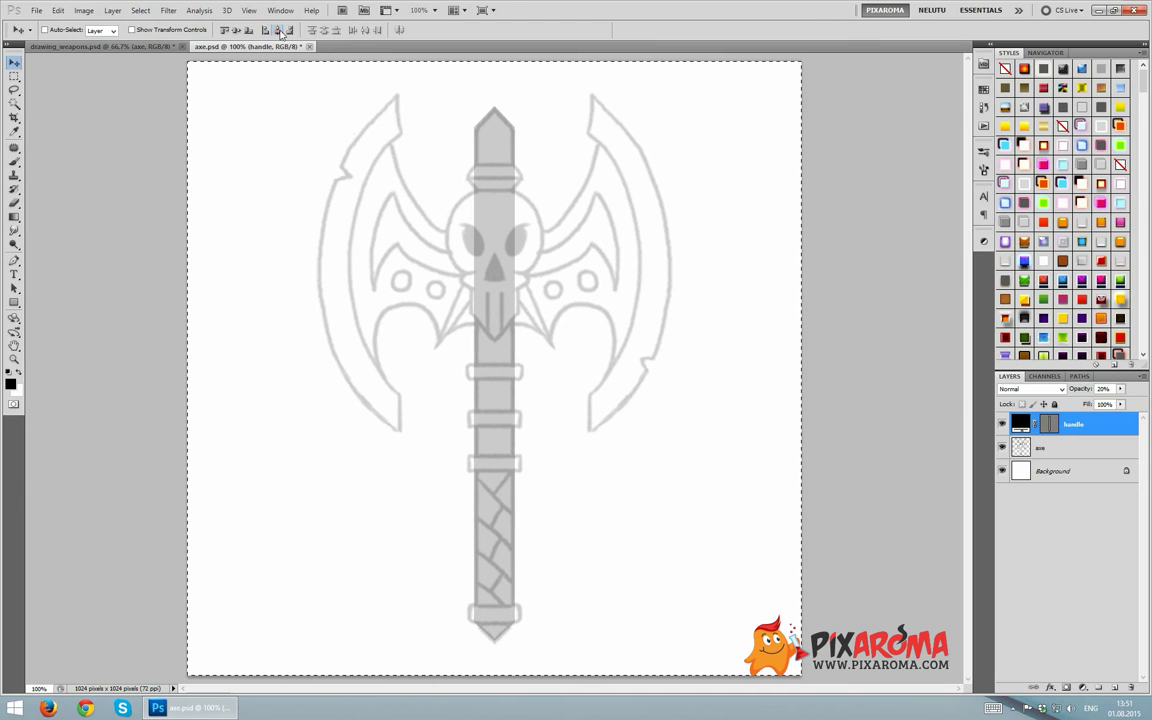
{"action": "key", "text": "ctrl+d"}
On a new layer, draw a rounded-rectangle band across the handle's collar at 20% opacity
{"action": "left_click", "coordinate": [1060, 447]}
{"action": "left_click", "coordinate": [1083, 428]}
{"action": "left_click", "coordinate": [1111, 690]}
{"action": "left_click", "coordinate": [14, 302]}
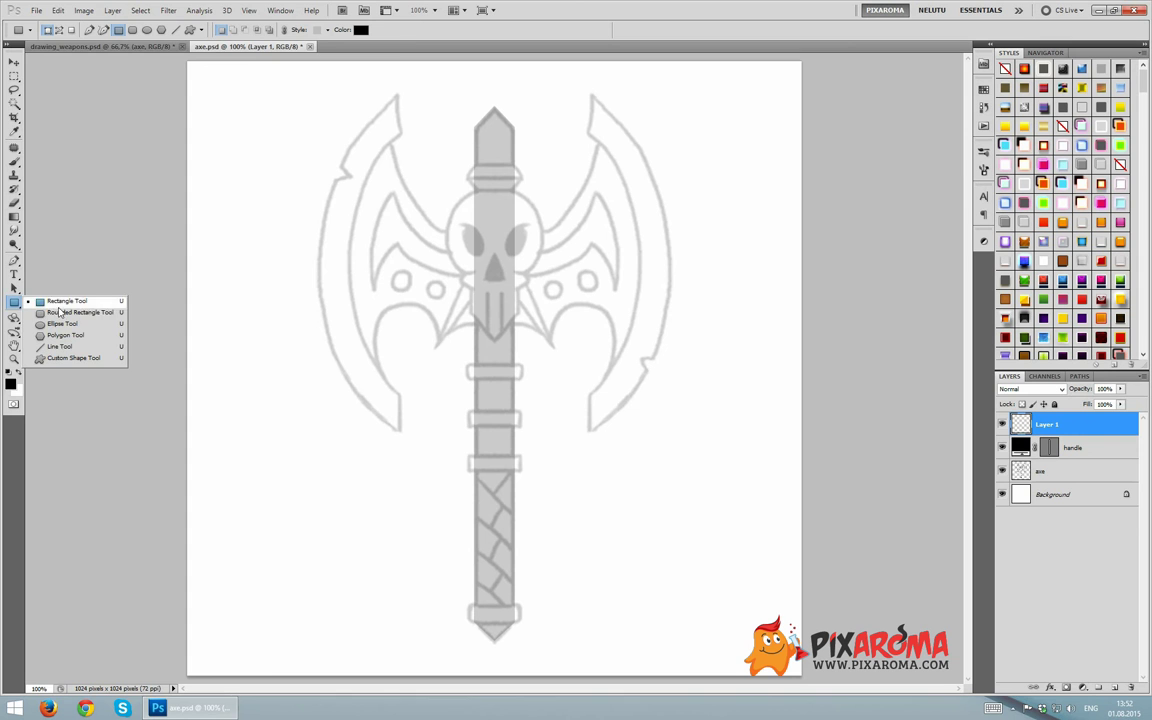
{"action": "left_click", "coordinate": [61, 313]}
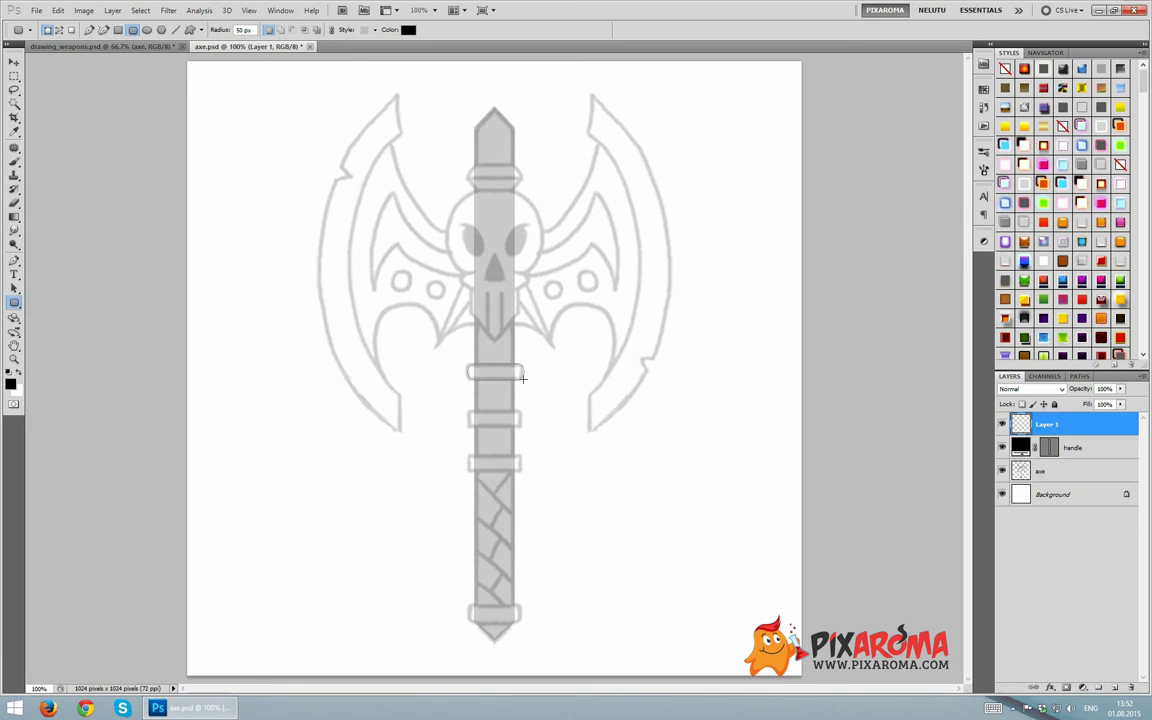
{"action": "left_click_drag", "start_coordinate": [468, 366], "coordinate": [522, 378]}
{"action": "key", "text": "2"}
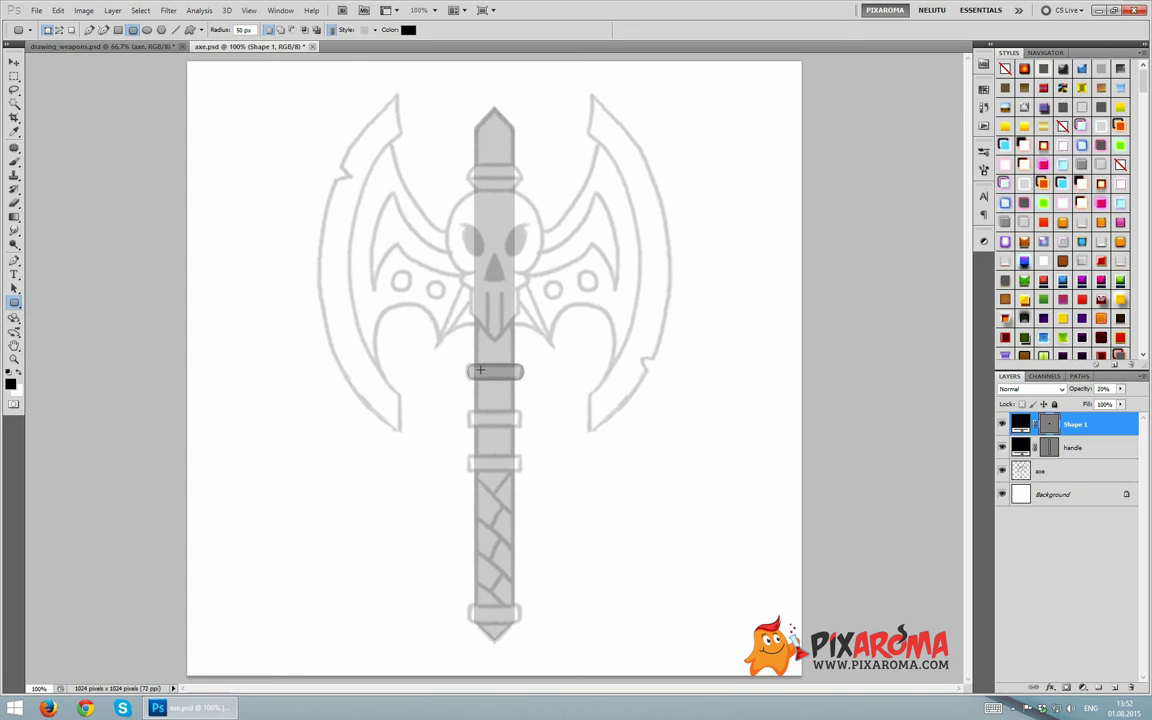
{"action": "left_click", "coordinate": [15, 60]}
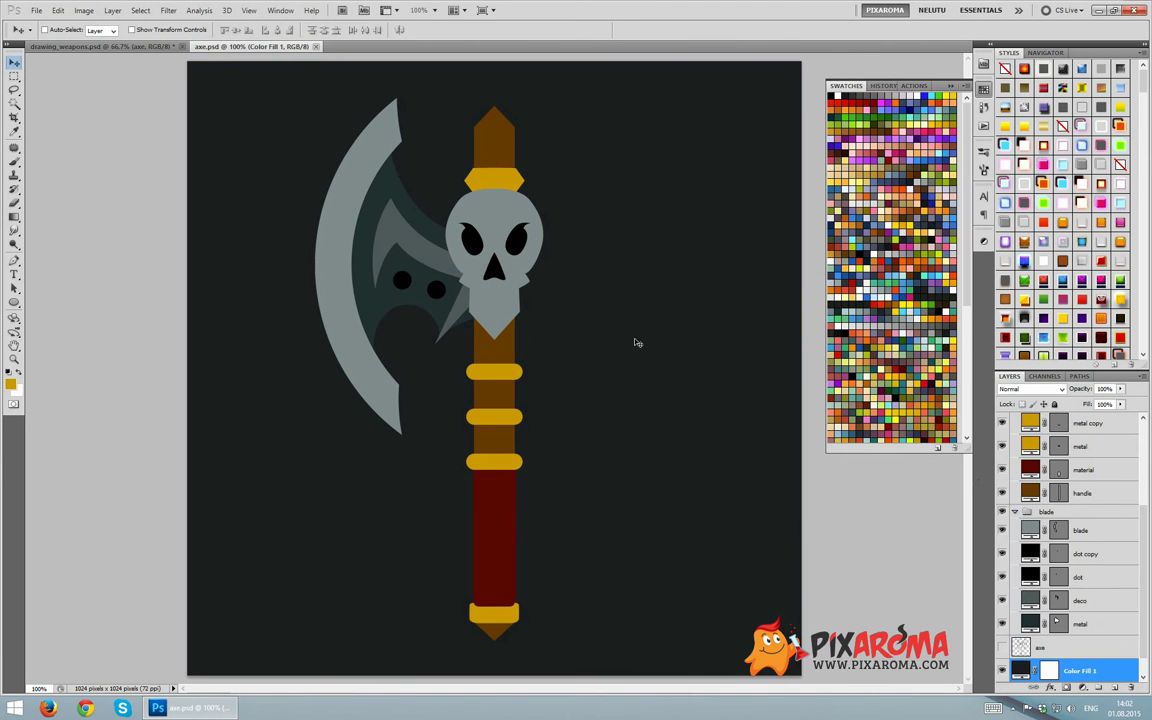
Add a new layer above the blade and brush faint light strokes with a 35 px brush
{"action": "left_click", "coordinate": [352, 357]}
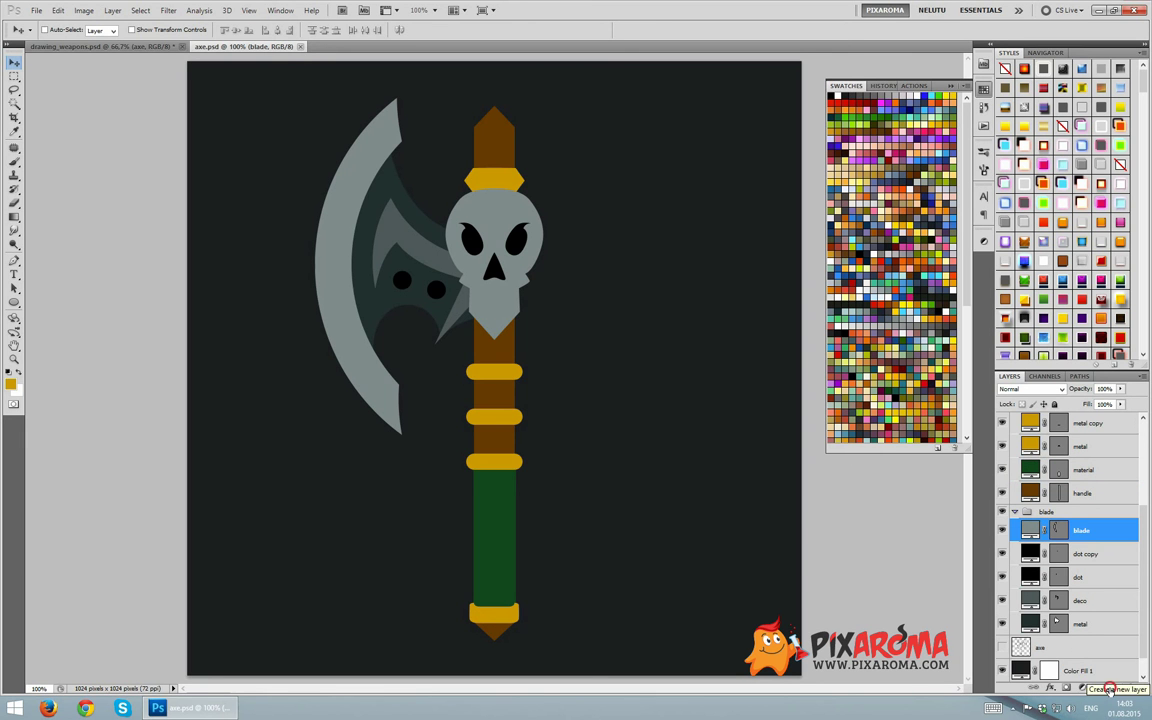
{"action": "left_click", "coordinate": [1110, 690]}
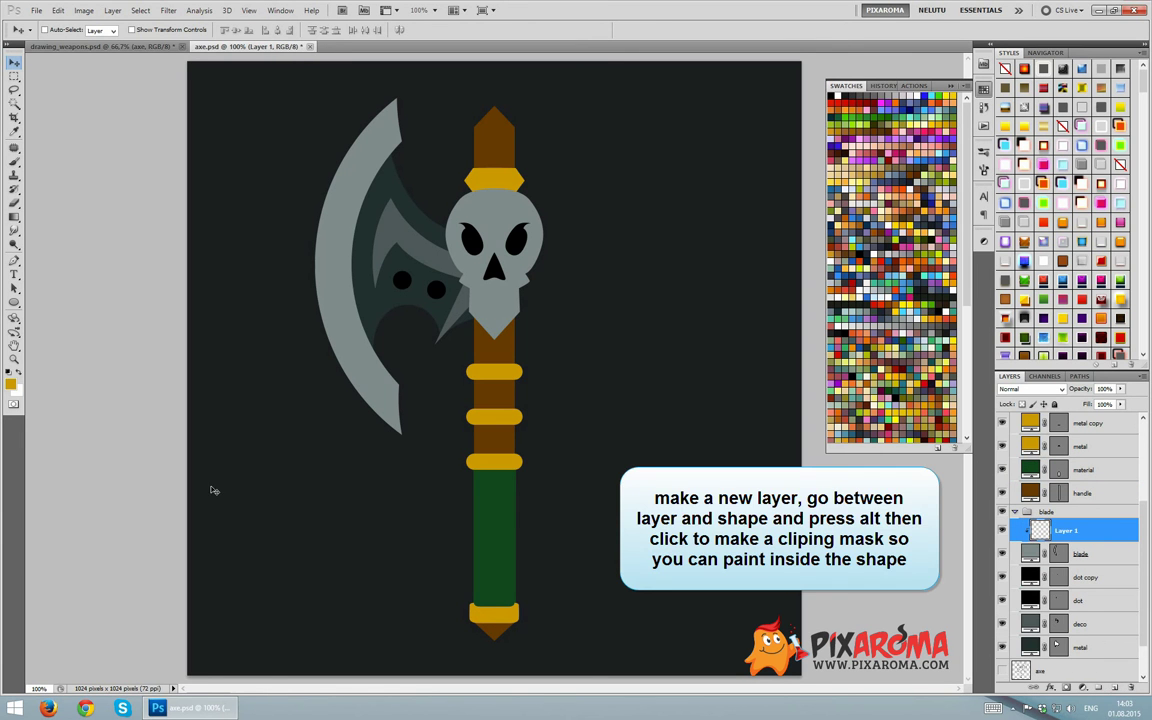
{"action": "left_click", "coordinate": [17, 158]}
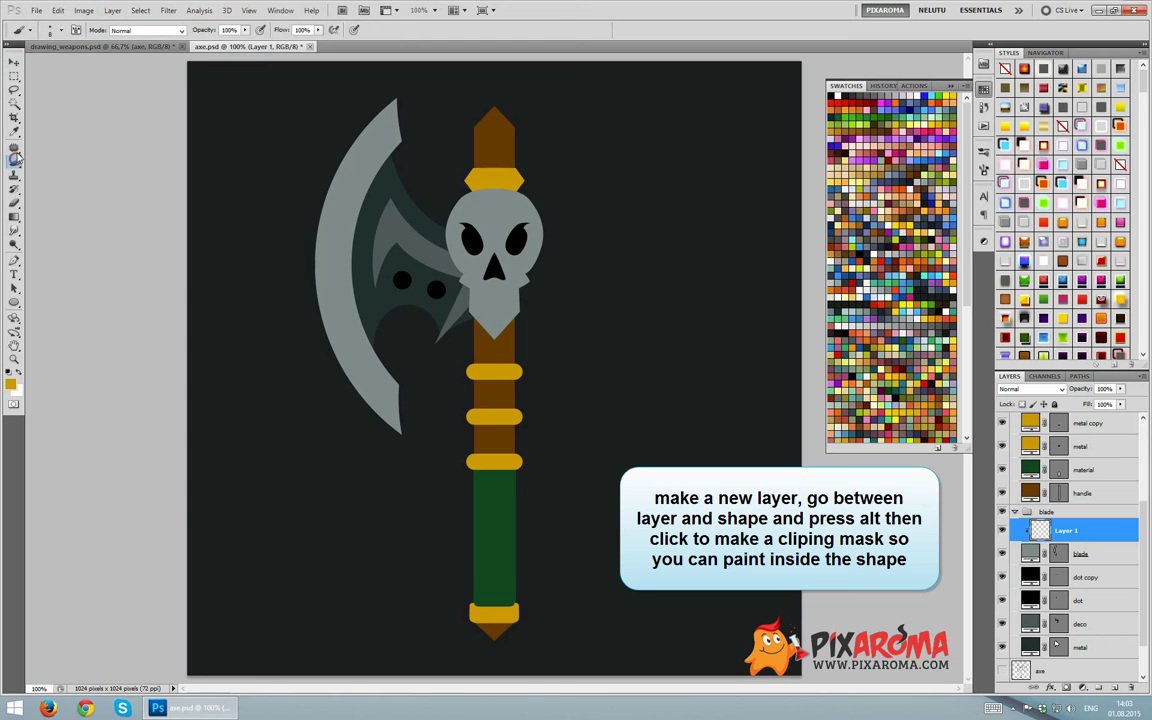
{"action": "left_click", "coordinate": [61, 31]}
{"action": "left_click", "coordinate": [77, 125]}
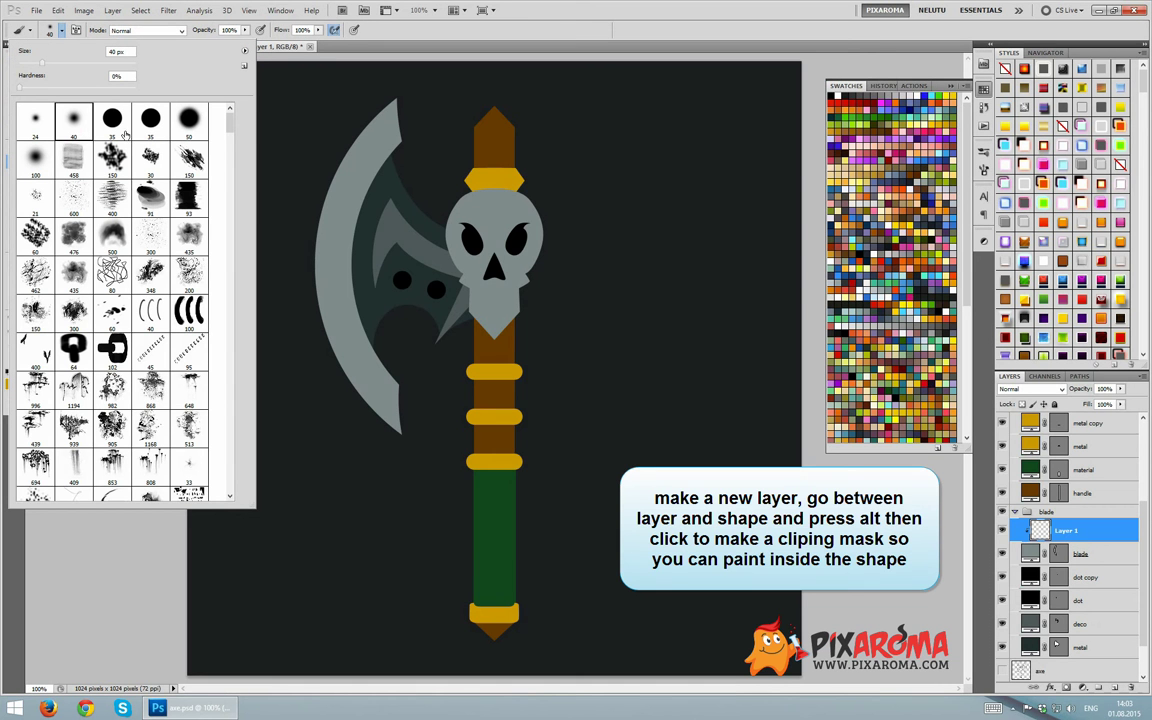
{"action": "left_click", "coordinate": [110, 120]}
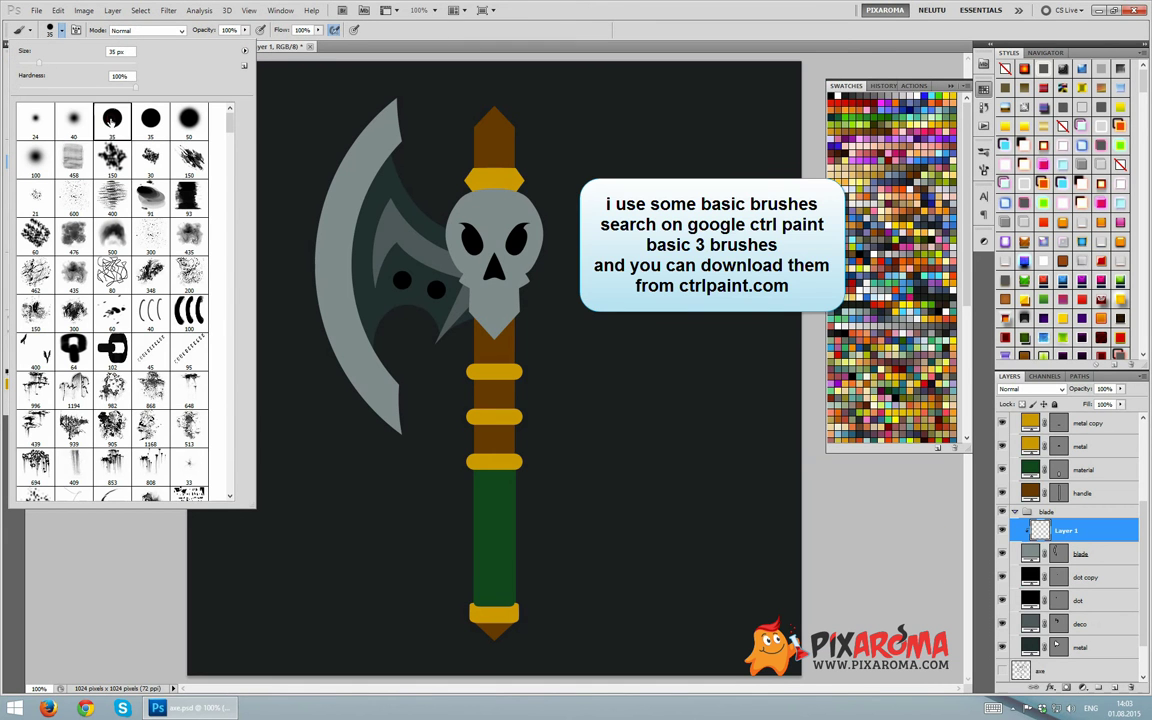
{"action": "left_click", "coordinate": [390, 38]}
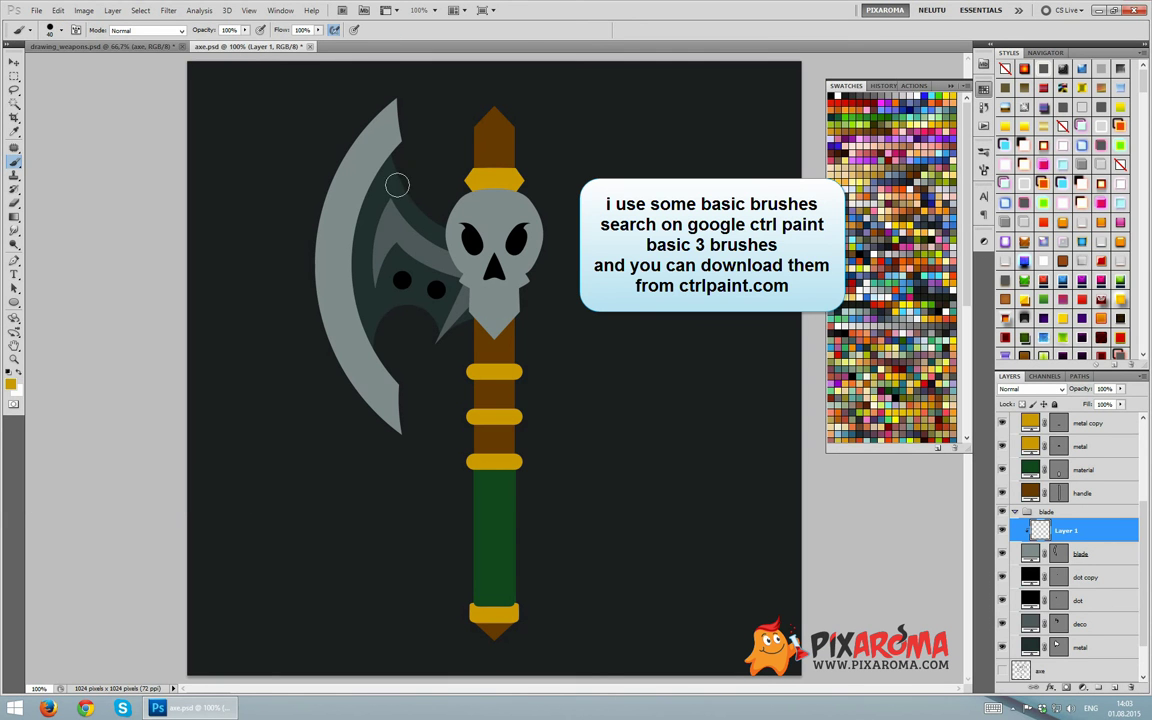
{"action": "key", "text": "bracketright"}
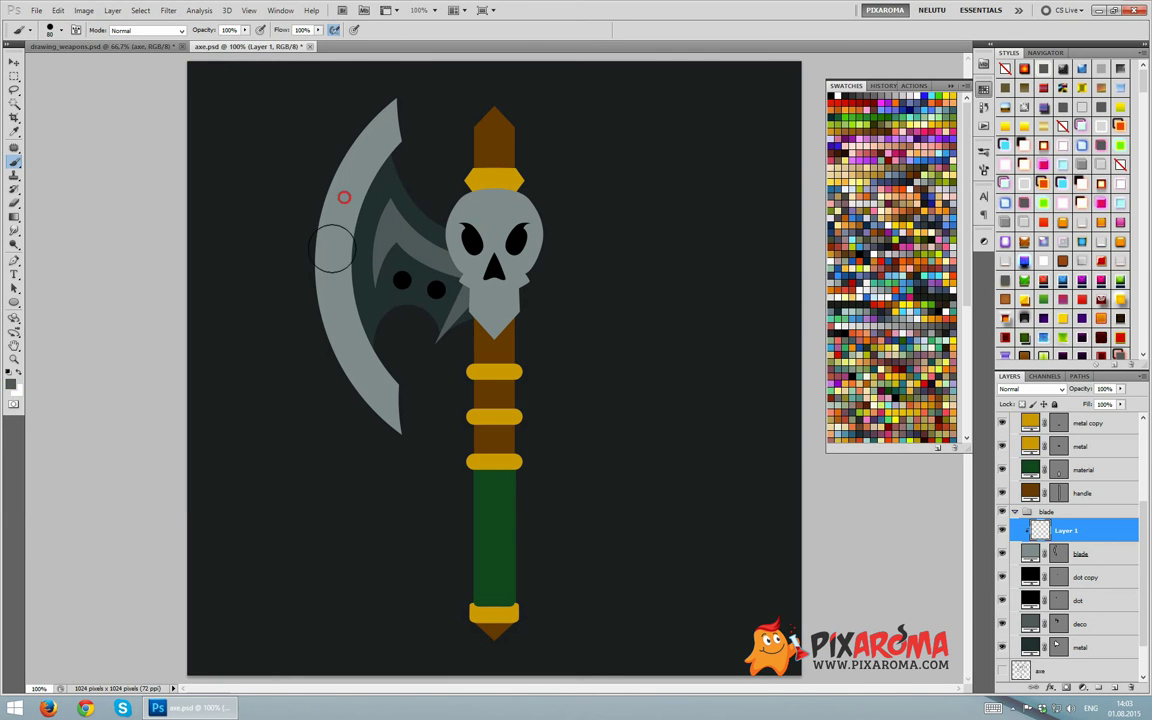
{"action": "mouse_move", "coordinate": [342, 193]}
{"action": "left_mouse_down"}
{"action": "mouse_move", "coordinate": [331, 303]}
{"action": "mouse_move", "coordinate": [360, 360]}
{"action": "left_mouse_up"}
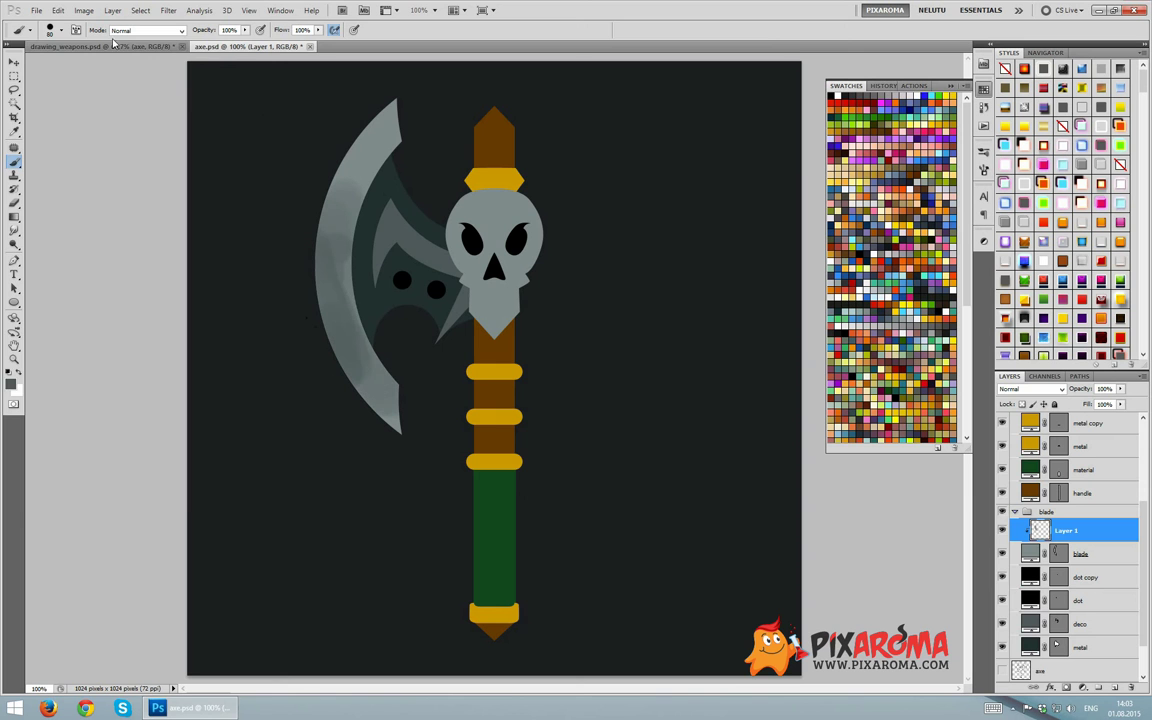
Paint lighter grey shading along the blade's top and left edge with a 70 px brush
{"action": "left_click", "coordinate": [57, 30]}
{"action": "left_click", "coordinate": [96, 107]}
{"action": "left_click", "coordinate": [292, 224]}
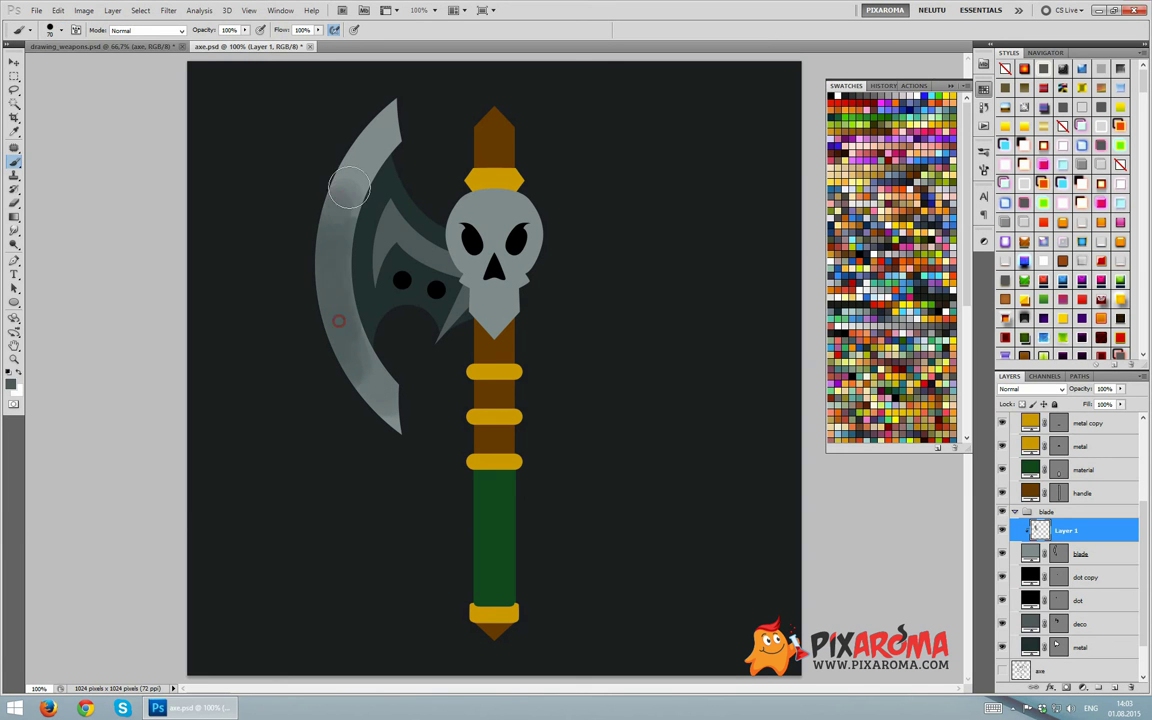
{"action": "key", "text": "bracketright"}
{"action": "key", "text": "bracketright"}
{"action": "key", "text": "bracketright"}
{"action": "left_click_drag", "start_coordinate": [377, 155], "coordinate": [372, 217]}
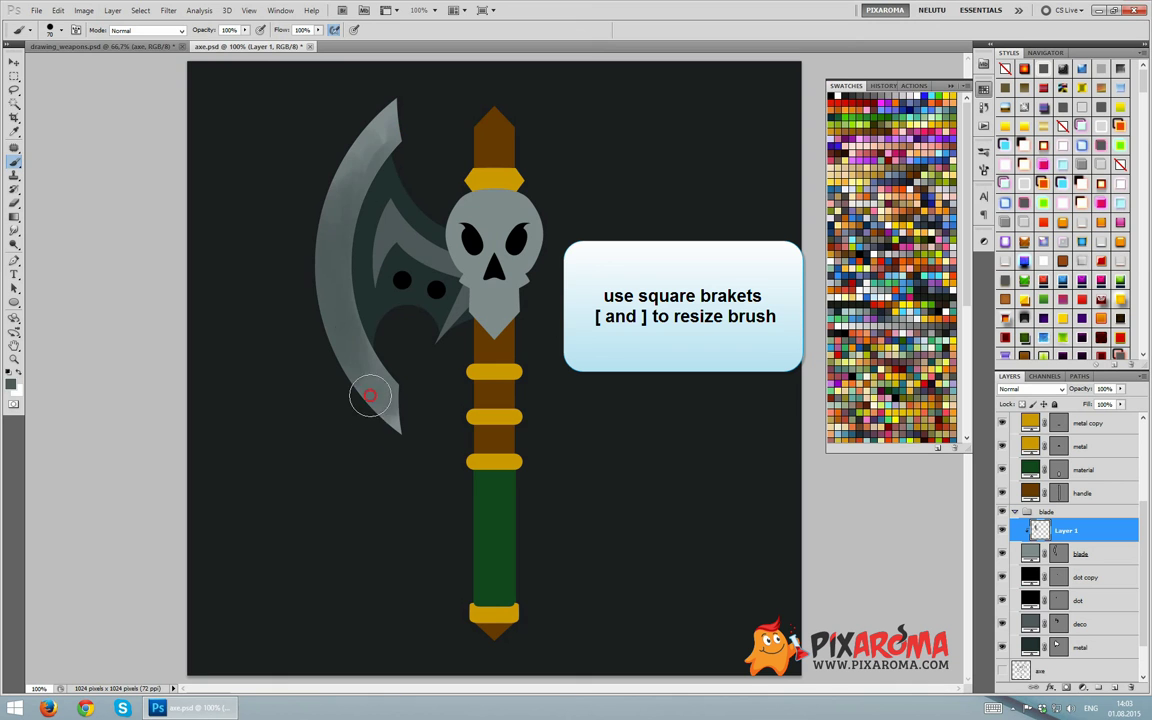
{"action": "left_click_drag", "start_coordinate": [345, 130], "coordinate": [370, 135]}
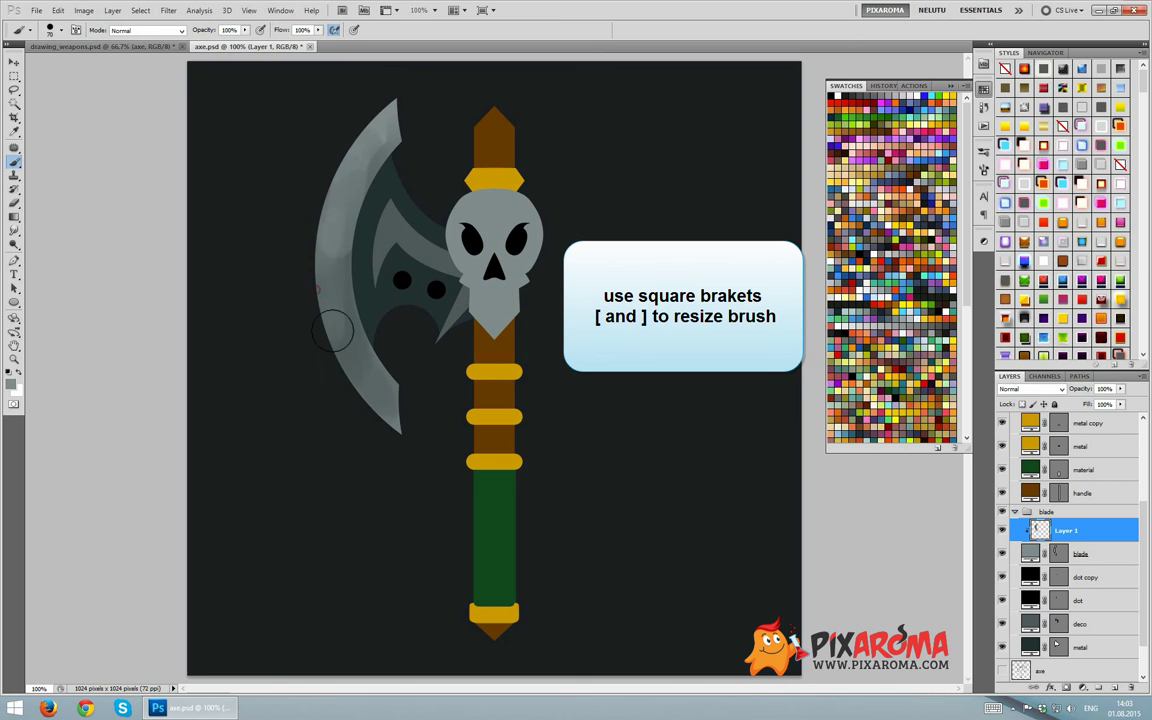
{"action": "mouse_move", "coordinate": [334, 321]}
{"action": "left_mouse_down"}
{"action": "mouse_move", "coordinate": [321, 275]}
{"action": "mouse_move", "coordinate": [342, 380]}
{"action": "left_mouse_up"}
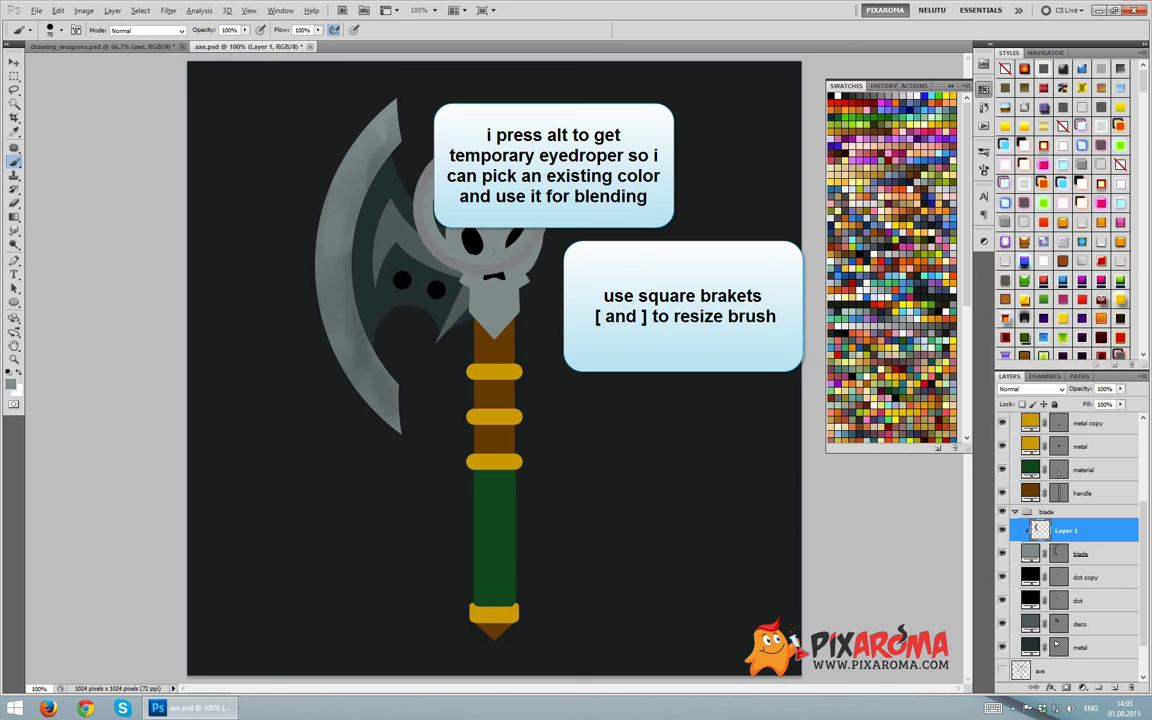
{"action": "mouse_move", "coordinate": [365, 121]}
{"action": "left_mouse_down"}
{"action": "mouse_move", "coordinate": [343, 365]}
{"action": "mouse_move", "coordinate": [376, 405]}
{"action": "left_mouse_up"}
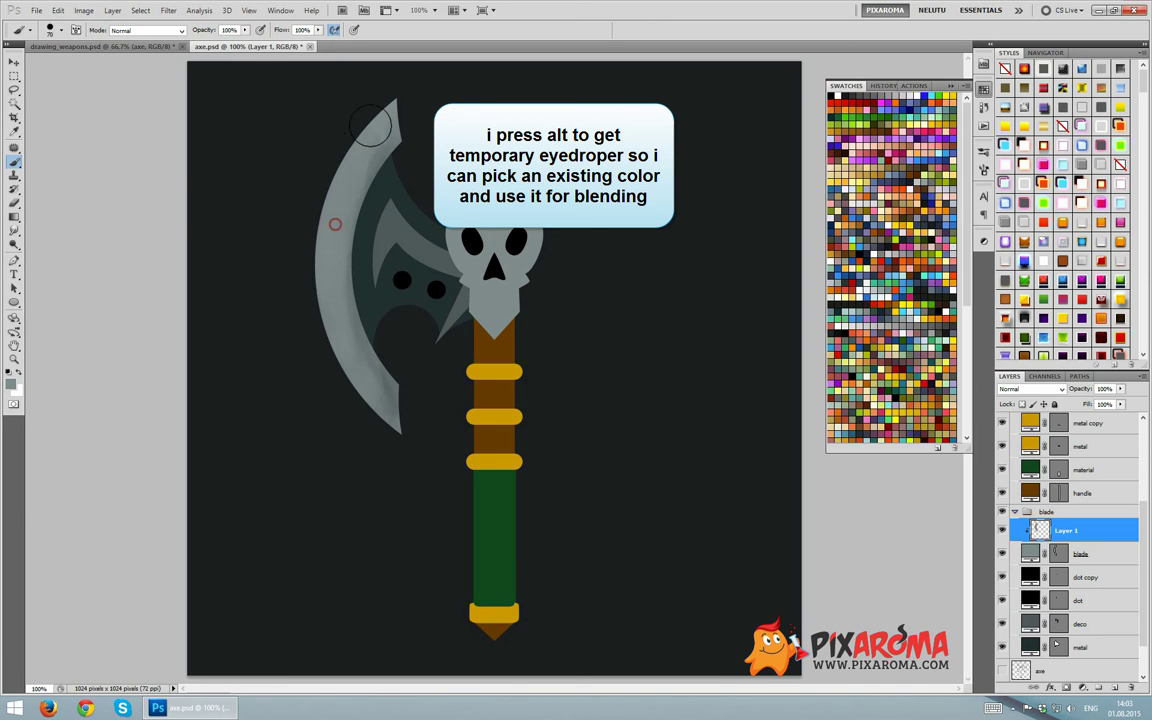
Set a 40 px soft brush to Linear Dodge (Add) and add Layer 2 clipped to the blade selection
{"action": "left_click", "coordinate": [62, 30]}
{"action": "left_click", "coordinate": [64, 110]}
{"action": "left_click", "coordinate": [140, 30]}
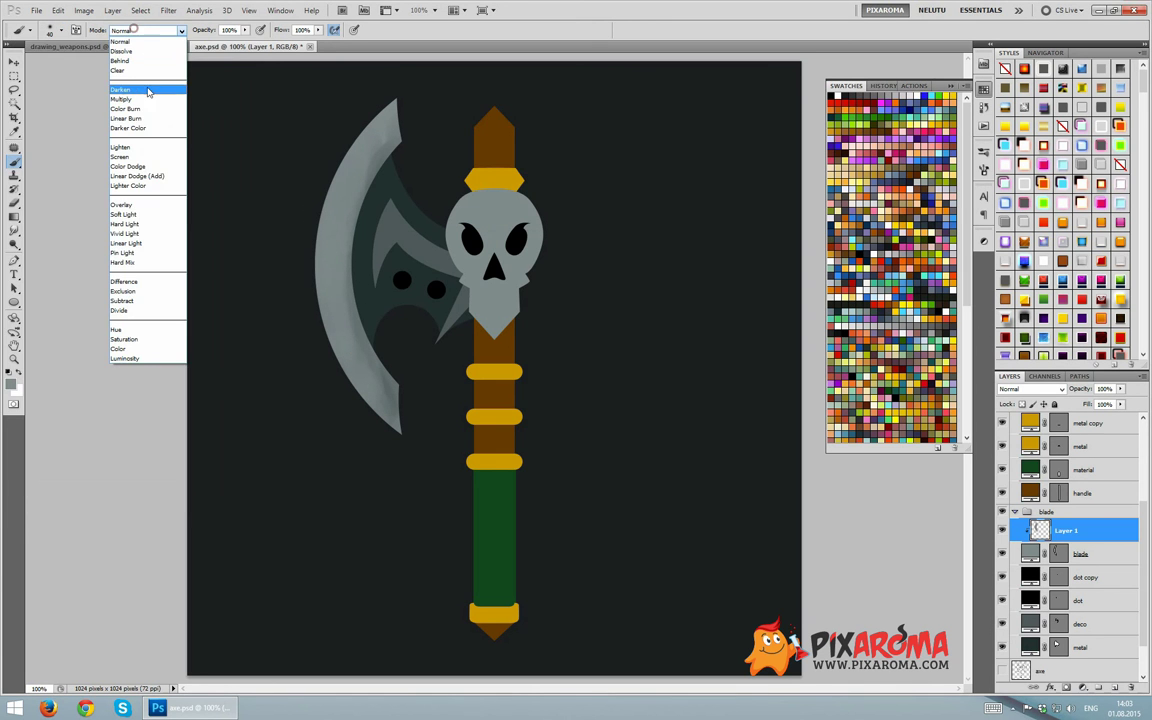
{"action": "left_click", "coordinate": [151, 178]}
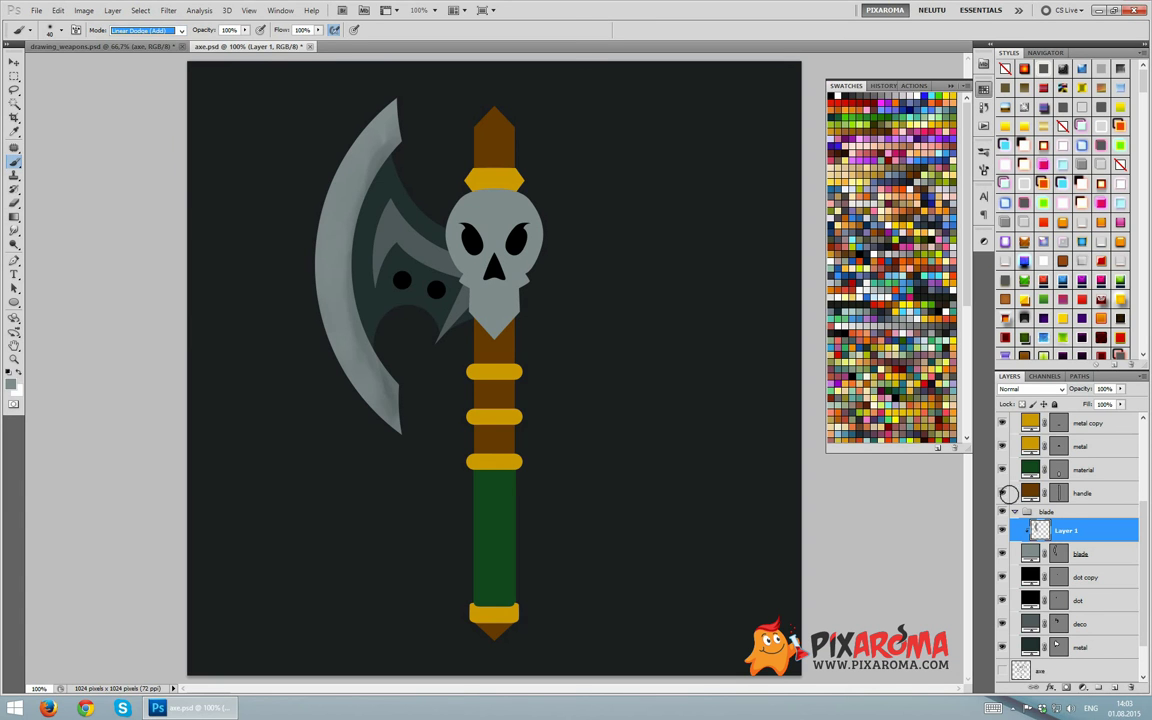
{"action": "left_click", "coordinate": [1060, 553], "text": "ctrl"}
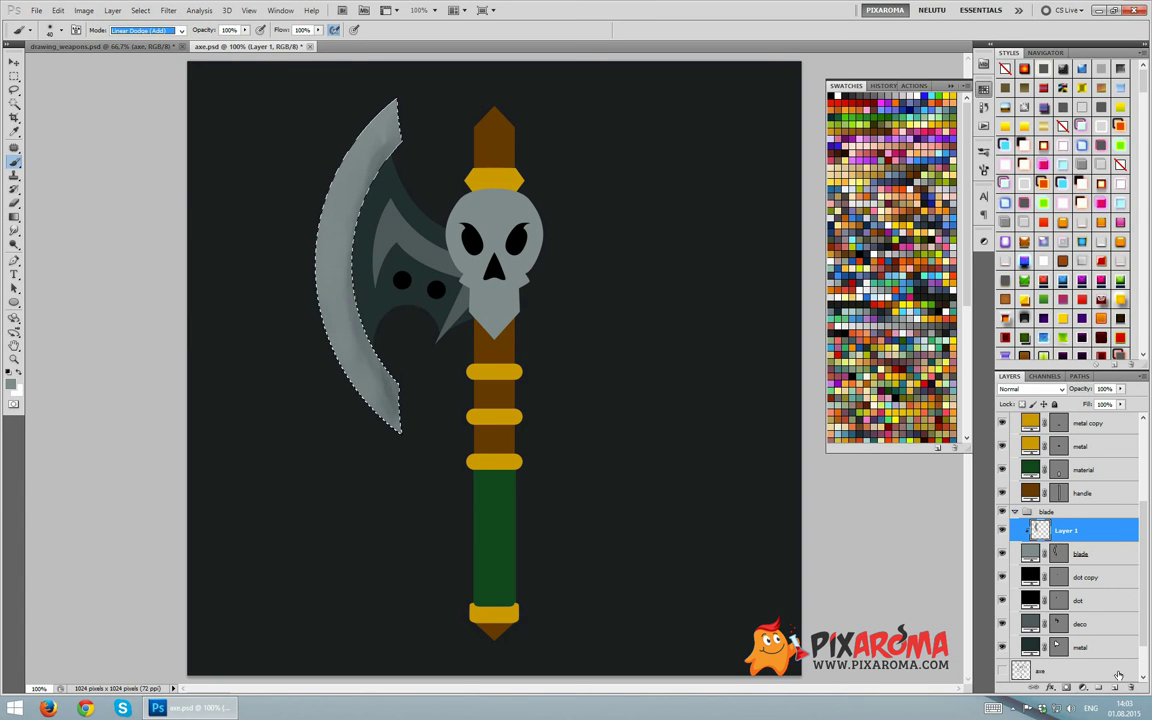
{"action": "key", "text": "ctrl+shift+alt+n"}
{"action": "left_click", "coordinate": [1075, 545], "text": "alt"}
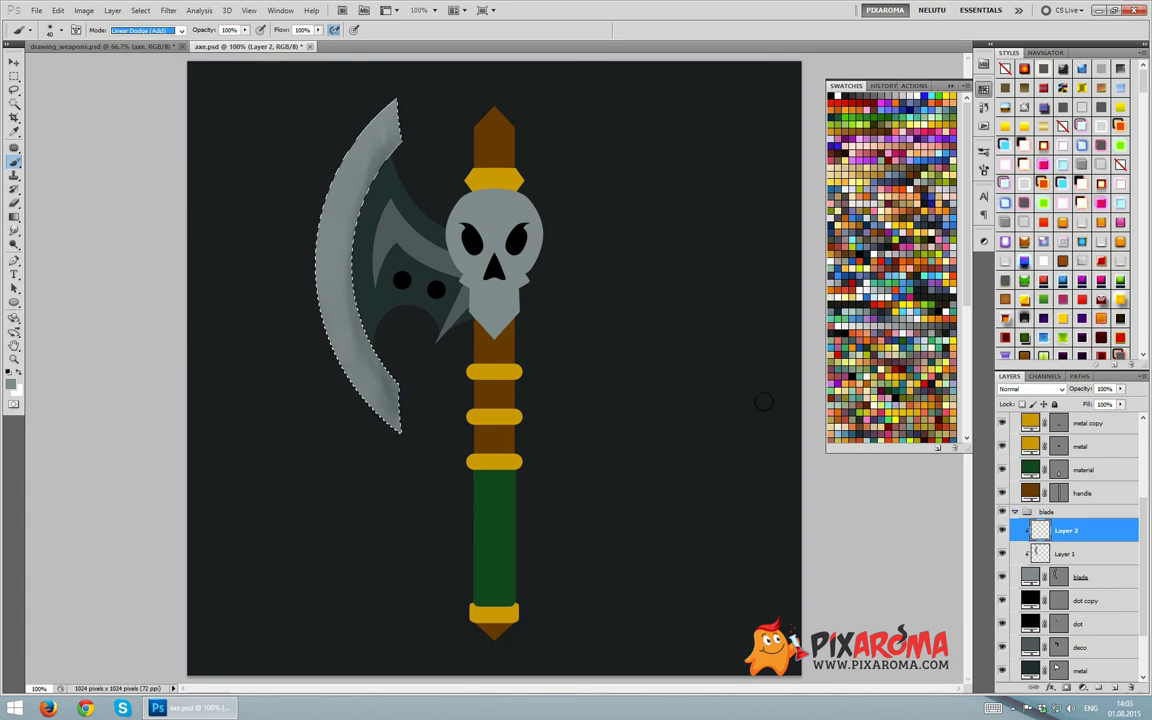
Contract the blade selection by 5 pixels and paint a light highlight on the upper blade
{"action": "left_click", "coordinate": [141, 11]}
{"action": "mouse_move", "coordinate": [151, 142]}
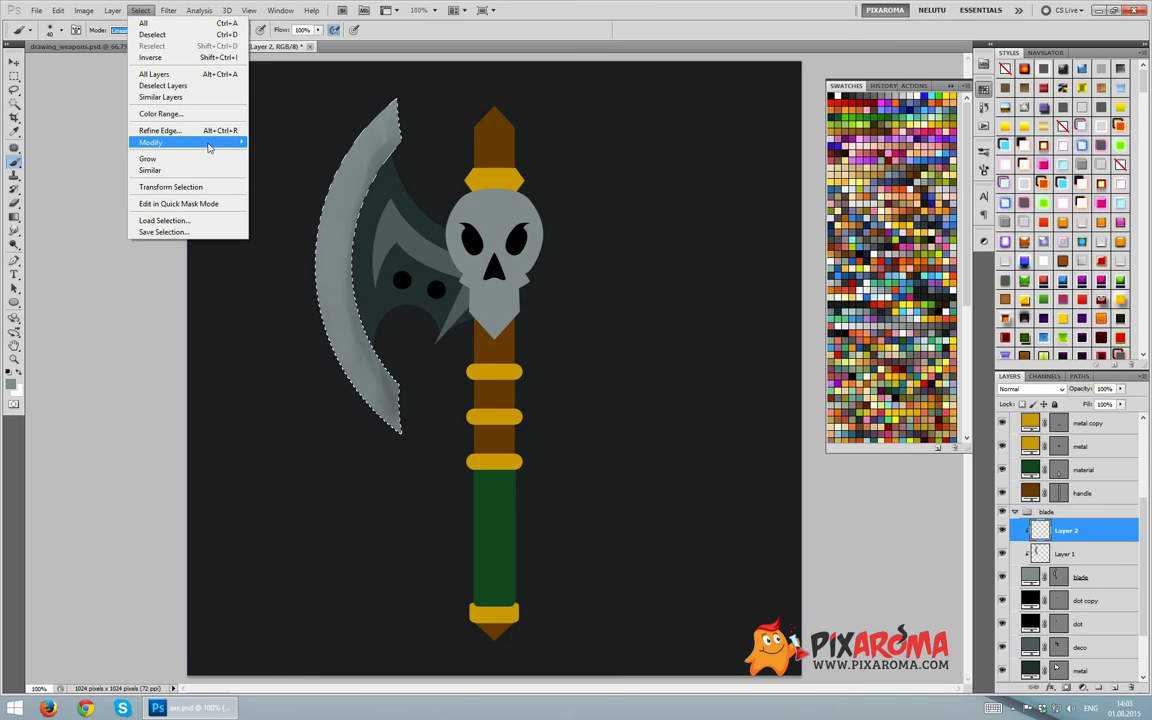
{"action": "left_click", "coordinate": [292, 177]}
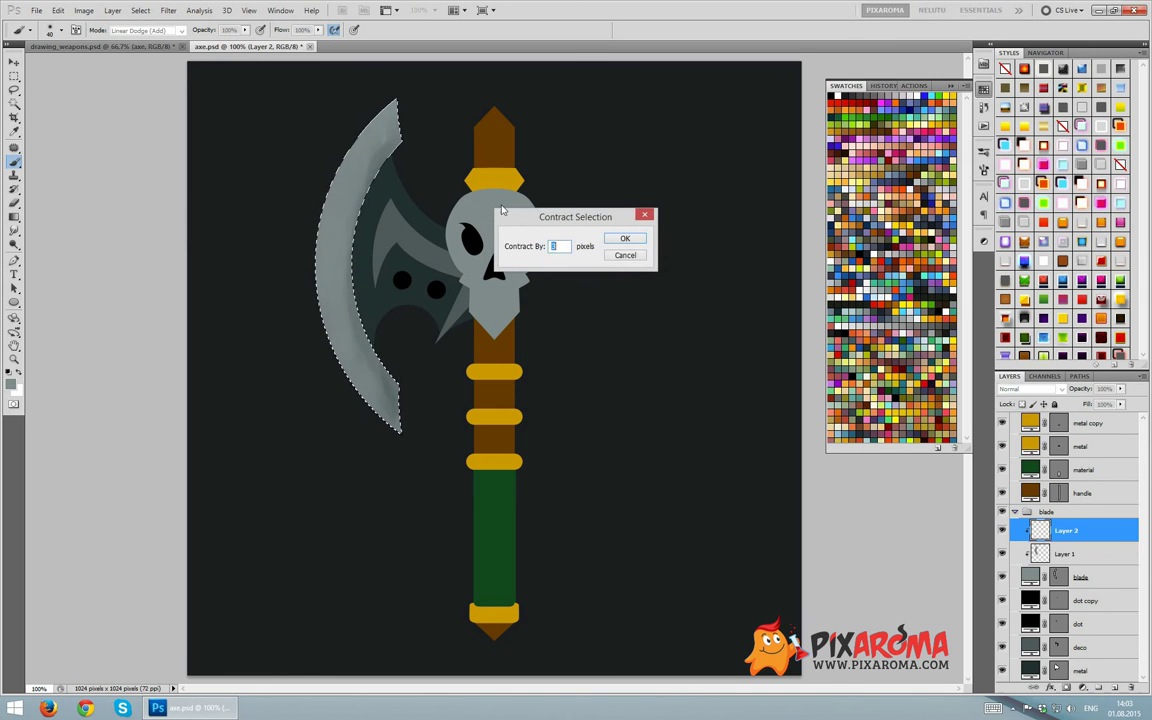
{"action": "left_click", "coordinate": [624, 238]}
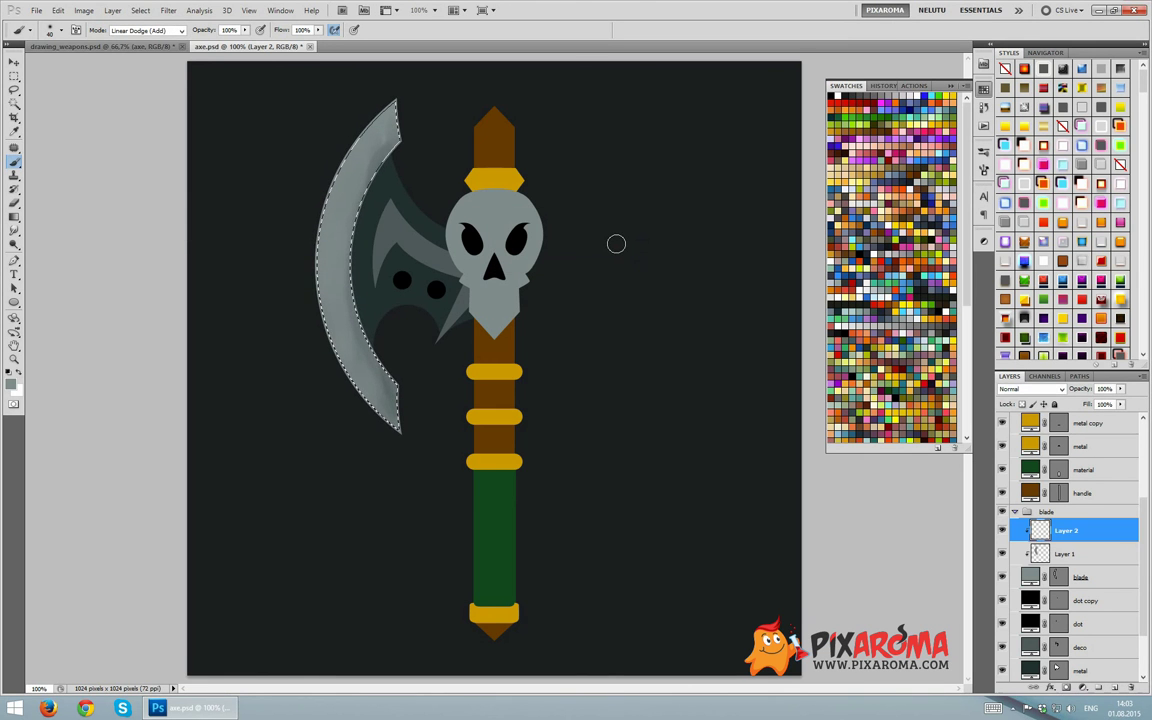
{"action": "left_click_drag", "start_coordinate": [330, 165], "coordinate": [322, 255]}
{"action": "left_click", "coordinate": [141, 11]}
{"action": "mouse_move", "coordinate": [152, 142]}
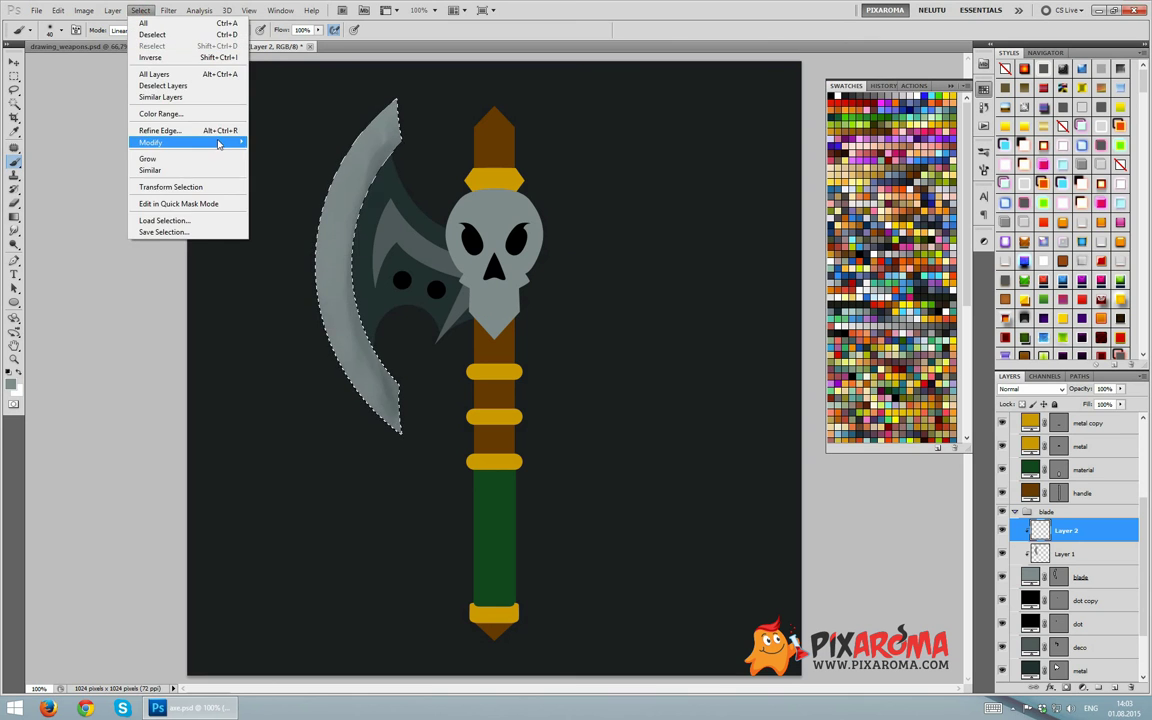
{"action": "left_click", "coordinate": [272, 177]}
{"action": "type", "text": "5"}
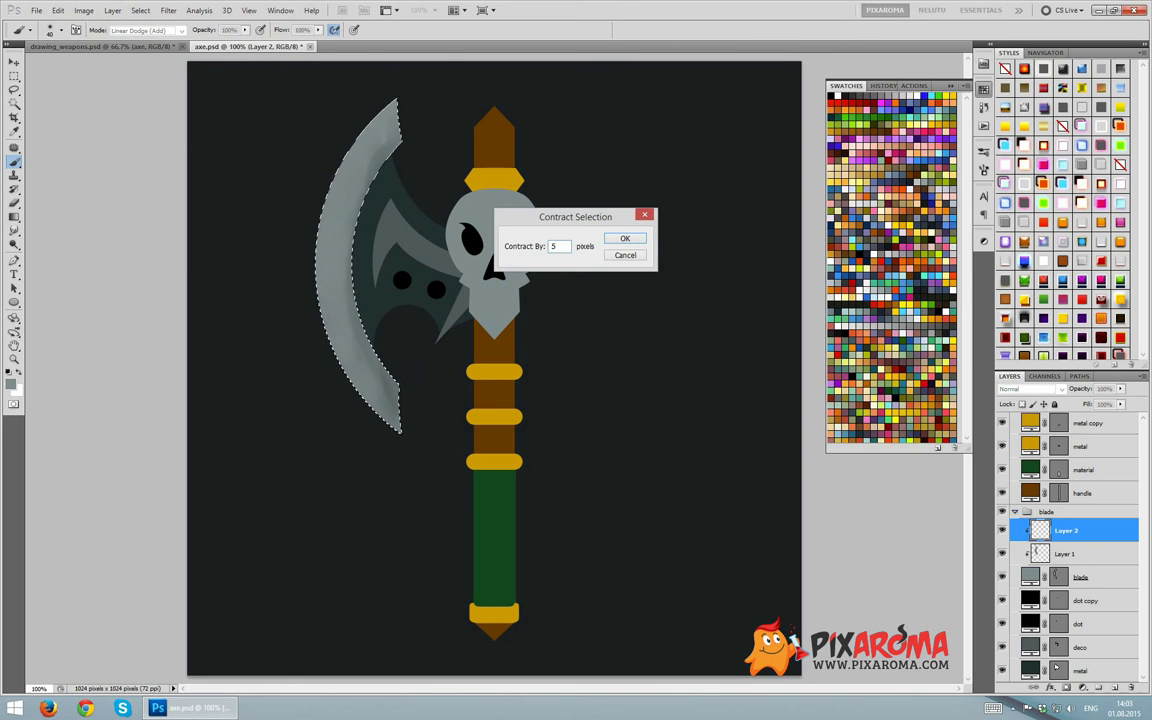
{"action": "key", "text": "Return"}
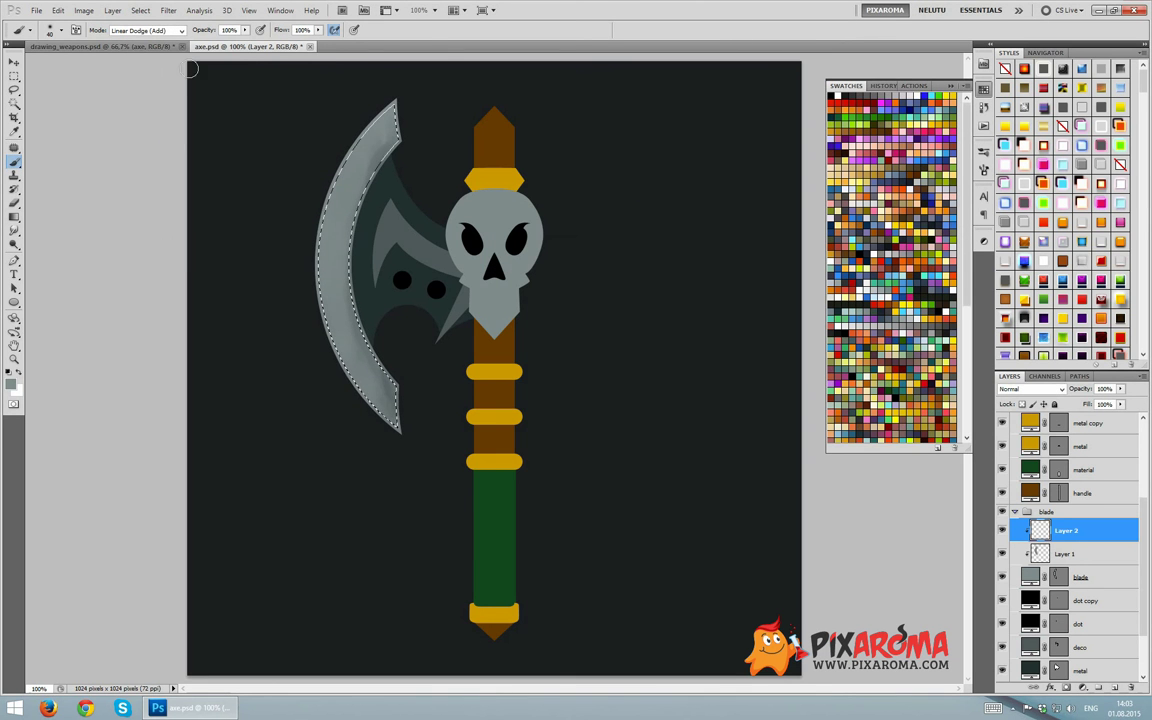
Invert the selection to the blade rim and paint highlights along its upper and left edge
{"action": "left_click", "coordinate": [141, 11]}
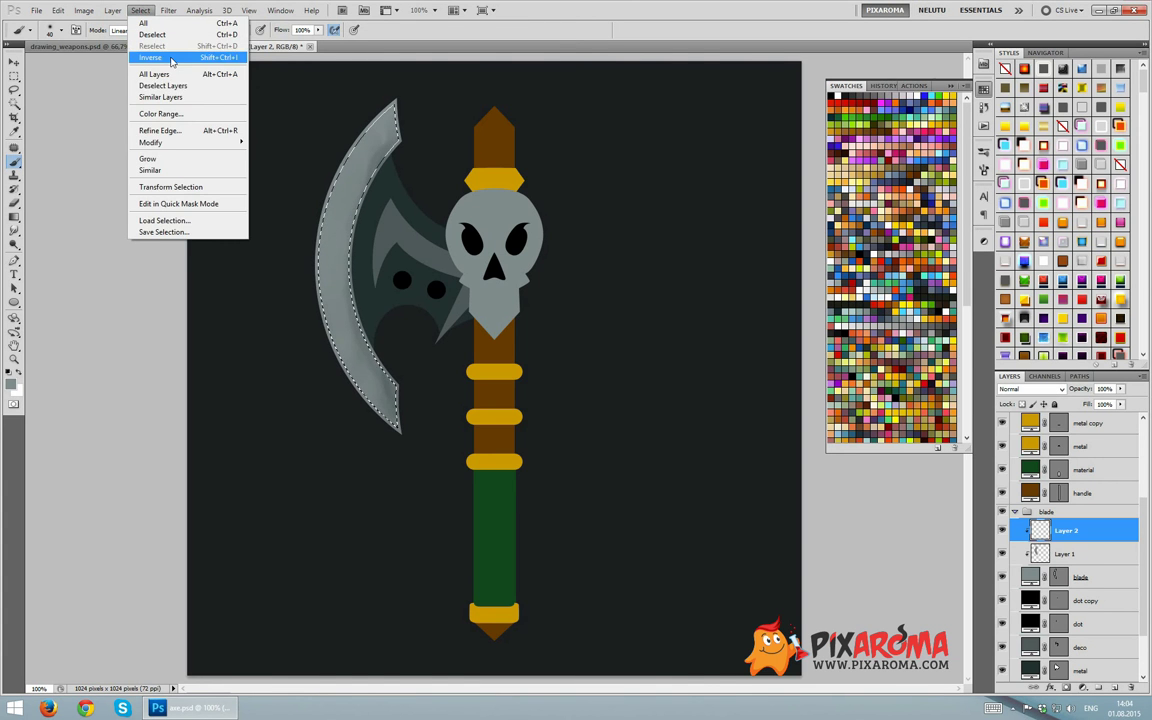
{"action": "left_click", "coordinate": [150, 57]}
{"action": "key", "text": "ctrl+h"}
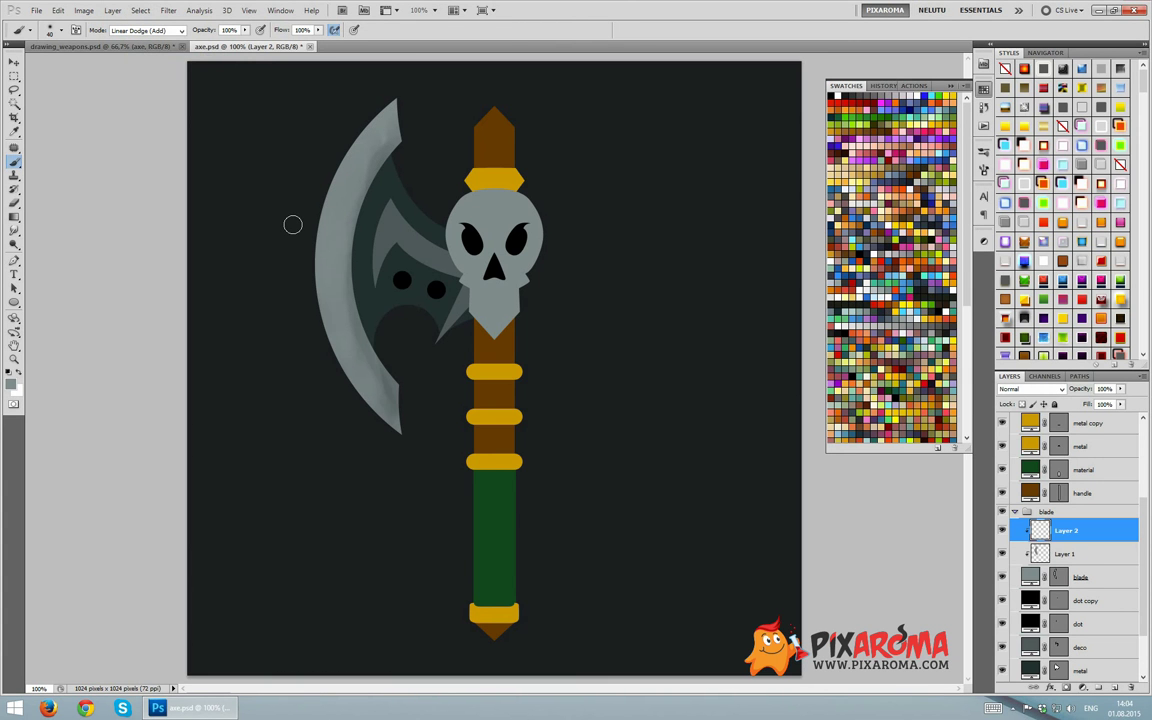
{"action": "key", "text": "bracketright"}
{"action": "key", "text": "bracketright"}
{"action": "key", "text": "bracketright"}
{"action": "mouse_move", "coordinate": [378, 116]}
{"action": "left_mouse_down"}
{"action": "mouse_move", "coordinate": [327, 186]}
{"action": "mouse_move", "coordinate": [320, 240]}
{"action": "left_mouse_up"}
{"action": "left_click_drag", "start_coordinate": [333, 176], "coordinate": [320, 290]}
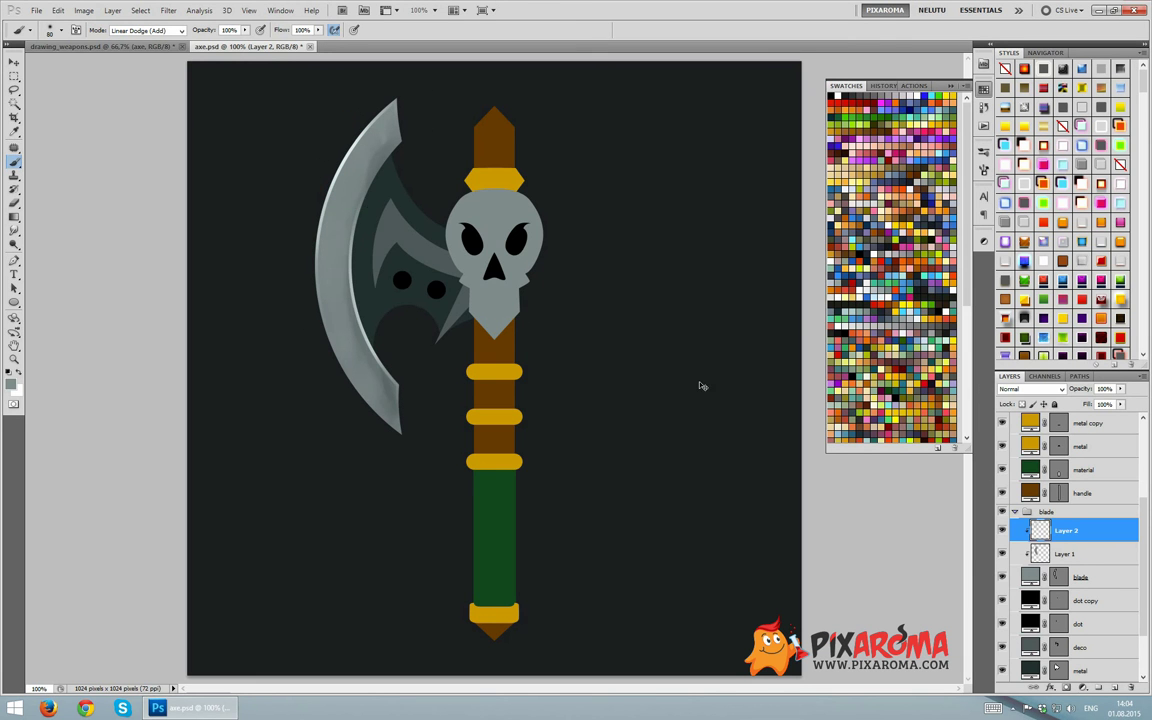
On a new Layer 3, paint bright 175 px highlights along the outer and lower blade edge
{"action": "left_click", "coordinate": [1087, 555]}
{"action": "left_click", "coordinate": [1112, 687]}
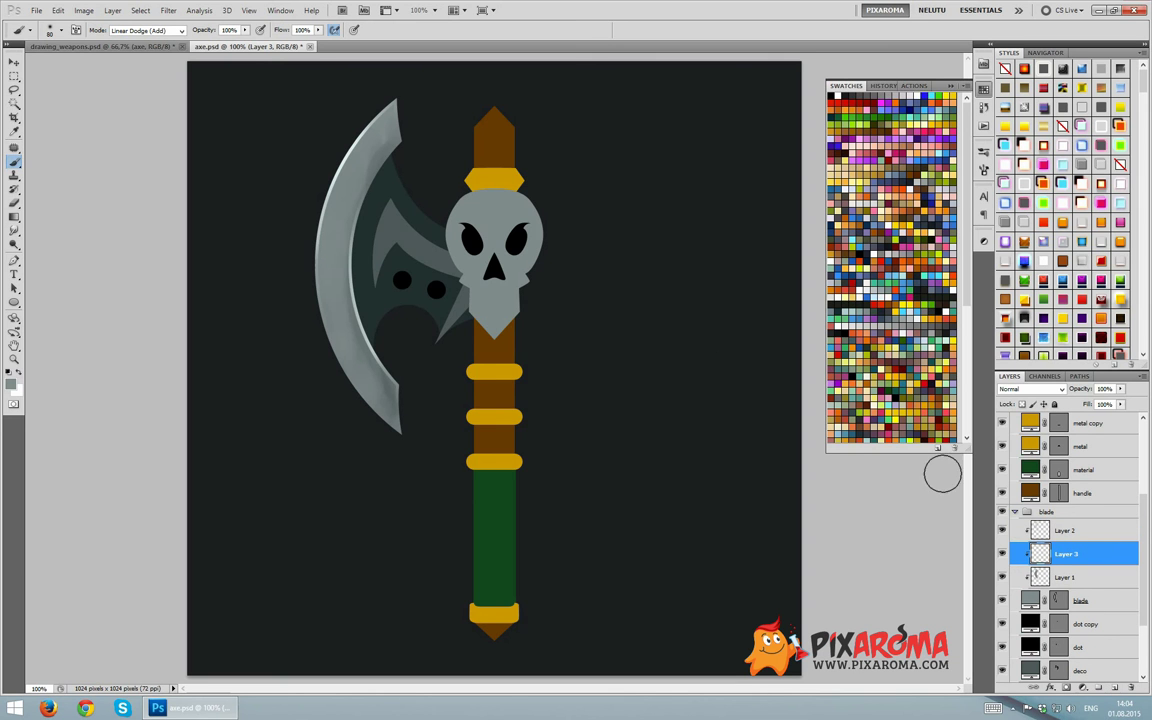
{"action": "key", "text": "bracketright"}
{"action": "key", "text": "bracketright"}
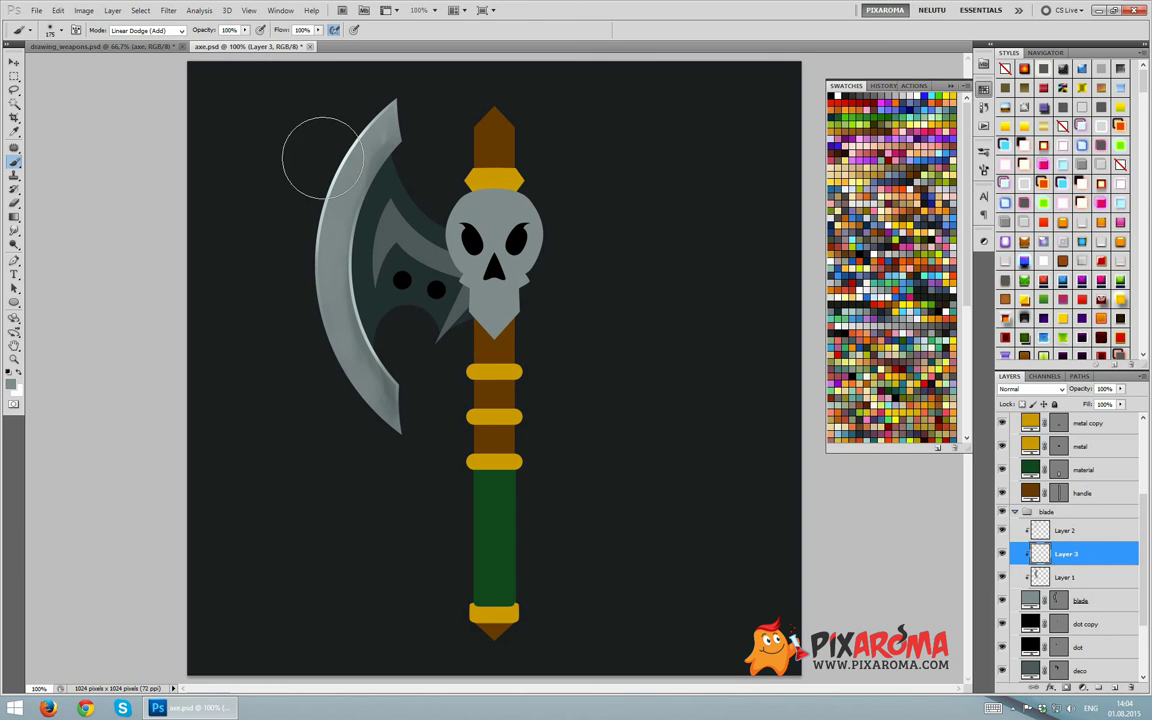
{"action": "key", "text": "bracketright"}
{"action": "key", "text": "bracketright"}
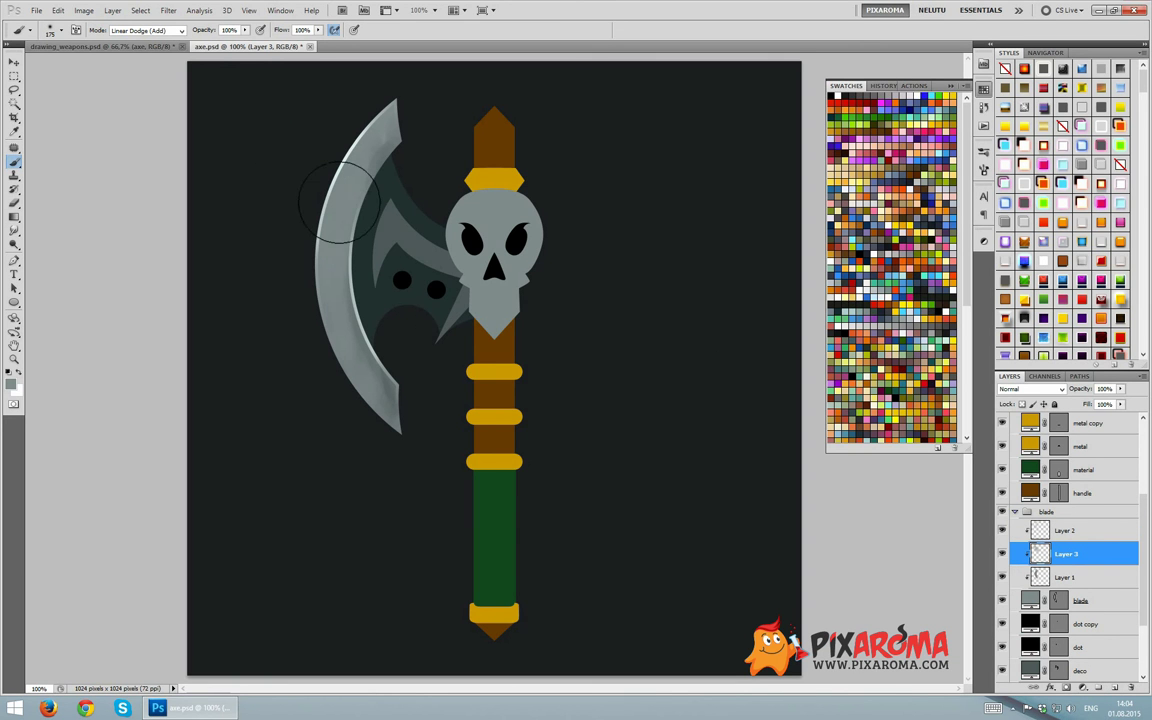
{"action": "left_click_drag", "start_coordinate": [333, 180], "coordinate": [385, 265]}
{"action": "key", "text": "ctrl+z"}
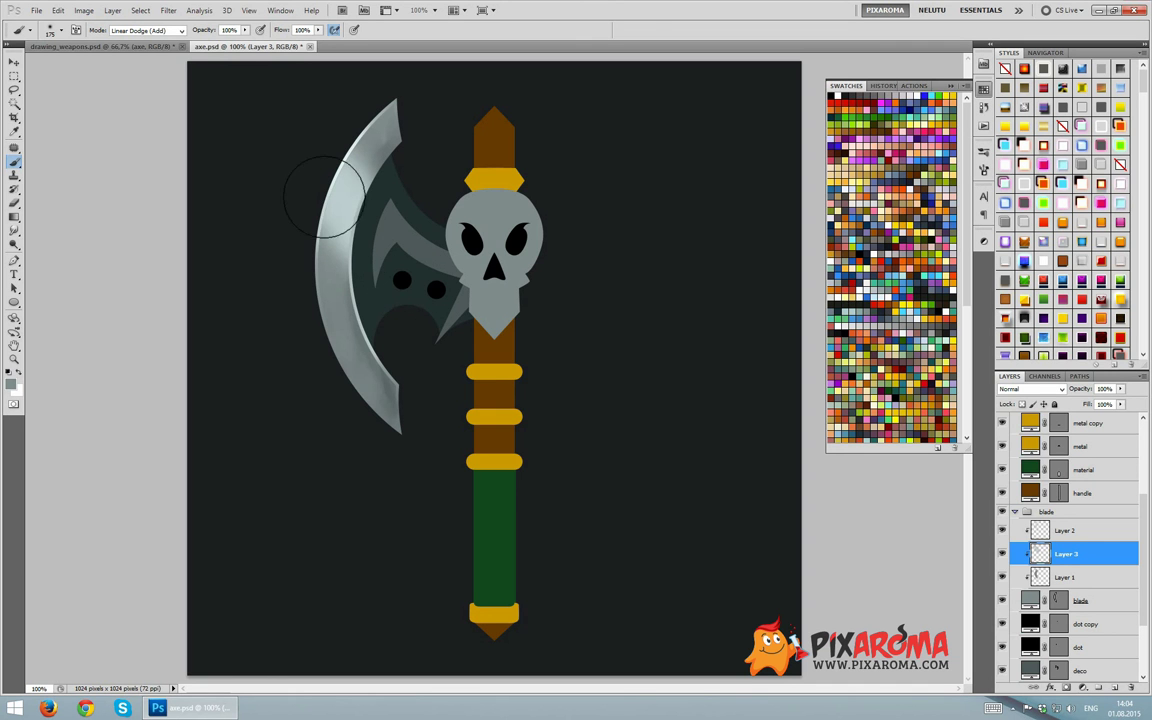
{"action": "left_click_drag", "start_coordinate": [300, 150], "coordinate": [325, 275]}
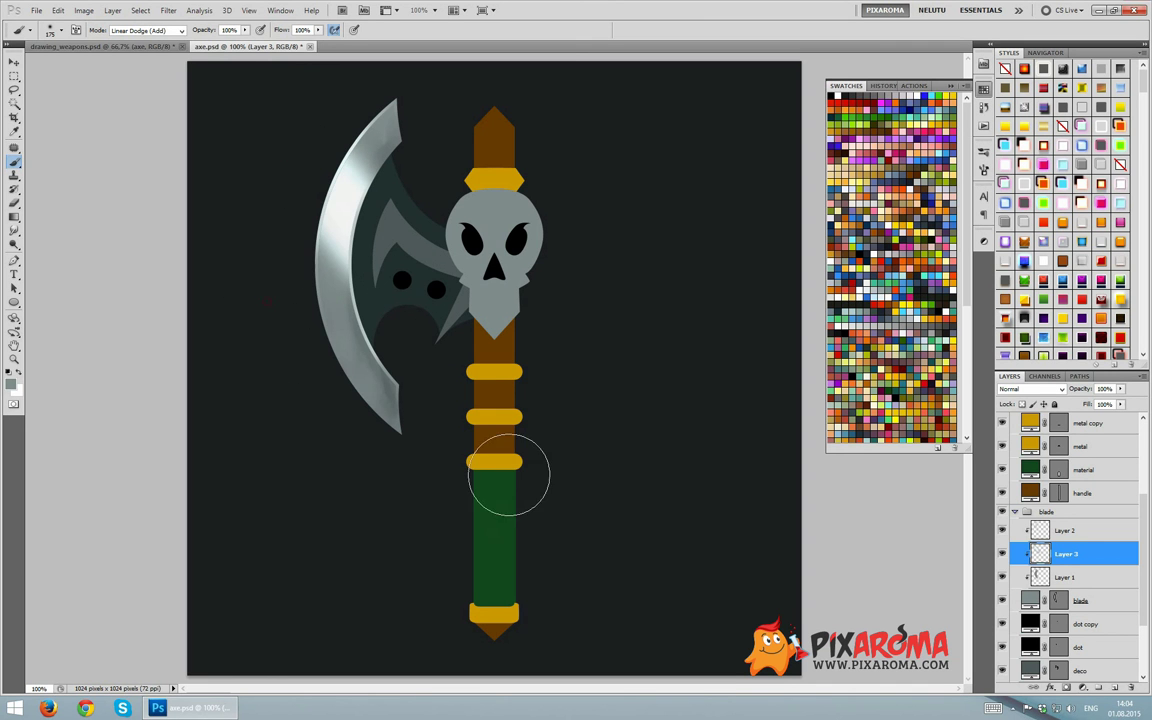
{"action": "left_click_drag", "start_coordinate": [288, 314], "coordinate": [360, 390]}
{"action": "left_click_drag", "start_coordinate": [278, 332], "coordinate": [350, 400]}
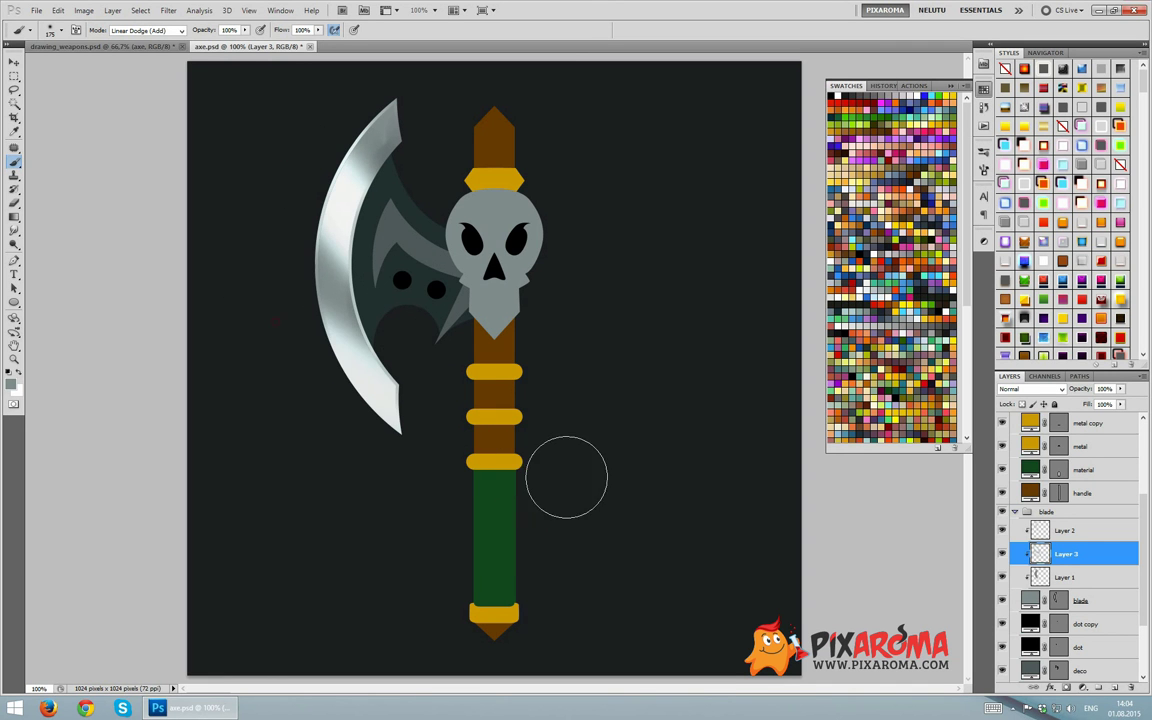
Review the blade in the Navigator and toggle Layer 2's highlights on and off to compare
{"action": "left_click", "coordinate": [1043, 53]}
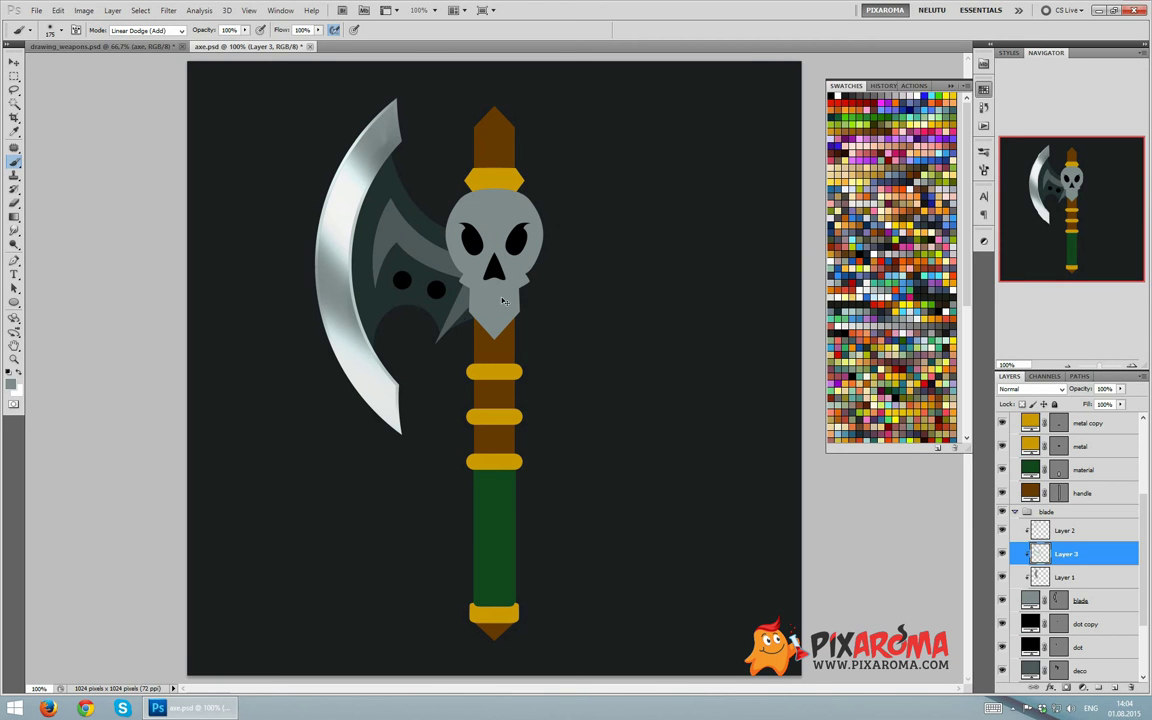
{"action": "scroll", "coordinate": [437, 302], "scroll_direction": "up", "scroll_amount": 2}
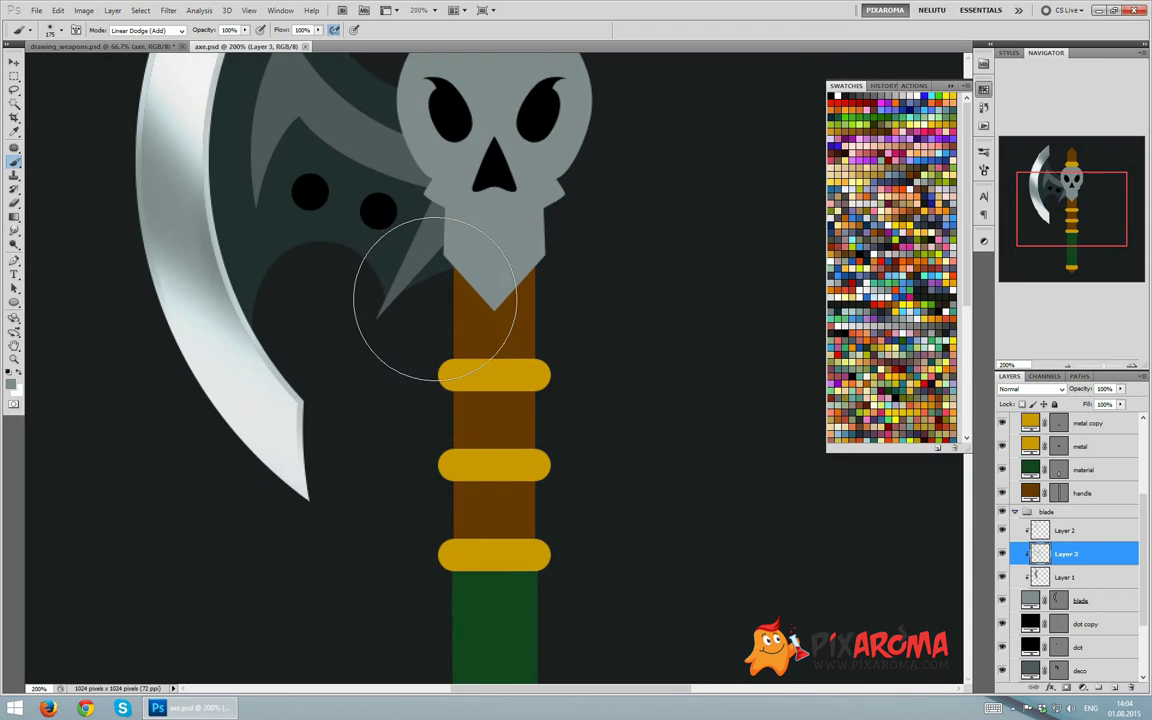
{"action": "scroll", "coordinate": [430, 300], "scroll_direction": "up", "scroll_amount": 1}
{"action": "scroll", "coordinate": [437, 320], "scroll_direction": "up", "scroll_amount": 1}
{"action": "scroll", "coordinate": [446, 302], "scroll_direction": "up", "scroll_amount": 1}
{"action": "scroll", "coordinate": [446, 302], "scroll_direction": "down", "scroll_amount": 2}
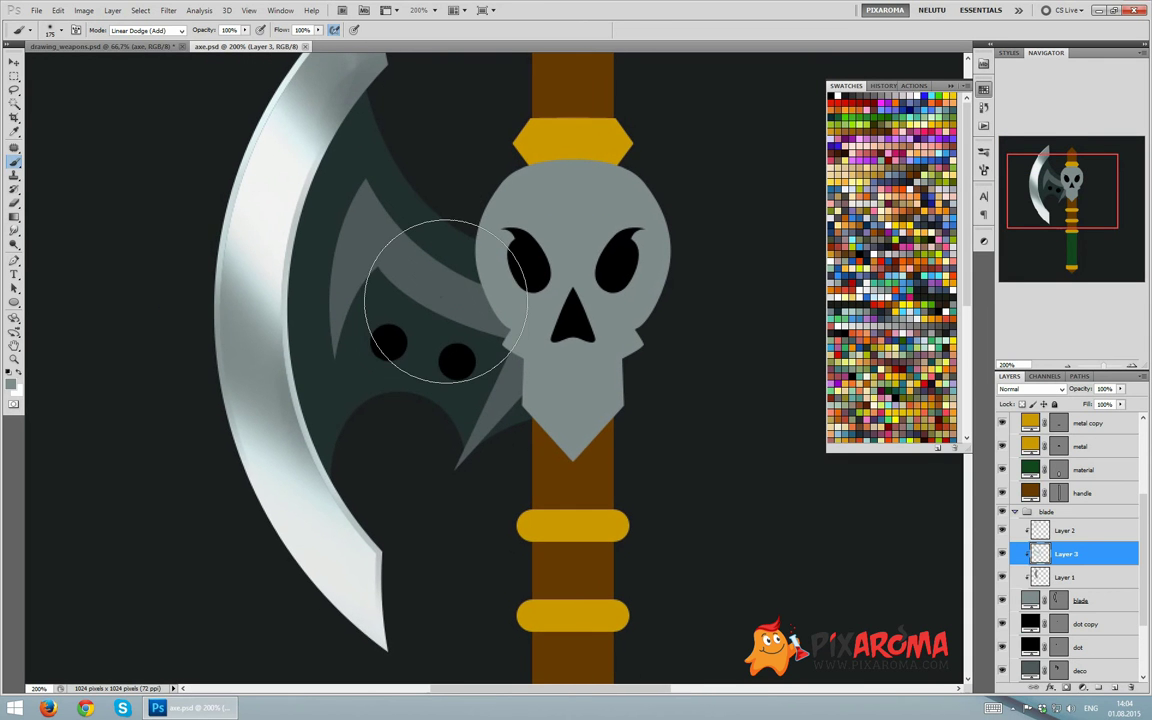
{"action": "scroll", "coordinate": [430, 300], "scroll_direction": "down", "scroll_amount": 1}
{"action": "scroll", "coordinate": [446, 302], "scroll_direction": "down", "scroll_amount": 2}
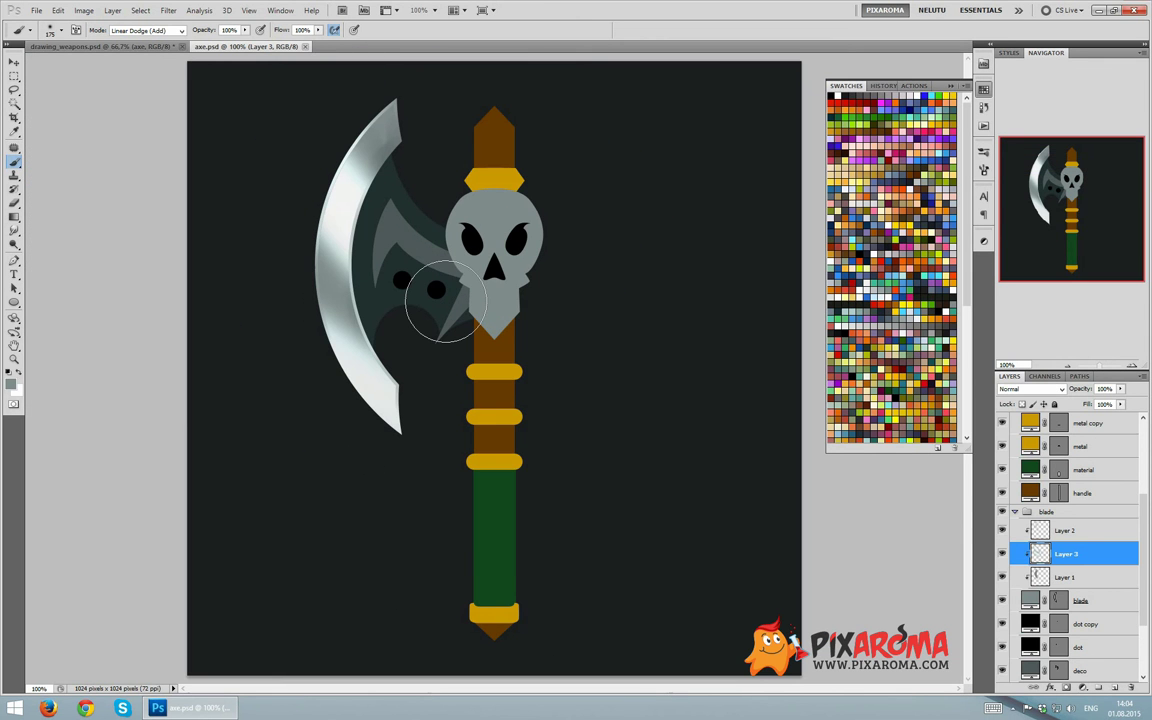
{"action": "left_click", "coordinate": [1003, 530]}
{"action": "left_click", "coordinate": [1062, 531]}
{"action": "left_click", "coordinate": [1004, 531]}
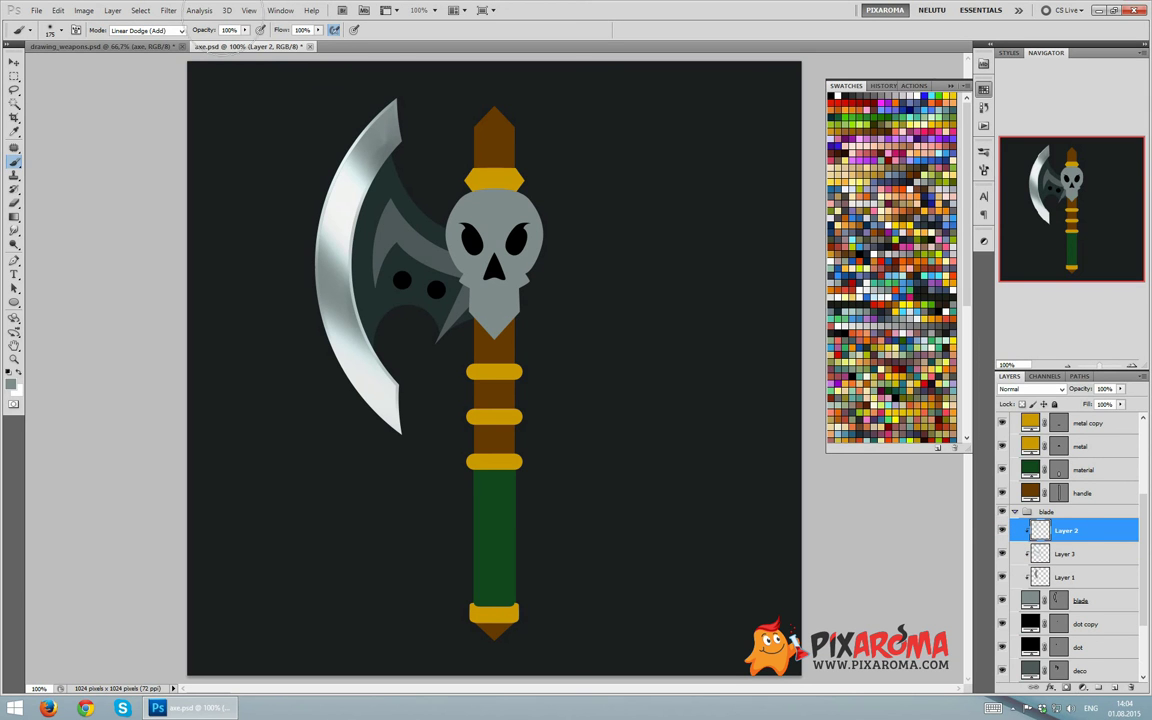
Apply a 0.6 px Gaussian Blur to Layer 2's highlights and add an empty Layer 4 above
{"action": "left_click", "coordinate": [168, 10]}
{"action": "mouse_move", "coordinate": [176, 119]}
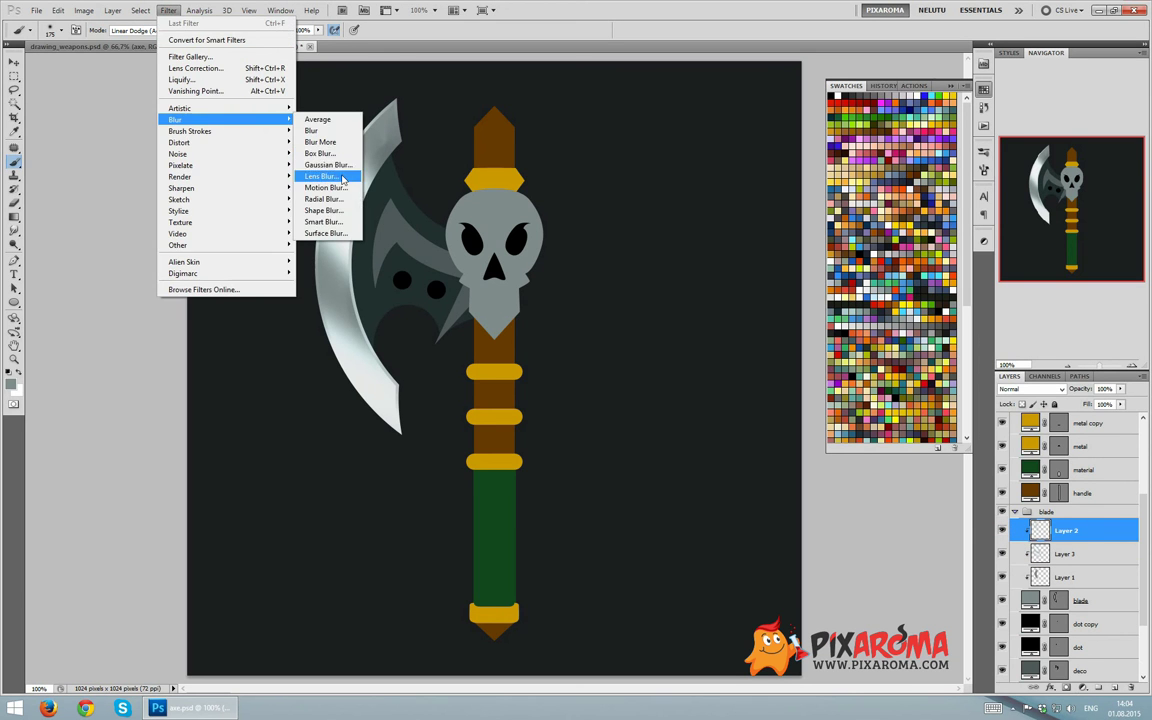
{"action": "left_click", "coordinate": [310, 160]}
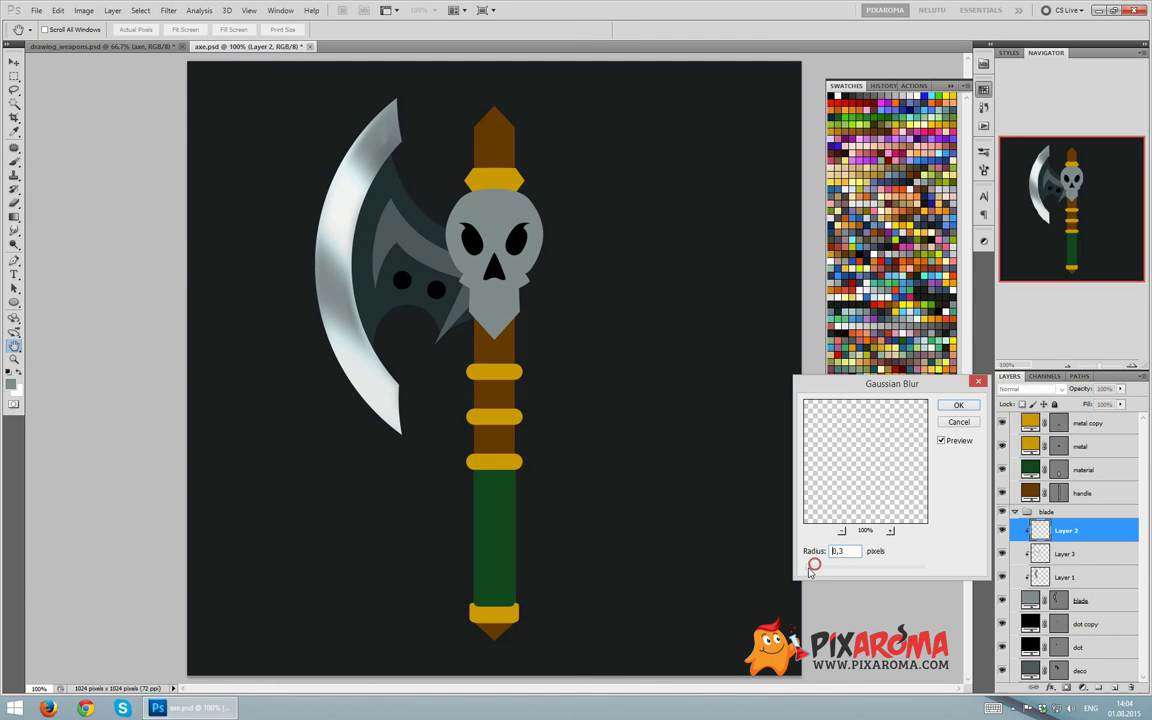
{"action": "left_click_drag", "start_coordinate": [837, 567], "coordinate": [812, 569]}
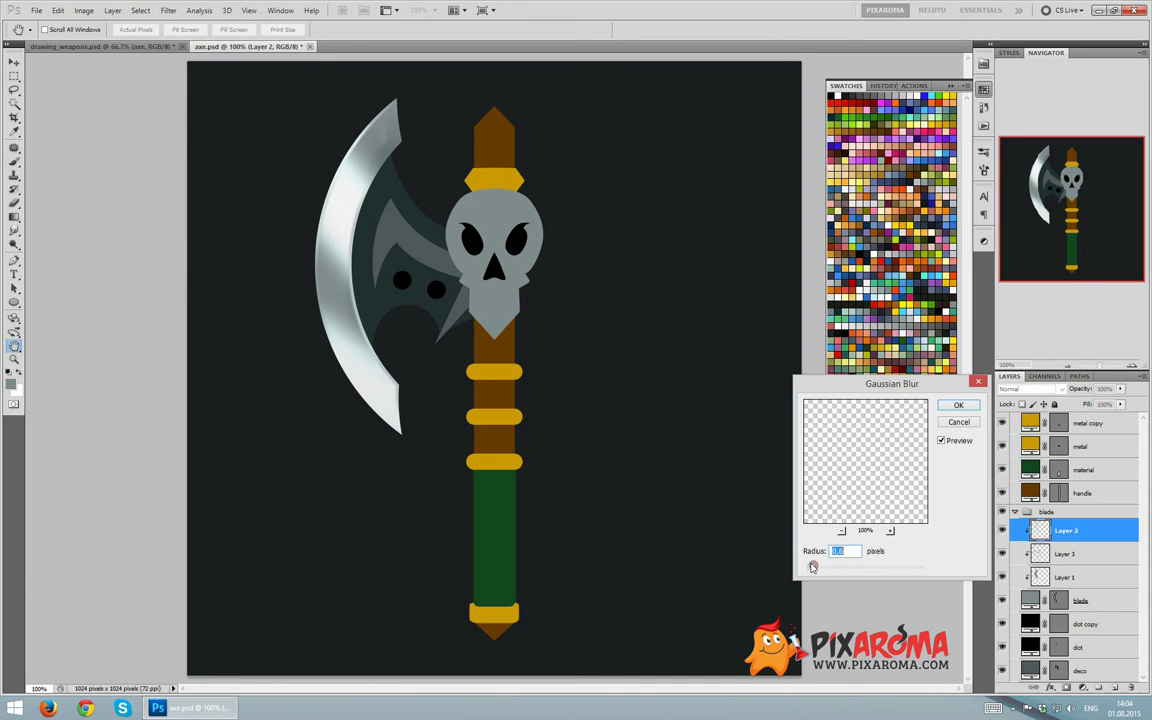
{"action": "left_click", "coordinate": [958, 421]}
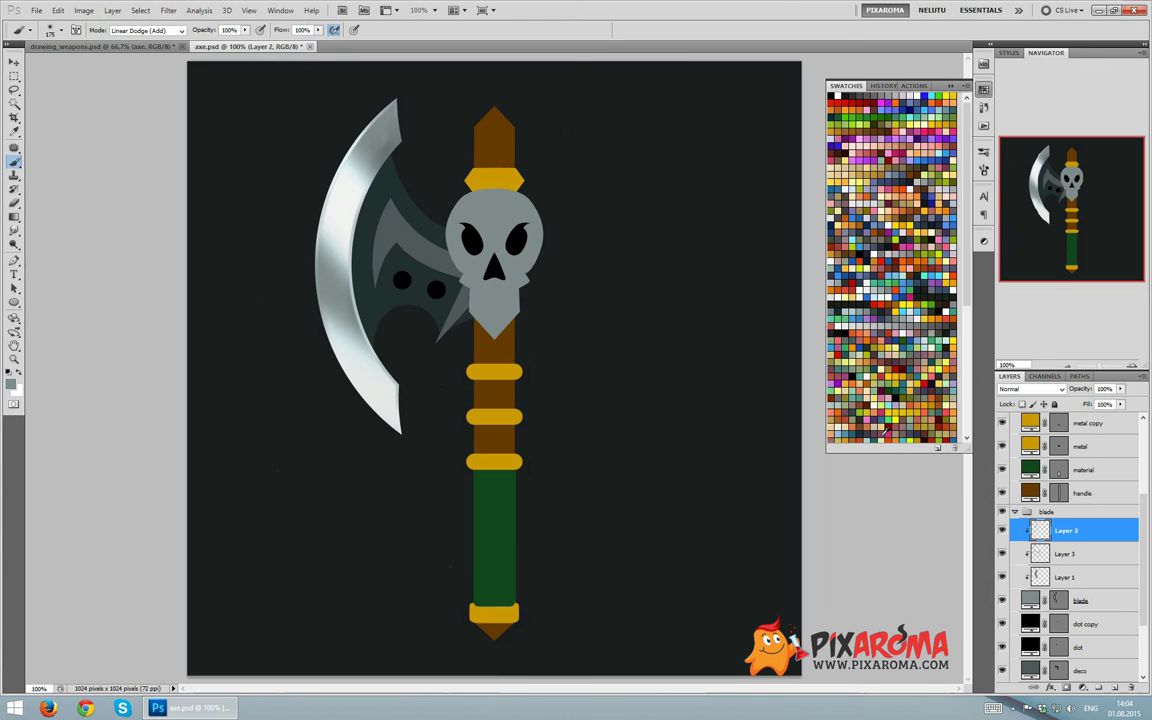
{"action": "left_click", "coordinate": [1113, 685]}
Clip Layer 4 to the blade, brush on an enlarged scribble texture, and fade it to about 7% opacity
{"action": "left_click", "coordinate": [1075, 540], "text": "alt"}
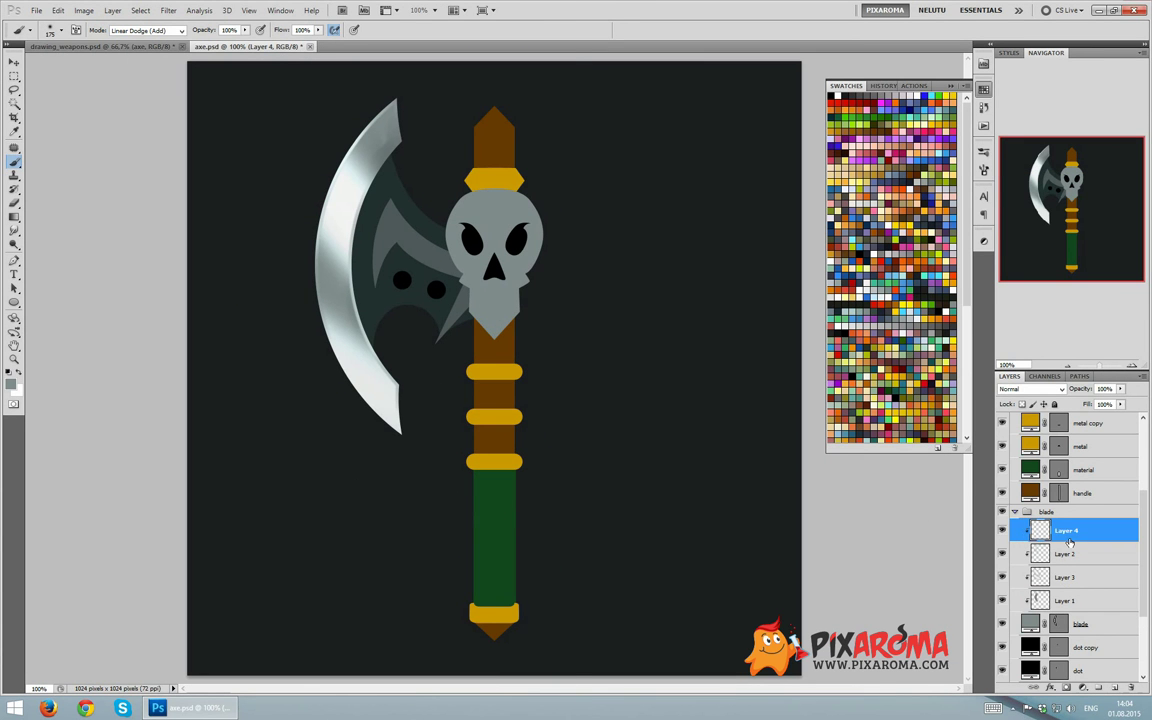
{"action": "left_click", "coordinate": [61, 30]}
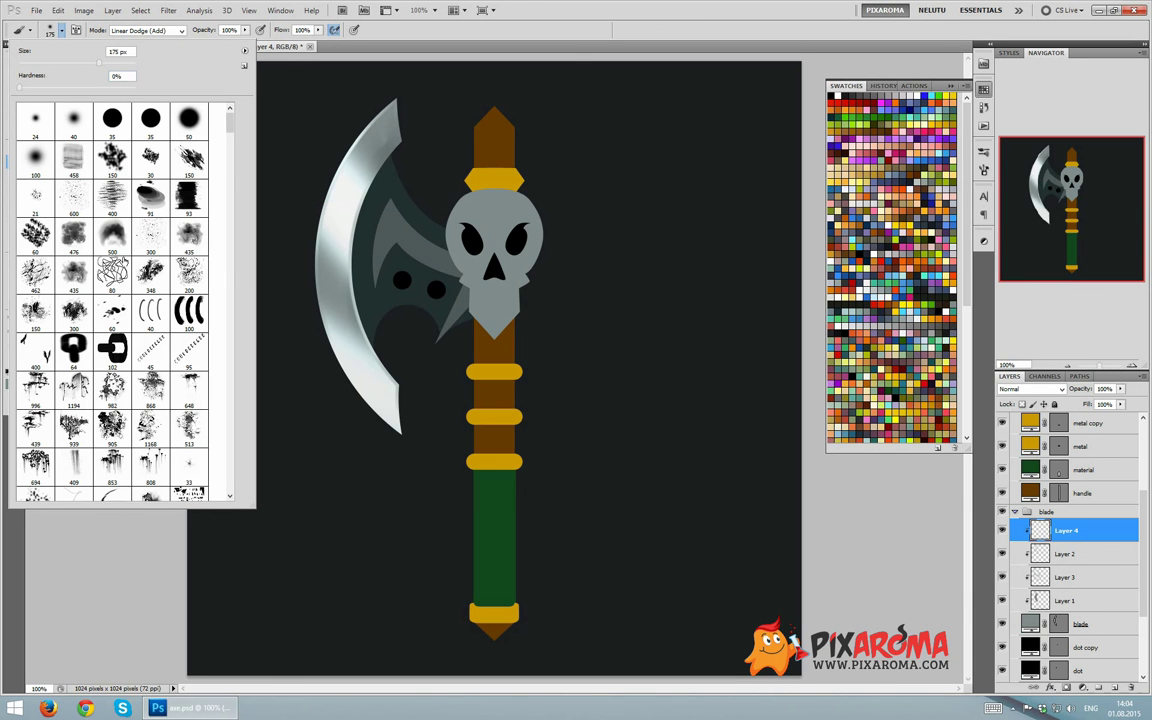
{"action": "left_click", "coordinate": [112, 268]}
{"action": "left_click", "coordinate": [321, 131]}
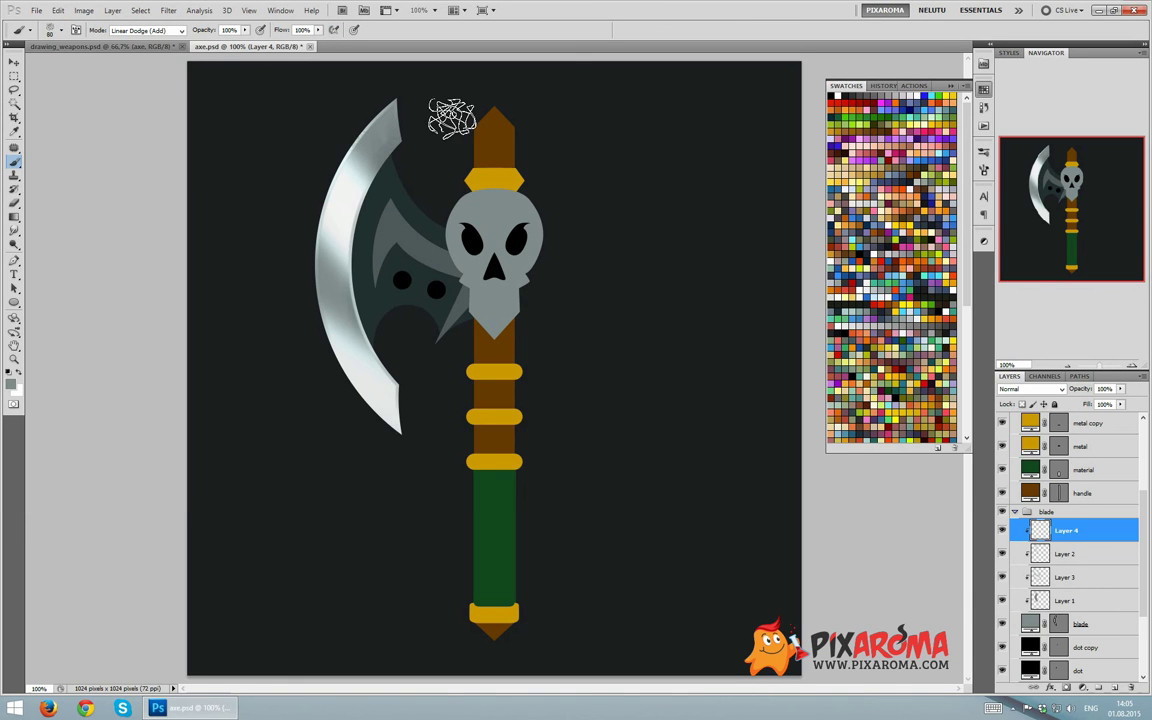
{"action": "left_click", "coordinate": [374, 152], "text": "alt"}
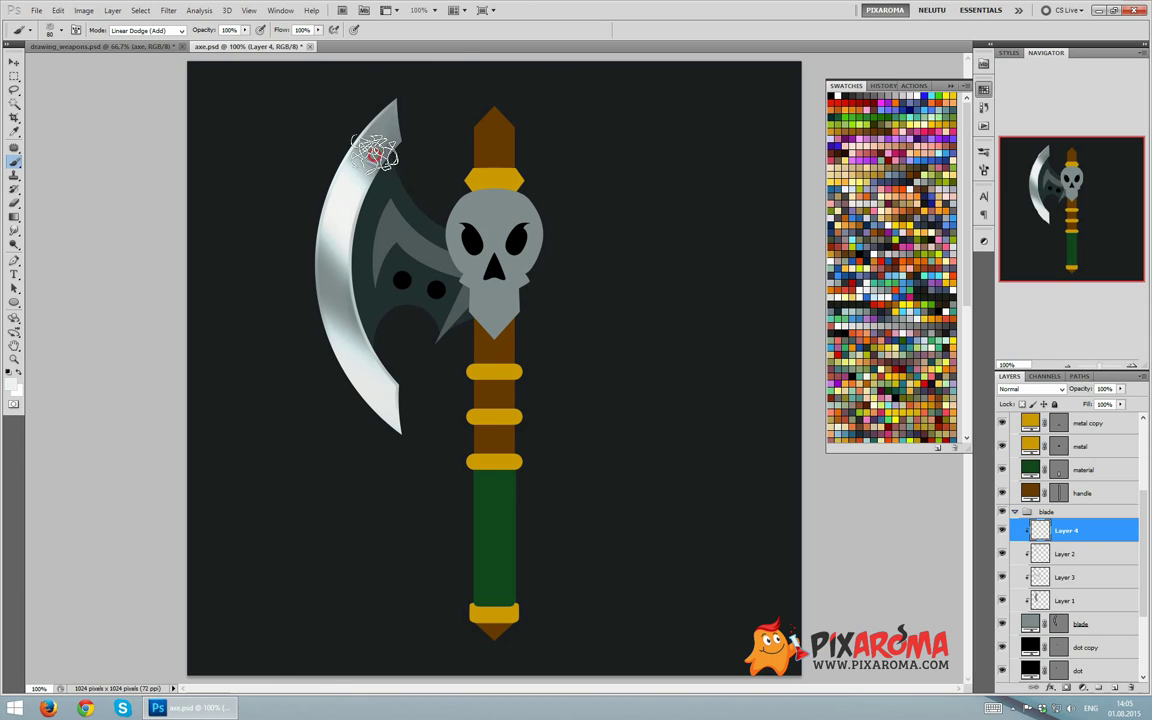
{"action": "key", "text": "bracketright"}
{"action": "key", "text": "bracketright"}
{"action": "key", "text": "bracketright"}
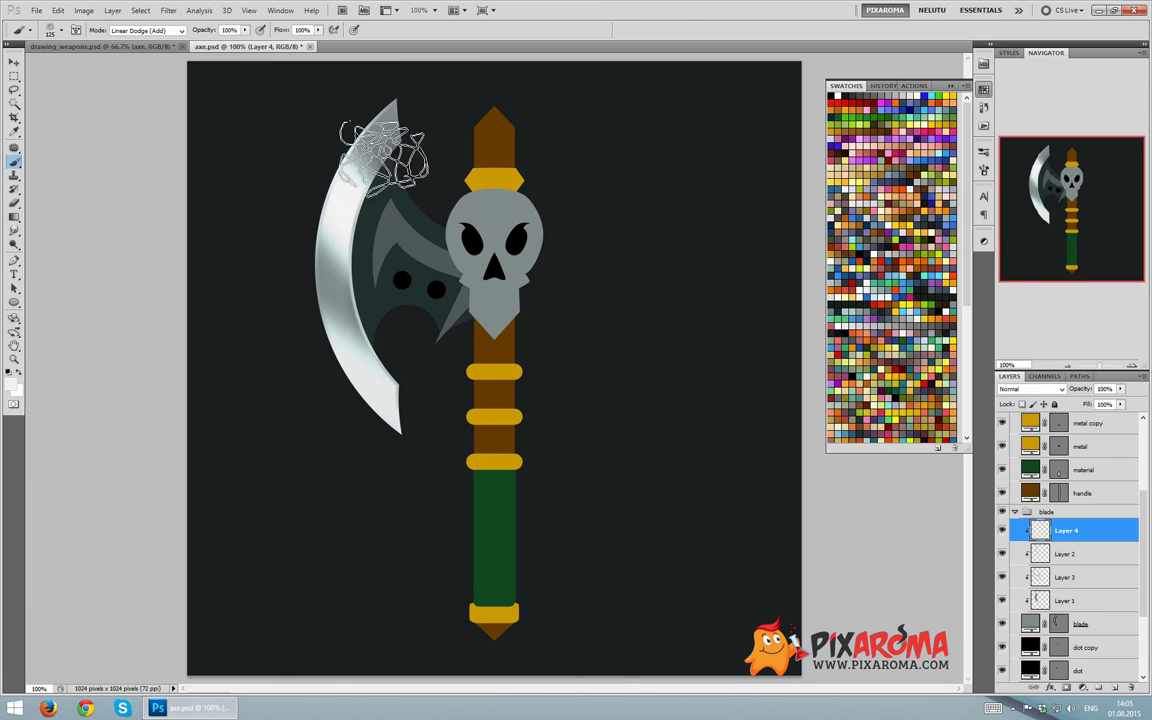
{"action": "key", "text": "bracketright"}
{"action": "key", "text": "bracketright"}
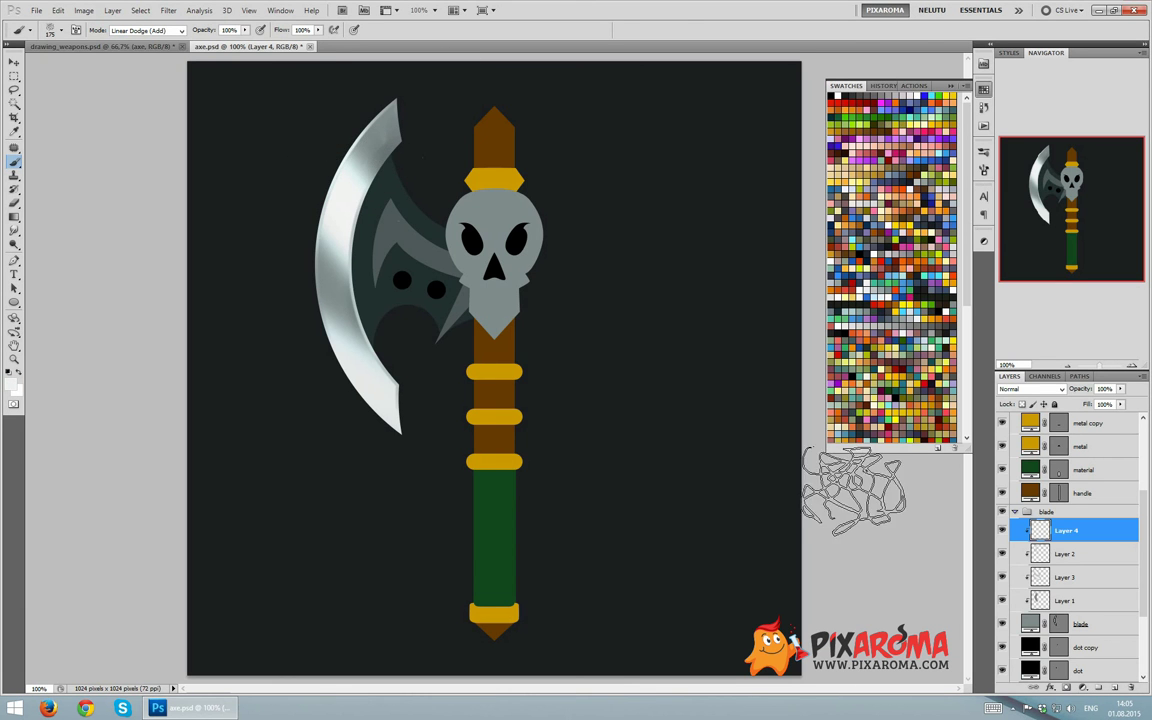
{"action": "left_click_drag", "start_coordinate": [365, 140], "coordinate": [386, 409]}
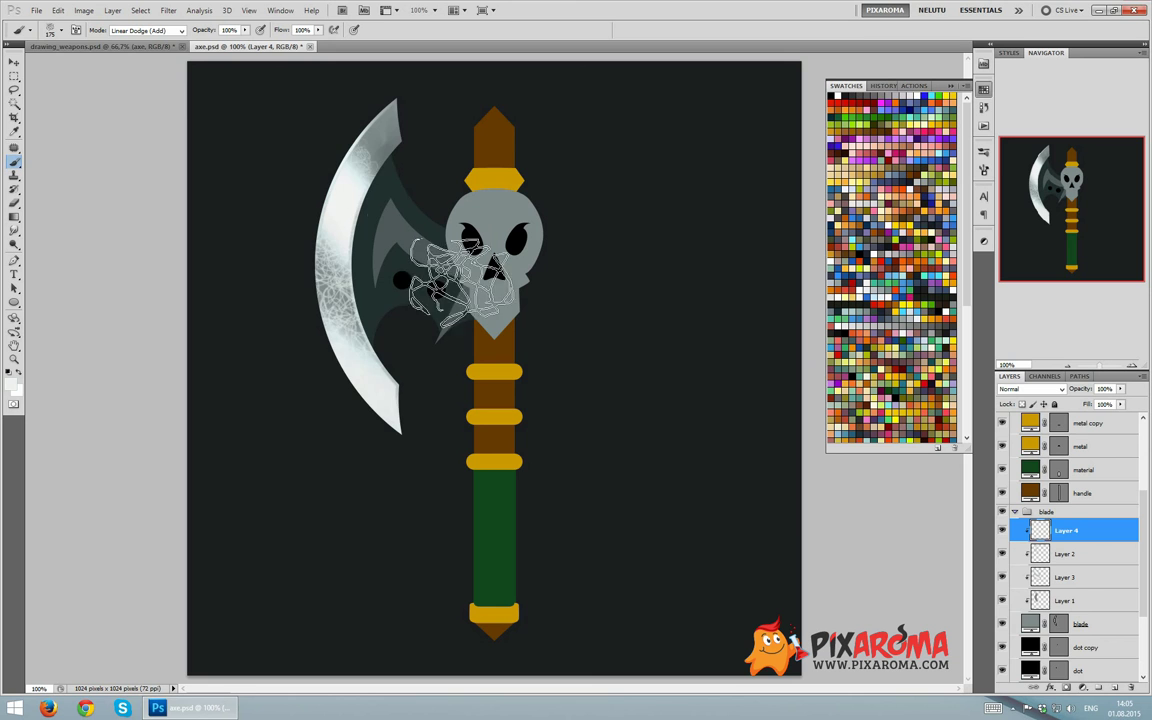
{"action": "left_click_drag", "start_coordinate": [395, 112], "coordinate": [355, 200]}
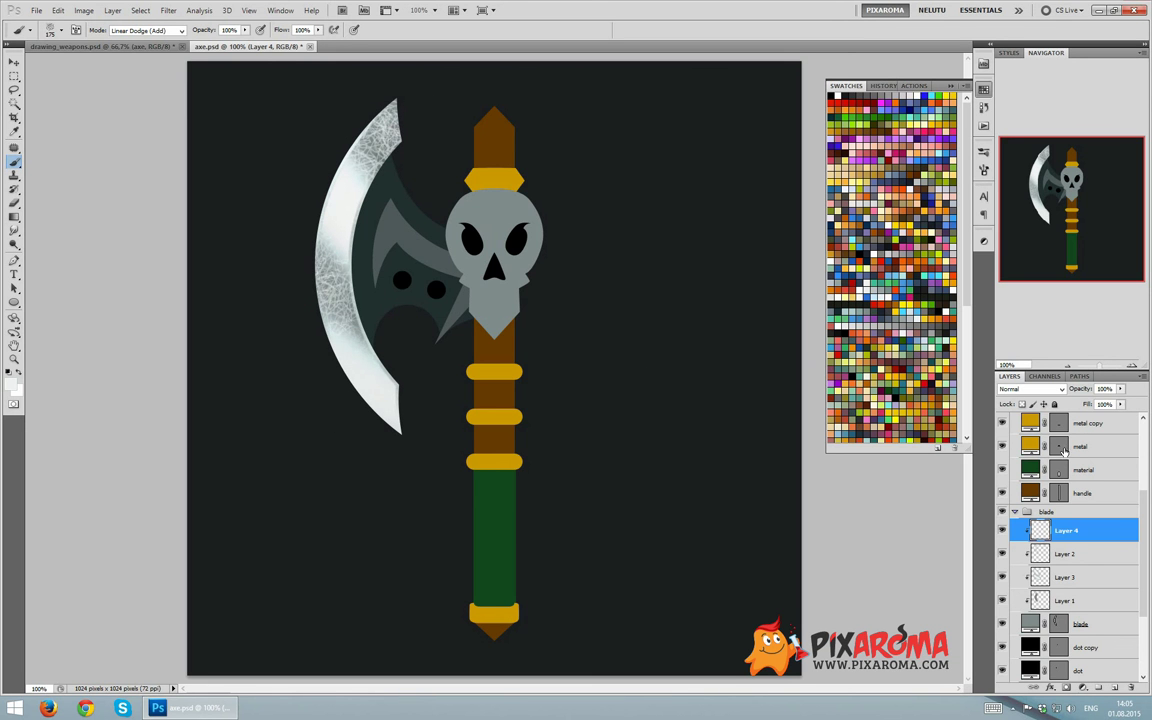
{"action": "left_click", "coordinate": [1121, 388]}
{"action": "left_click_drag", "start_coordinate": [1066, 401], "coordinate": [1064, 403]}
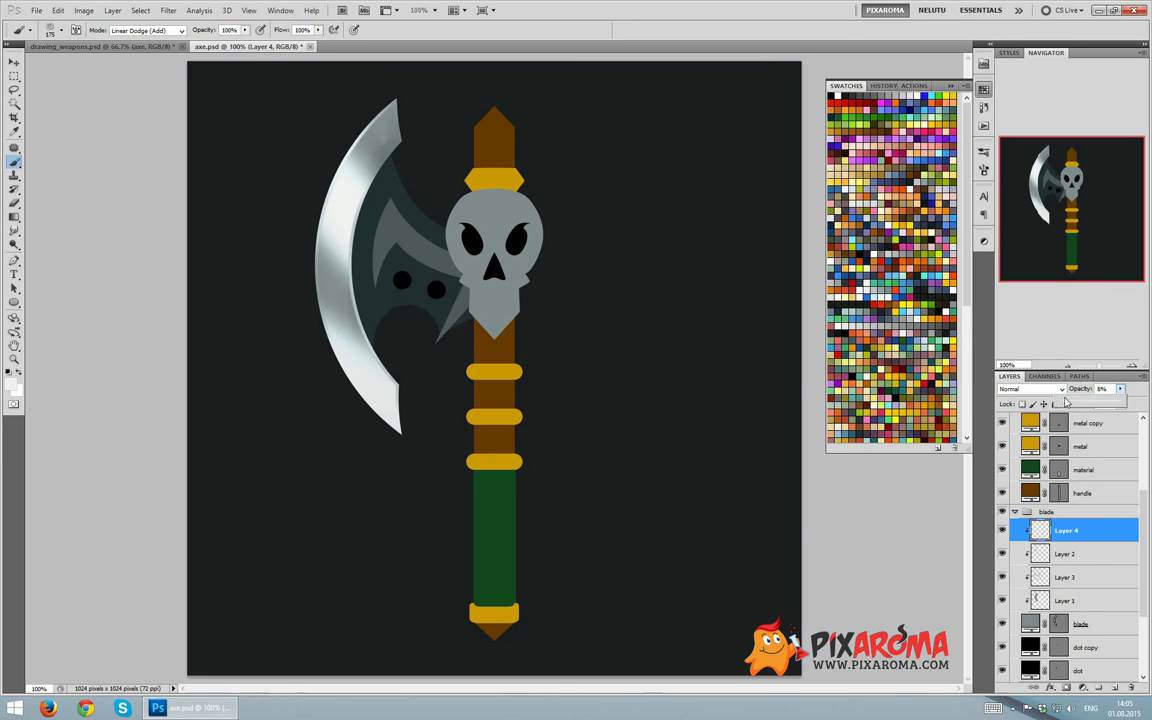
Set the brush size to 24 and add a new Layer 5 above the deco layer
{"action": "key", "text": "s"}
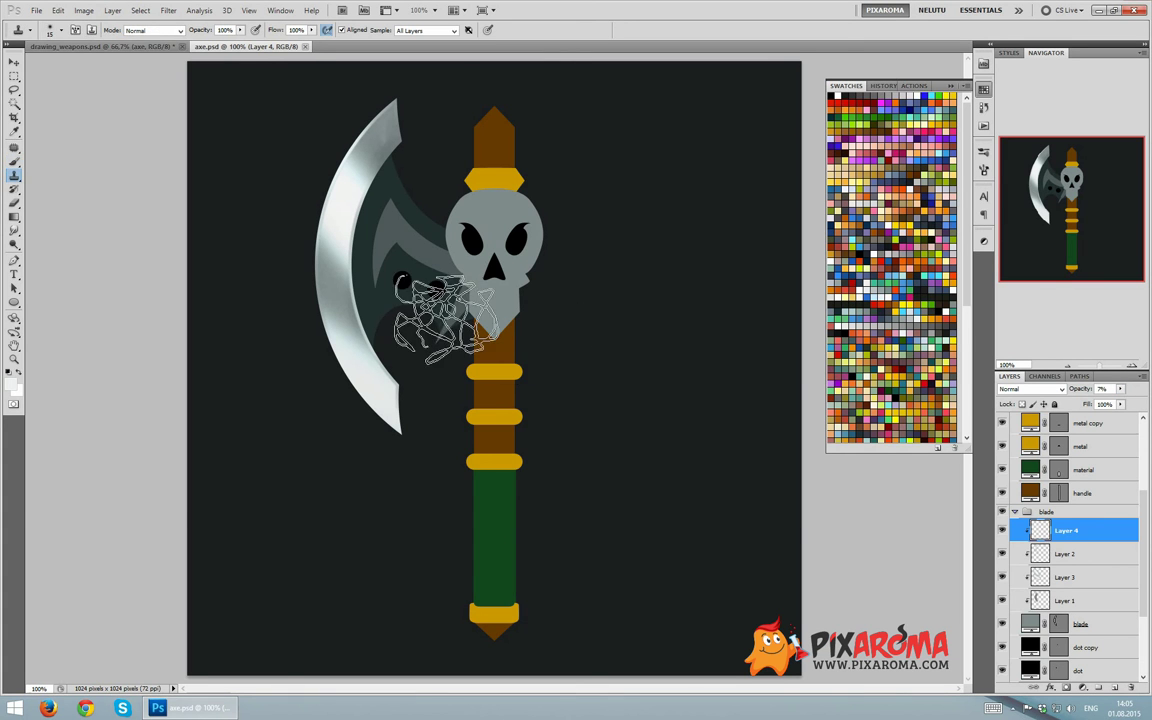
{"action": "left_click", "coordinate": [61, 30]}
{"action": "left_click", "coordinate": [40, 122]}
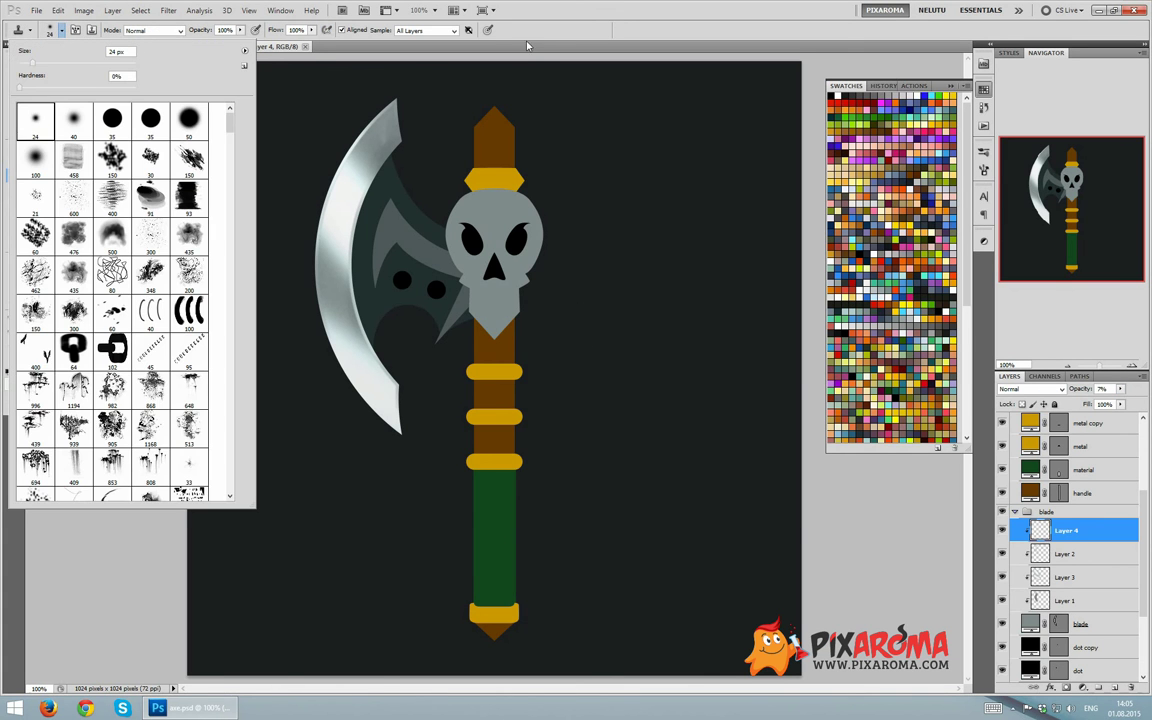
{"action": "left_click", "coordinate": [1080, 507]}
{"action": "left_click", "coordinate": [1111, 688]}
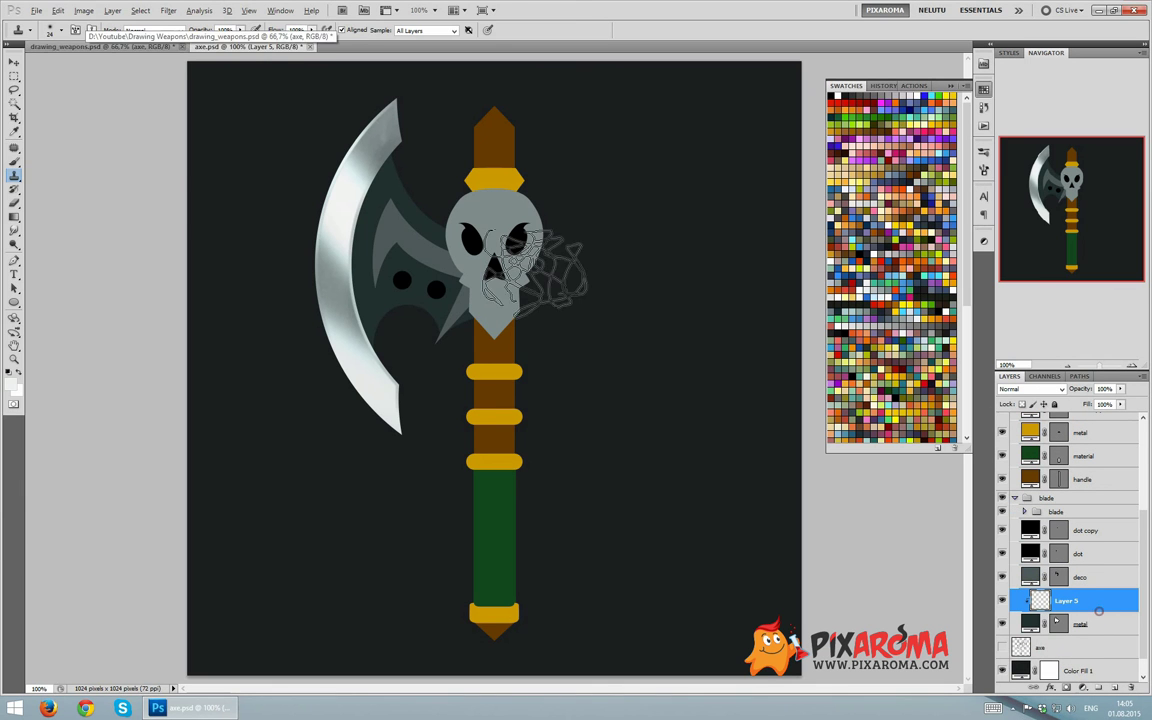
{"action": "key", "text": "b"}
{"action": "left_click", "coordinate": [61, 30]}
At a 90 brush in Normal mode, shade the inner blade and highlight its top curve and lower cut-out
{"action": "mouse_move", "coordinate": [556, 241]}
{"action": "left_mouse_down"}
{"action": "mouse_move", "coordinate": [399, 167]}
{"action": "mouse_move", "coordinate": [380, 300]}
{"action": "left_mouse_up"}
{"action": "key", "text": "bracketright"}
{"action": "key", "text": "bracketright"}
{"action": "key", "text": "bracketright"}
{"action": "key", "text": "F6"}
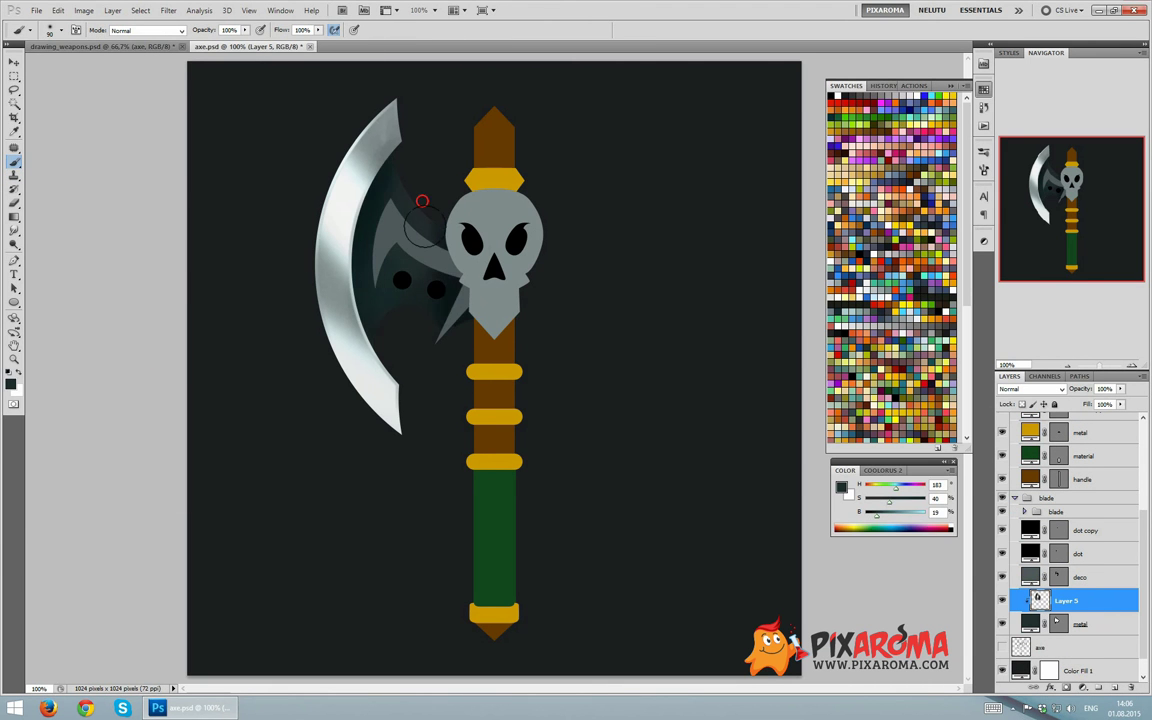
{"action": "key", "text": "ctrl+plus"}
{"action": "left_click_drag", "start_coordinate": [268, 318], "coordinate": [308, 403]}
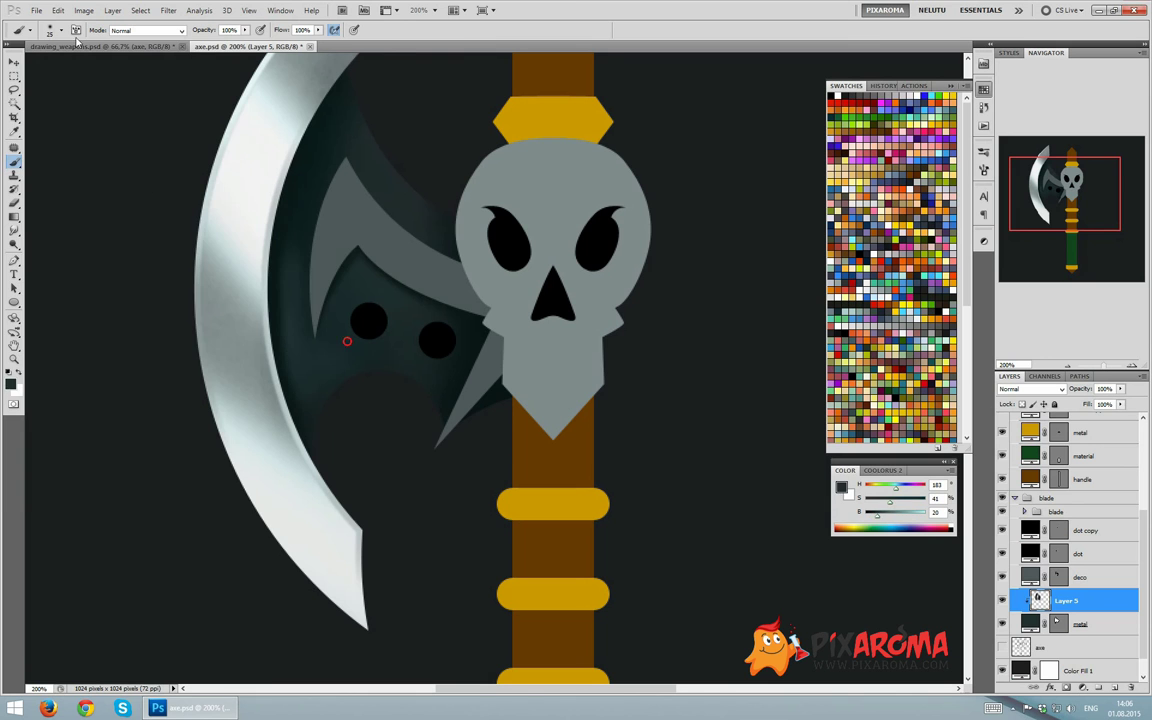
{"action": "mouse_move", "coordinate": [355, 72]}
{"action": "left_mouse_down"}
{"action": "mouse_move", "coordinate": [353, 101]}
{"action": "mouse_move", "coordinate": [455, 228]}
{"action": "left_mouse_up"}
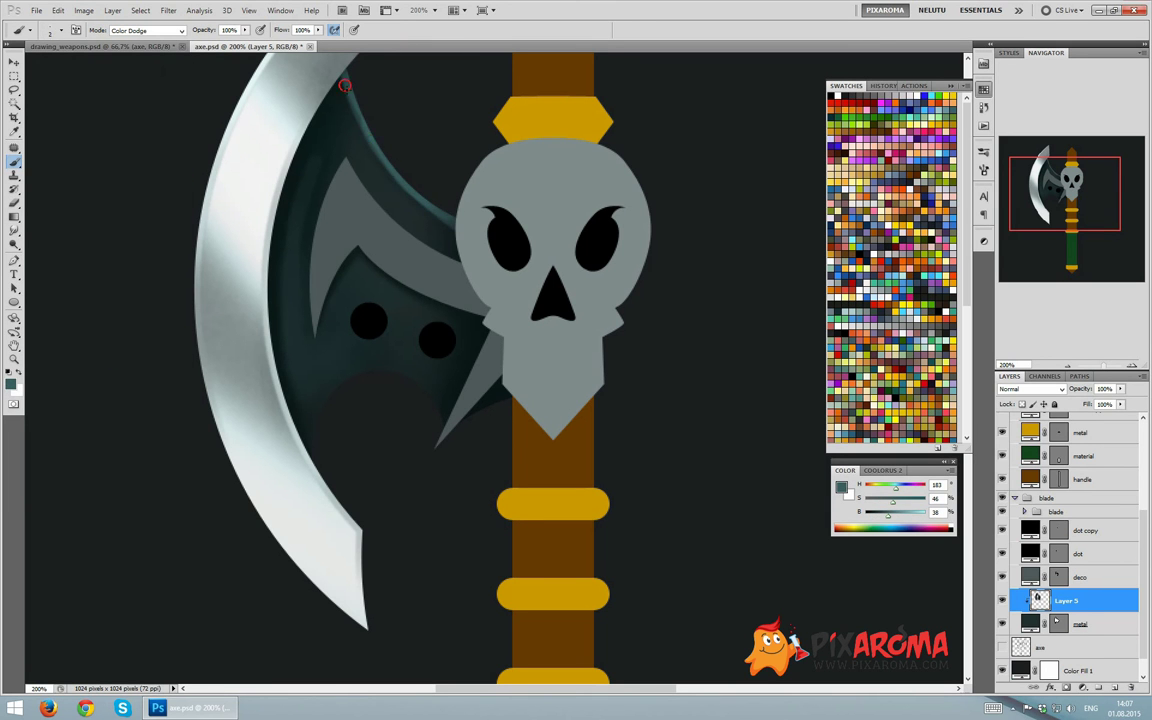
{"action": "left_click_drag", "start_coordinate": [345, 78], "coordinate": [455, 222]}
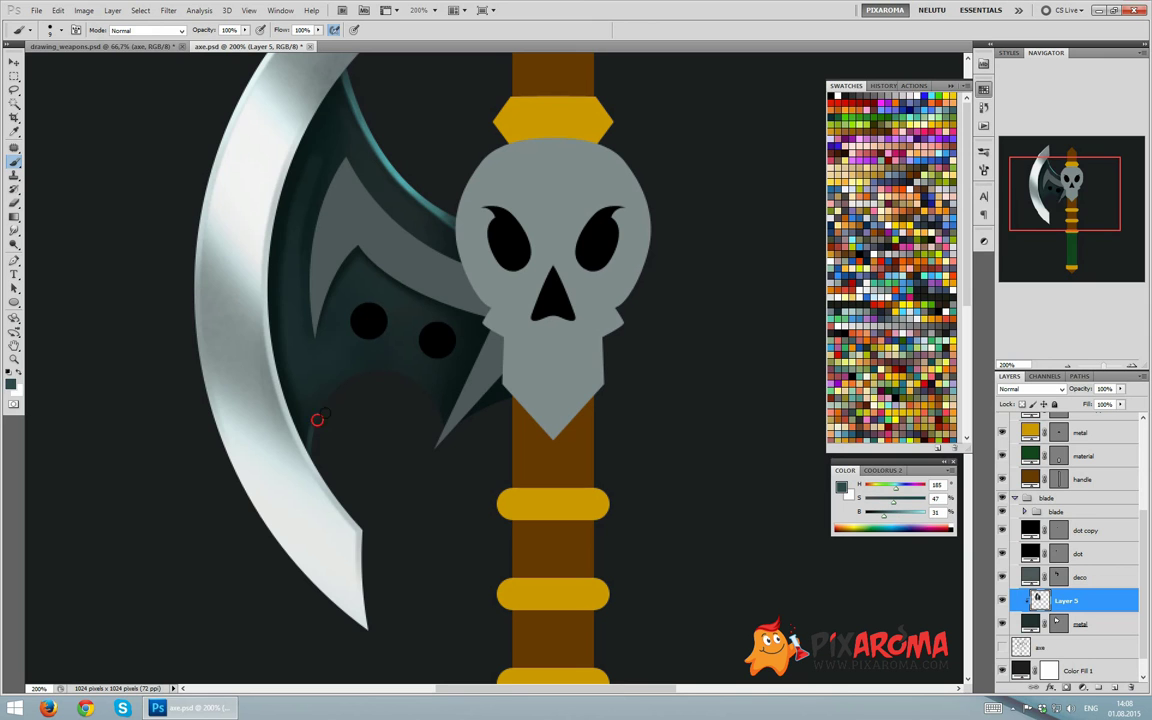
{"action": "left_click_drag", "start_coordinate": [316, 419], "coordinate": [351, 383]}
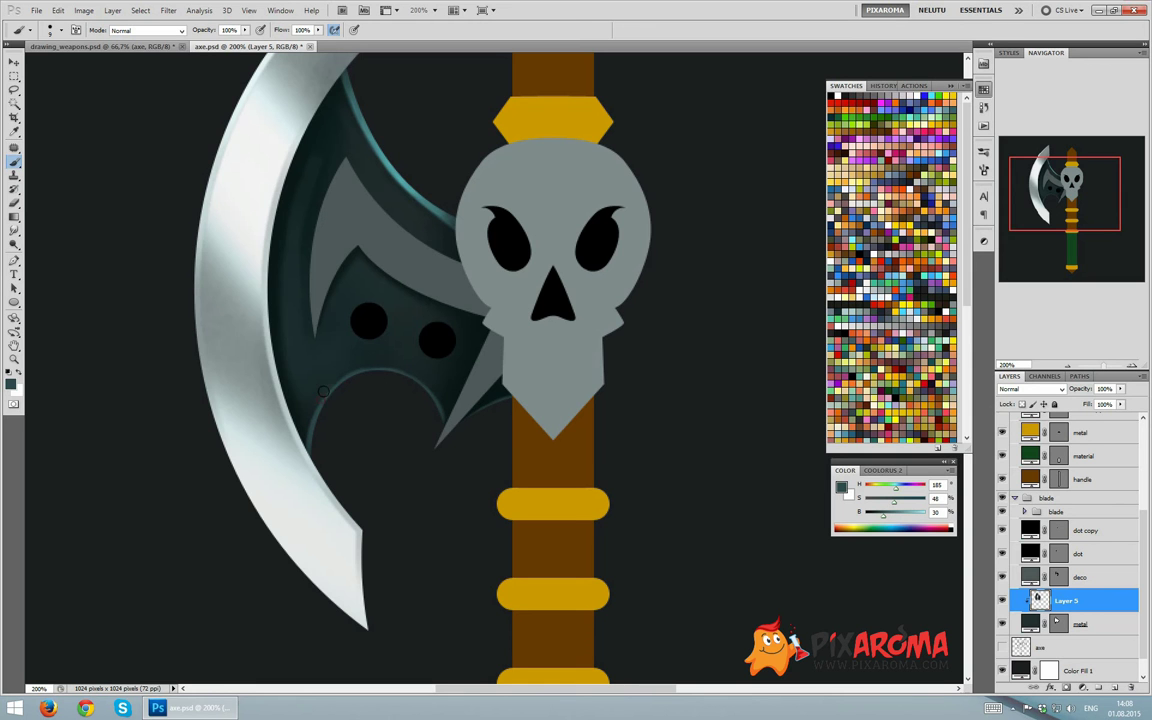
Re-sample darker teals and shade the blade's upper part toward the skull
{"action": "left_click", "coordinate": [334, 350], "text": "alt"}
{"action": "left_click", "coordinate": [345, 350], "text": "alt"}
{"action": "key", "text": "ctrl+z"}
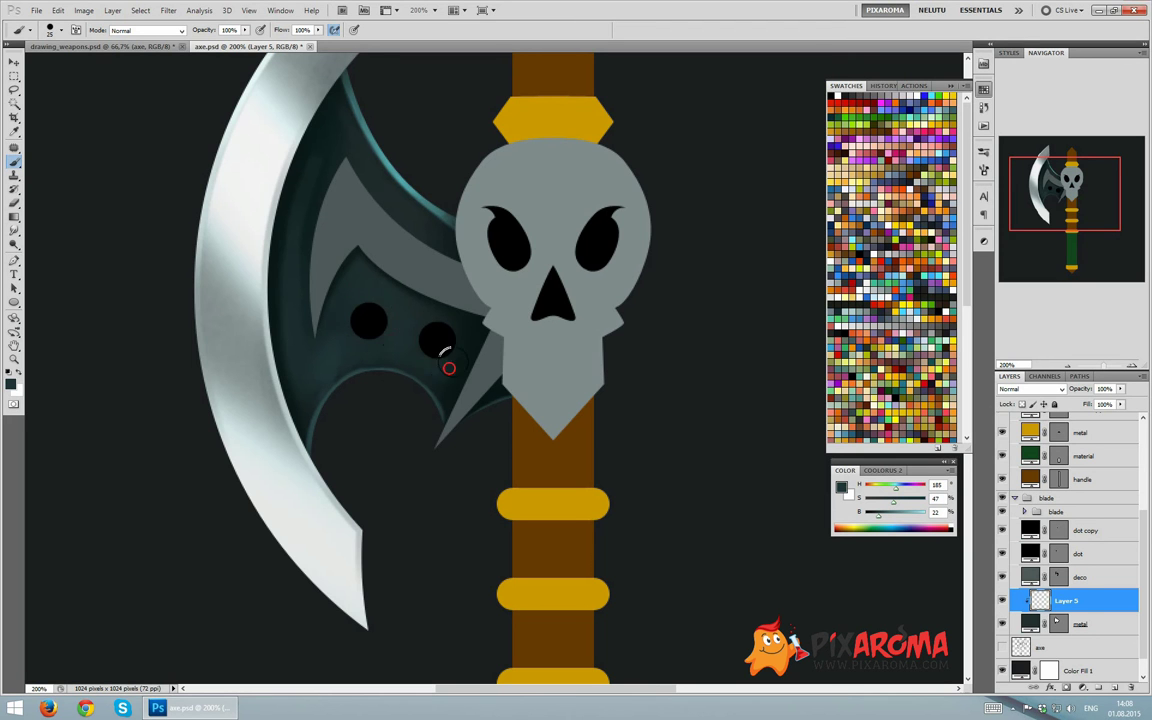
{"action": "left_click_drag", "start_coordinate": [437, 340], "coordinate": [412, 311]}
{"action": "left_click", "coordinate": [358, 208]}
{"action": "left_click_drag", "start_coordinate": [337, 145], "coordinate": [398, 204]}
{"action": "left_click_drag", "start_coordinate": [431, 243], "coordinate": [375, 226]}
{"action": "left_click", "coordinate": [311, 157], "text": "alt"}
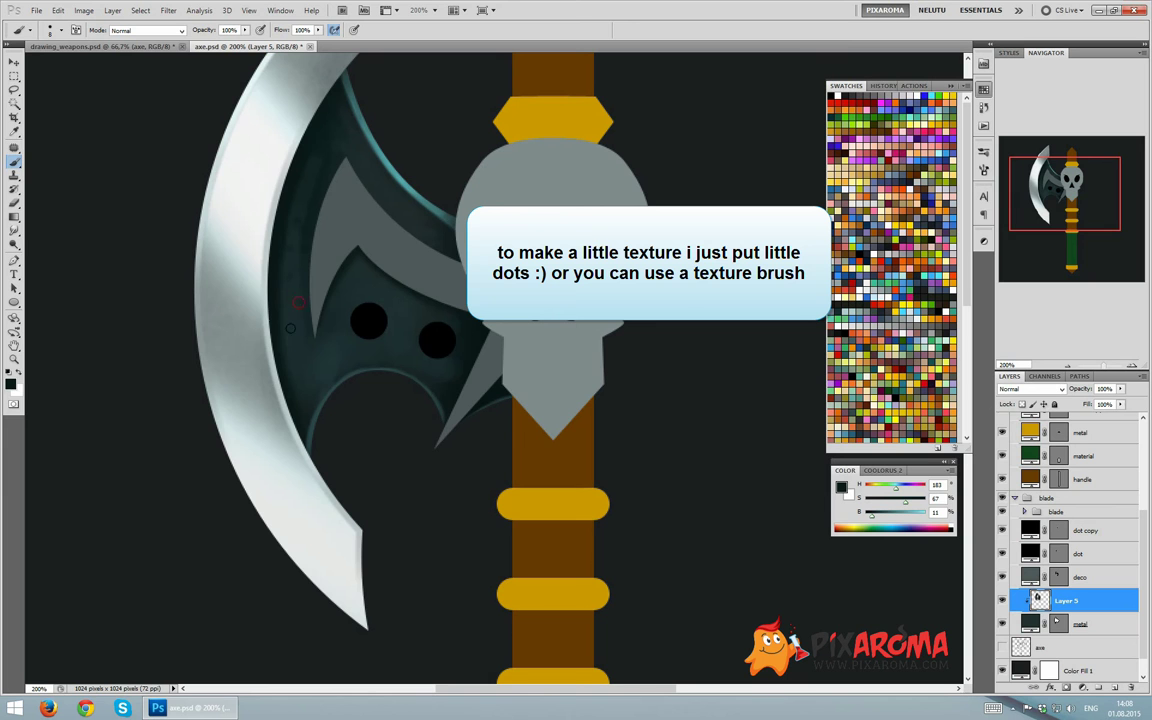
Dab eight small dark-teal texture dots across the inner blade
{"action": "left_click", "coordinate": [311, 355]}
{"action": "left_click", "coordinate": [311, 256]}
{"action": "left_click", "coordinate": [340, 262]}
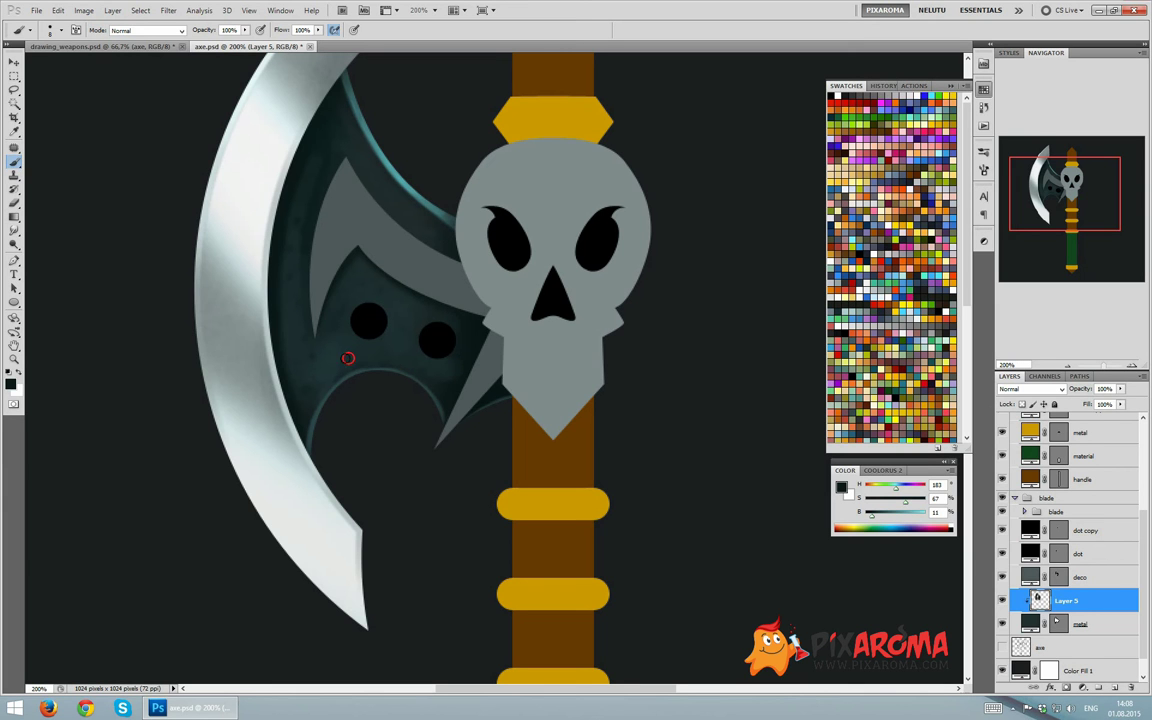
{"action": "left_click", "coordinate": [309, 368]}
{"action": "left_click", "coordinate": [376, 180]}
{"action": "left_click", "coordinate": [338, 153]}
{"action": "left_click", "coordinate": [377, 190]}
{"action": "left_click", "coordinate": [349, 143]}
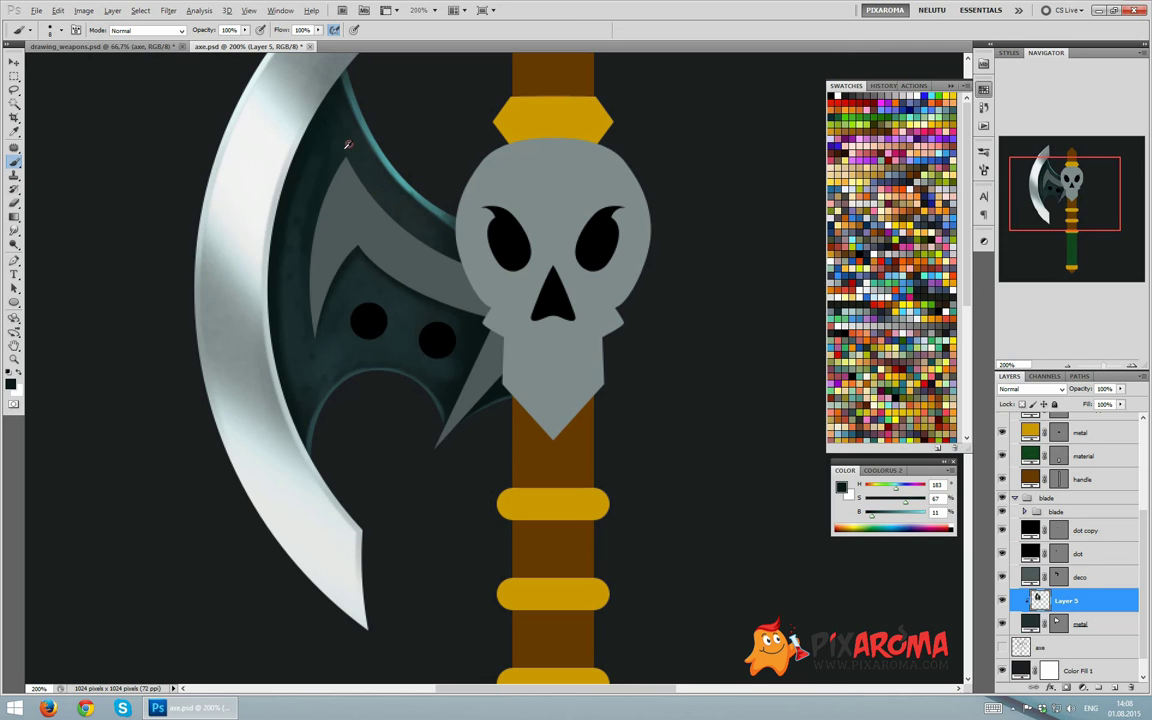
Sample lighter teal, darker teal and black tones, then add a new Layer 6 for the metal
{"action": "left_click", "coordinate": [312, 349], "text": "alt"}
{"action": "left_click", "coordinate": [337, 283], "text": "alt"}
{"action": "left_click", "coordinate": [447, 334], "text": "alt"}
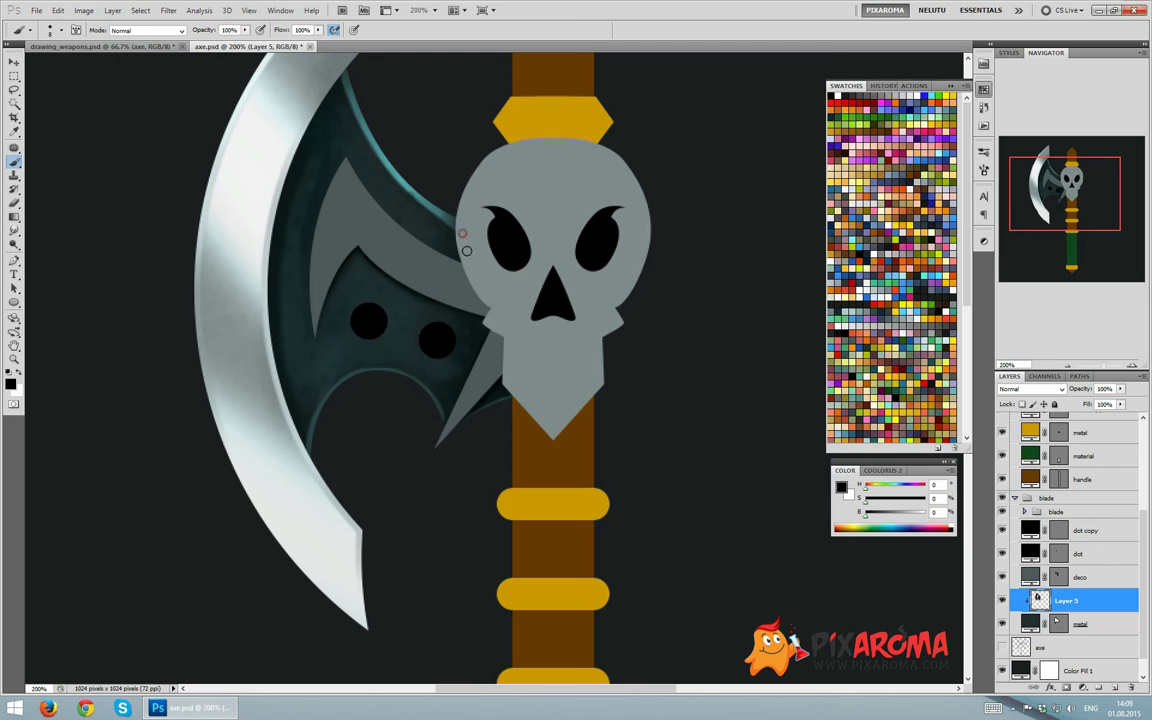
{"action": "left_click", "coordinate": [391, 291], "text": "alt"}
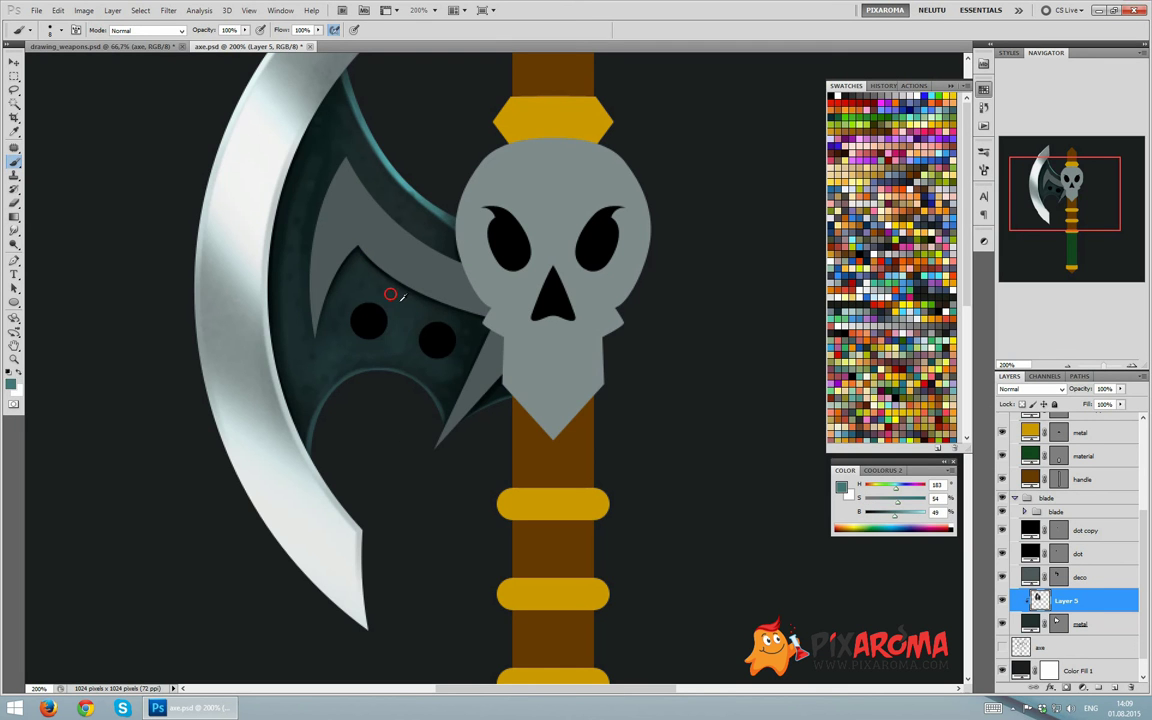
{"action": "scroll", "coordinate": [442, 260], "scroll_direction": "down", "scroll_amount": 2}
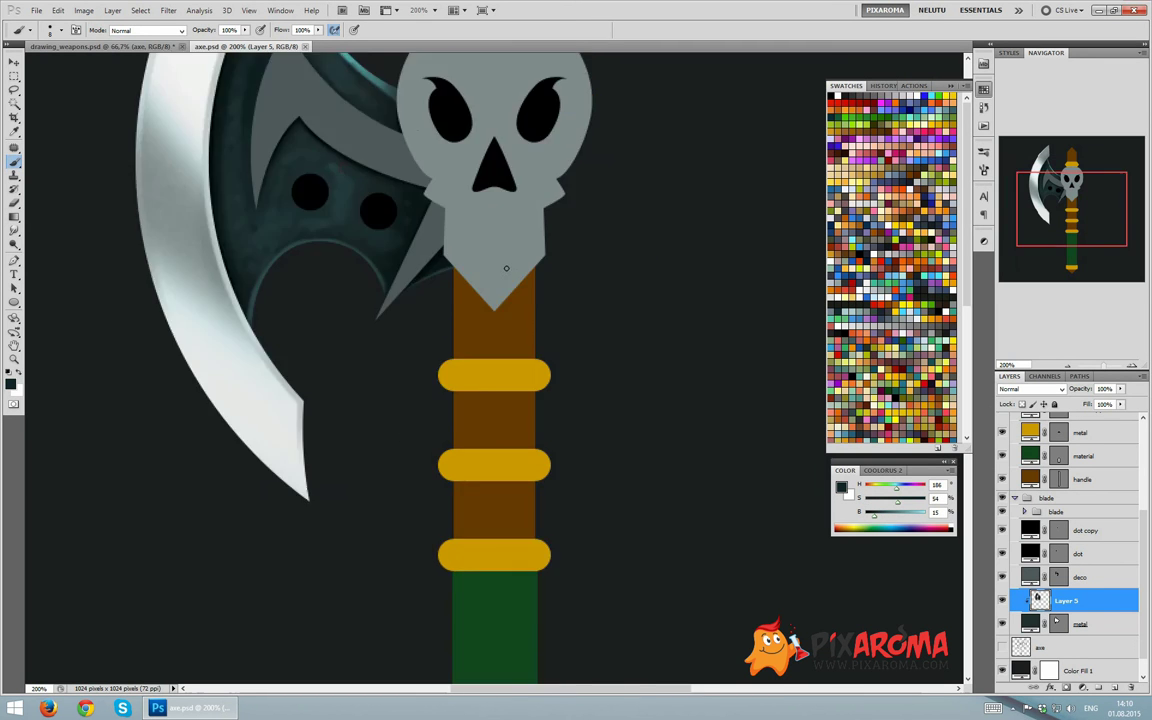
{"action": "key", "text": "ctrl+shift+alt+n"}
Paint grey and near-white highlight strokes along the spike's edge
{"action": "scroll", "coordinate": [350, 343], "scroll_direction": "up", "scroll_amount": 2}
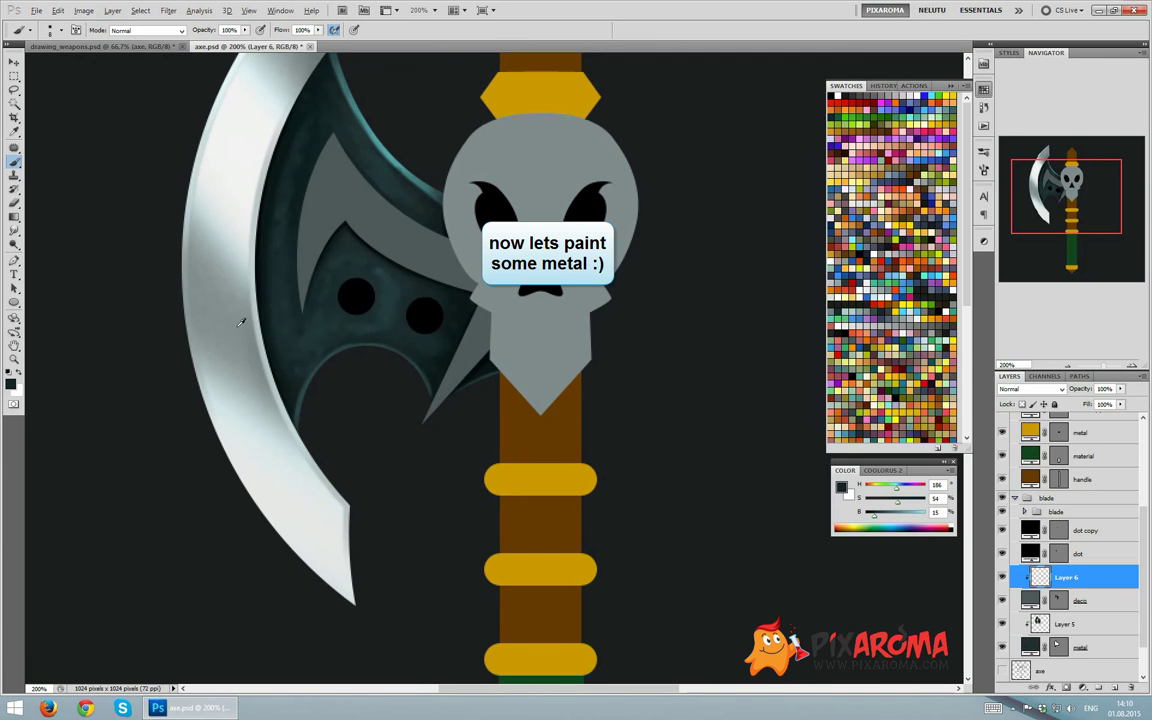
{"action": "left_click", "coordinate": [502, 324], "text": "alt"}
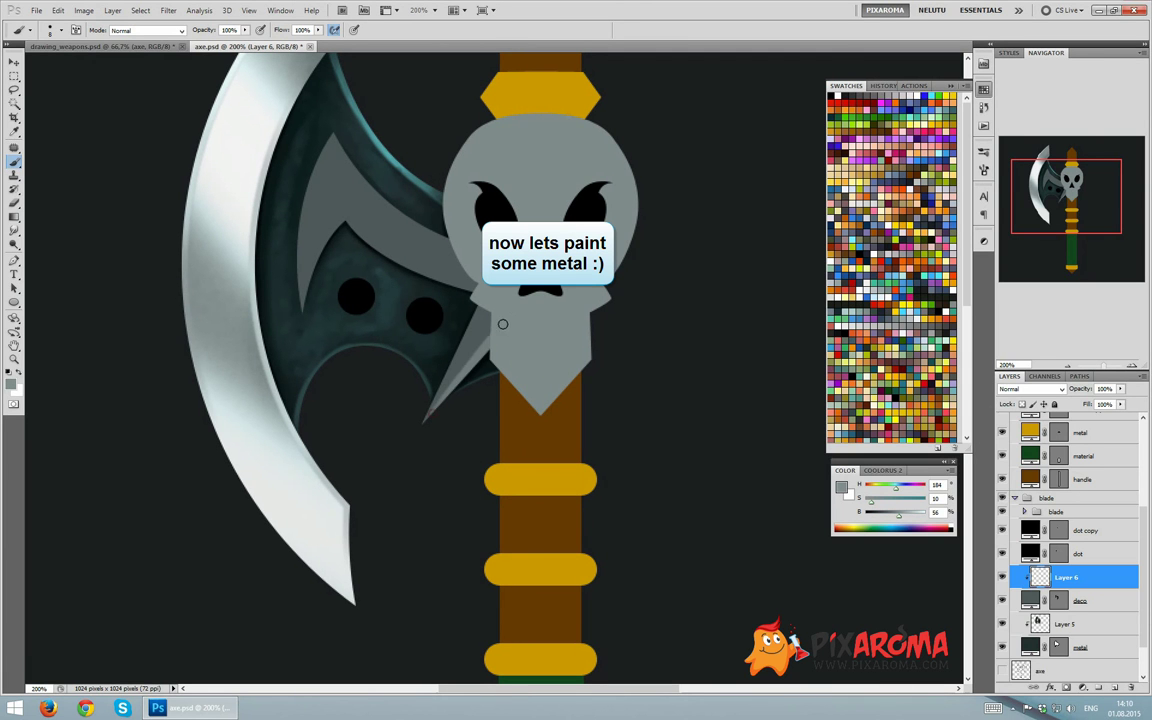
{"action": "left_click_drag", "start_coordinate": [426, 418], "coordinate": [489, 310]}
{"action": "left_click", "coordinate": [269, 442], "text": "alt"}
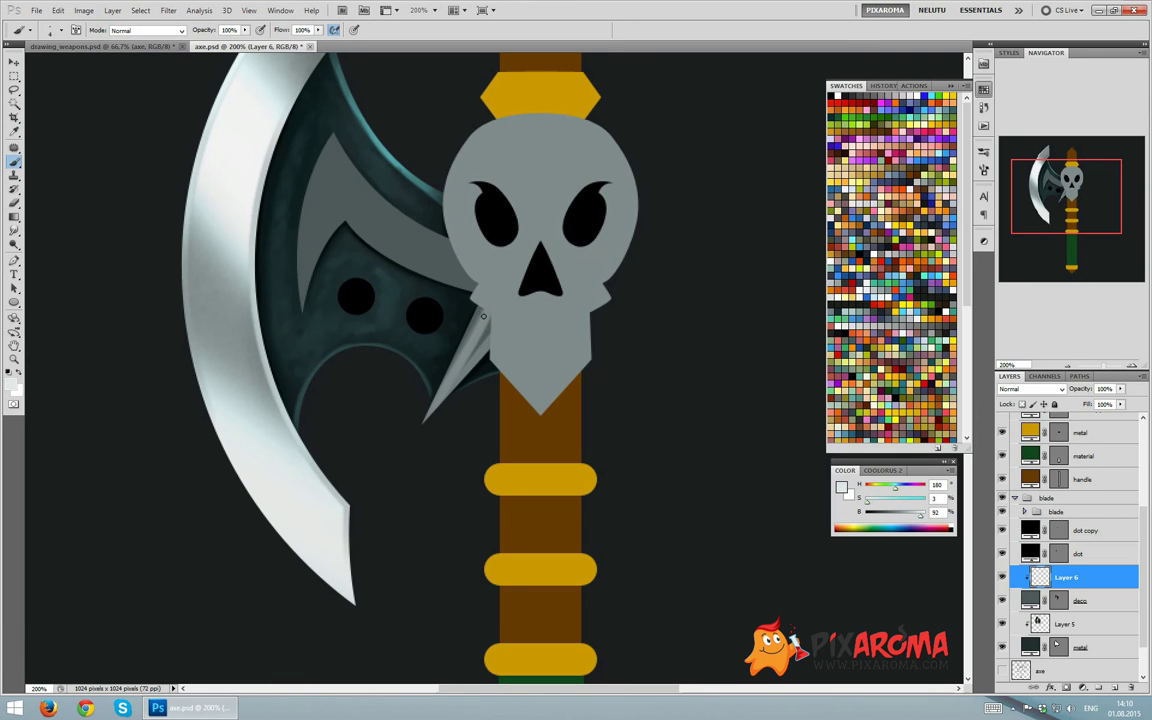
{"action": "left_click_drag", "start_coordinate": [478, 318], "coordinate": [427, 415]}
{"action": "left_click", "coordinate": [449, 375]}
{"action": "left_click", "coordinate": [484, 314]}
Sample a near-black tone and darken the spike's lower edge
{"action": "left_click", "coordinate": [474, 316], "text": "alt"}
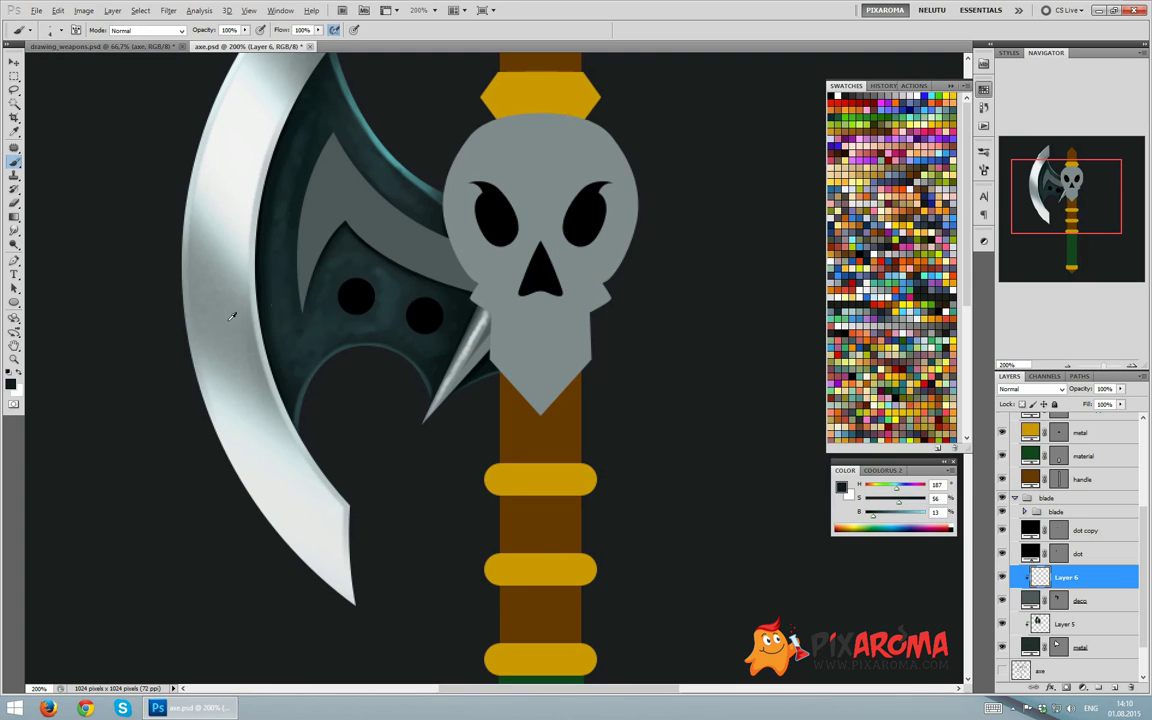
{"action": "left_click", "coordinate": [204, 290], "text": "alt"}
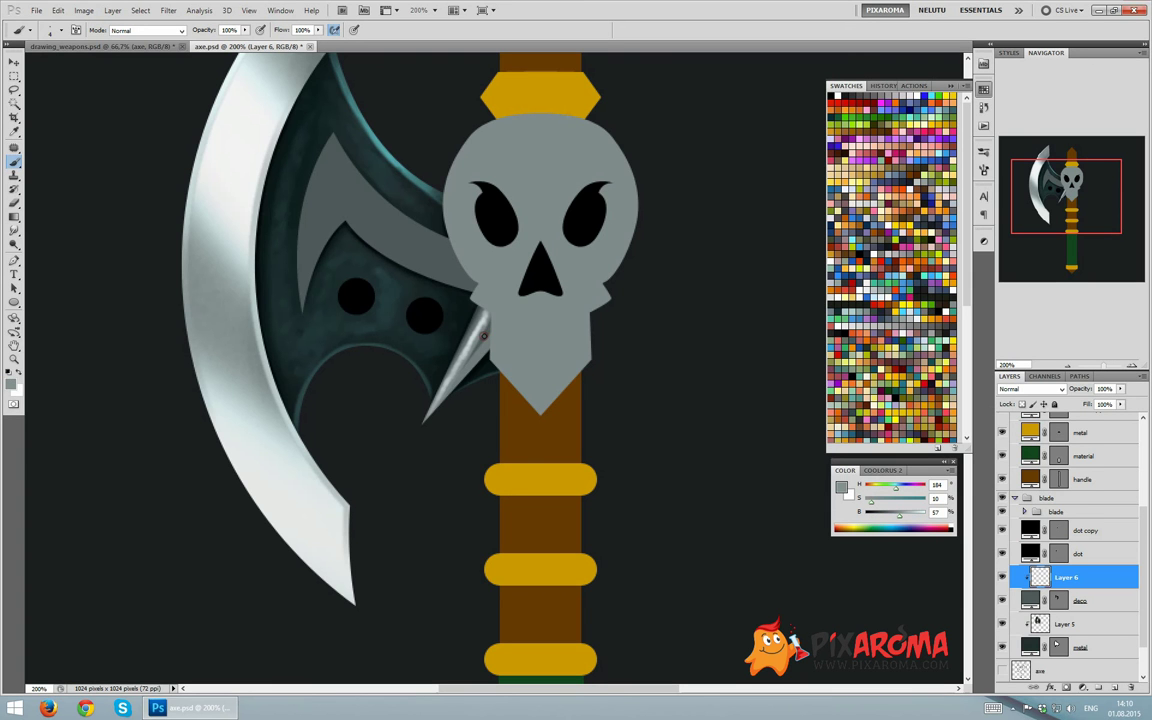
{"action": "left_click", "coordinate": [491, 321], "text": "alt"}
{"action": "left_click_drag", "start_coordinate": [480, 328], "coordinate": [445, 398]}
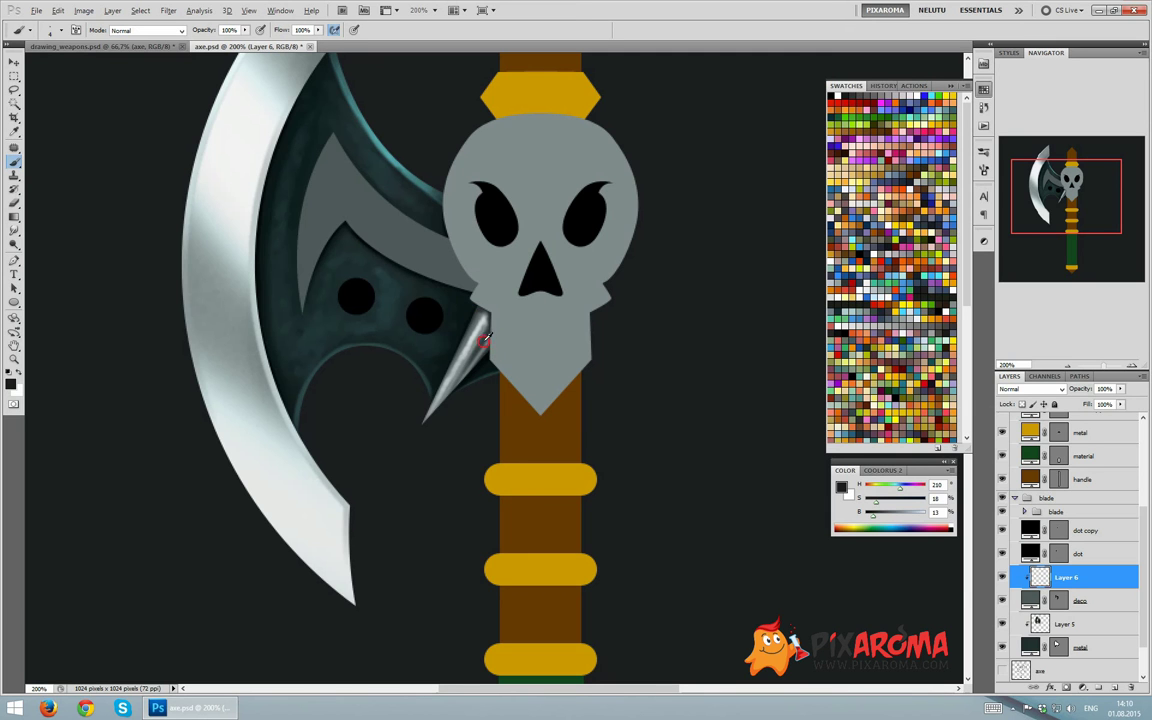
Shade under the grey spike with a near-black stroke, replacing the undone teal shading
{"action": "left_click", "coordinate": [327, 258], "text": "alt"}
{"action": "mouse_move", "coordinate": [300, 230]}
{"action": "left_mouse_down"}
{"action": "mouse_move", "coordinate": [360, 231]}
{"action": "mouse_move", "coordinate": [342, 138]}
{"action": "left_mouse_up"}
{"action": "key", "text": "ctrl+alt+z"}
{"action": "key", "text": "ctrl+alt+z"}
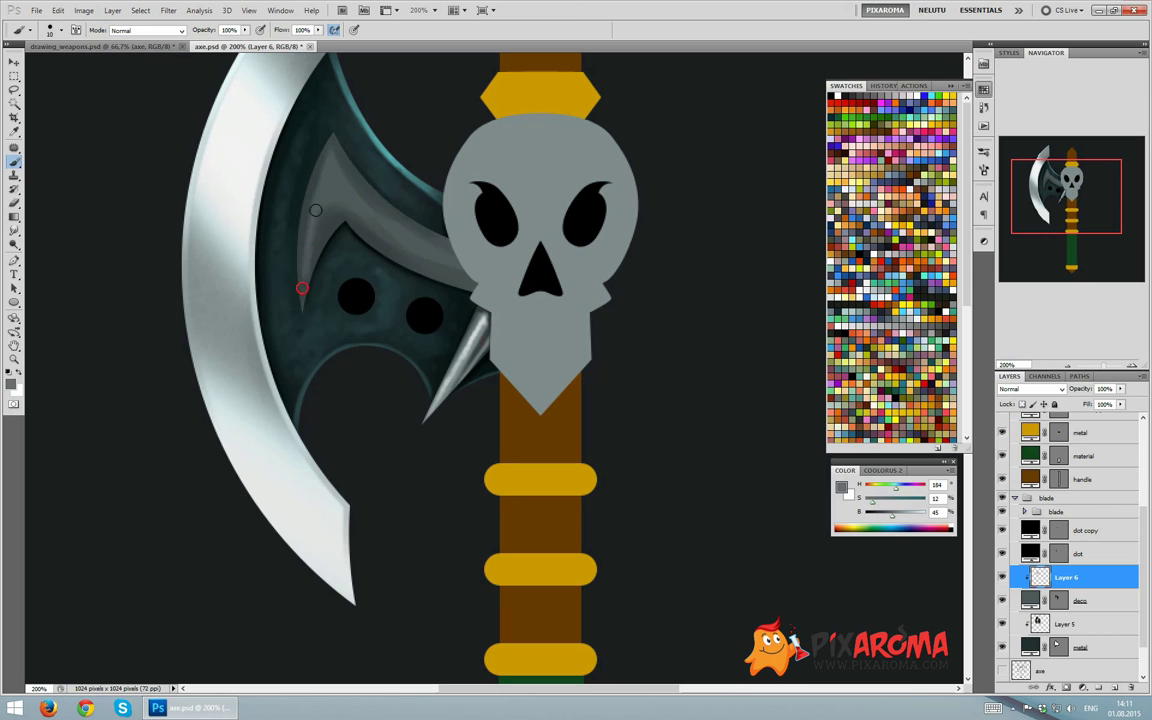
{"action": "left_click", "coordinate": [309, 231], "text": "alt"}
{"action": "mouse_move", "coordinate": [300, 265]}
{"action": "left_mouse_down"}
{"action": "mouse_move", "coordinate": [347, 227]}
{"action": "mouse_move", "coordinate": [327, 154]}
{"action": "mouse_move", "coordinate": [311, 231]}
{"action": "mouse_move", "coordinate": [451, 259]}
{"action": "mouse_move", "coordinate": [360, 218]}
{"action": "left_mouse_up"}
Highlight the spike's upper edge in light grey, soften it with dark dabs, and begin a thin dark curl
{"action": "left_click", "coordinate": [440, 325], "text": "alt"}
{"action": "left_click", "coordinate": [335, 182], "text": "alt"}
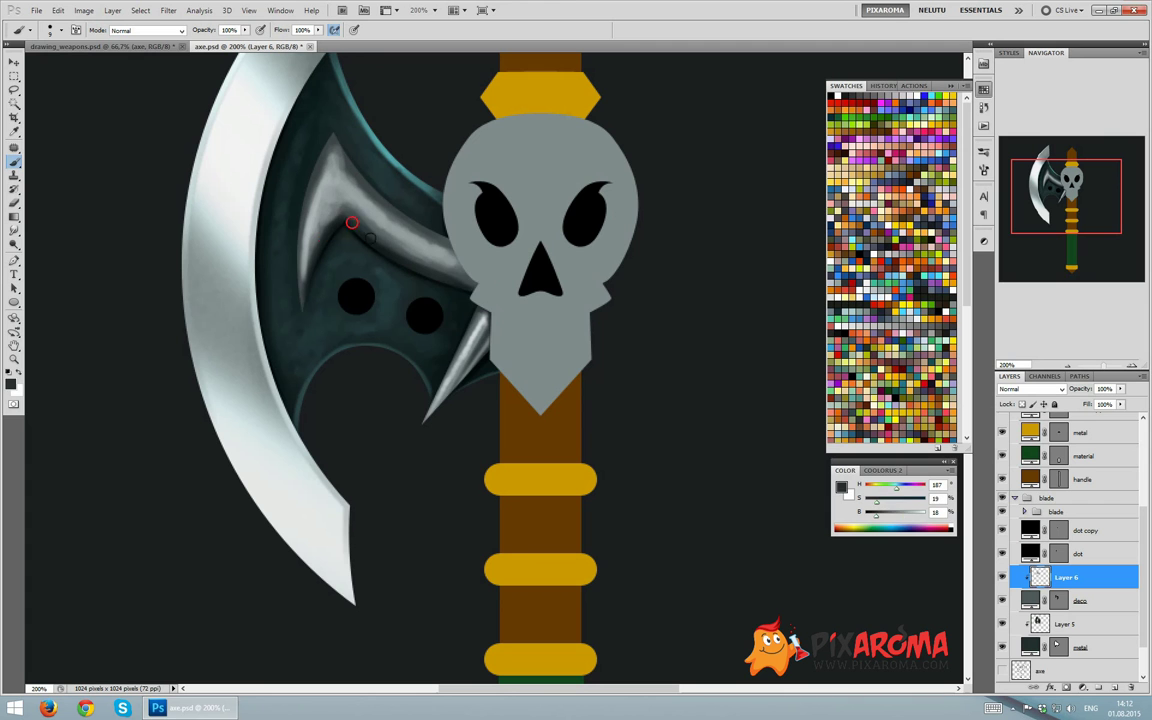
{"action": "left_click", "coordinate": [463, 330], "text": "alt"}
{"action": "left_click", "coordinate": [303, 231], "text": "alt"}
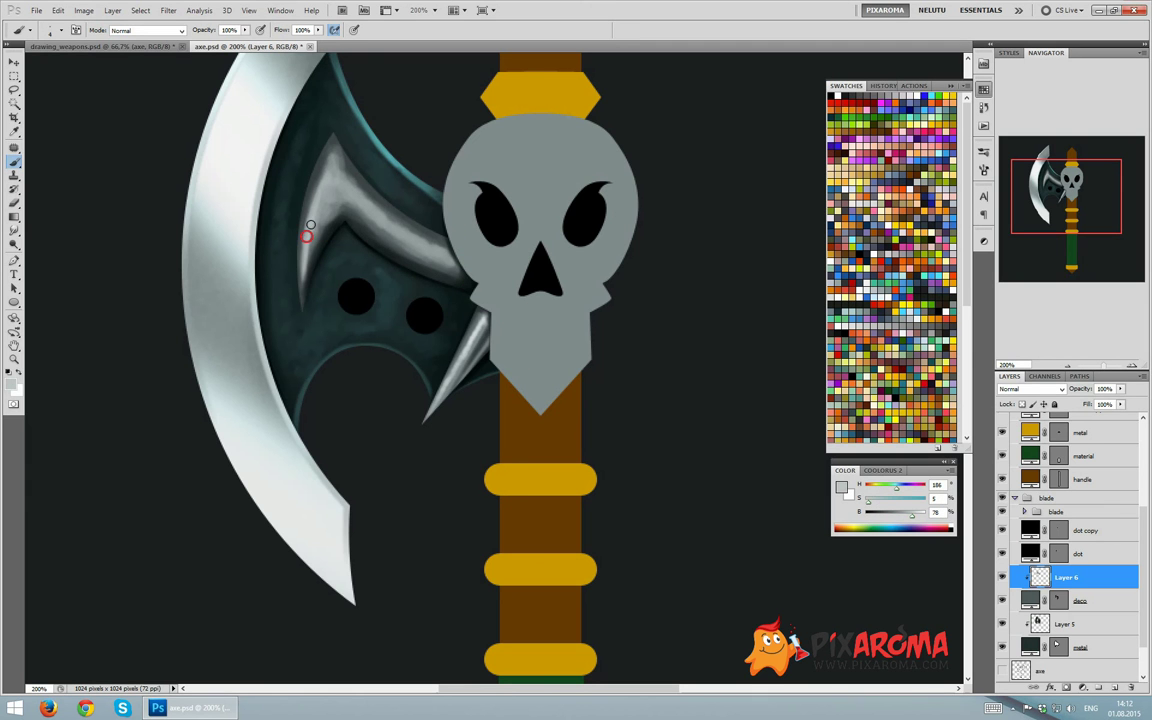
{"action": "left_click", "coordinate": [360, 200]}
{"action": "left_click", "coordinate": [332, 152]}
{"action": "left_click", "coordinate": [349, 209]}
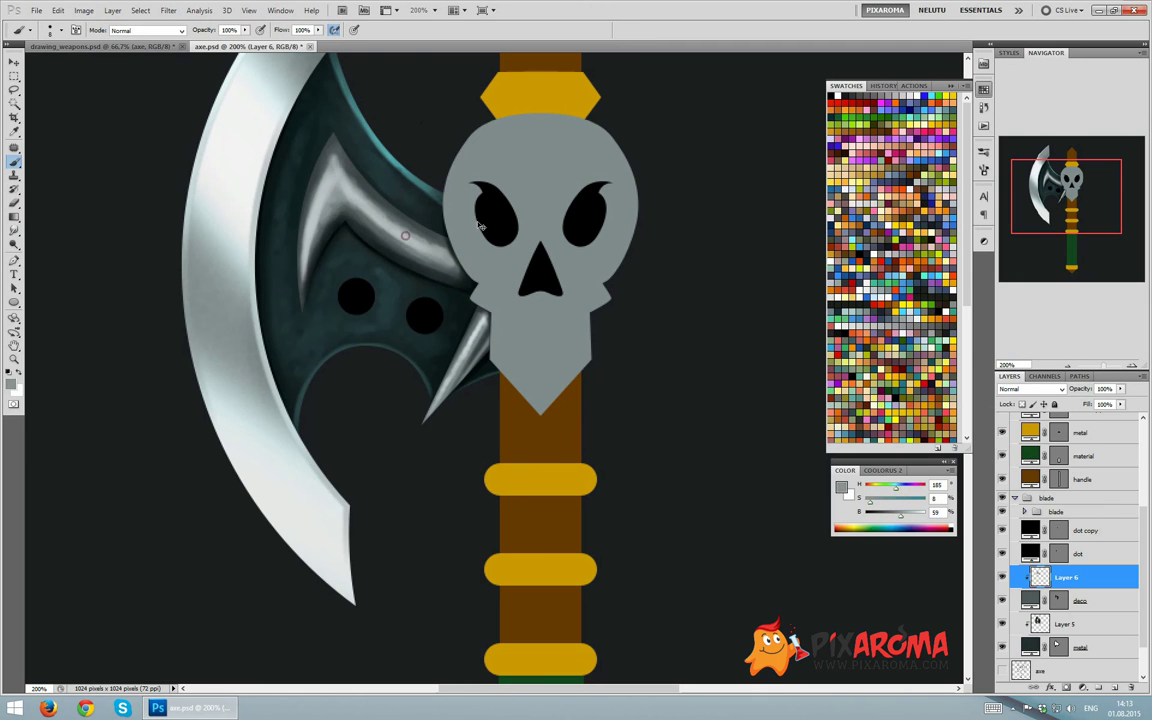
{"action": "scroll", "coordinate": [408, 123], "scroll_direction": "up", "scroll_amount": 1}
{"action": "mouse_move", "coordinate": [476, 328]}
{"action": "left_mouse_down"}
{"action": "mouse_move", "coordinate": [419, 303]}
{"action": "mouse_move", "coordinate": [410, 311]}
{"action": "left_mouse_up"}
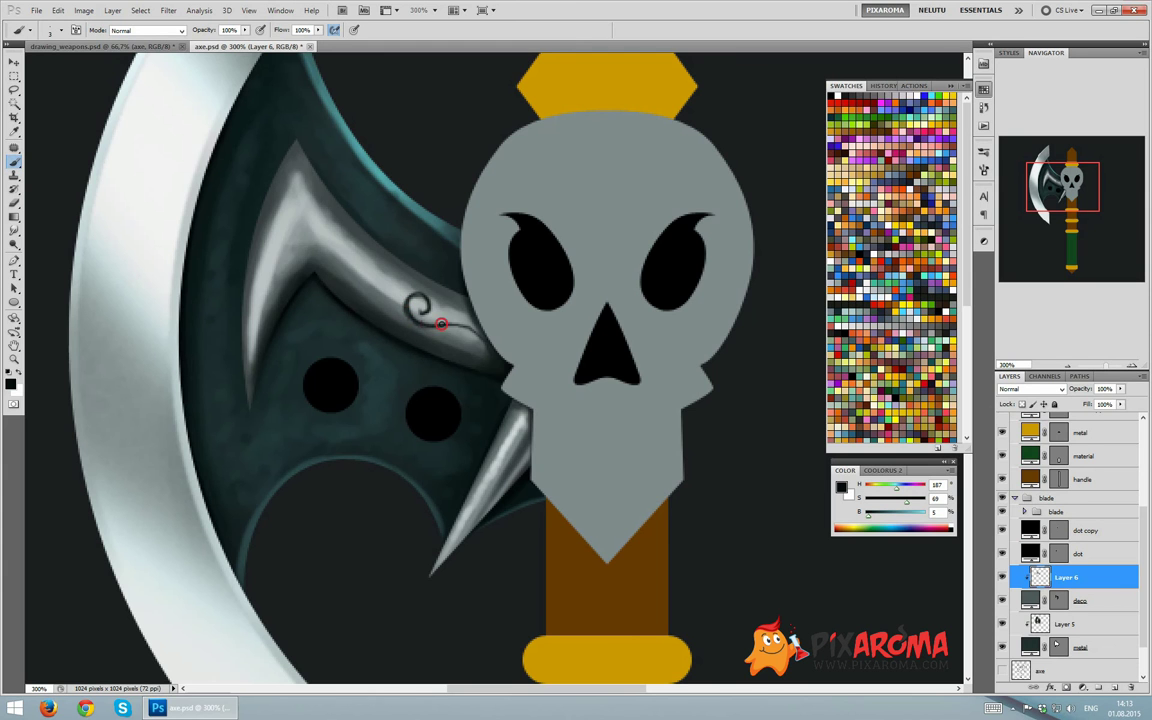
Extend the curl with dark and light tails and line the upper blade ridge in dark
{"action": "left_click_drag", "start_coordinate": [418, 300], "coordinate": [481, 343]}
{"action": "key", "text": "x"}
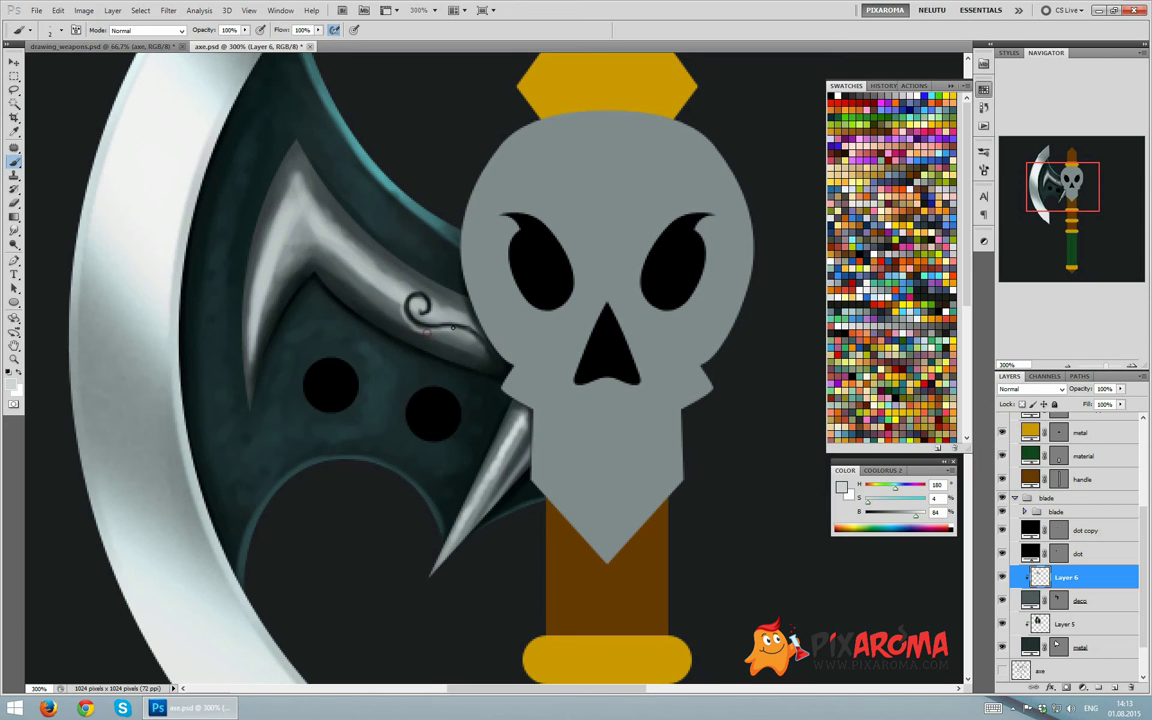
{"action": "left_click_drag", "start_coordinate": [438, 329], "coordinate": [458, 330]}
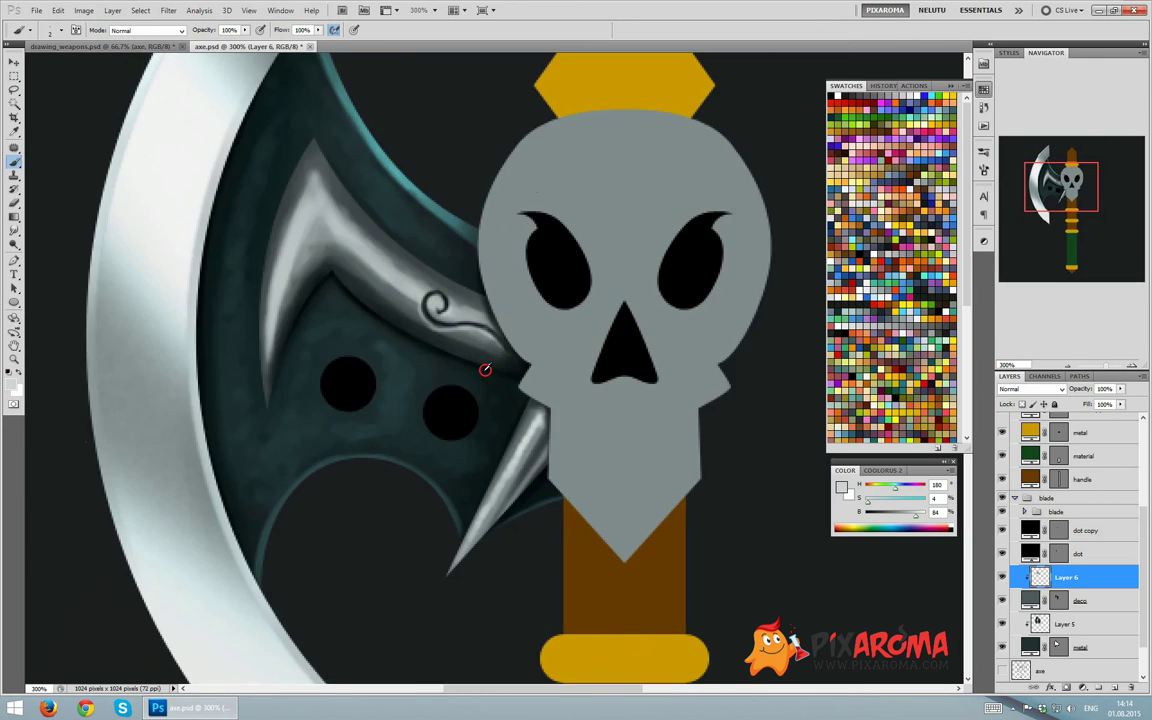
{"action": "mouse_move", "coordinate": [330, 250]}
{"action": "left_mouse_down"}
{"action": "mouse_move", "coordinate": [314, 134]}
{"action": "mouse_move", "coordinate": [325, 209]}
{"action": "left_mouse_up"}
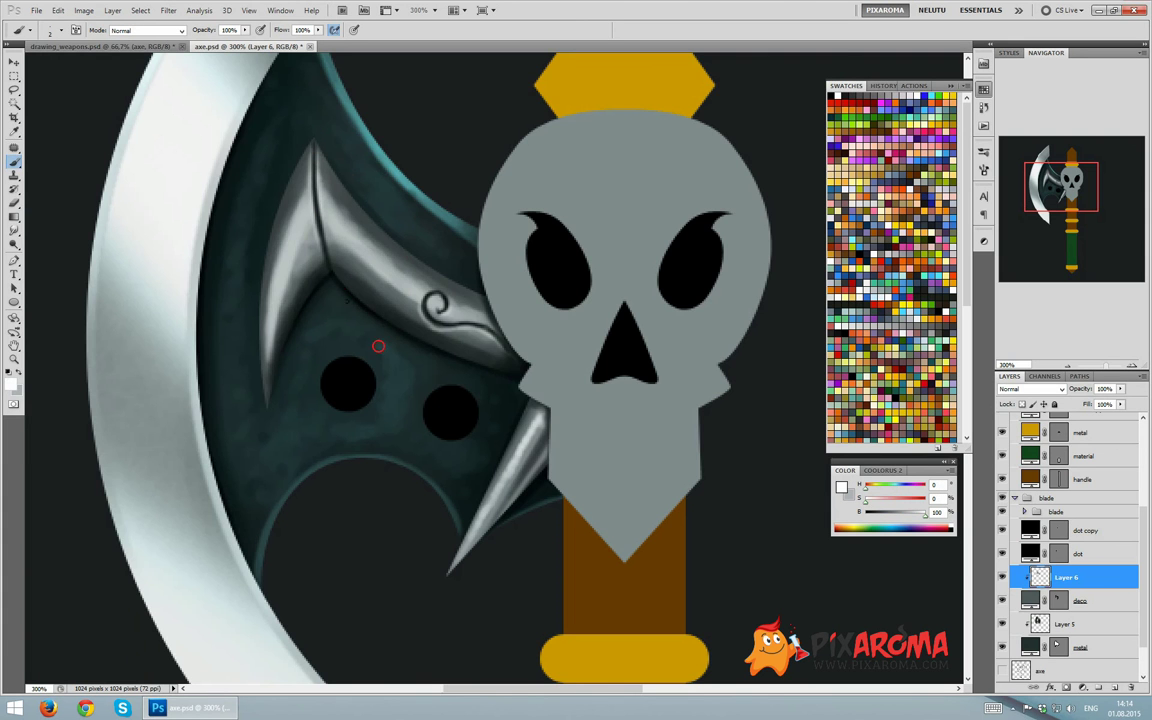
{"action": "left_click", "coordinate": [381, 270], "text": "alt"}
{"action": "key", "text": "ctrl+minus"}
Delete the right black dot's layer and add a new empty layer above 'dot'
{"action": "left_click", "coordinate": [1080, 530]}
{"action": "key", "text": "Delete"}
{"action": "key", "text": "ctrl+shift+alt+n"}
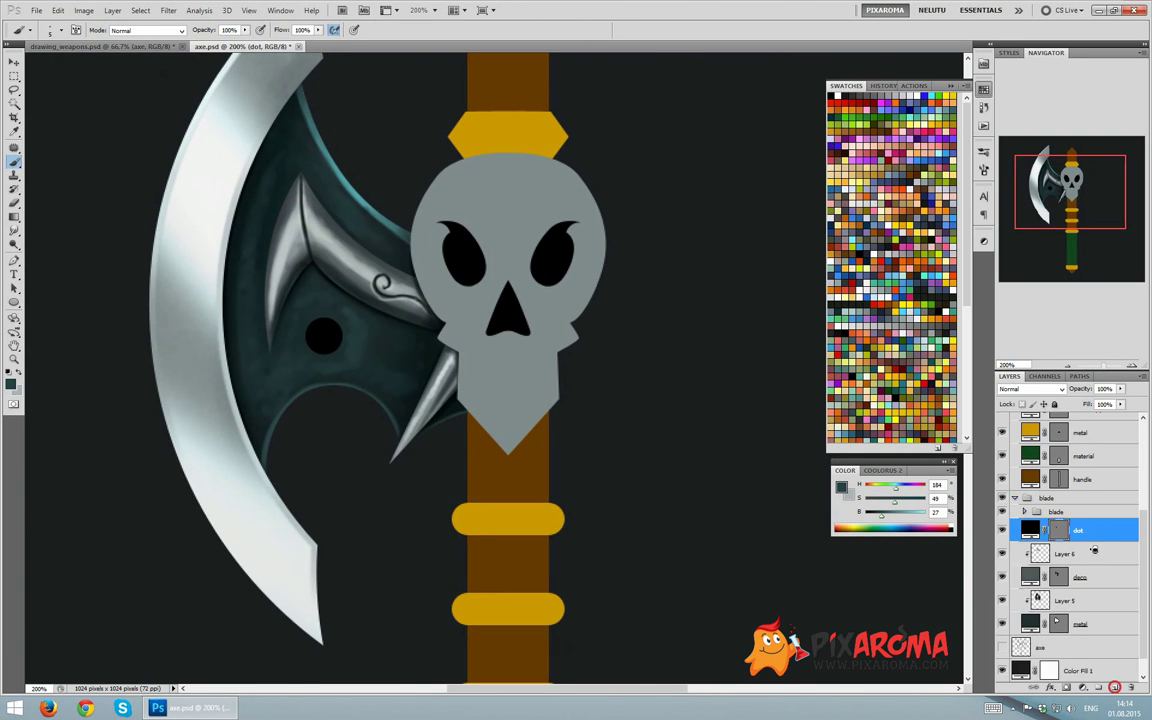
{"action": "key", "text": "ctrl+plus"}
Tint the dot's left side dark teal and add a grey highlight on its upper left
{"action": "left_click", "coordinate": [383, 270], "text": "alt"}
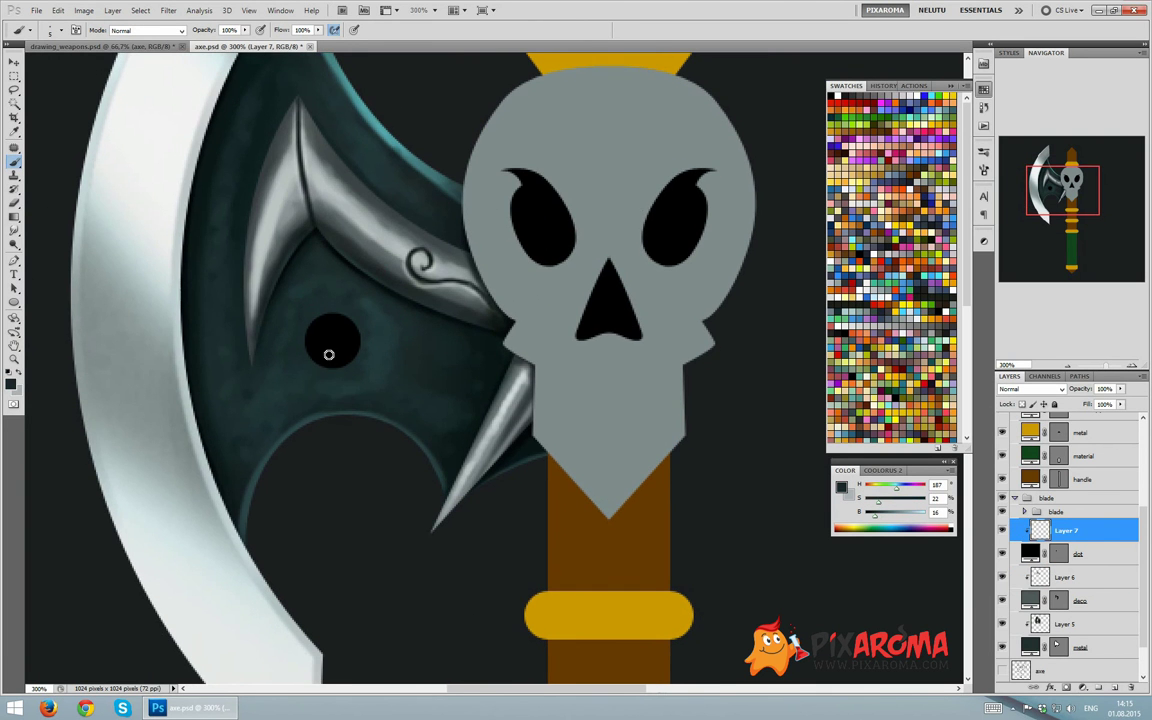
{"action": "left_click_drag", "start_coordinate": [321, 334], "coordinate": [339, 345]}
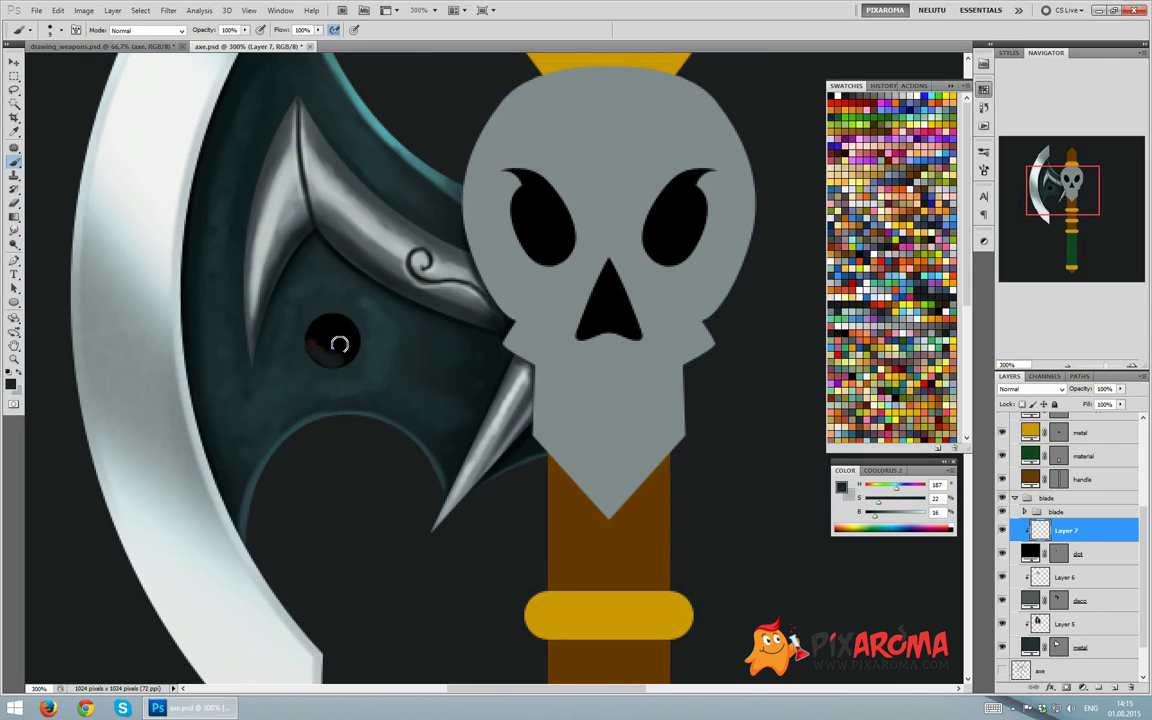
{"action": "key", "text": "bracketleft"}
{"action": "key", "text": "bracketleft"}
{"action": "key", "text": "bracketleft"}
{"action": "left_click", "coordinate": [352, 228], "text": "alt"}
{"action": "left_click", "coordinate": [325, 335]}
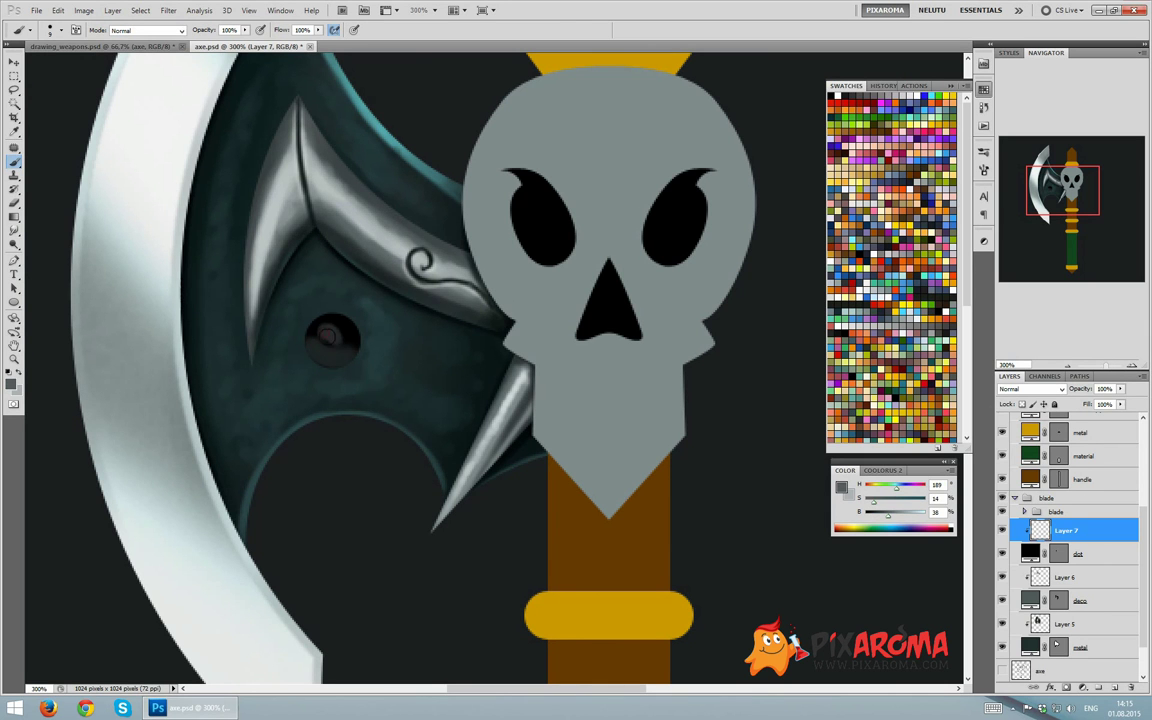
{"action": "mouse_move", "coordinate": [322, 334]}
{"action": "left_mouse_down"}
{"action": "mouse_move", "coordinate": [336, 318]}
{"action": "mouse_move", "coordinate": [322, 310]}
{"action": "left_mouse_up"}
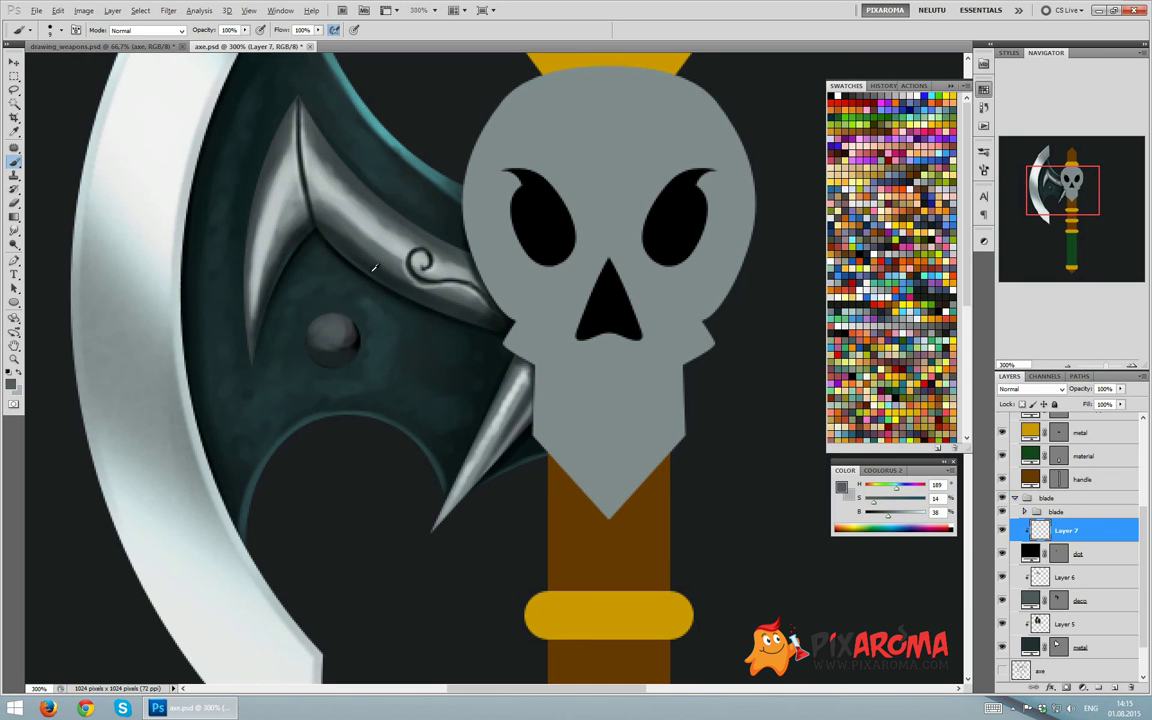
Darken the dot's lower edges with near-black and dark teal
{"action": "left_click", "coordinate": [333, 250], "text": "alt"}
{"action": "mouse_move", "coordinate": [296, 338]}
{"action": "left_mouse_down"}
{"action": "mouse_move", "coordinate": [313, 311]}
{"action": "mouse_move", "coordinate": [287, 350]}
{"action": "mouse_move", "coordinate": [362, 355]}
{"action": "mouse_move", "coordinate": [366, 332]}
{"action": "left_mouse_up"}
{"action": "left_click", "coordinate": [386, 334], "text": "alt"}
{"action": "left_click", "coordinate": [310, 336], "text": "alt"}
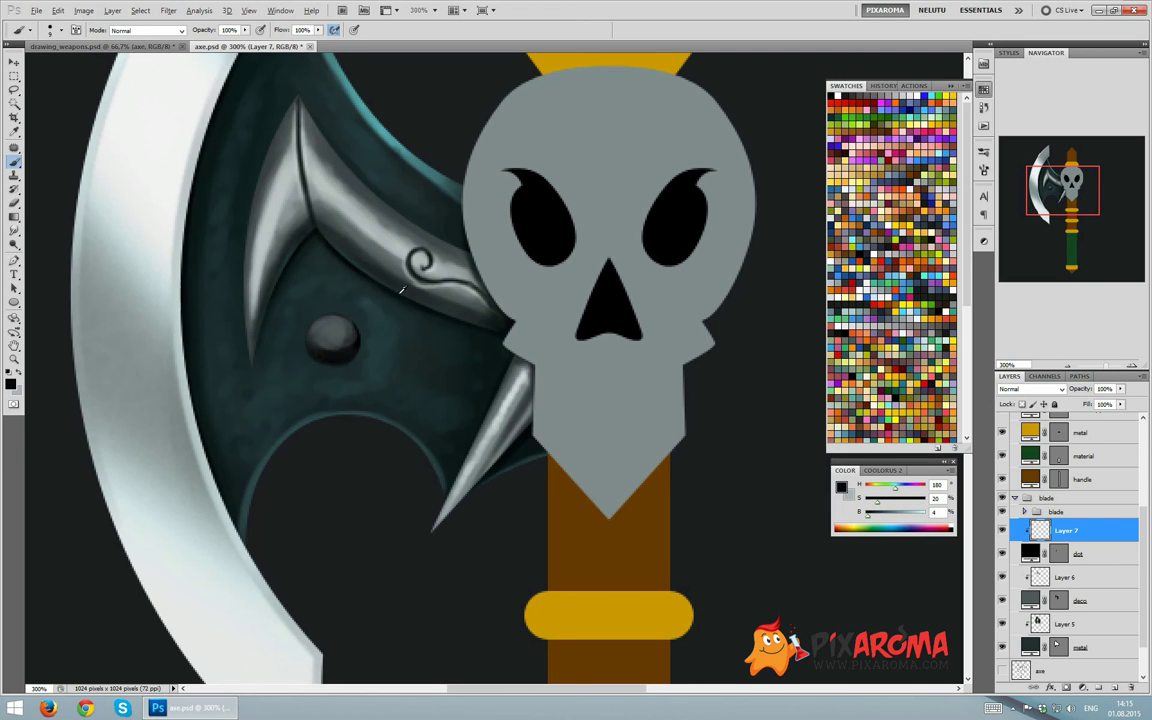
{"action": "left_click", "coordinate": [380, 268], "text": "alt"}
{"action": "left_click", "coordinate": [354, 289], "text": "alt"}
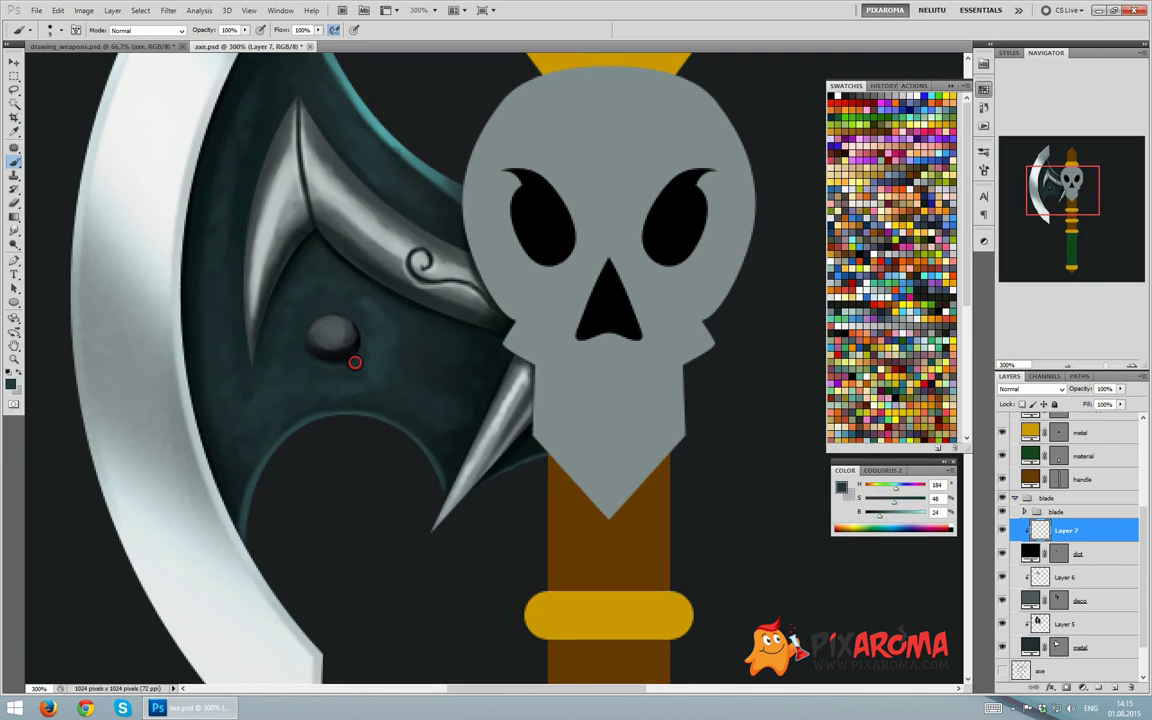
Brighten the stud's highlight with lighter greys and shade its lower part
{"action": "left_click", "coordinate": [354, 223], "text": "alt"}
{"action": "left_click", "coordinate": [326, 329]}
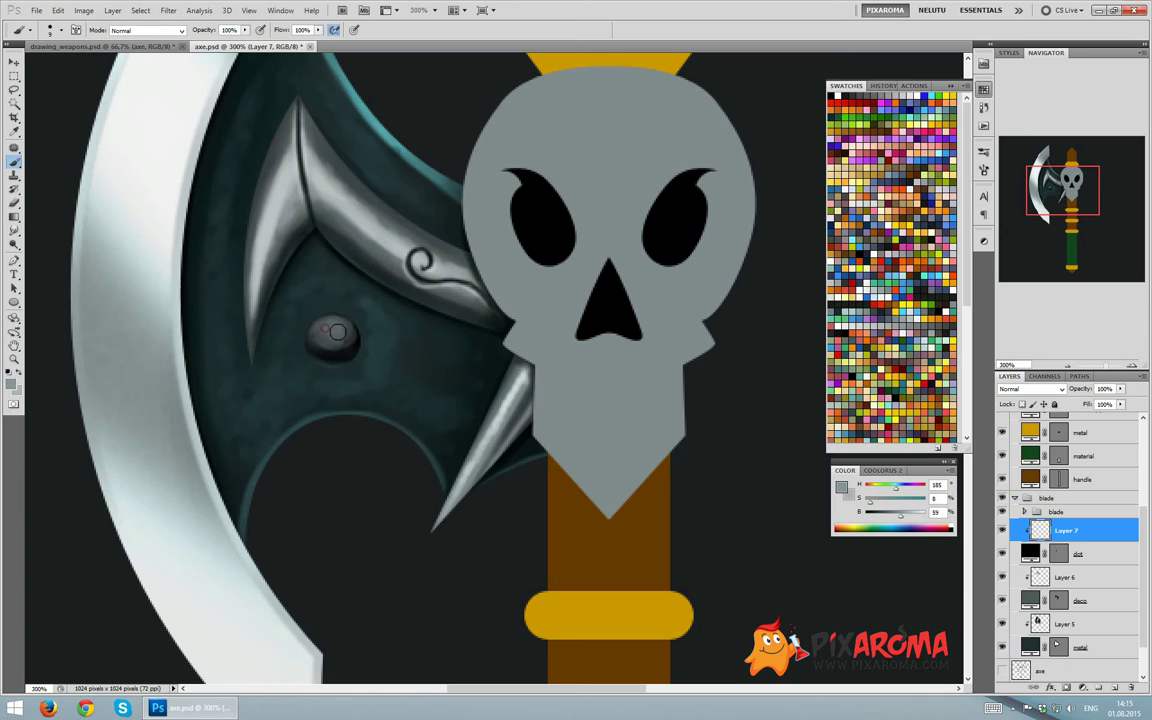
{"action": "left_click", "coordinate": [331, 331]}
{"action": "left_click", "coordinate": [397, 241], "text": "alt"}
{"action": "left_click", "coordinate": [328, 332]}
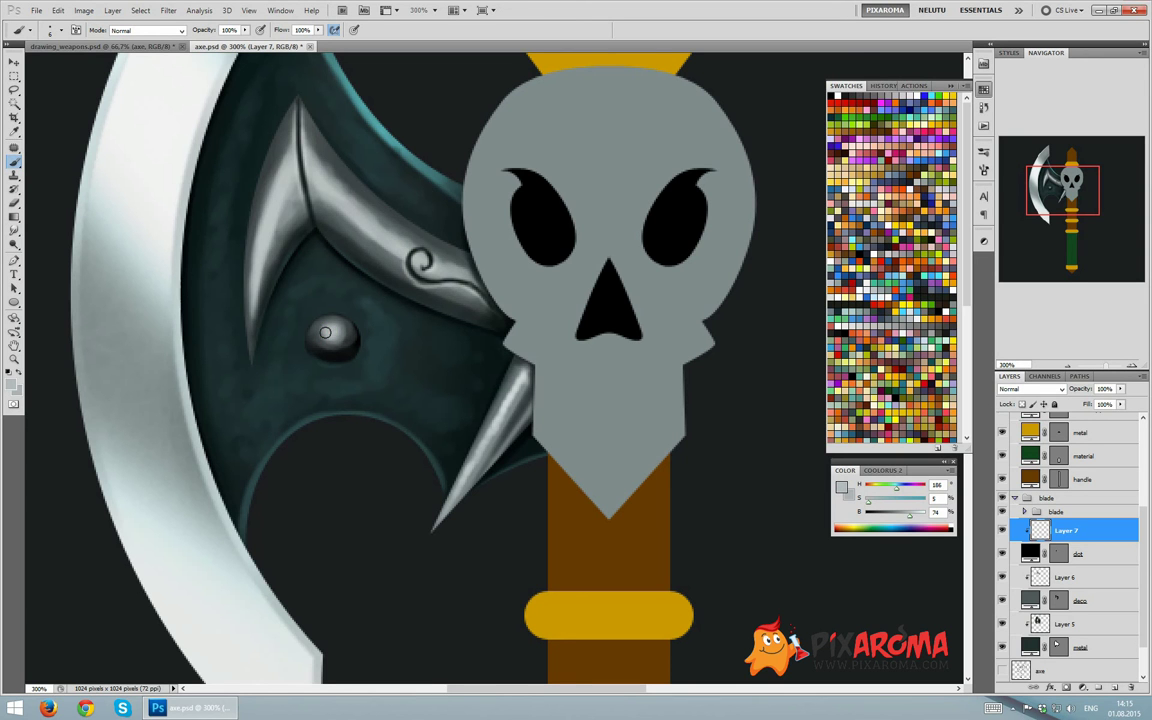
{"action": "left_click", "coordinate": [325, 330], "text": "alt"}
{"action": "left_click", "coordinate": [333, 346]}
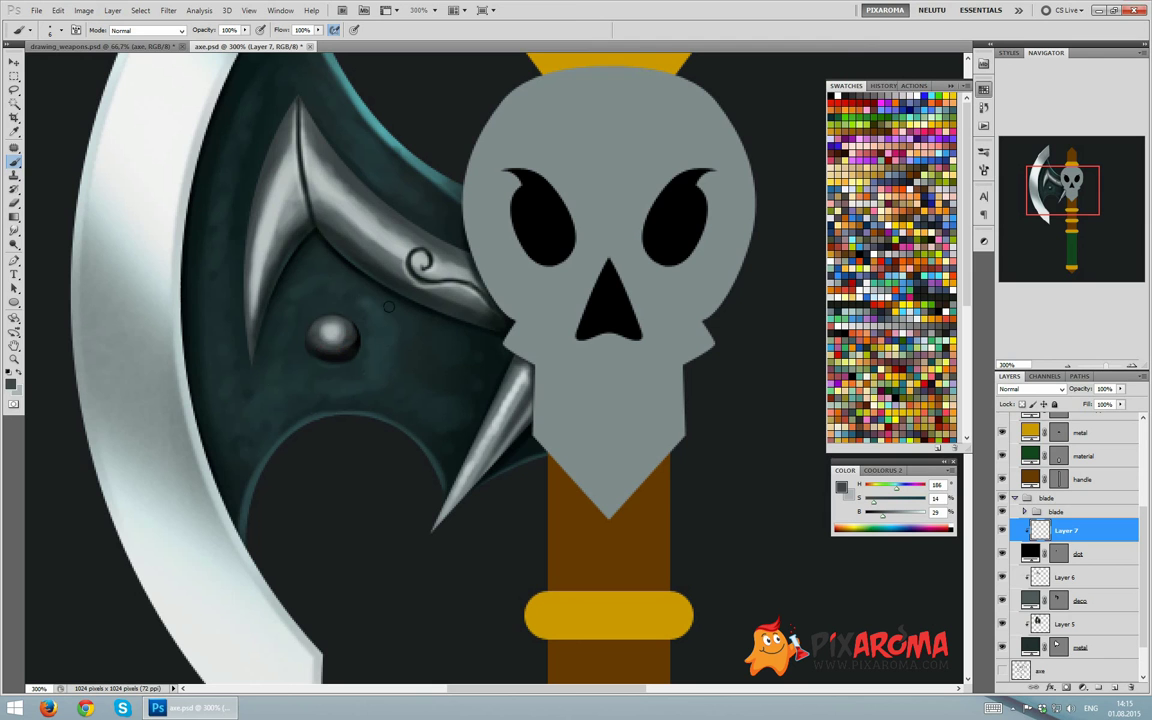
{"action": "left_click", "coordinate": [1083, 555]}
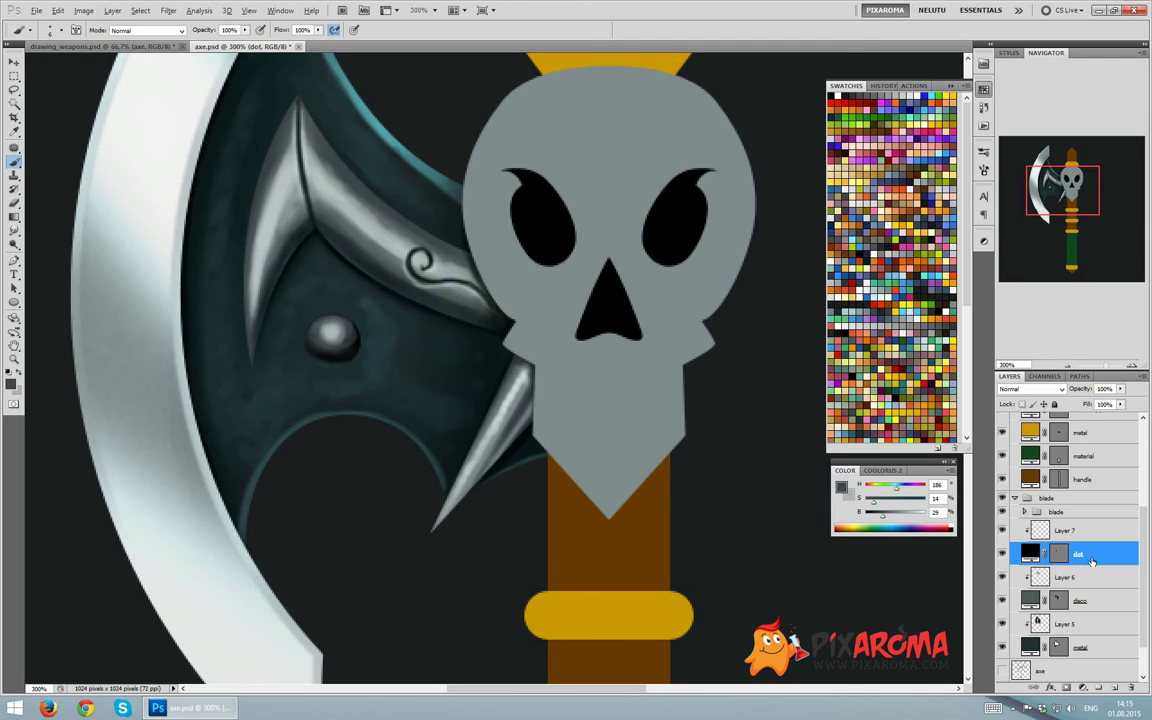
Paint a teal rim on a new Layer 8 below 'dot', then refine the stud's shine on Layer 7
{"action": "left_click", "coordinate": [1117, 687], "text": "ctrl"}
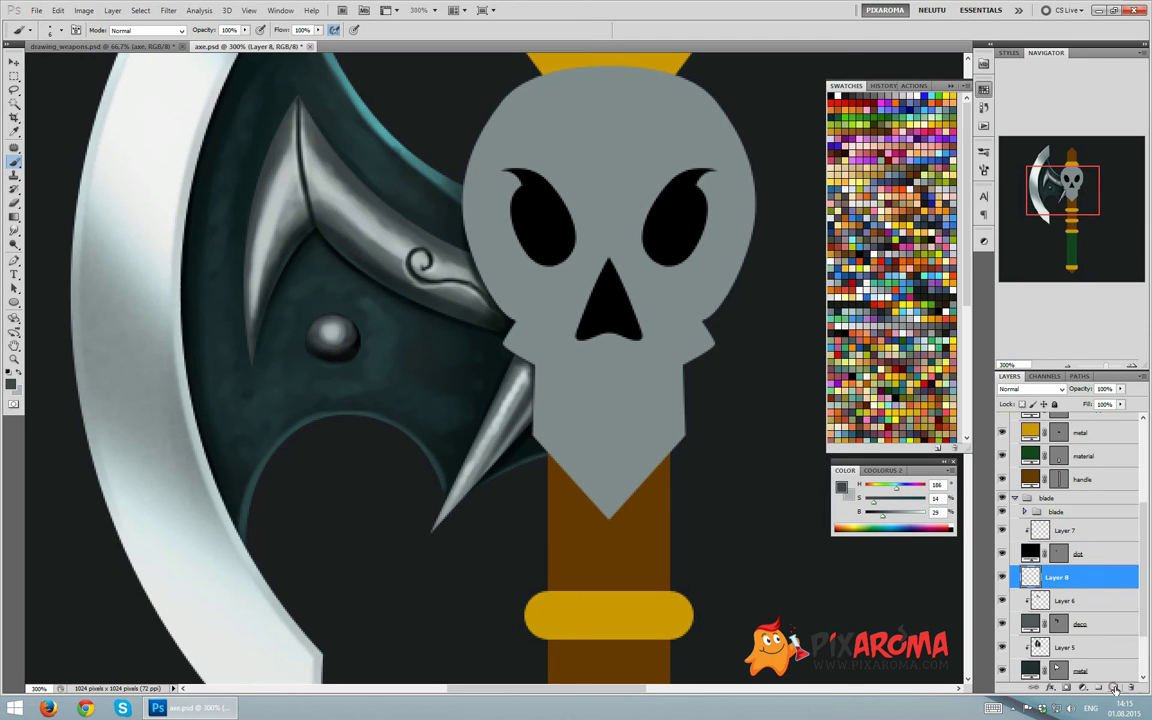
{"action": "left_click", "coordinate": [398, 273], "text": "alt"}
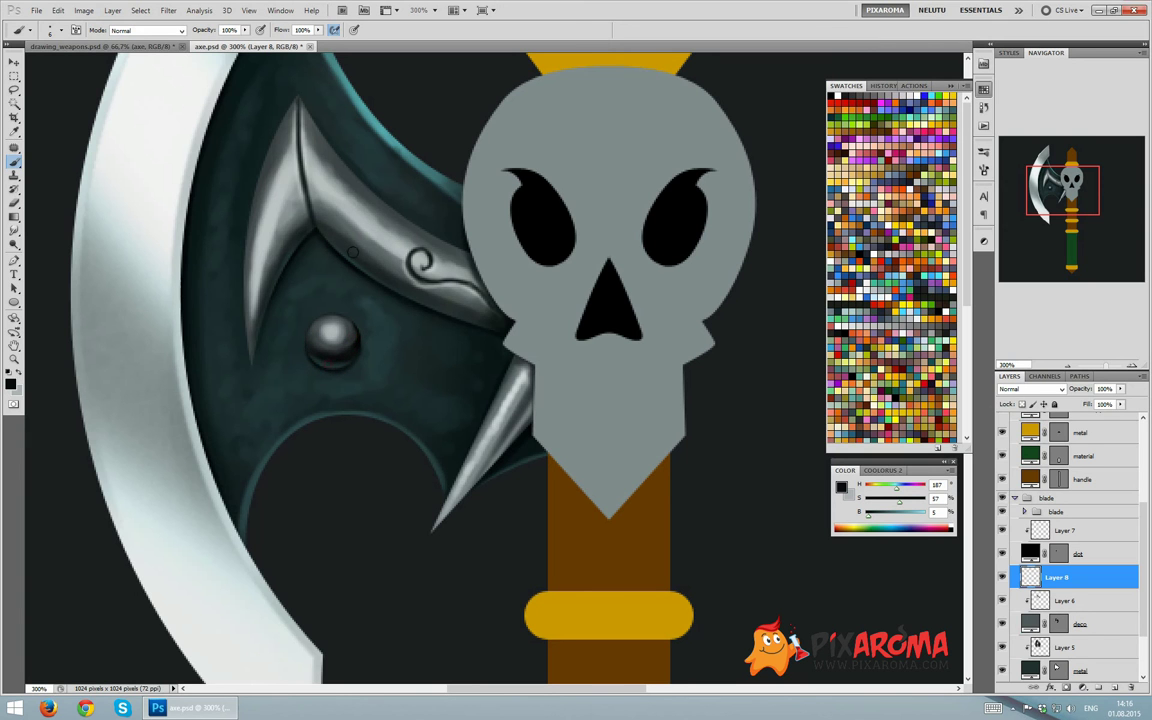
{"action": "left_click", "coordinate": [398, 143], "text": "alt"}
{"action": "left_click", "coordinate": [1060, 532]}
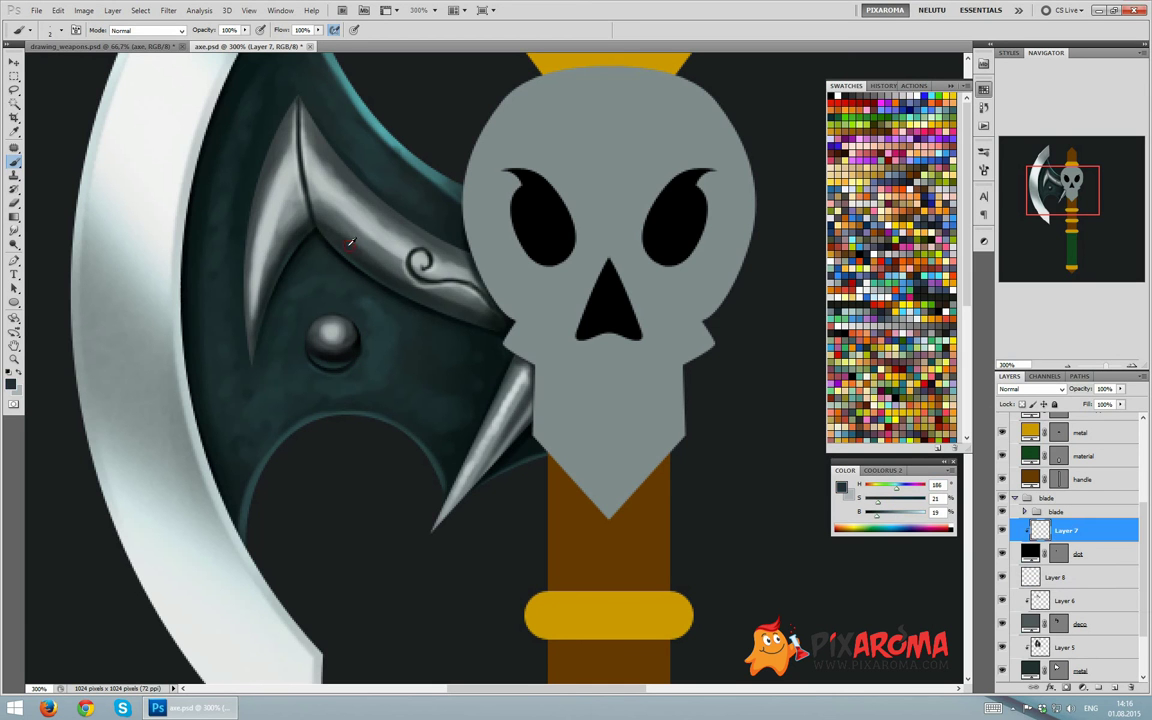
{"action": "left_click", "coordinate": [315, 218], "text": "alt"}
{"action": "left_click", "coordinate": [318, 336], "text": "alt"}
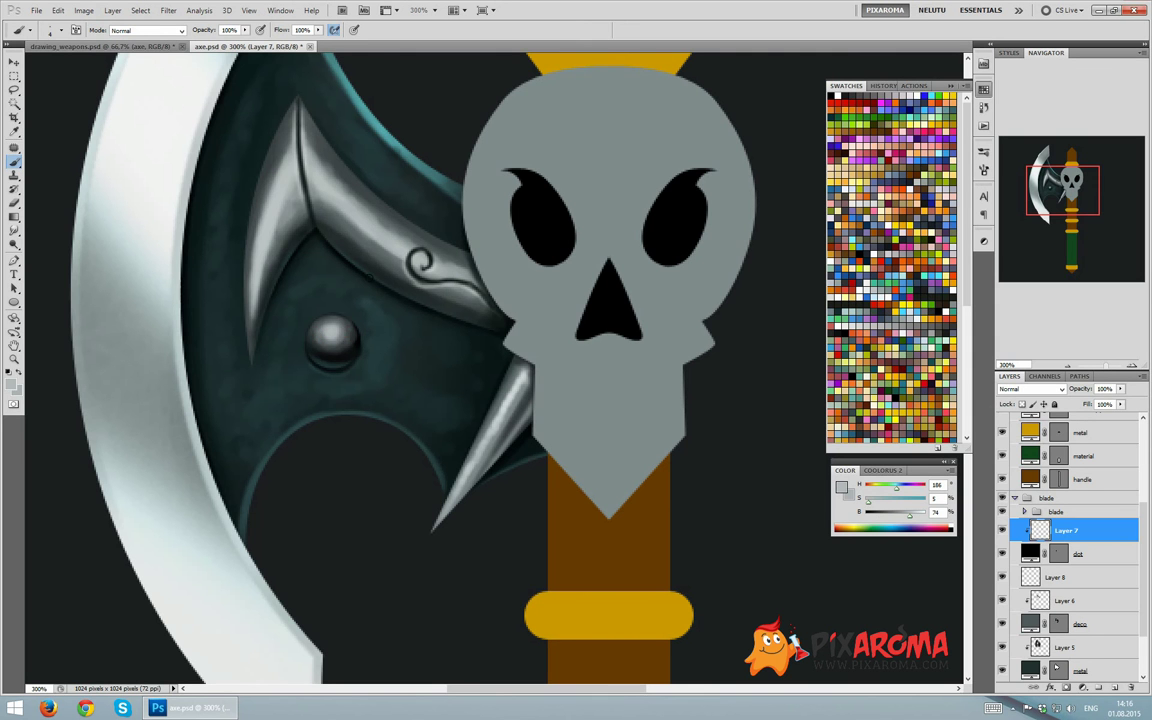
{"action": "key", "text": "ctrl+minus"}
{"action": "key", "text": "ctrl+minus"}
{"action": "key", "text": "ctrl+minus"}
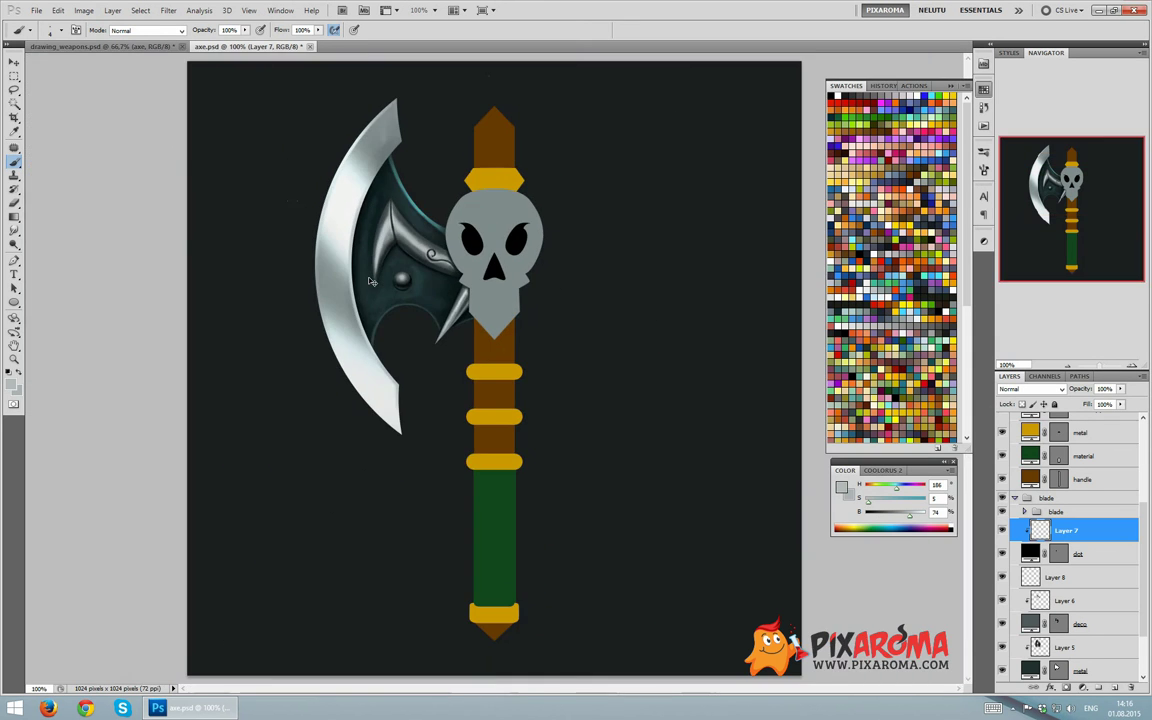
Group the stud's layers (Layer 7, dot and Layer 8) together
{"action": "key", "text": "ctrl+plus"}
{"action": "key", "text": "ctrl+plus"}
{"action": "right_click", "coordinate": [370, 281]}
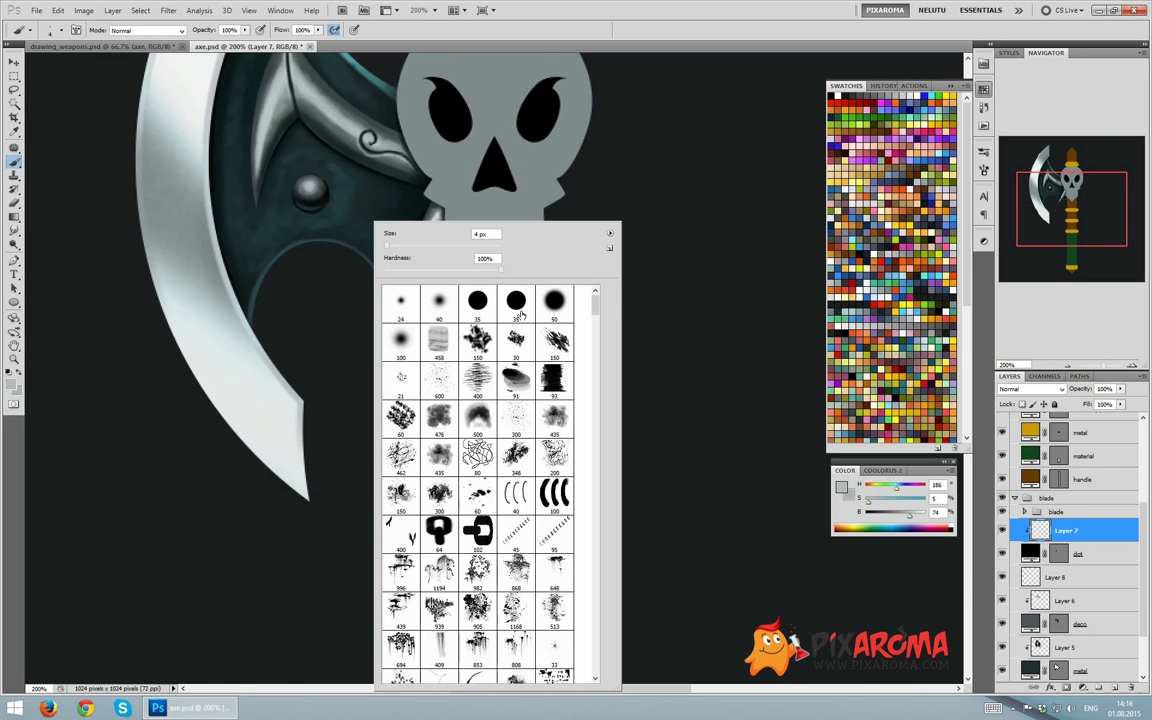
{"action": "key", "text": "Escape"}
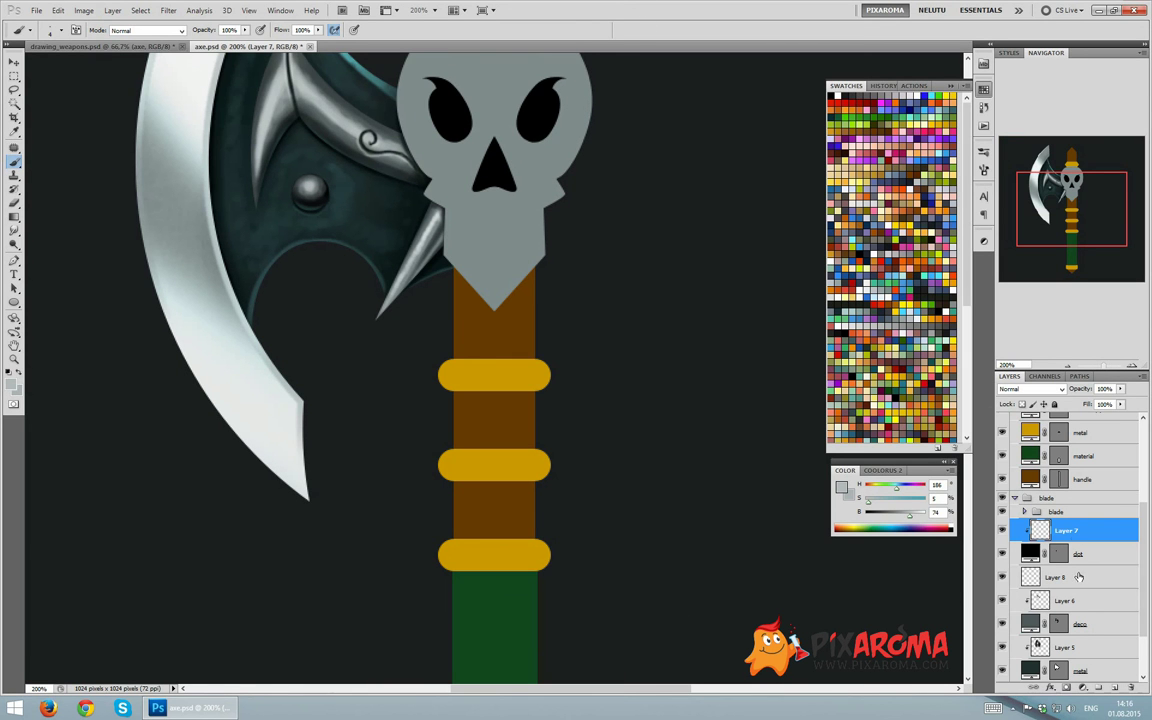
{"action": "left_click", "coordinate": [1085, 577], "text": "shift"}
{"action": "key", "text": "ctrl+g"}
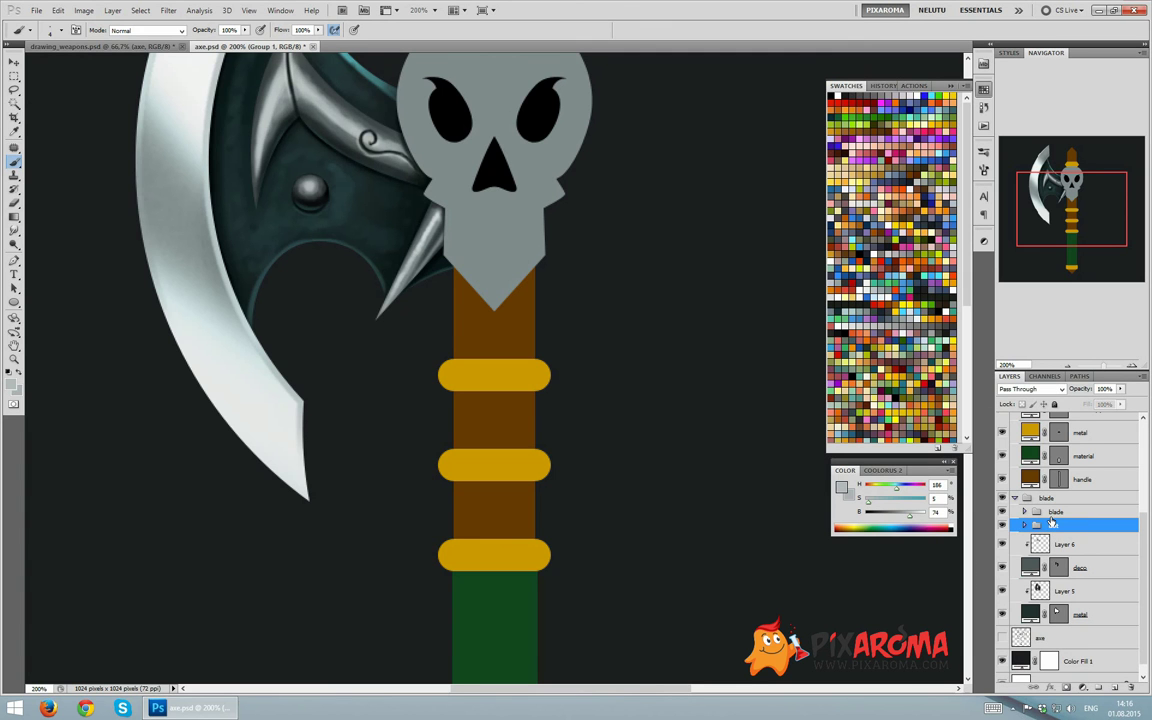
{"action": "type", "text": "dot"}
Duplicate the stud group to add a second rivet, then collapse the blade group
{"action": "left_click", "coordinate": [14, 62]}
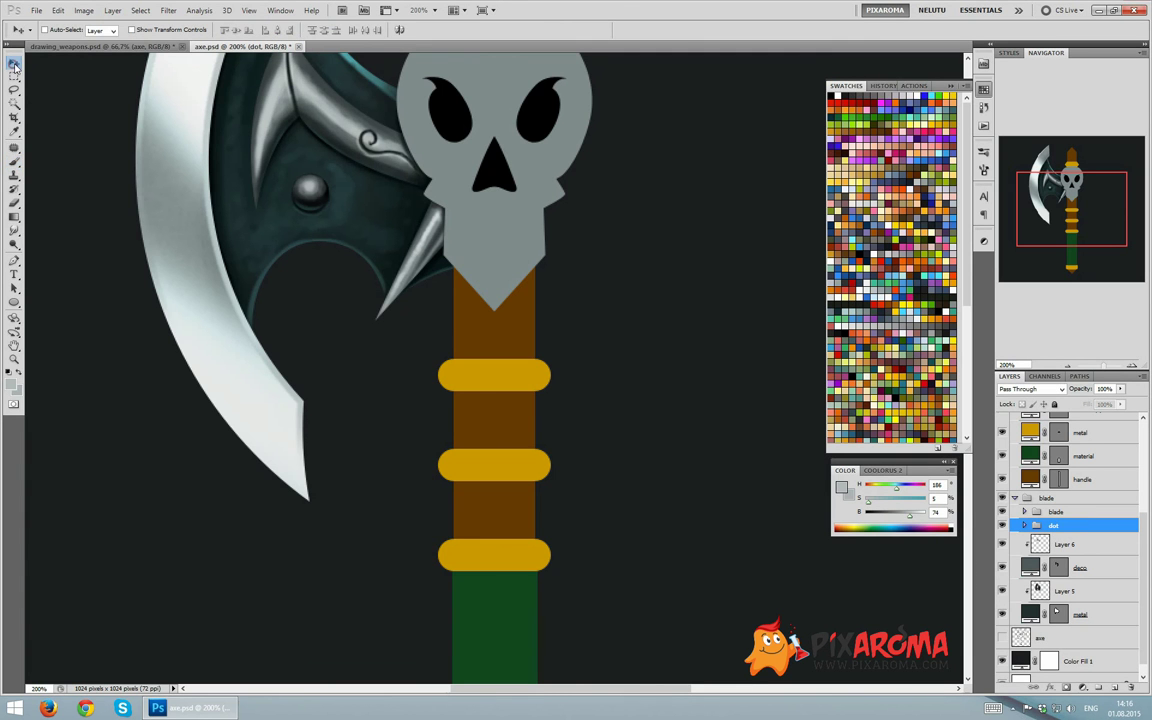
{"action": "key", "text": "ctrl+minus"}
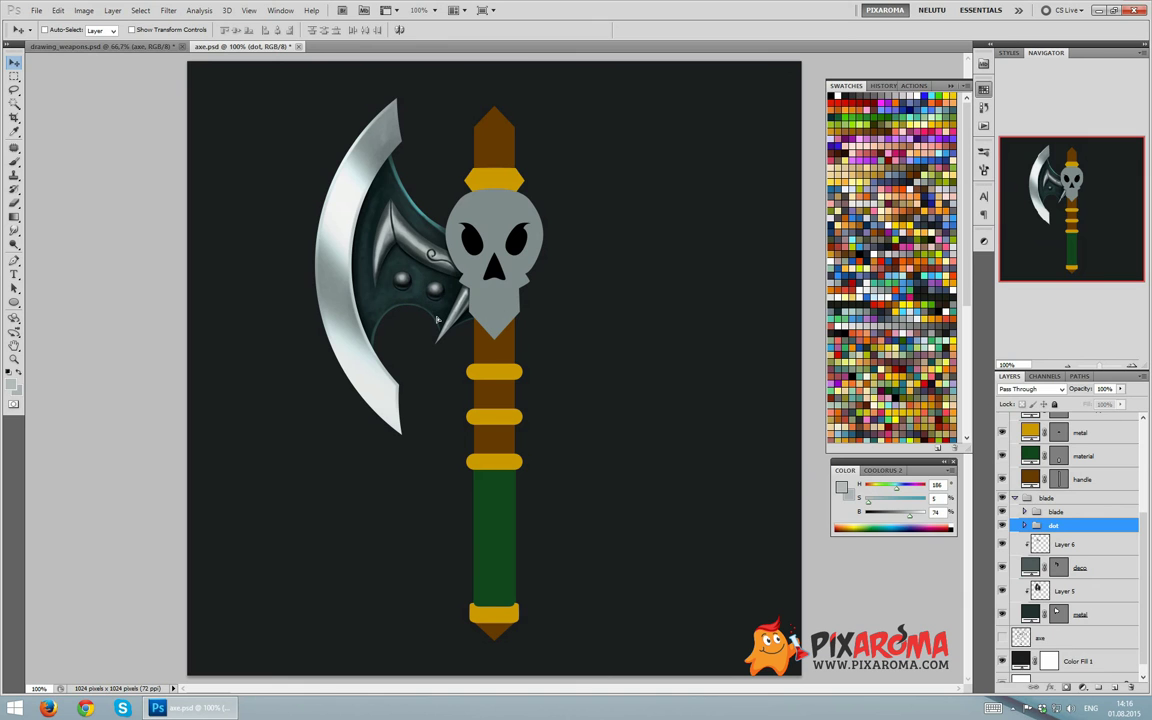
{"action": "key", "text": "ctrl+j"}
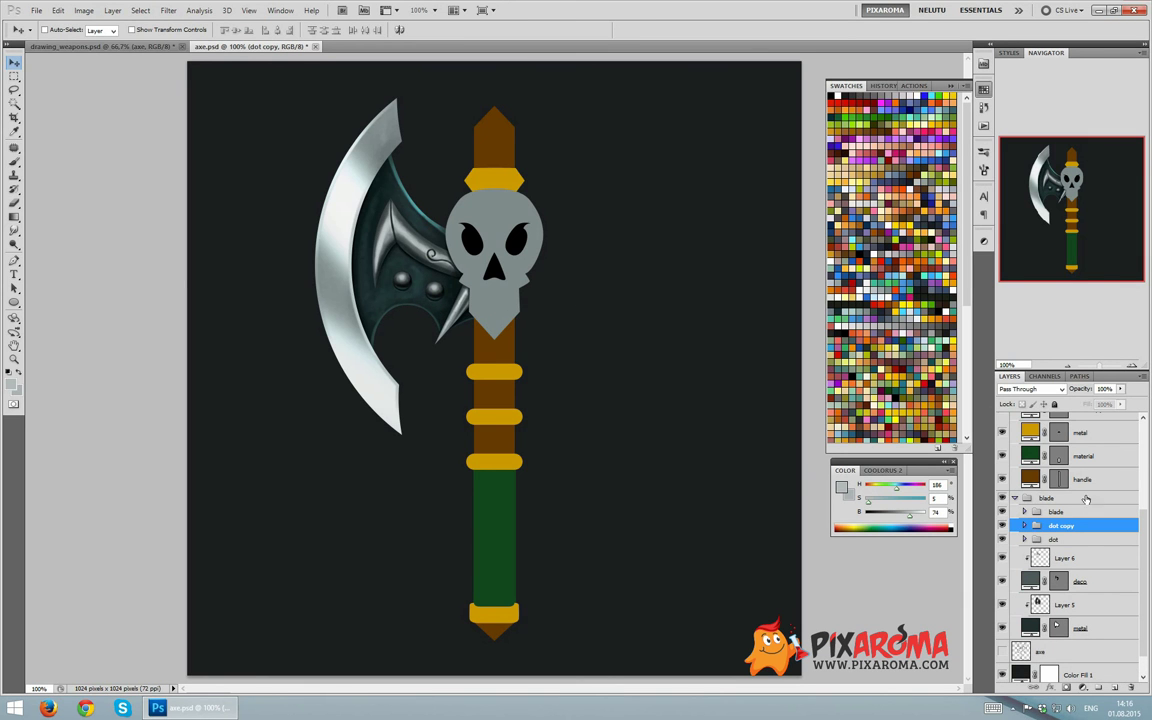
{"action": "left_click", "coordinate": [1015, 498]}
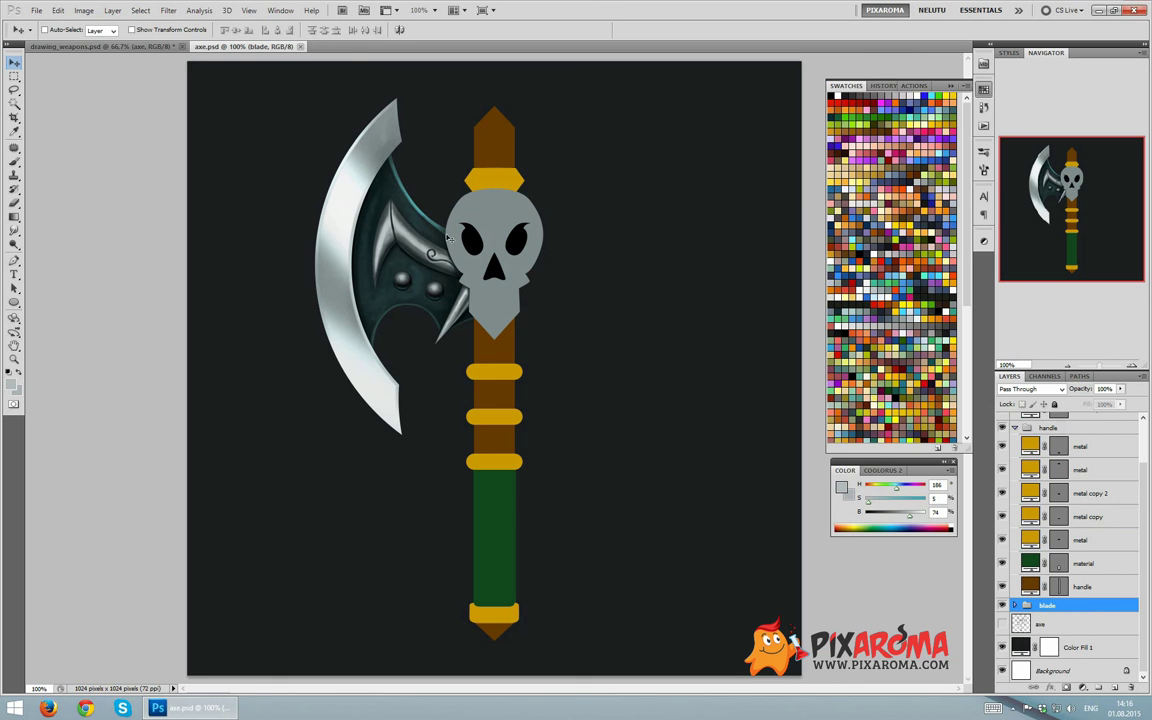
Copy the blade group right of the handle, flip it horizontally and nudge it into place
{"action": "left_click_drag", "start_coordinate": [372, 270], "coordinate": [593, 243]}
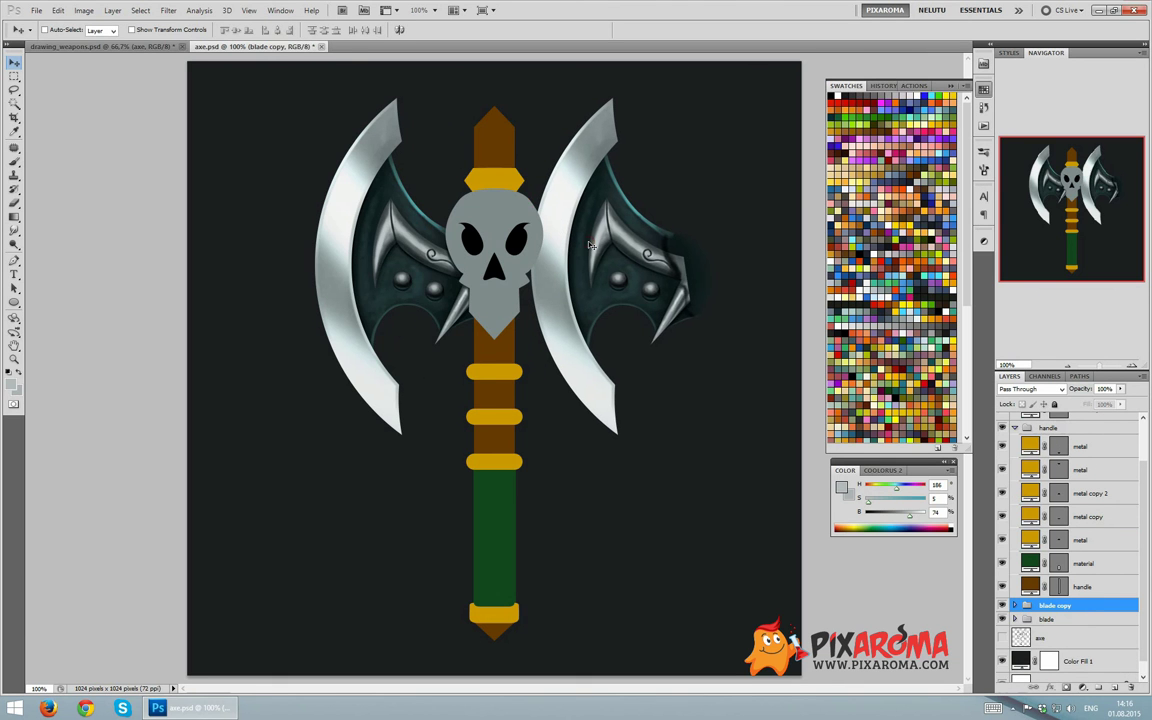
{"action": "key", "text": "ctrl+t"}
{"action": "right_click", "coordinate": [657, 237]}
{"action": "left_click", "coordinate": [661, 437]}
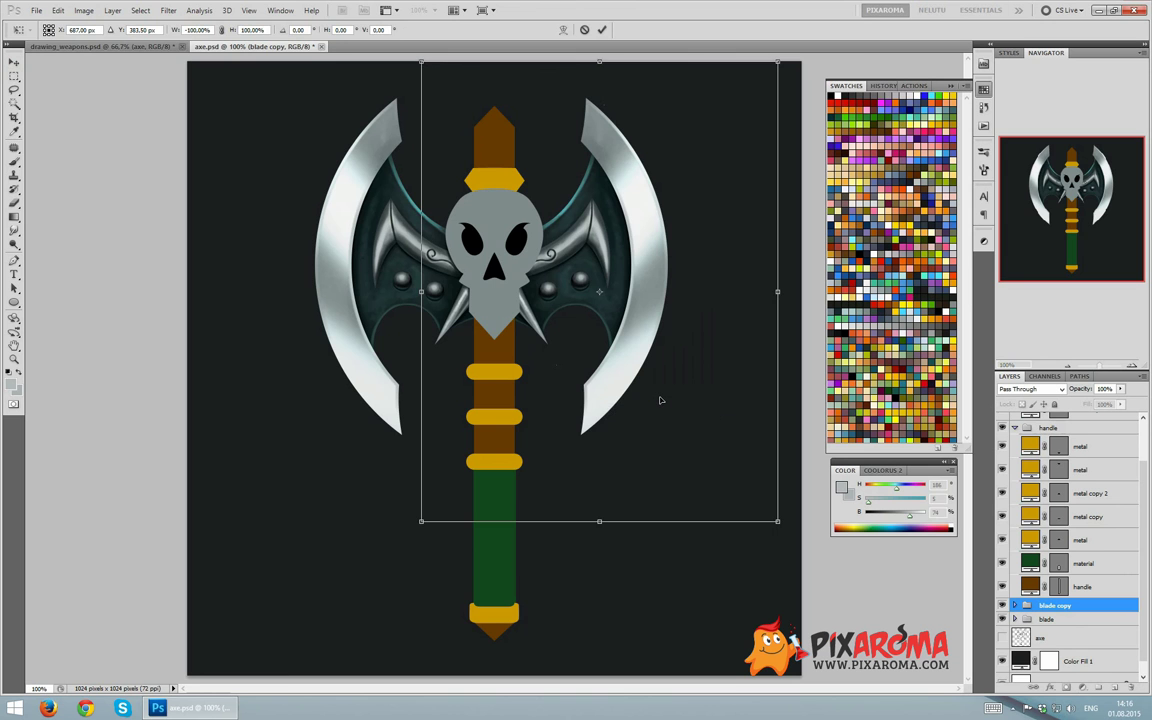
{"action": "key", "text": "Return"}
{"action": "key", "text": "Right"}
{"action": "key", "text": "Right"}
{"action": "key", "text": "Right"}
{"action": "key", "text": "Right"}
{"action": "key", "text": "Right"}
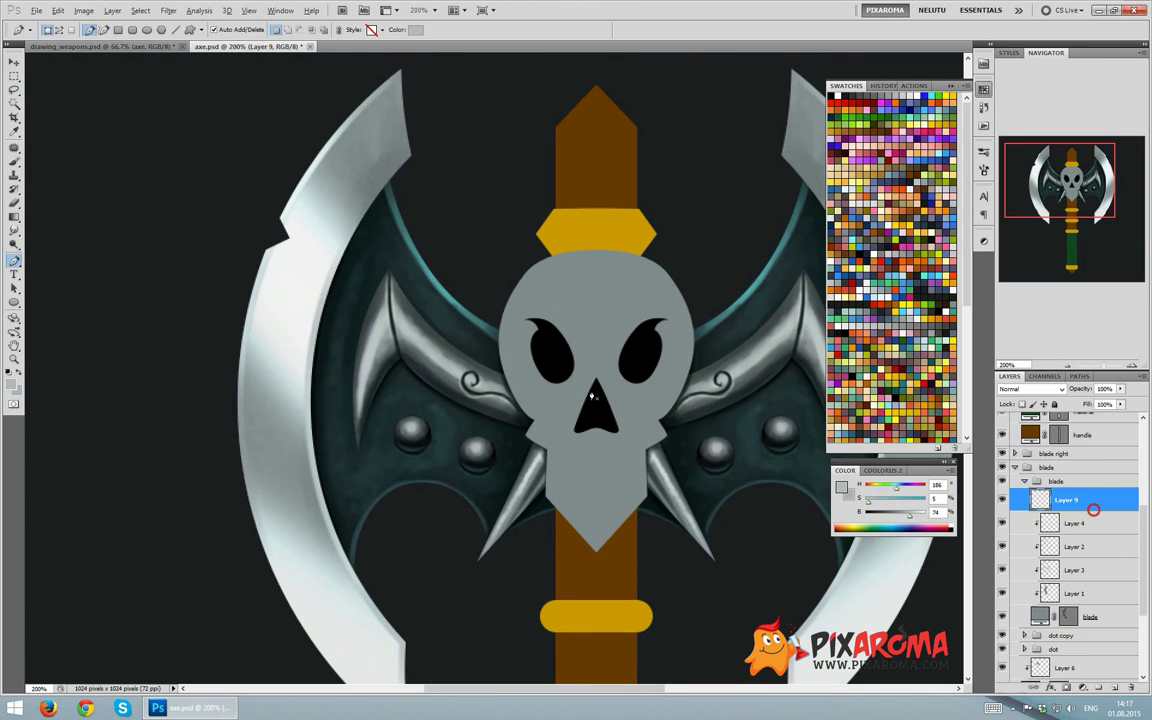
Sample the near-white tone from the blade for painting the skull
{"action": "left_click", "coordinate": [284, 238], "text": "alt"}
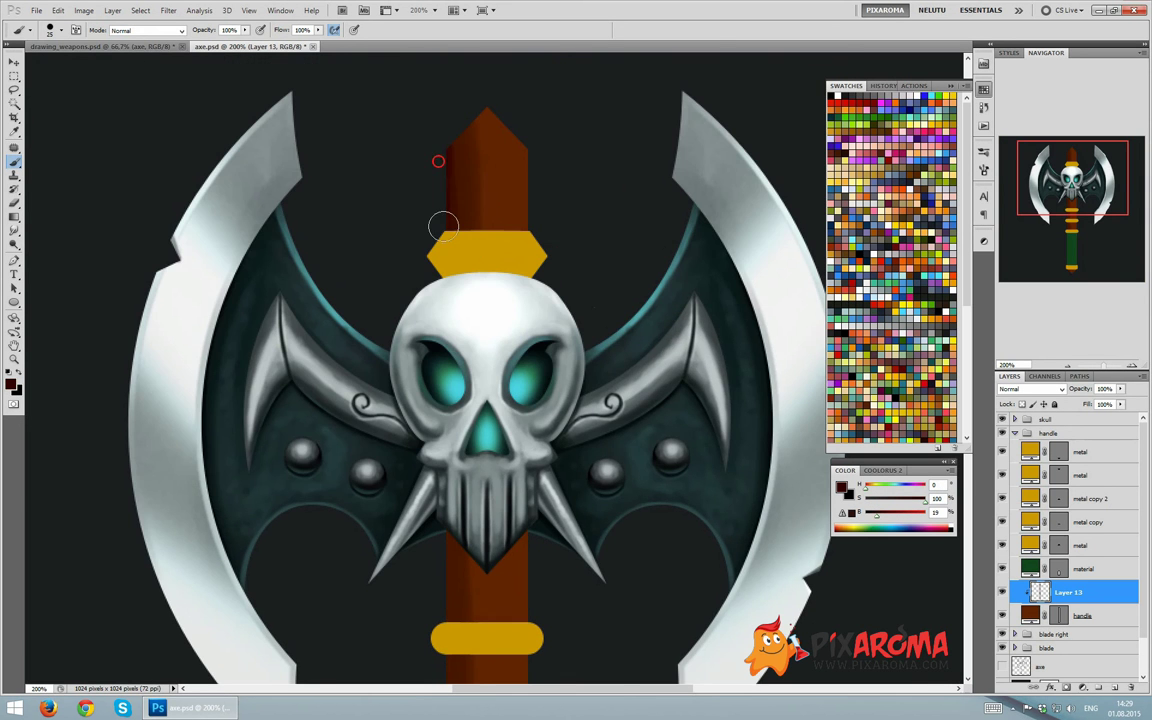
Bring the handle top into view and pick an orange-brown for the wood grain
{"action": "scroll", "coordinate": [510, 400], "scroll_direction": "up", "scroll_amount": 5}
{"action": "scroll", "coordinate": [475, 215], "scroll_direction": "up", "scroll_amount": 5}
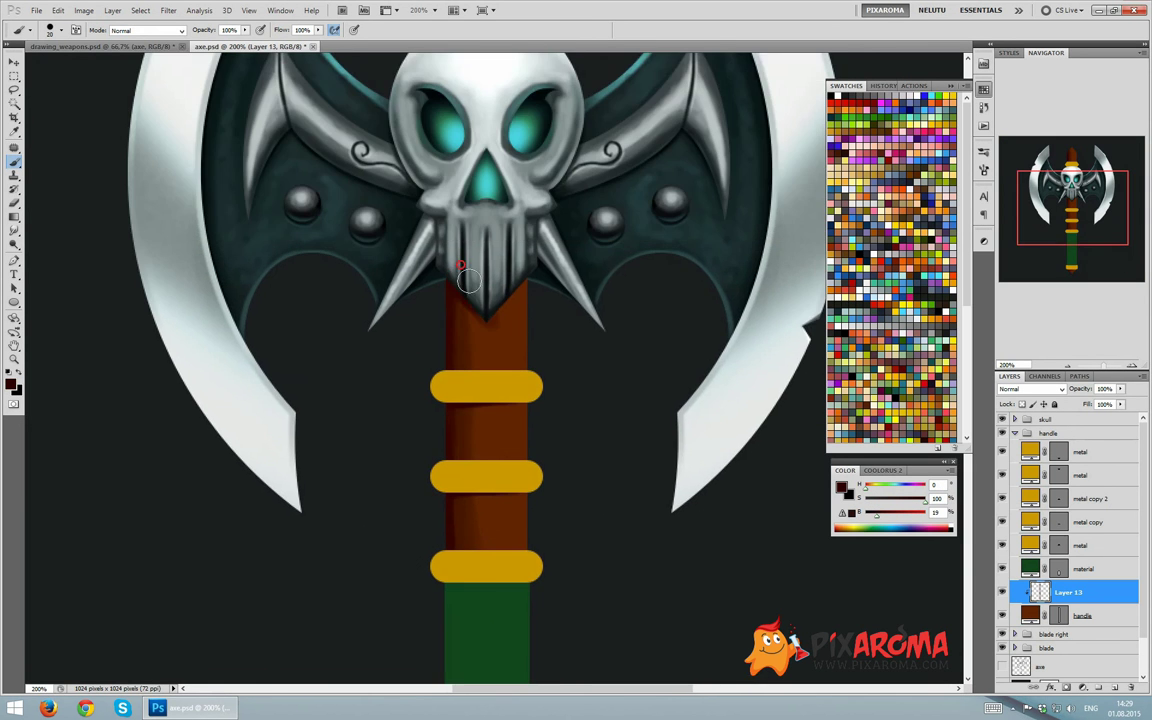
{"action": "scroll", "coordinate": [461, 130], "scroll_direction": "up", "scroll_amount": 5}
{"action": "scroll", "coordinate": [475, 151], "scroll_direction": "down", "scroll_amount": 5}
{"action": "scroll", "coordinate": [480, 250], "scroll_direction": "up", "scroll_amount": 5}
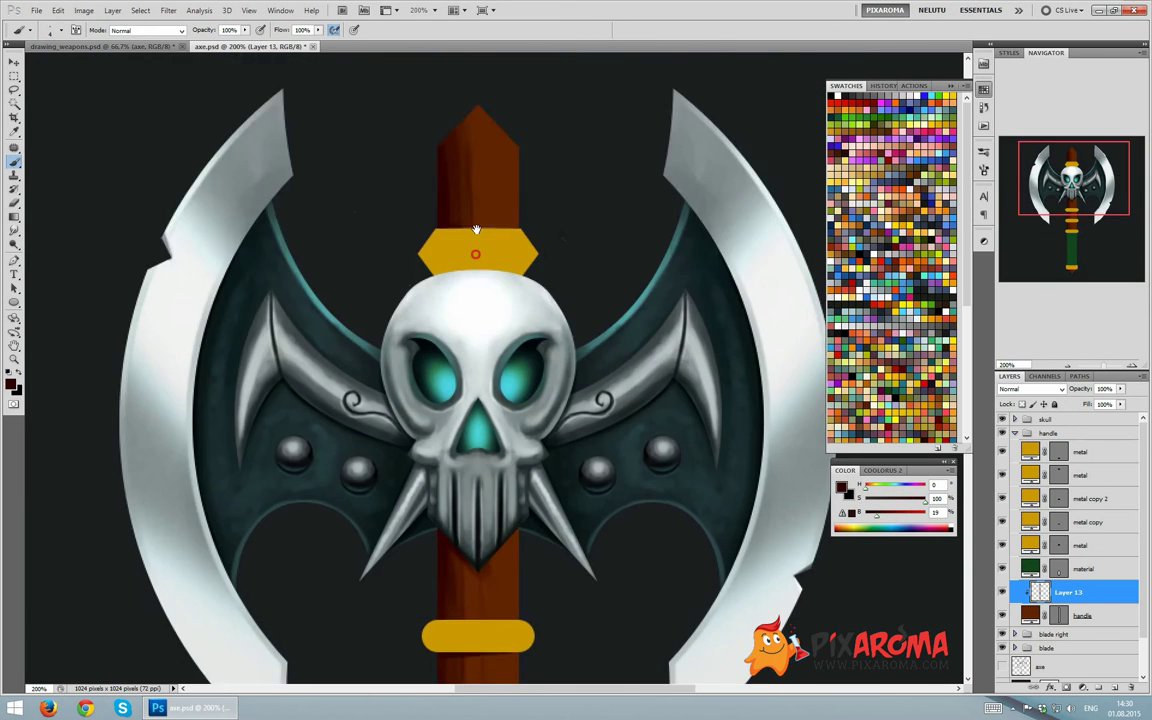
{"action": "scroll", "coordinate": [485, 300], "scroll_direction": "down", "scroll_amount": 4}
{"action": "scroll", "coordinate": [494, 356], "scroll_direction": "up", "scroll_amount": 1}
{"action": "left_click_drag", "start_coordinate": [494, 356], "coordinate": [481, 461]}
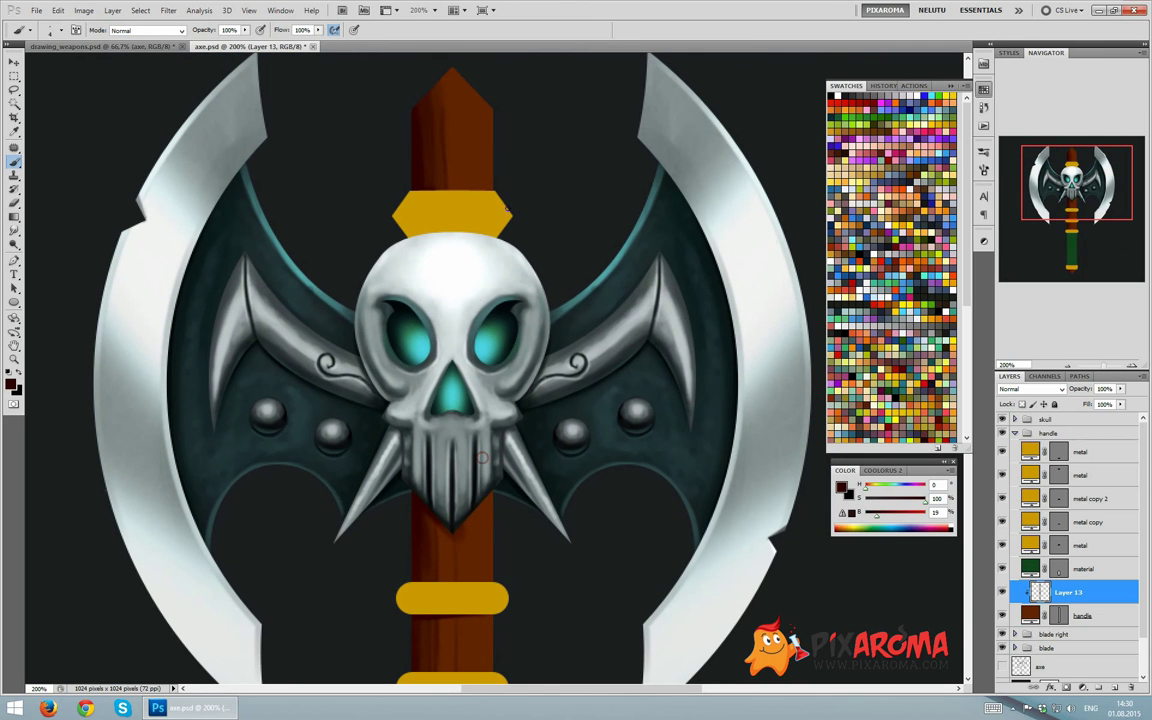
{"action": "left_click", "coordinate": [463, 154], "text": "alt"}
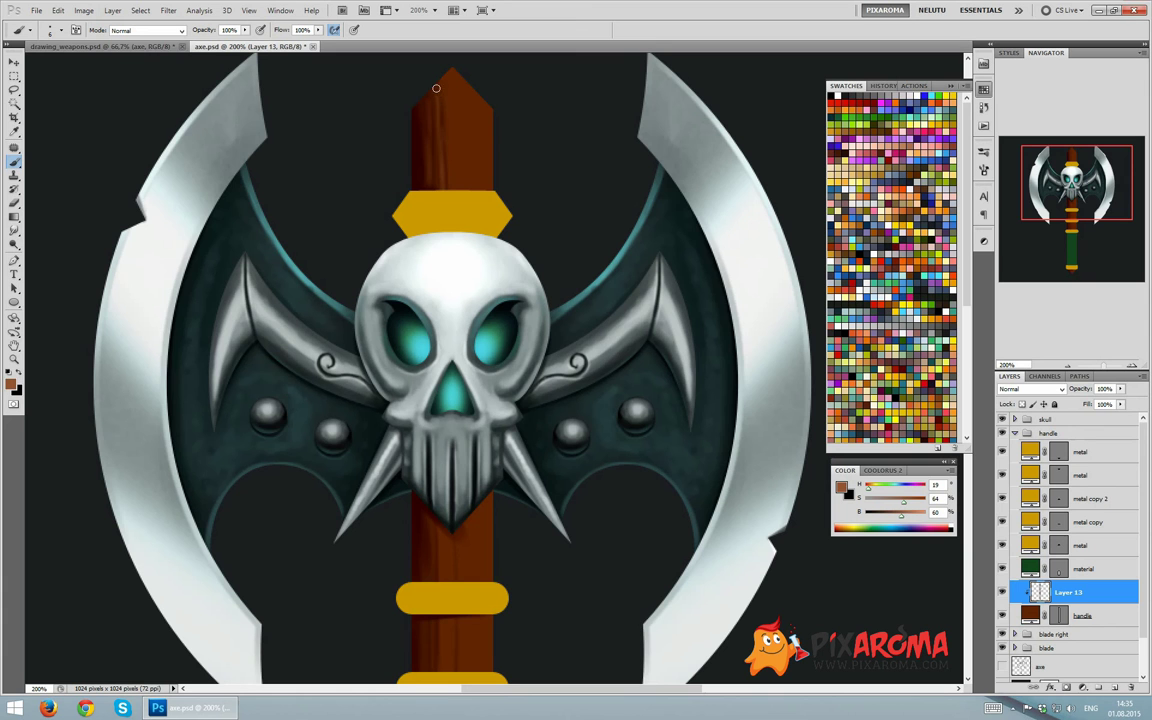
Work down the handle to its bottom tip, then view the whole axe
{"action": "left_click_drag", "start_coordinate": [440, 208], "coordinate": [459, 243]}
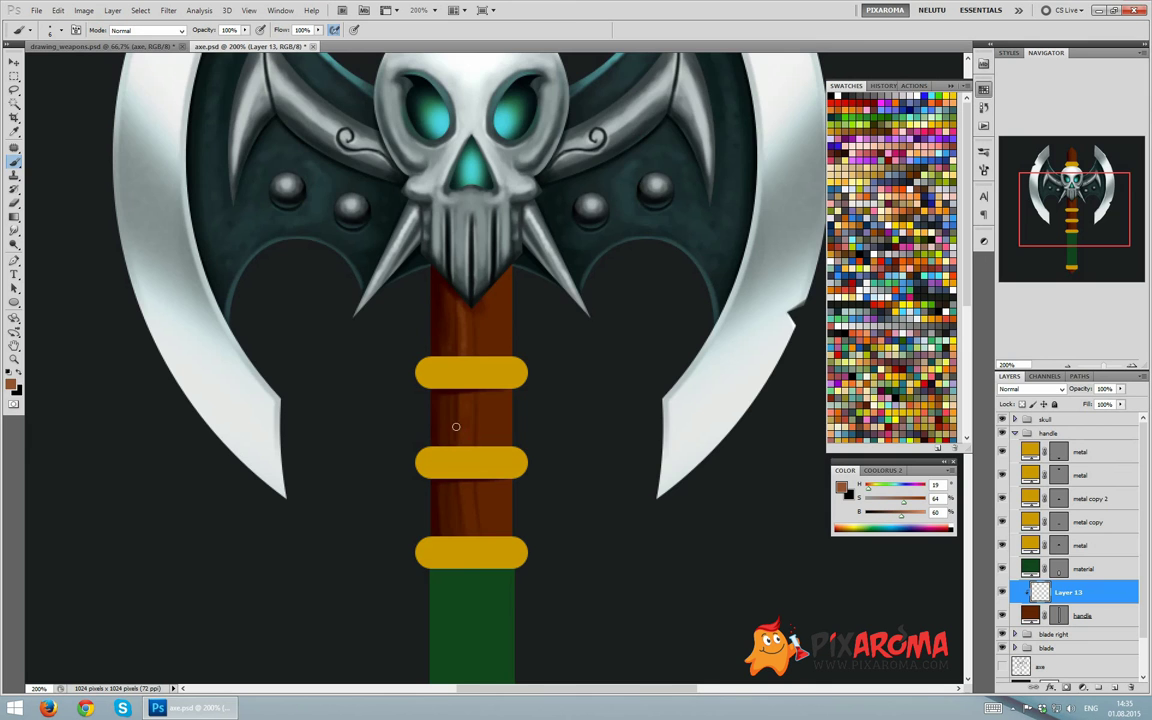
{"action": "scroll", "coordinate": [470, 456], "scroll_direction": "down", "scroll_amount": 2}
{"action": "scroll", "coordinate": [468, 300], "scroll_direction": "down", "scroll_amount": 1}
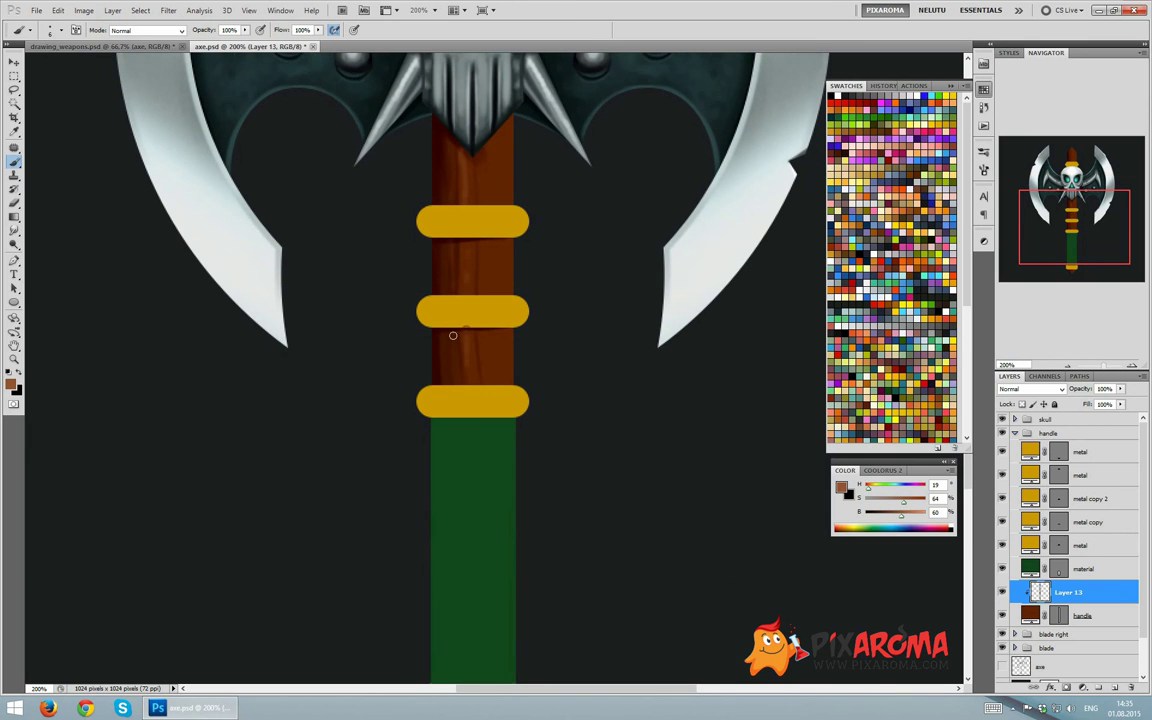
{"action": "left_click_drag", "start_coordinate": [472, 388], "coordinate": [478, 189]}
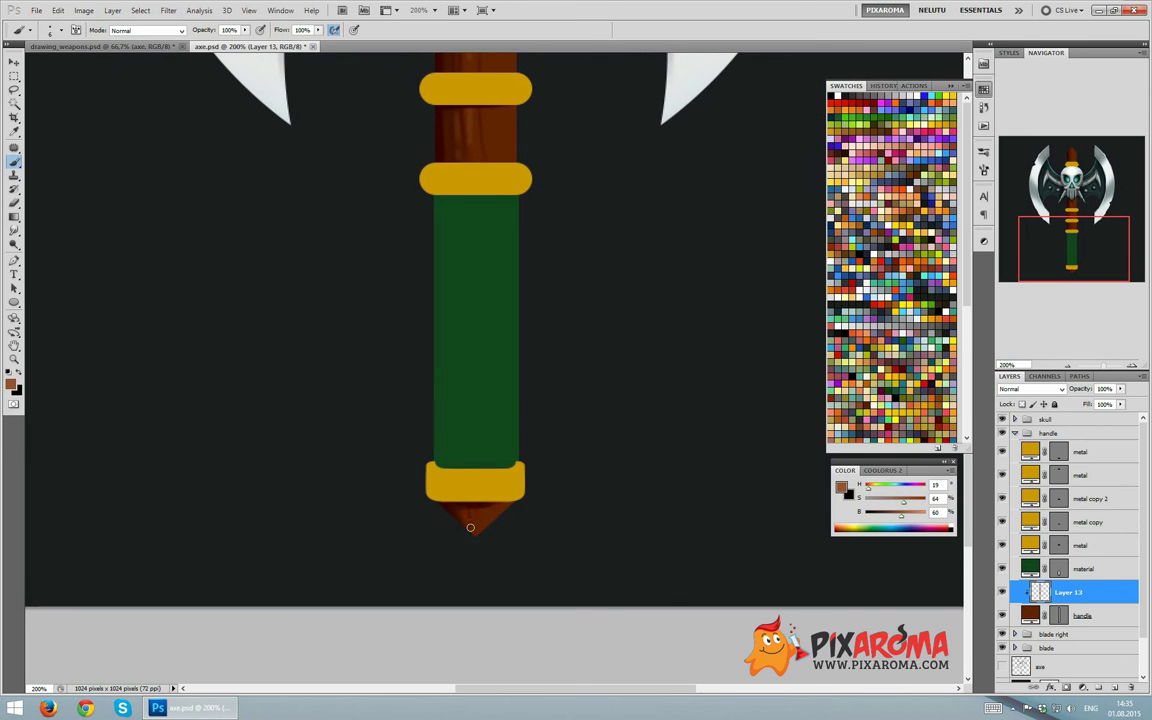
{"action": "scroll", "coordinate": [479, 298], "scroll_direction": "up", "scroll_amount": 5}
{"action": "scroll", "coordinate": [481, 296], "scroll_direction": "up", "scroll_amount": 4}
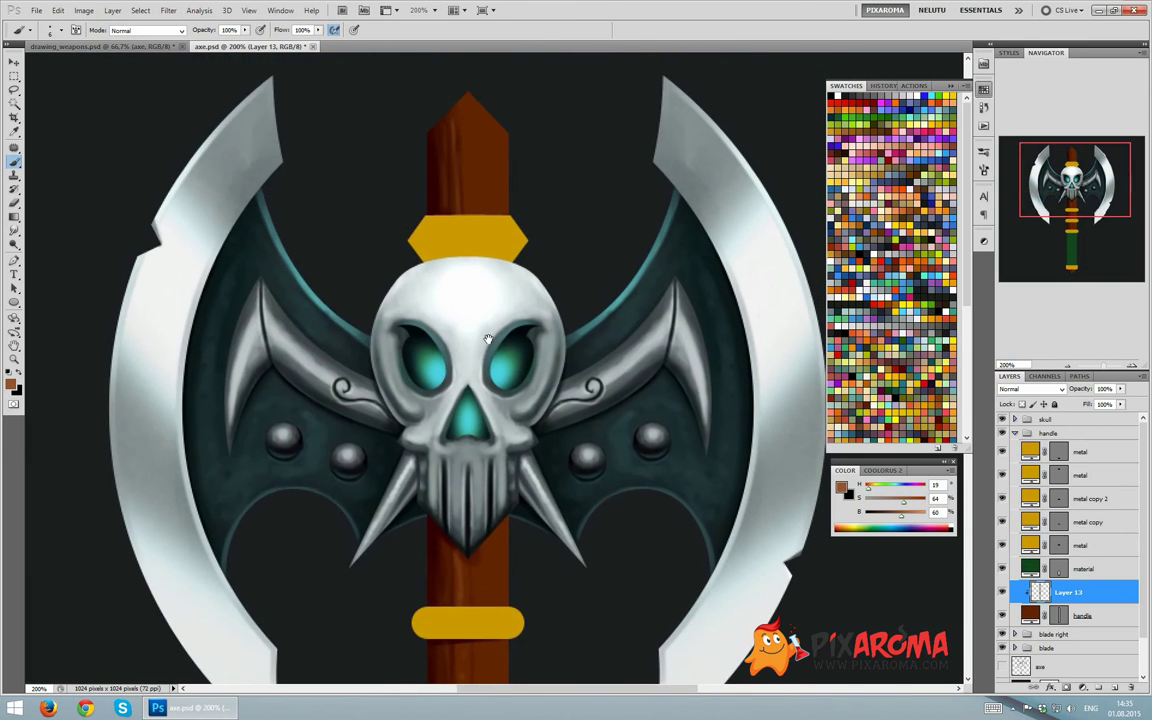
{"action": "left_click_drag", "start_coordinate": [481, 296], "coordinate": [494, 426]}
Duplicate the wood shading layer and paint dark red-brown streaks on the bottom tip
{"action": "key", "text": "ctrl+j"}
{"action": "key", "text": "v"}
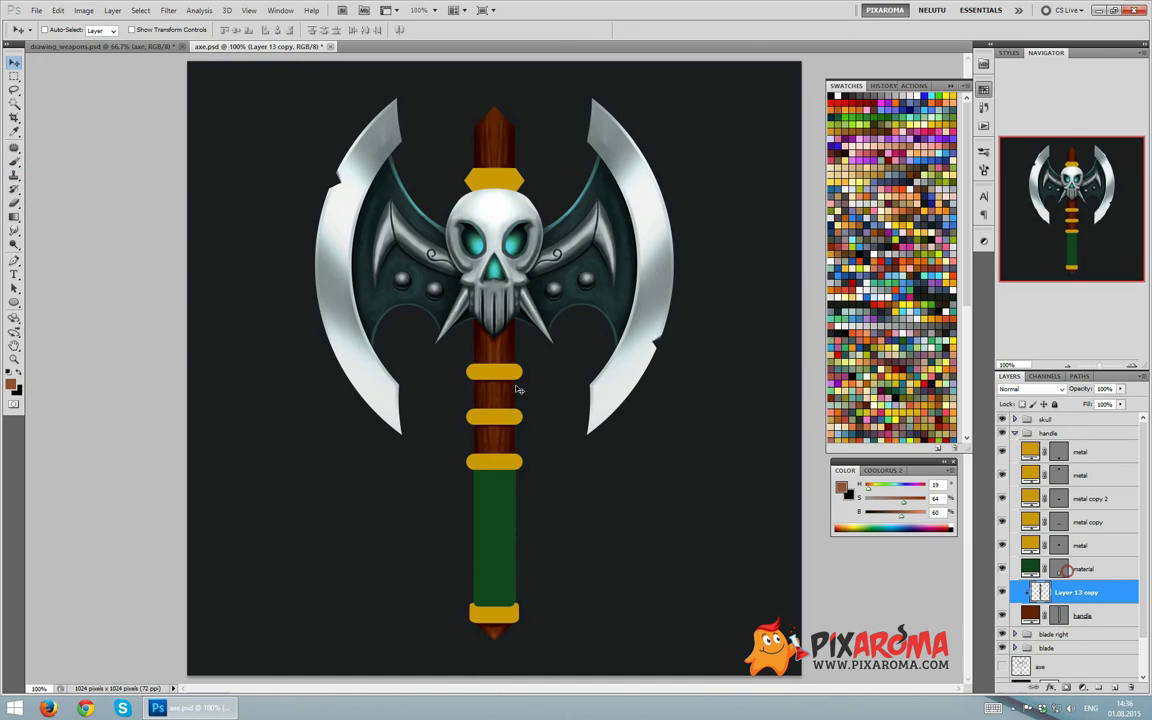
{"action": "key", "text": "b"}
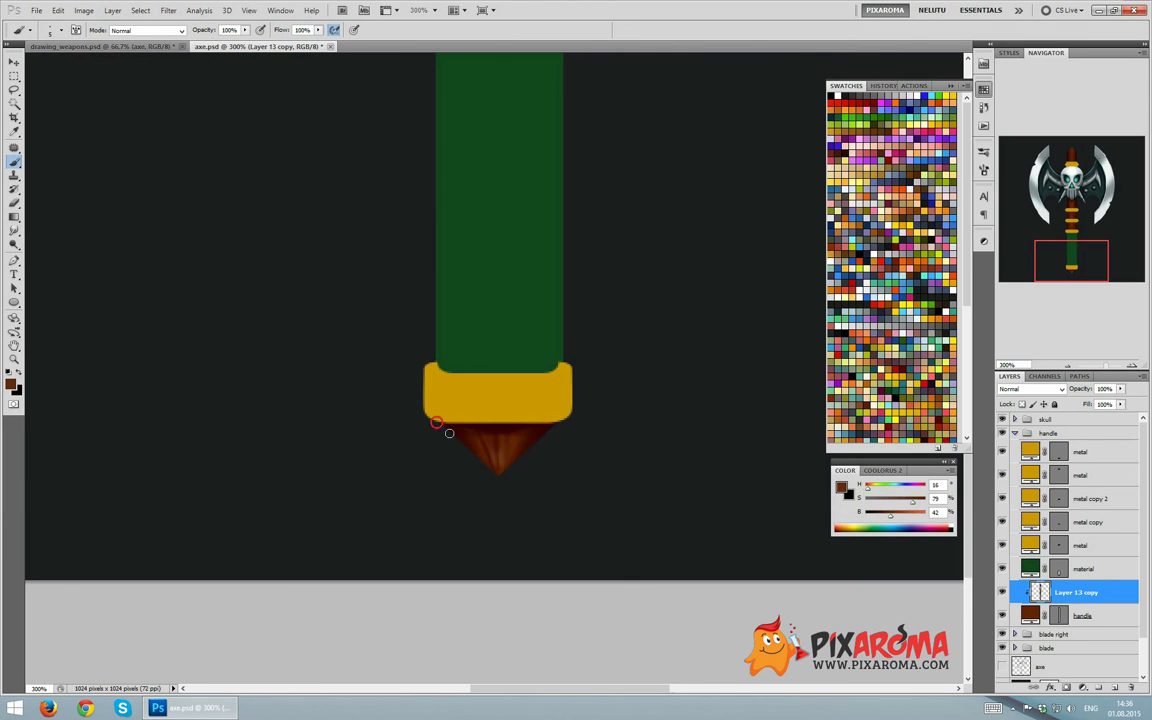
{"action": "left_click", "coordinate": [503, 447], "text": "alt"}
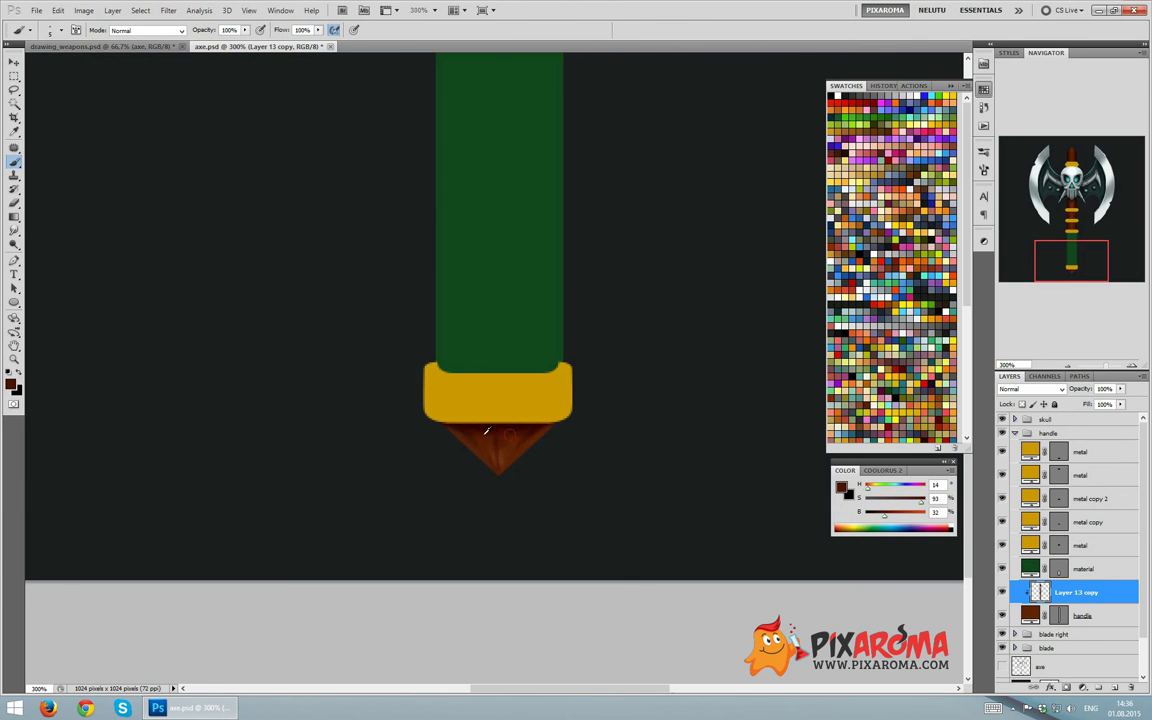
{"action": "left_click", "coordinate": [513, 418], "text": "alt"}
{"action": "left_click_drag", "start_coordinate": [520, 428], "coordinate": [500, 462]}
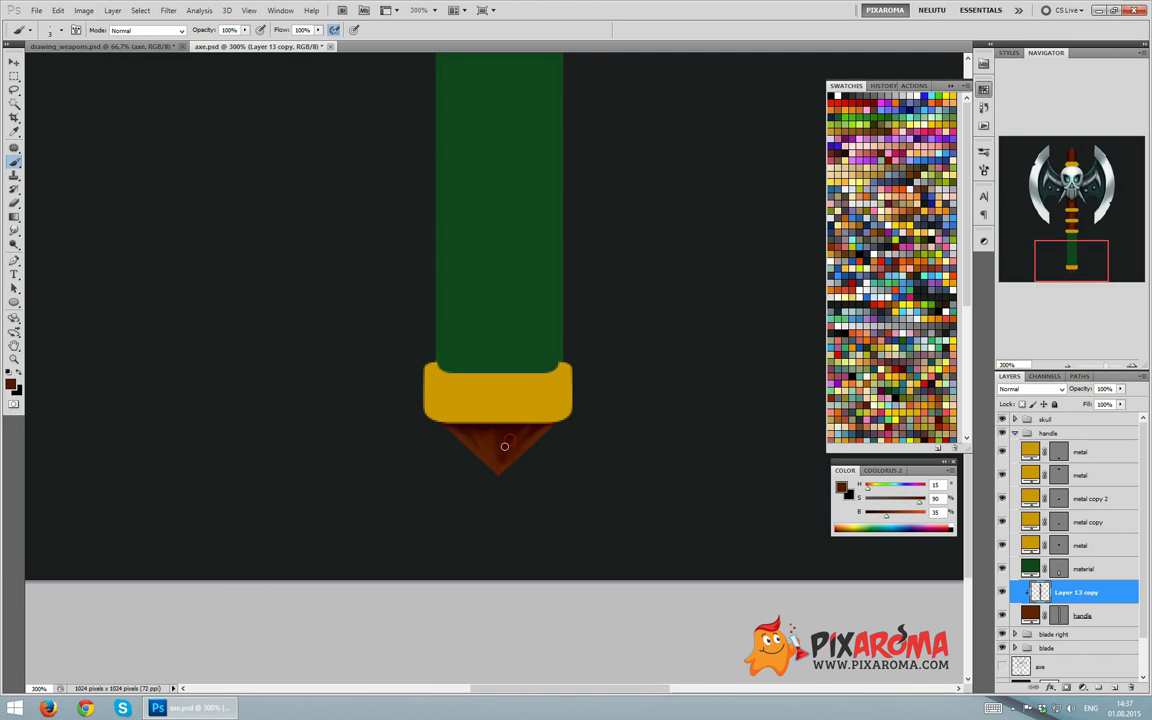
{"action": "left_click_drag", "start_coordinate": [559, 331], "coordinate": [531, 386]}
{"action": "left_click", "coordinate": [458, 472], "text": "alt"}
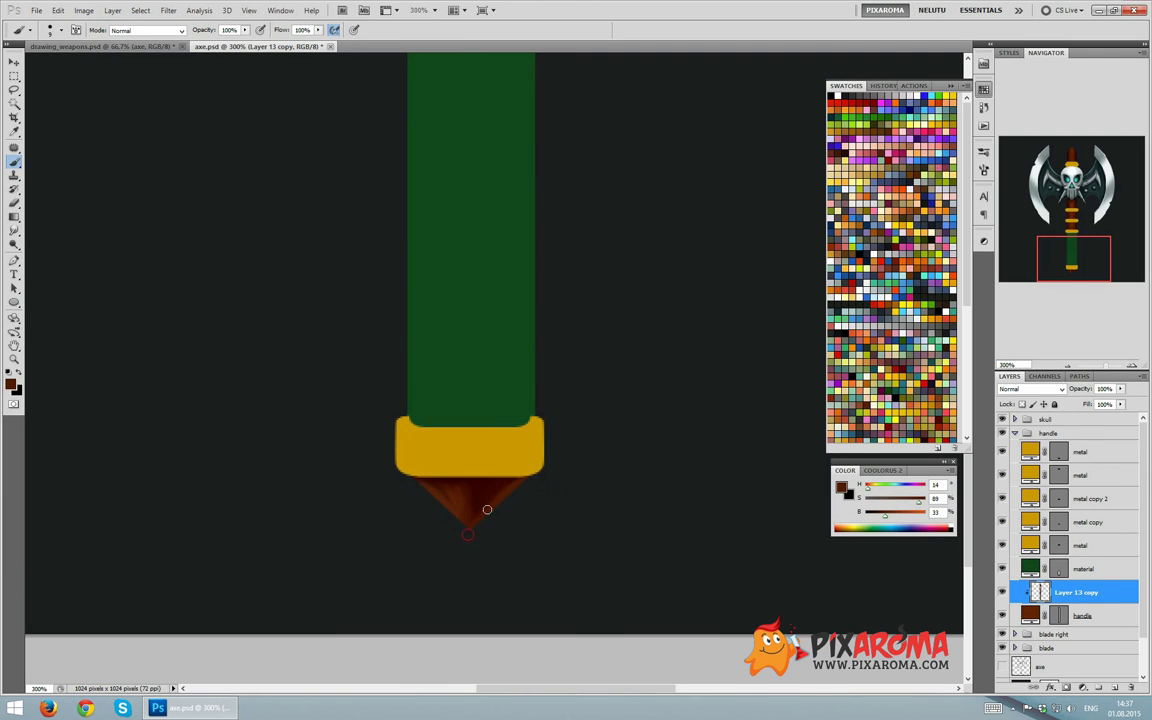
Sample lighter, orange and dark red-brown tones from the handle and its tips
{"action": "scroll", "coordinate": [459, 493], "scroll_direction": "up", "scroll_amount": 1}
{"action": "scroll", "coordinate": [555, 247], "scroll_direction": "up", "scroll_amount": 1}
{"action": "scroll", "coordinate": [555, 247], "scroll_direction": "down", "scroll_amount": 3}
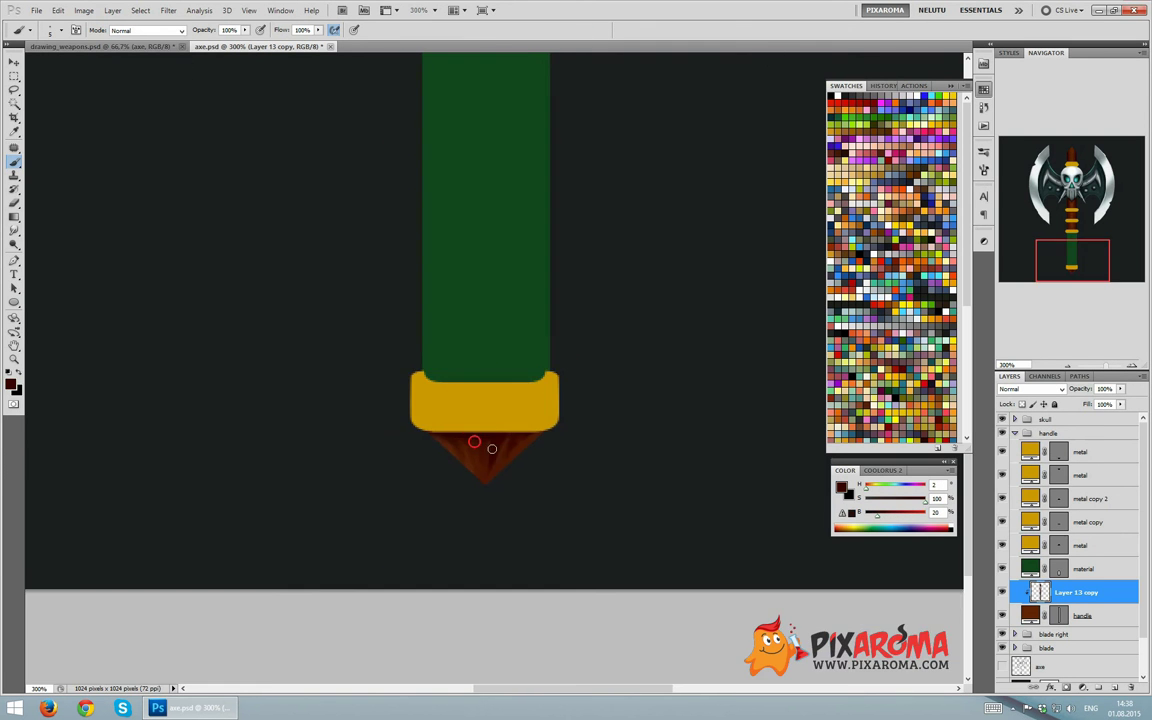
{"action": "scroll", "coordinate": [500, 218], "scroll_direction": "up", "scroll_amount": 6}
{"action": "left_click", "coordinate": [500, 218], "text": "alt"}
{"action": "scroll", "coordinate": [500, 218], "scroll_direction": "up", "scroll_amount": 5}
{"action": "scroll", "coordinate": [558, 188], "scroll_direction": "up", "scroll_amount": 1}
{"action": "left_click", "coordinate": [521, 198], "text": "alt"}
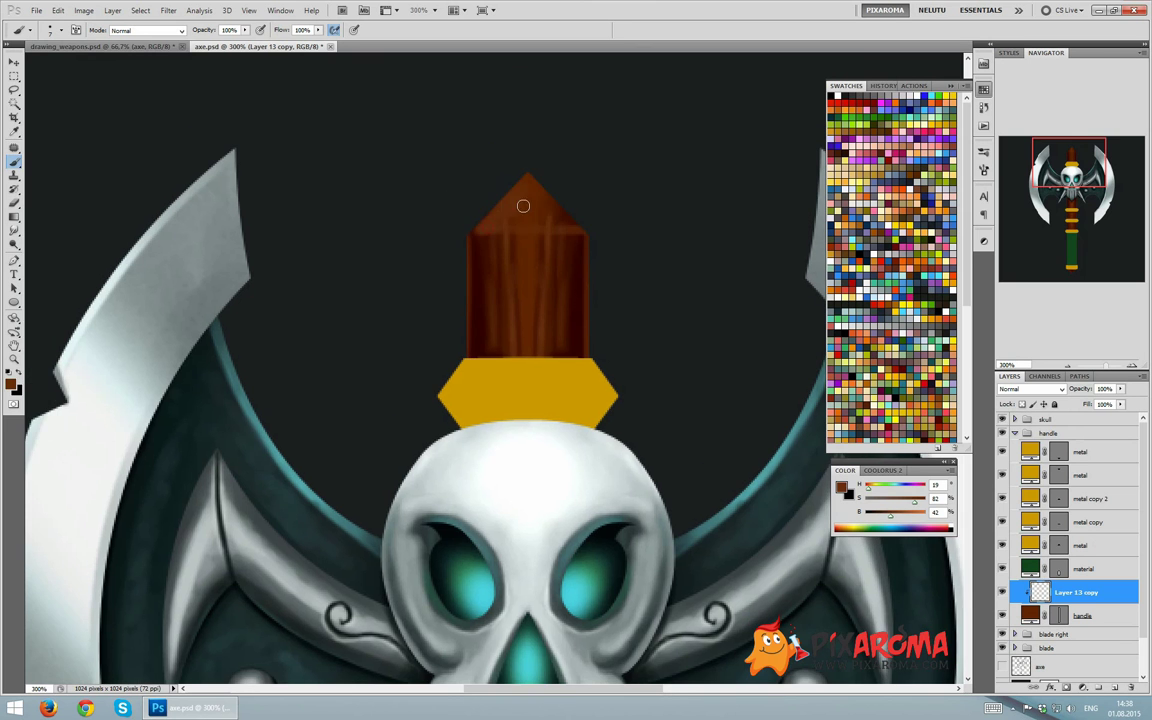
{"action": "scroll", "coordinate": [507, 212], "scroll_direction": "down", "scroll_amount": 4}
{"action": "scroll", "coordinate": [520, 250], "scroll_direction": "down", "scroll_amount": 10}
{"action": "left_click", "coordinate": [478, 345], "text": "alt"}
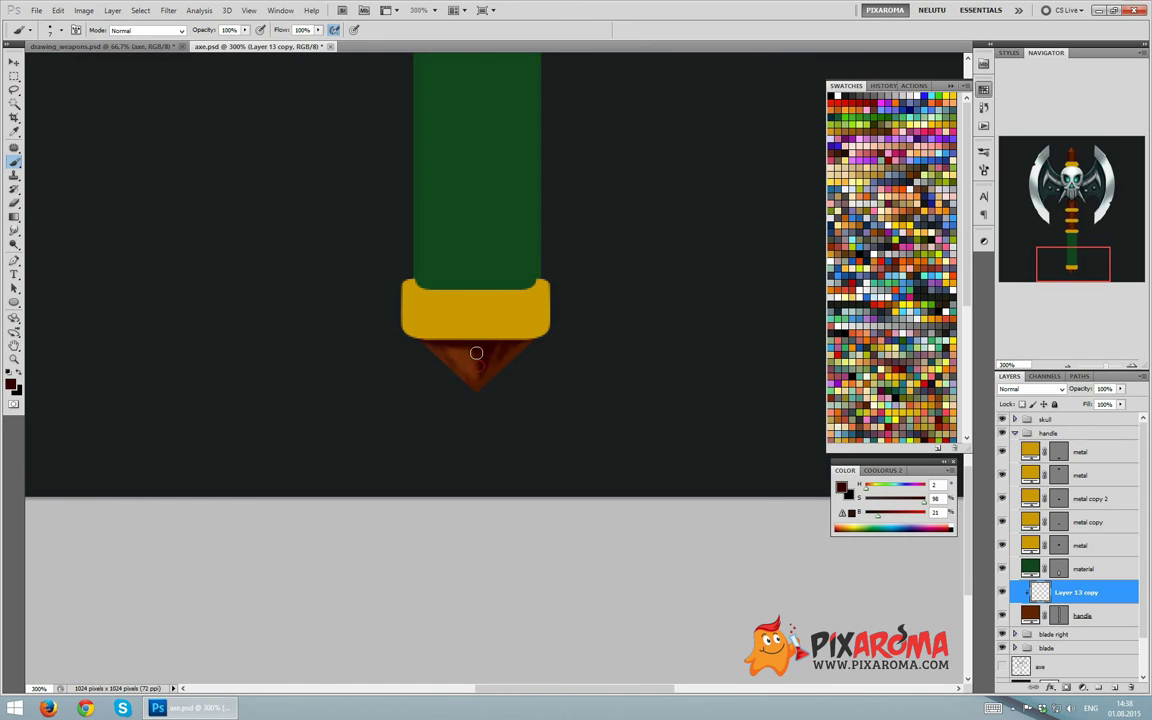
{"action": "scroll", "coordinate": [545, 210], "scroll_direction": "up", "scroll_amount": 3}
{"action": "scroll", "coordinate": [571, 345], "scroll_direction": "up", "scroll_amount": 5}
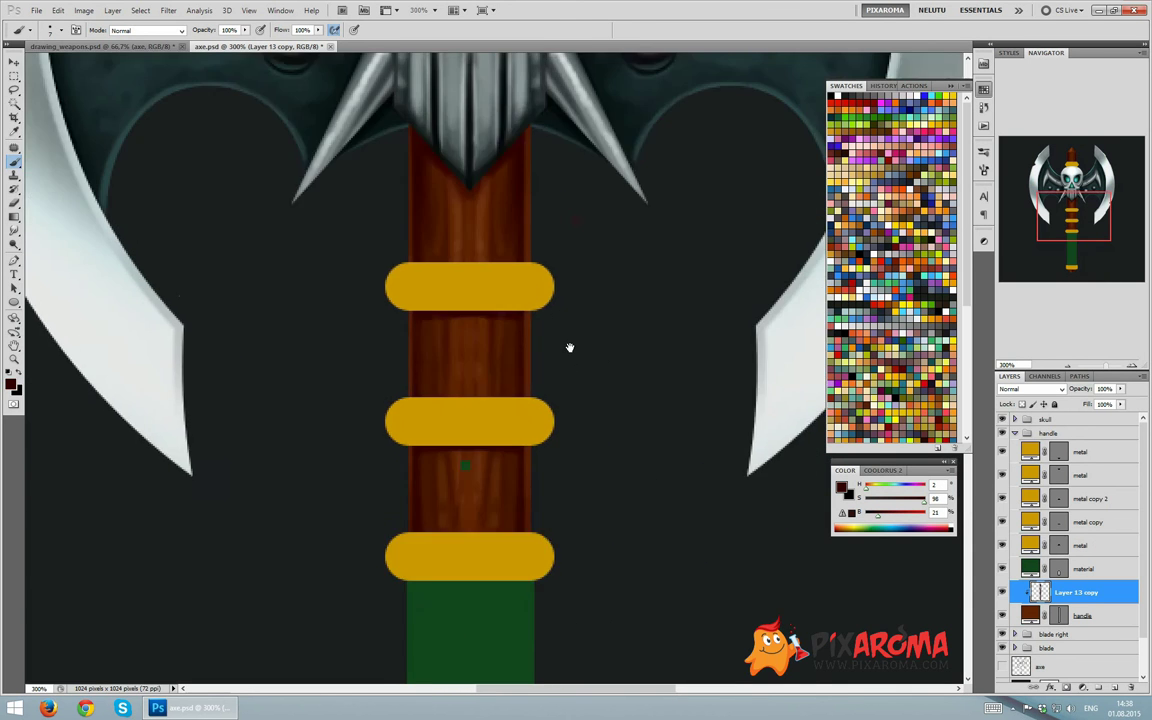
{"action": "scroll", "coordinate": [571, 273], "scroll_direction": "up", "scroll_amount": 5}
{"action": "scroll", "coordinate": [560, 257], "scroll_direction": "up", "scroll_amount": 2}
{"action": "scroll", "coordinate": [567, 276], "scroll_direction": "up", "scroll_amount": 5}
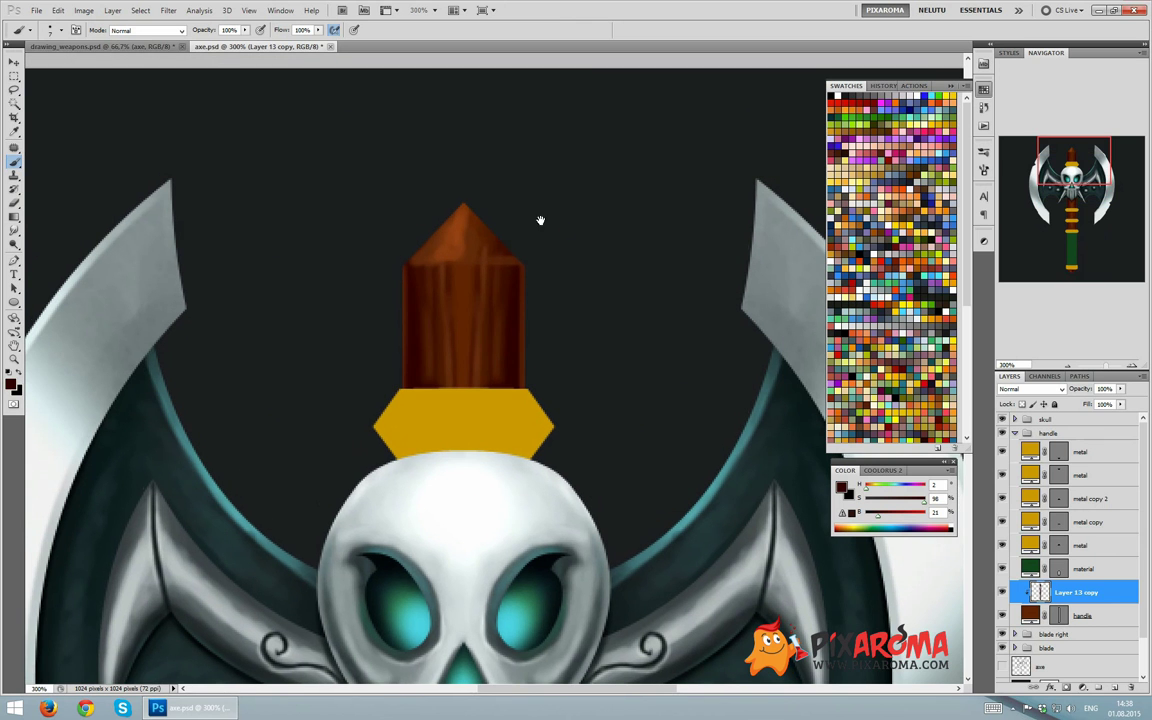
Darken the top tip's left side and brighten the brown paint colour slightly
{"action": "left_click", "coordinate": [465, 252], "text": "alt"}
{"action": "mouse_move", "coordinate": [430, 228]}
{"action": "left_mouse_down"}
{"action": "mouse_move", "coordinate": [475, 258]}
{"action": "mouse_move", "coordinate": [466, 222]}
{"action": "left_mouse_up"}
{"action": "left_click", "coordinate": [472, 214], "text": "alt"}
{"action": "left_click", "coordinate": [448, 257], "text": "alt"}
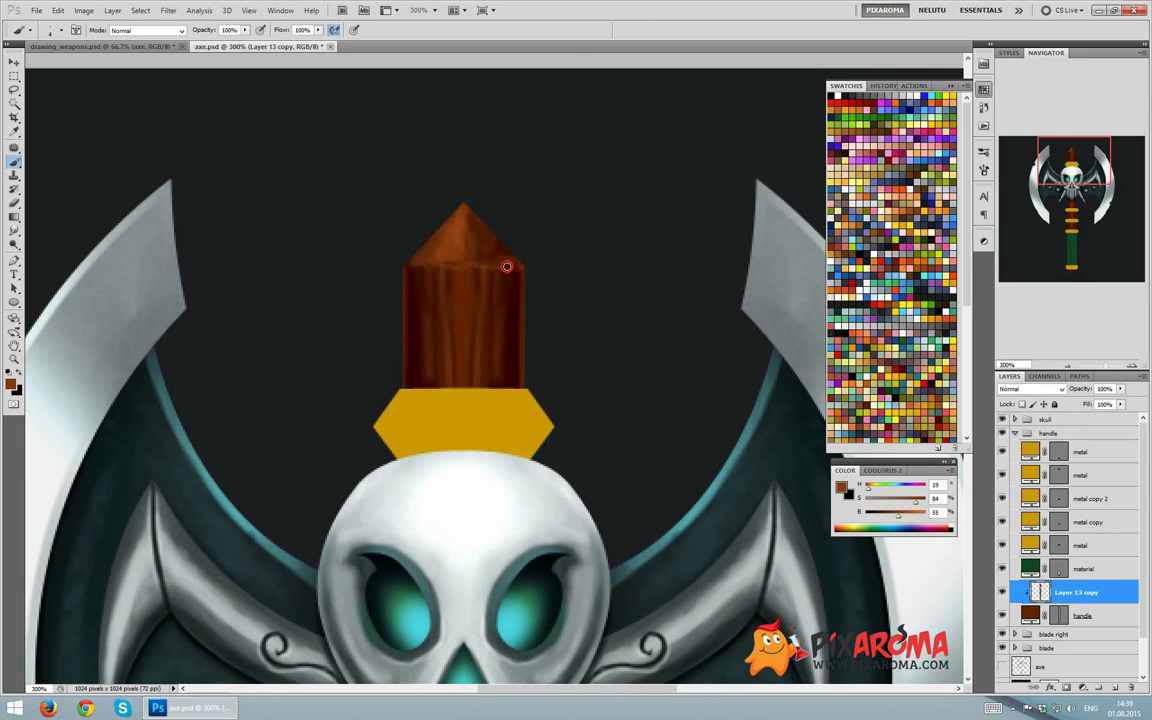
{"action": "left_click", "coordinate": [462, 221], "text": "alt"}
{"action": "left_click_drag", "start_coordinate": [906, 516], "coordinate": [907, 505]}
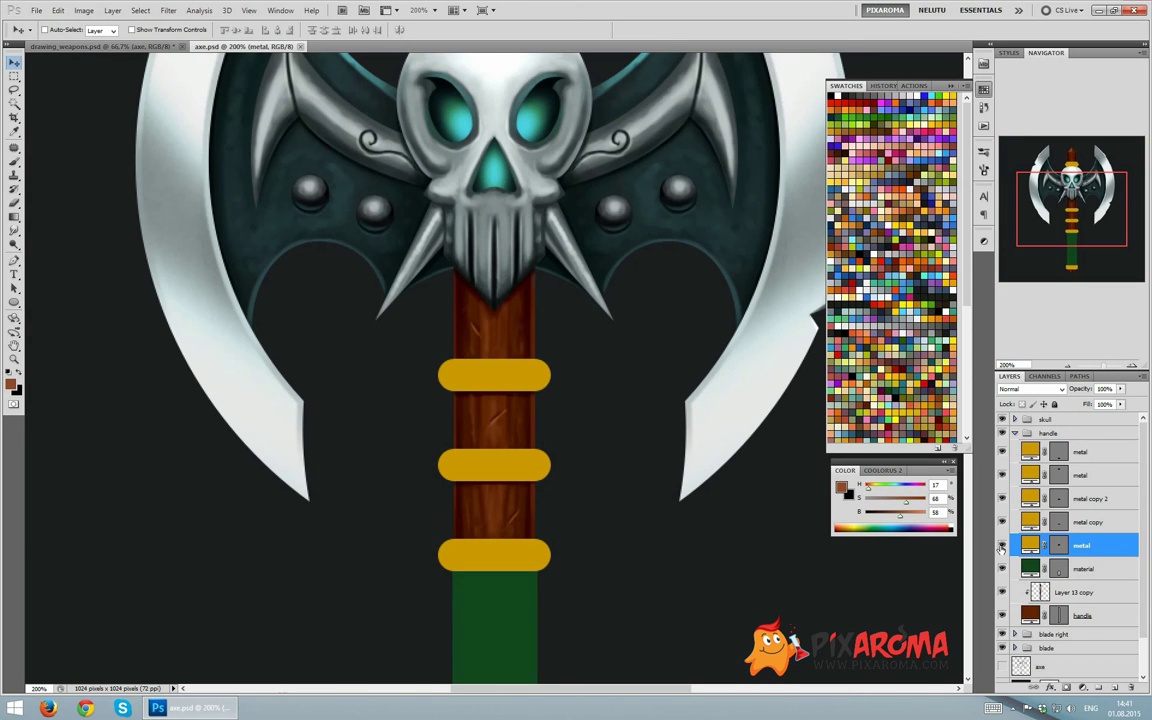
Add a new layer clipped to the gold bands and rename the bands layer 'metal gold'
{"action": "left_click", "coordinate": [1001, 546]}
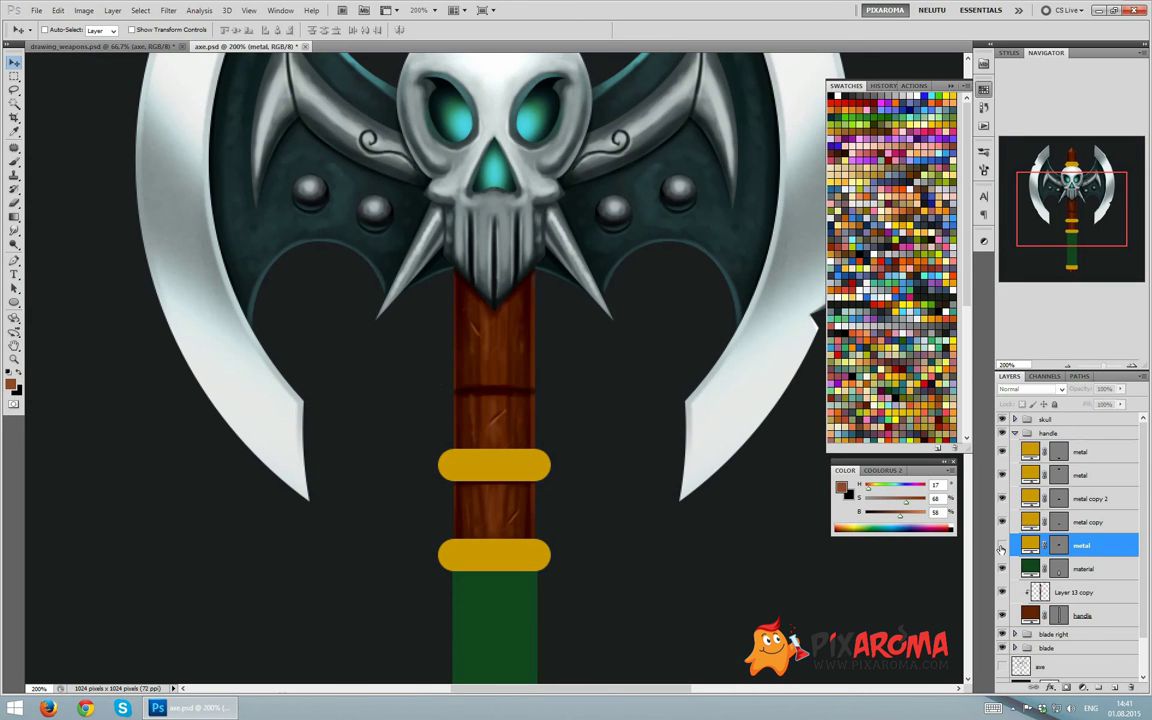
{"action": "left_click", "coordinate": [1114, 687]}
{"action": "left_click", "coordinate": [1097, 558], "text": "alt"}
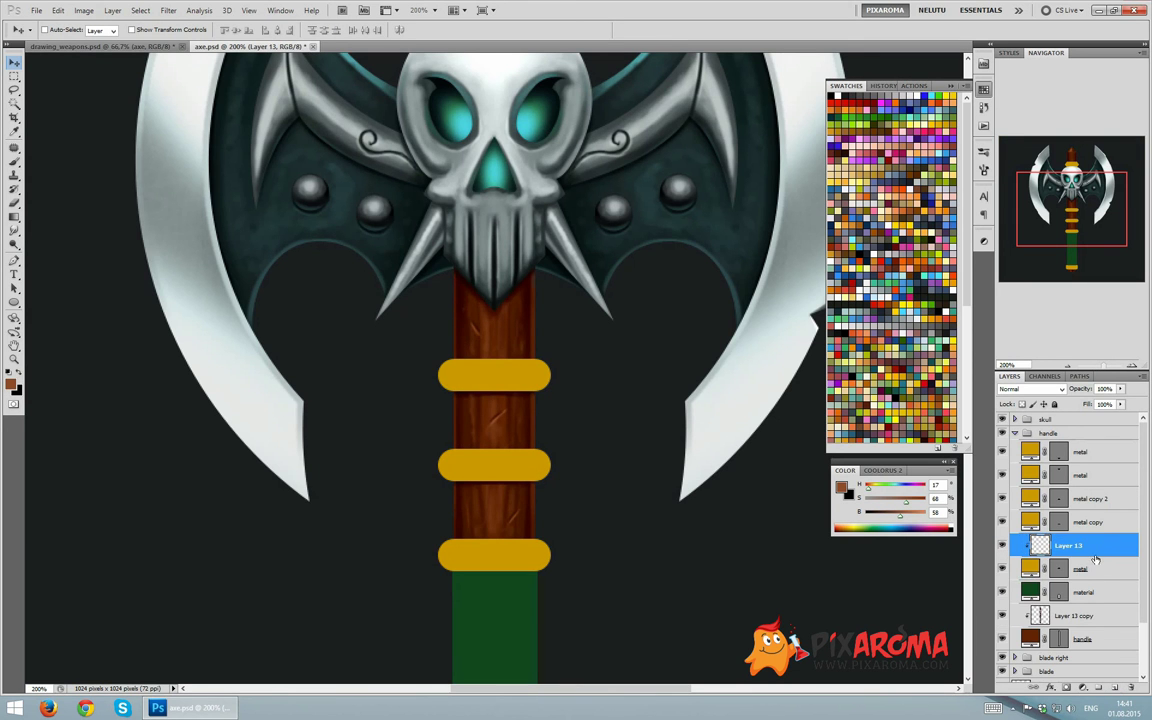
{"action": "double_click", "coordinate": [1081, 569]}
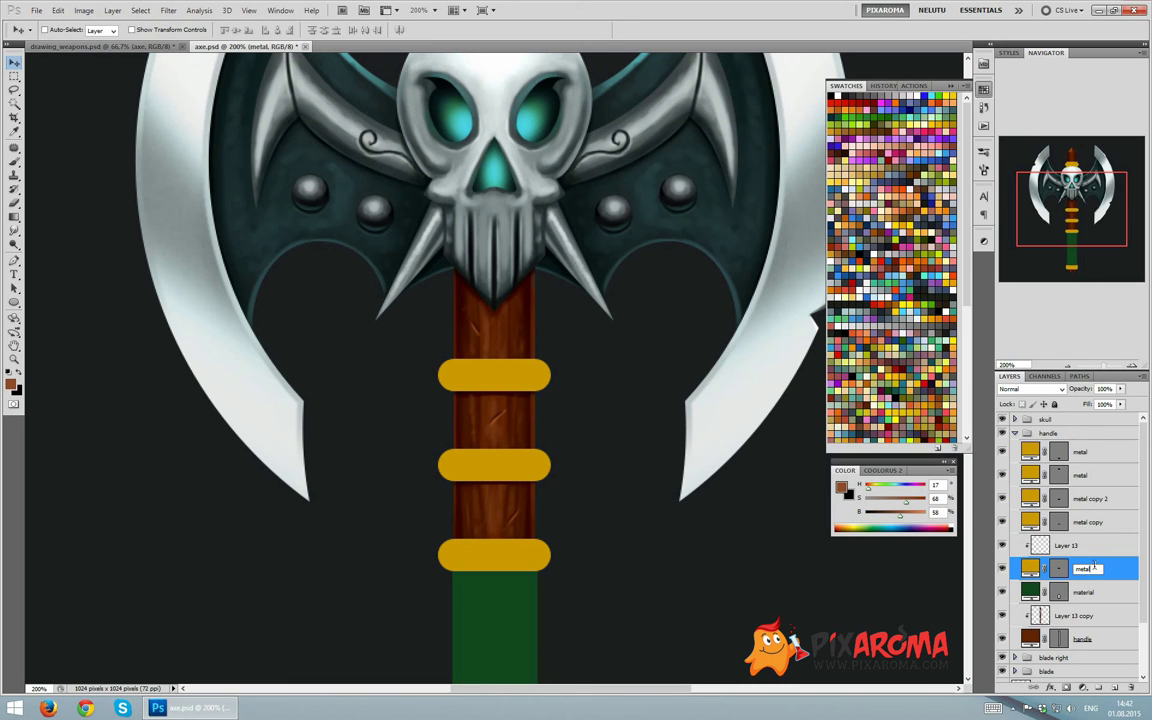
{"action": "type", "text": "gold"}
{"action": "key", "text": "Return"}
On Layer 13, shade under the top gold band in brown and repaint the band gold
{"action": "left_click", "coordinate": [1090, 549]}
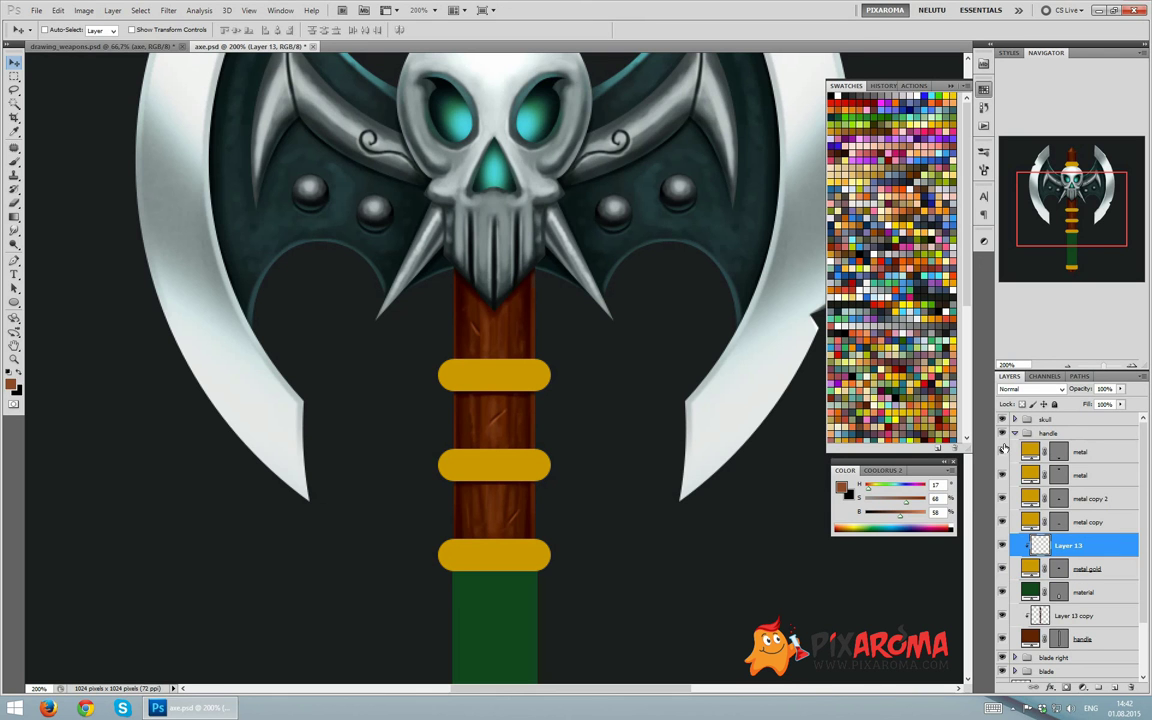
{"action": "key", "text": "b"}
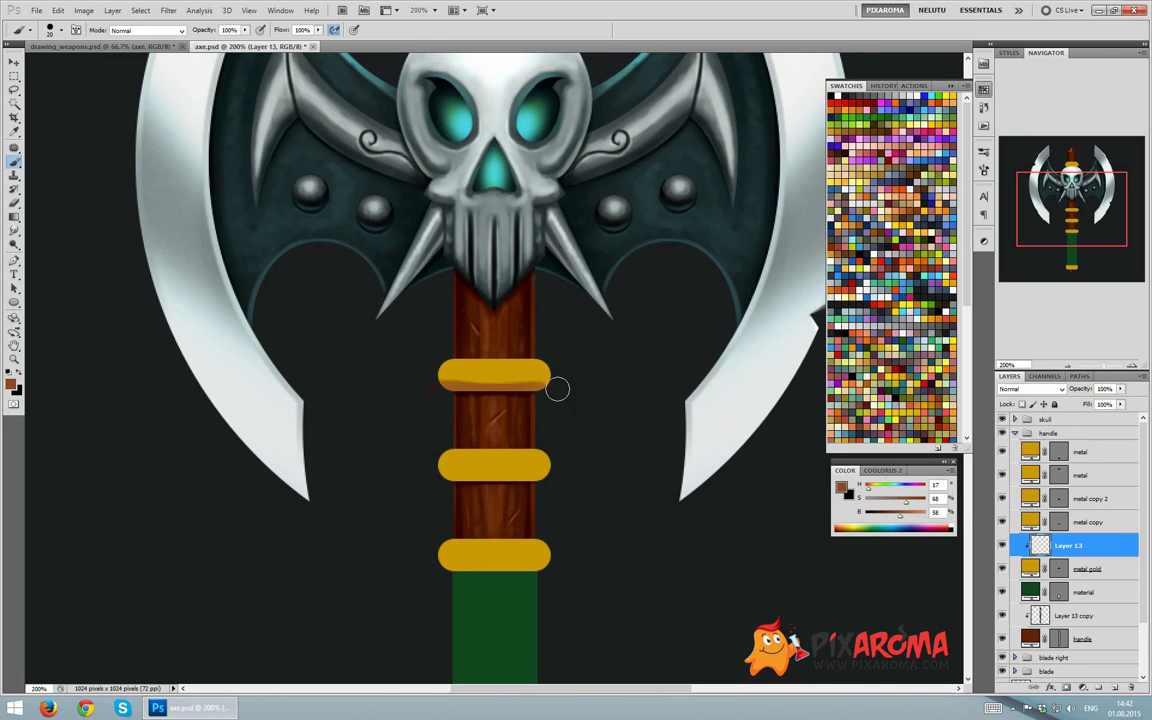
{"action": "left_click_drag", "start_coordinate": [535, 386], "coordinate": [440, 384]}
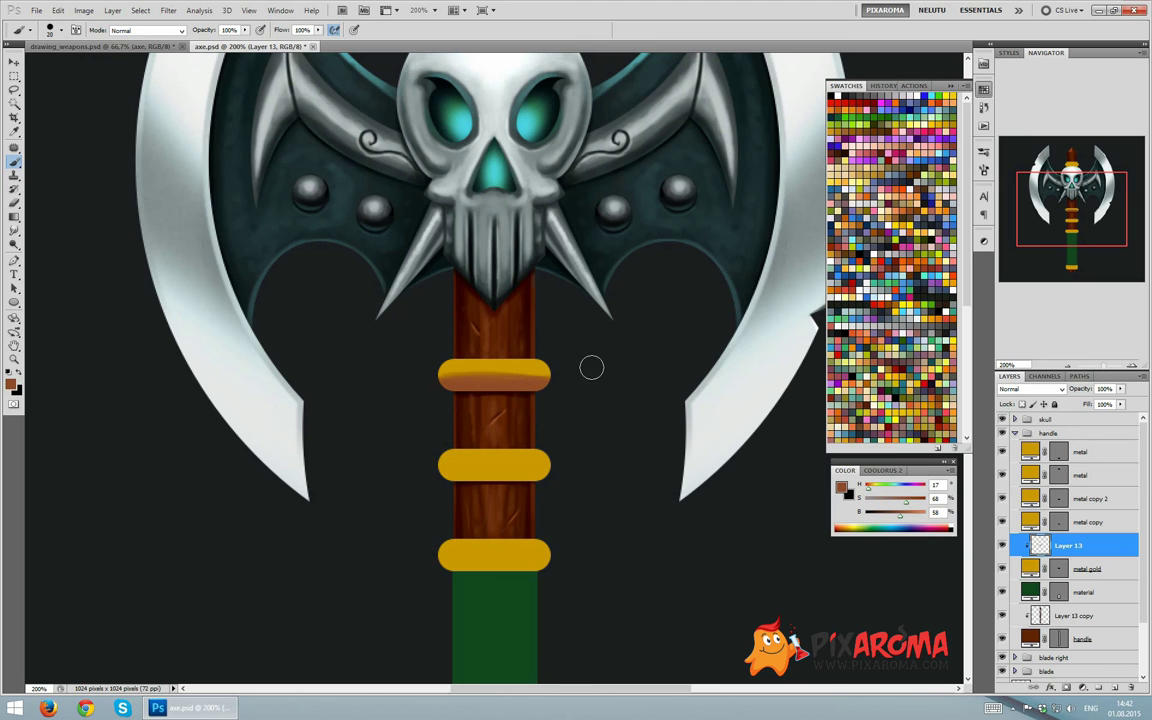
{"action": "left_click", "coordinate": [464, 370], "text": "alt"}
{"action": "mouse_move", "coordinate": [548, 376]}
{"action": "left_mouse_down"}
{"action": "mouse_move", "coordinate": [481, 364]}
{"action": "mouse_move", "coordinate": [553, 360]}
{"action": "left_mouse_up"}
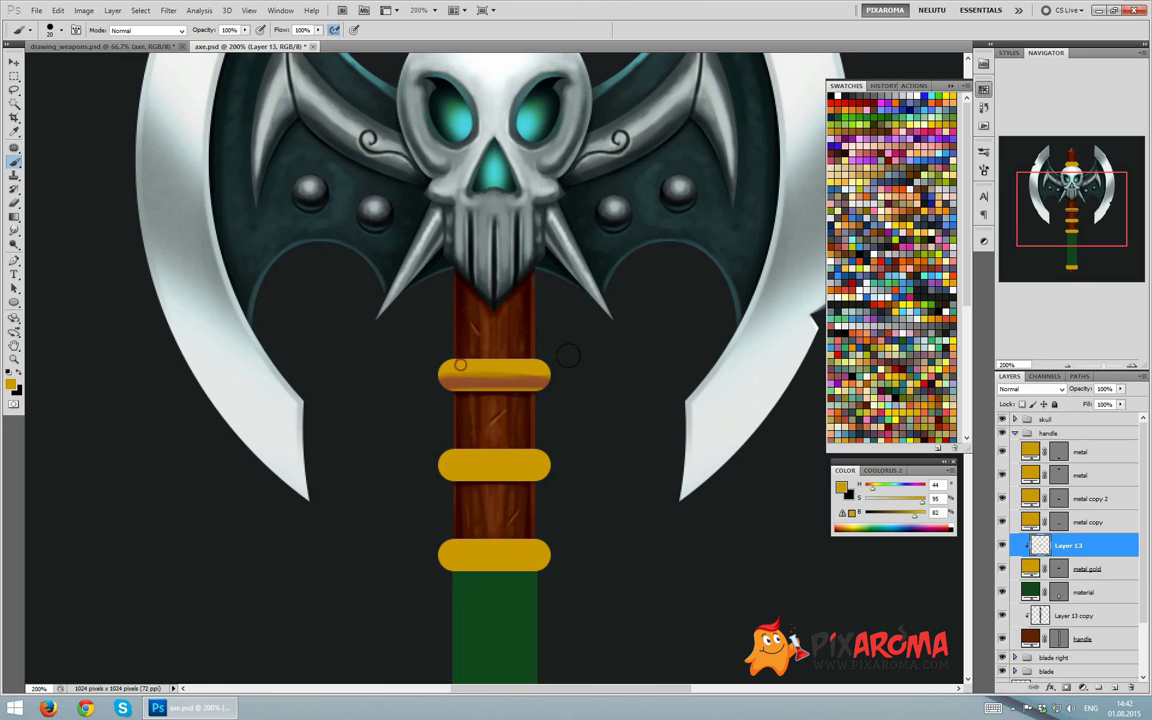
{"action": "key", "text": "ctrl+z"}
With a Linear Dodge (Add) brush, add a faint wood scratch and a bright top-band highlight
{"action": "left_click", "coordinate": [140, 30]}
{"action": "left_click", "coordinate": [158, 178]}
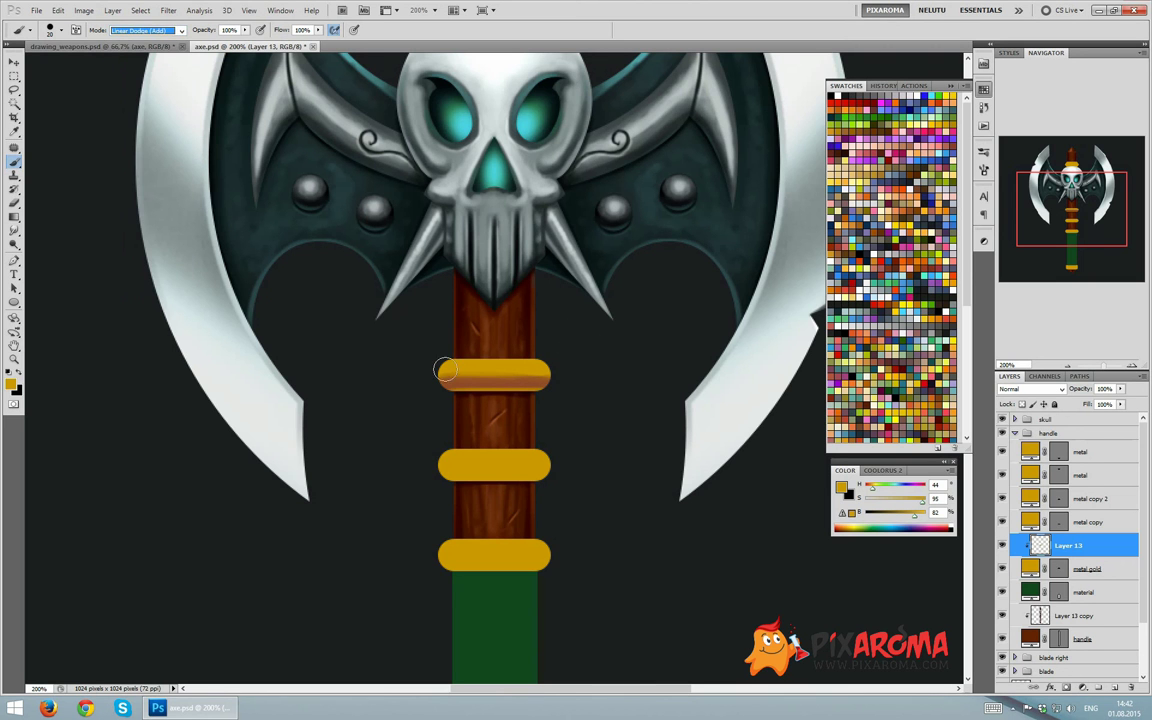
{"action": "left_click_drag", "start_coordinate": [482, 293], "coordinate": [468, 317]}
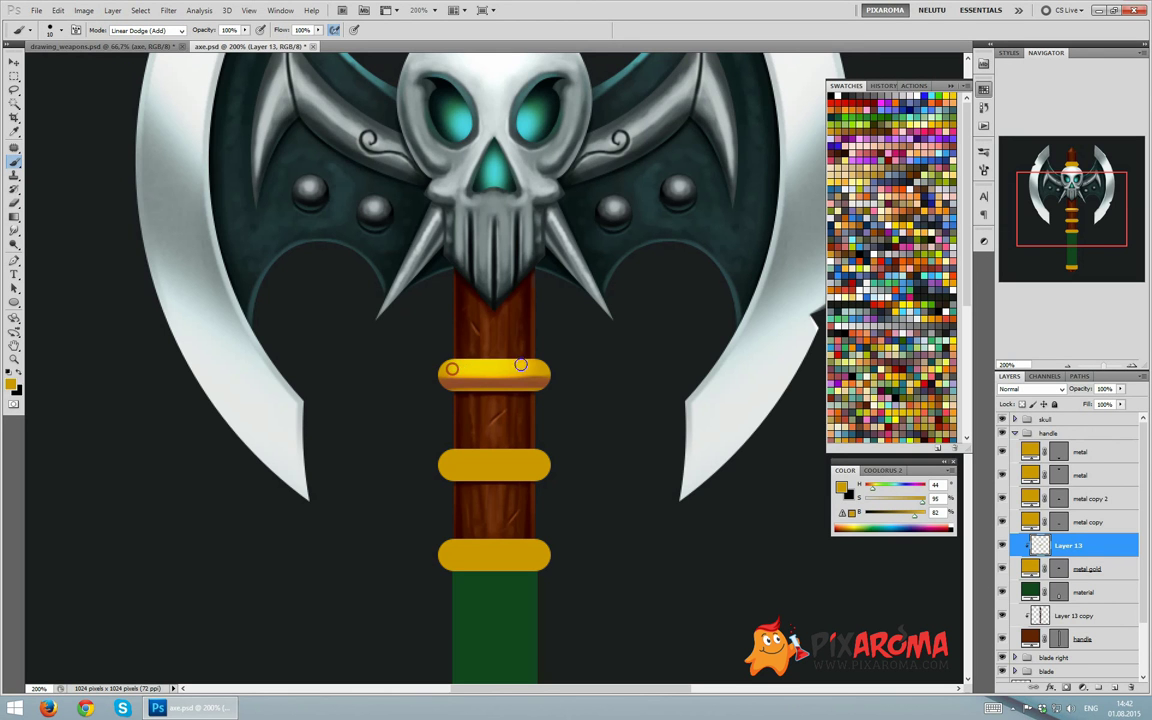
{"action": "mouse_move", "coordinate": [521, 365]}
{"action": "left_mouse_down"}
{"action": "mouse_move", "coordinate": [455, 368]}
{"action": "mouse_move", "coordinate": [540, 368]}
{"action": "left_mouse_up"}
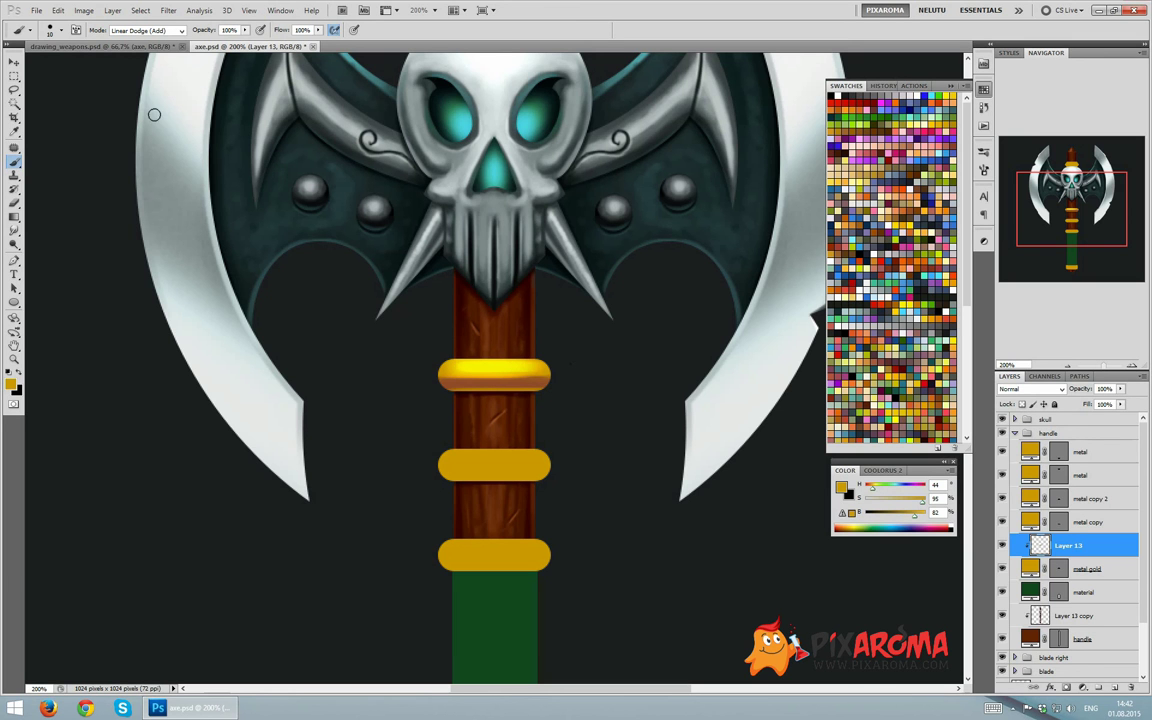
Shade the top gold band's lower edge with a reddish brown in Normal mode
{"action": "left_click", "coordinate": [145, 30]}
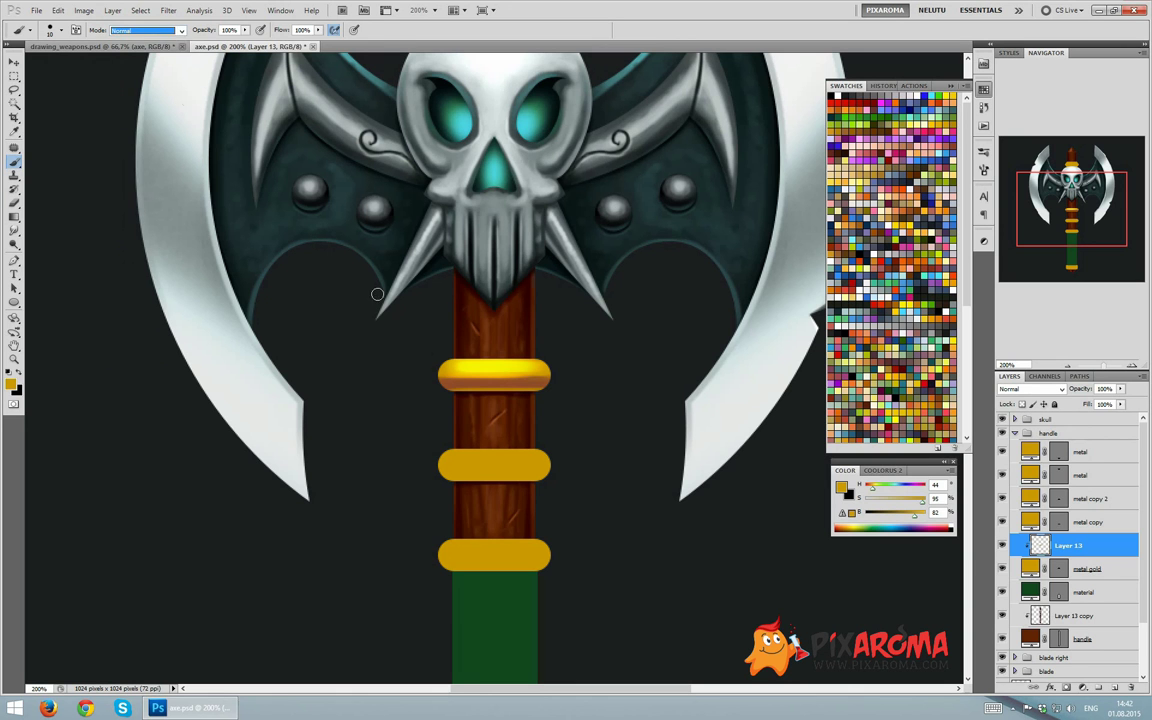
{"action": "left_click", "coordinate": [415, 350], "text": "alt"}
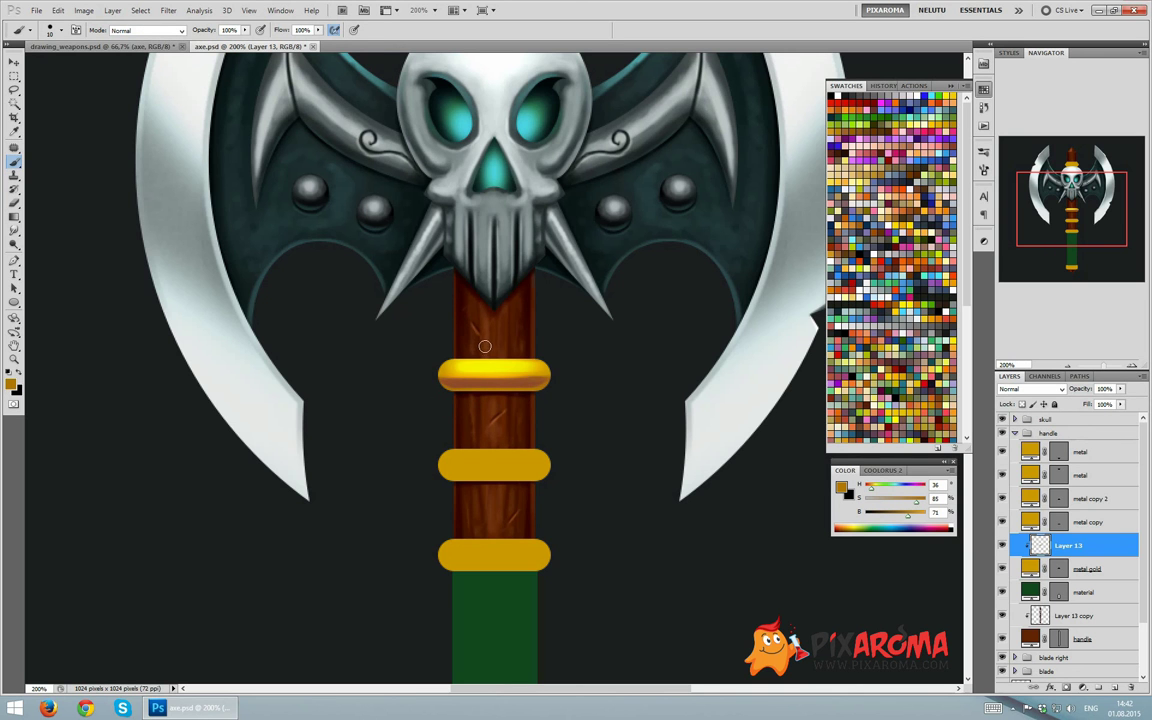
{"action": "left_click", "coordinate": [509, 174], "text": "alt"}
{"action": "left_click", "coordinate": [457, 384], "text": "alt"}
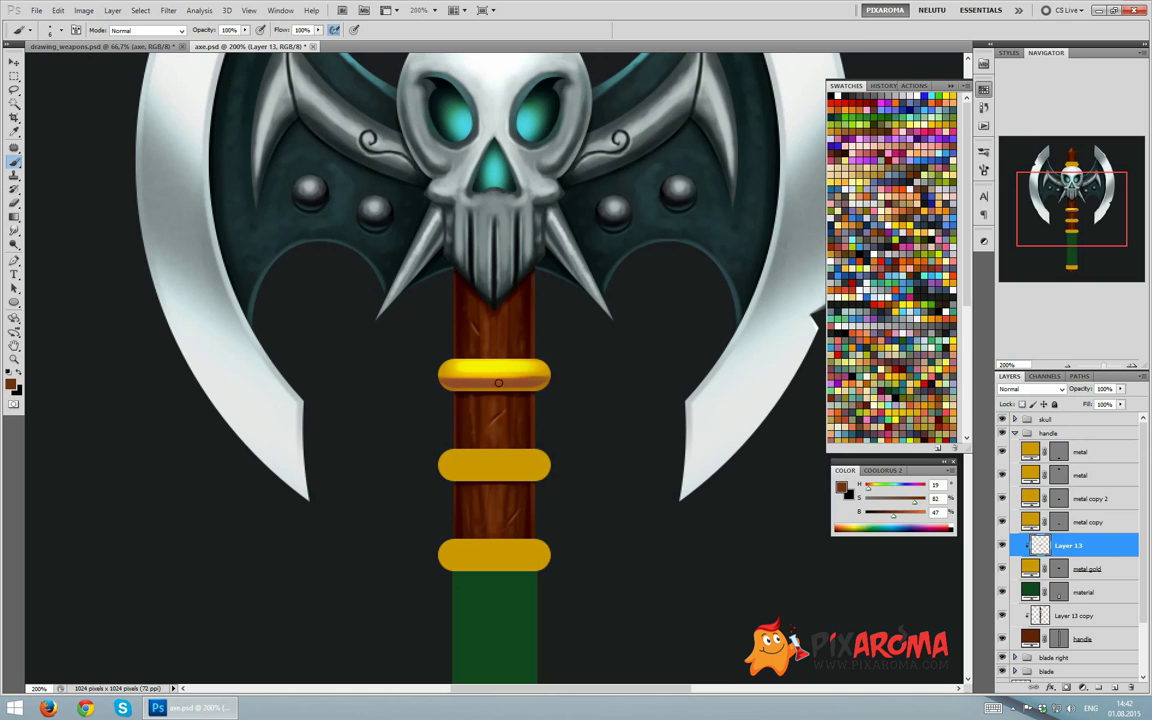
{"action": "left_click_drag", "start_coordinate": [870, 486], "coordinate": [860, 493]}
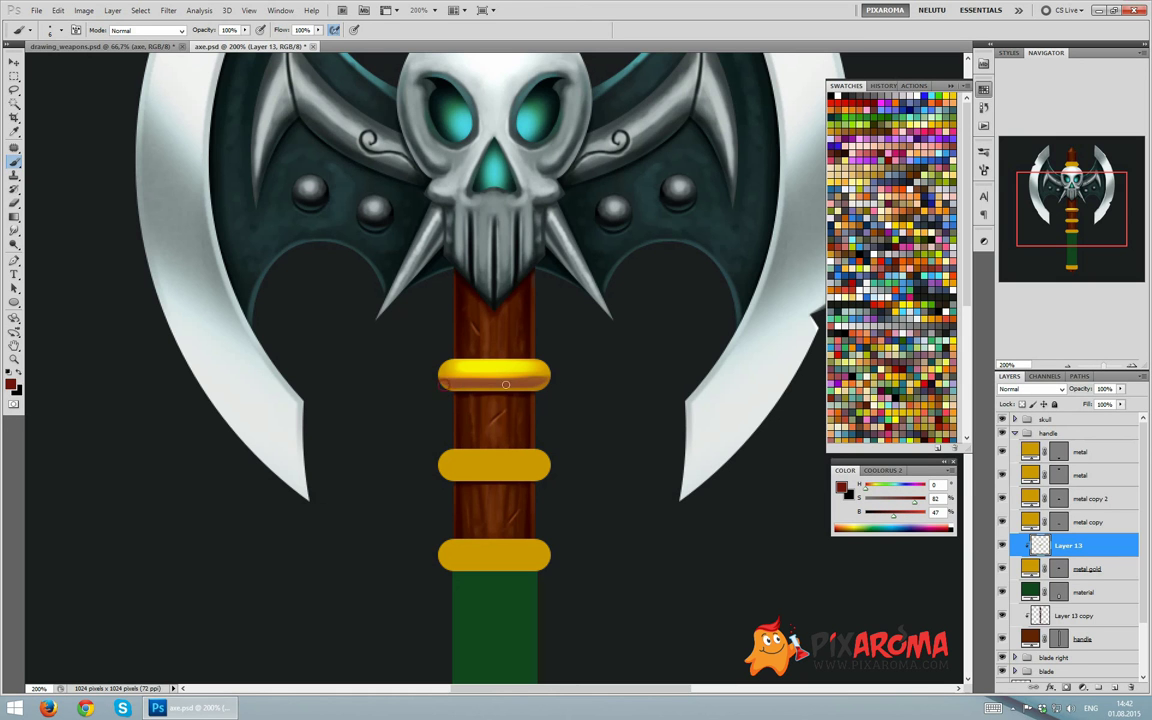
{"action": "left_click_drag", "start_coordinate": [506, 384], "coordinate": [568, 370]}
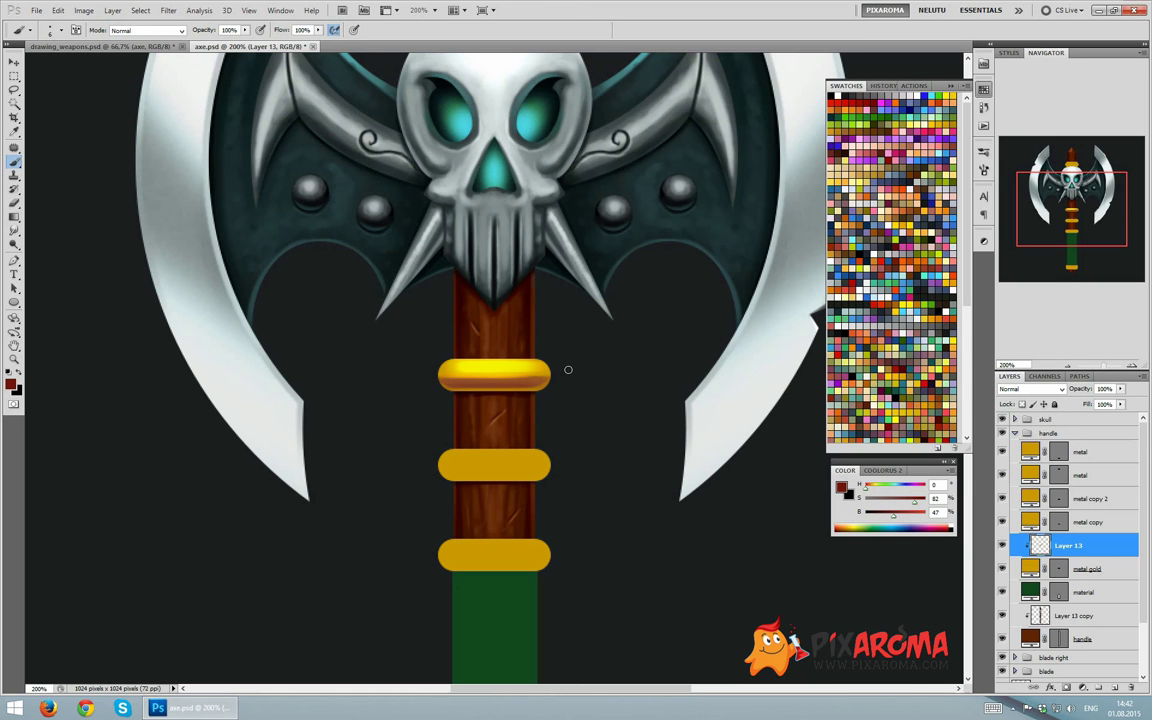
Repaint a soft 40 px Linear Dodge (Add) glow along the top gold band
{"action": "left_click", "coordinate": [132, 30]}
{"action": "left_click", "coordinate": [140, 158]}
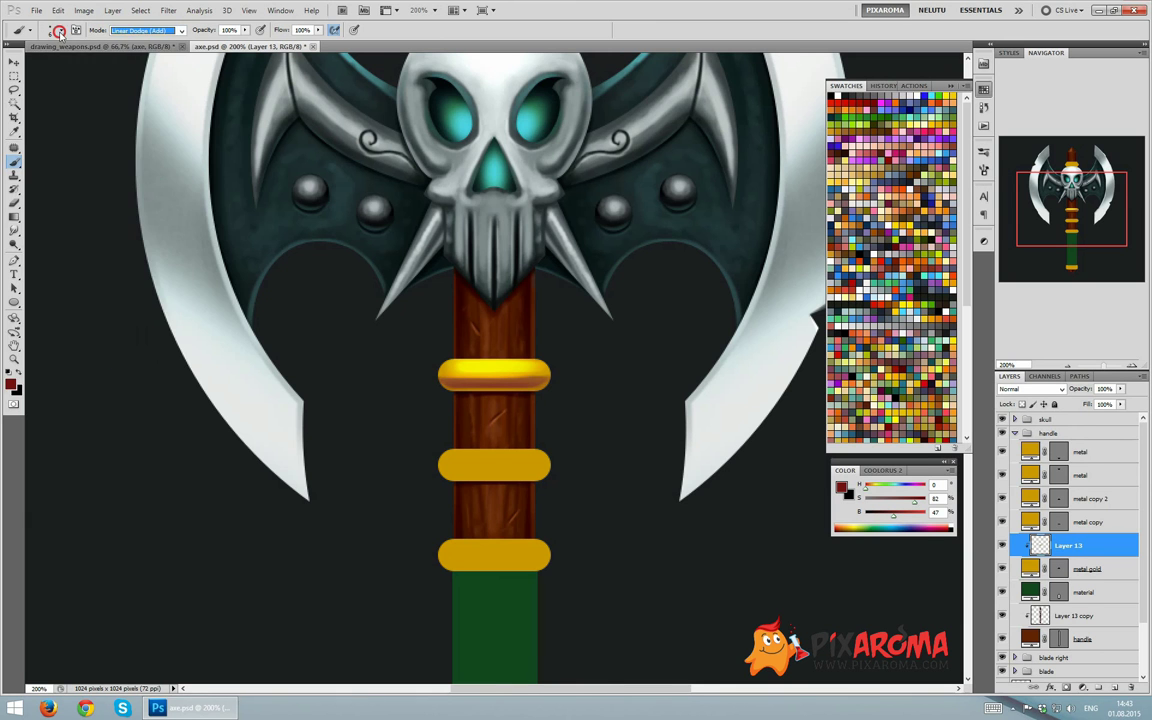
{"action": "left_click", "coordinate": [58, 30]}
{"action": "double_click", "coordinate": [71, 112]}
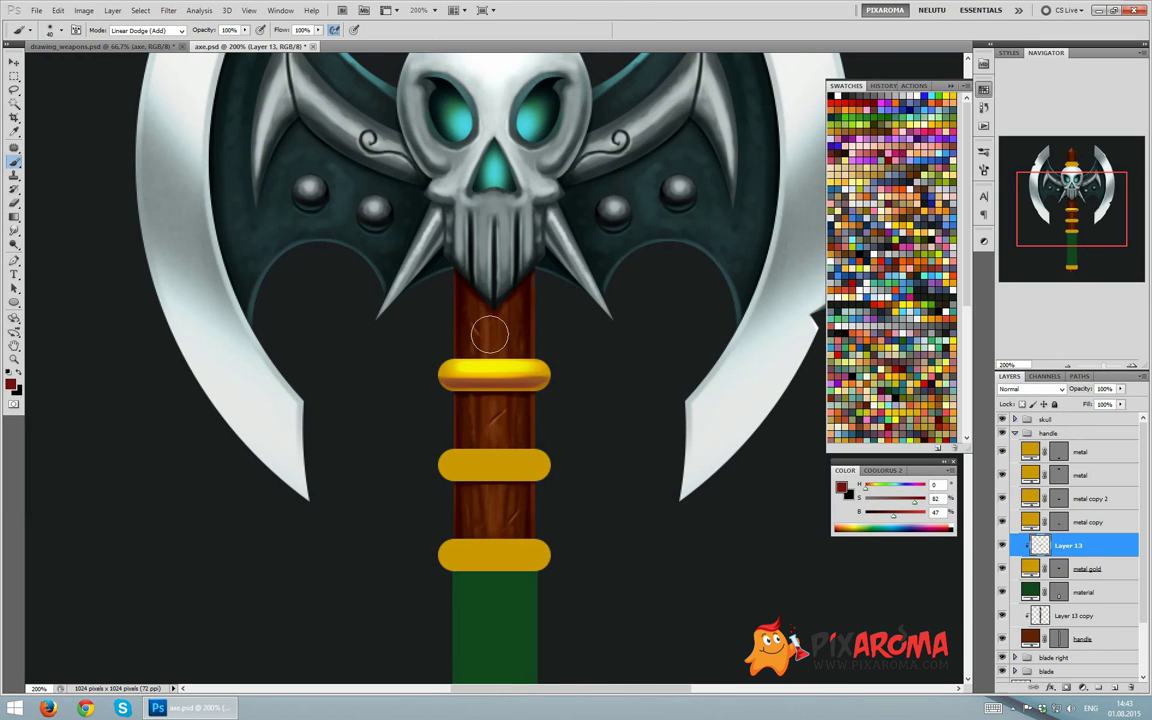
{"action": "left_click", "coordinate": [513, 361], "text": "alt"}
{"action": "left_click", "coordinate": [730, 407], "text": "alt"}
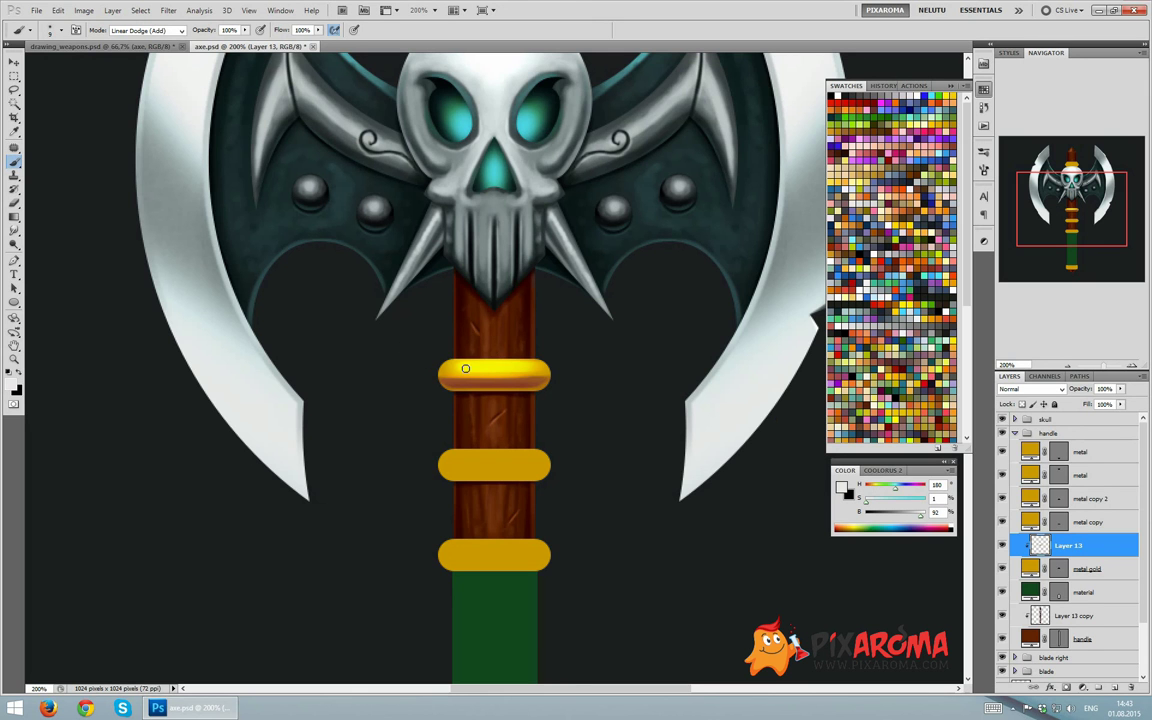
{"action": "left_click_drag", "start_coordinate": [457, 369], "coordinate": [540, 370]}
{"action": "key", "text": "ctrl+z"}
{"action": "left_click_drag", "start_coordinate": [453, 369], "coordinate": [546, 367]}
{"action": "key", "text": "ctrl+z"}
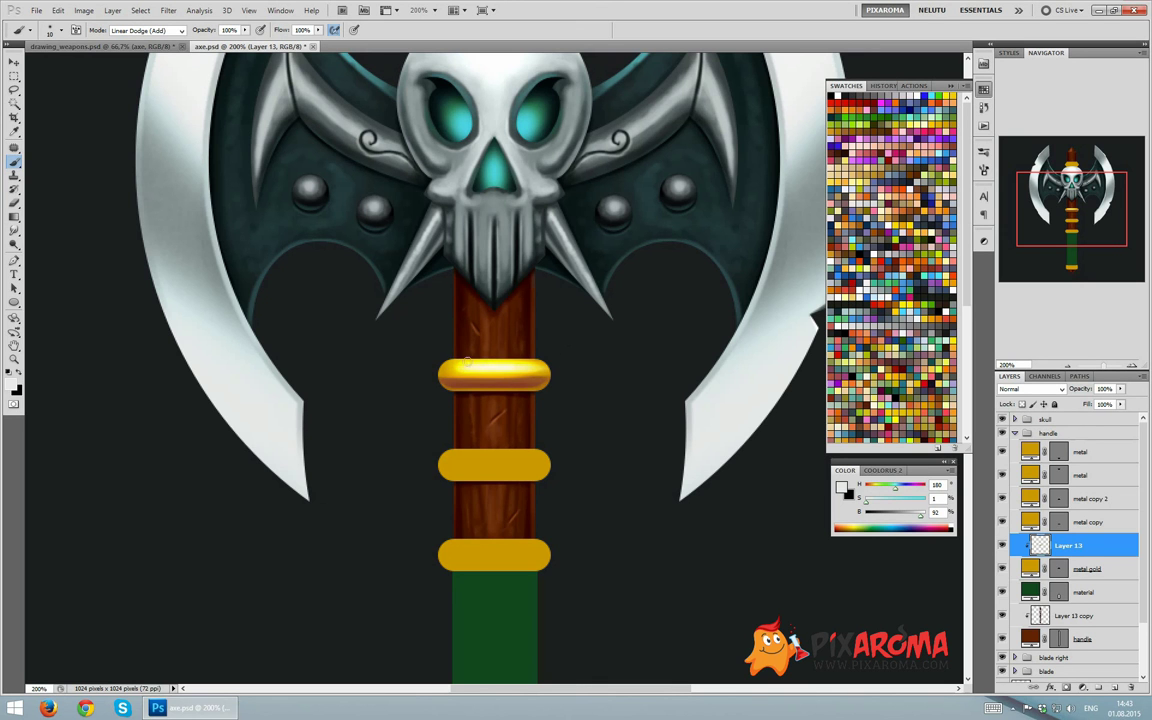
{"action": "left_click_drag", "start_coordinate": [466, 364], "coordinate": [545, 366]}
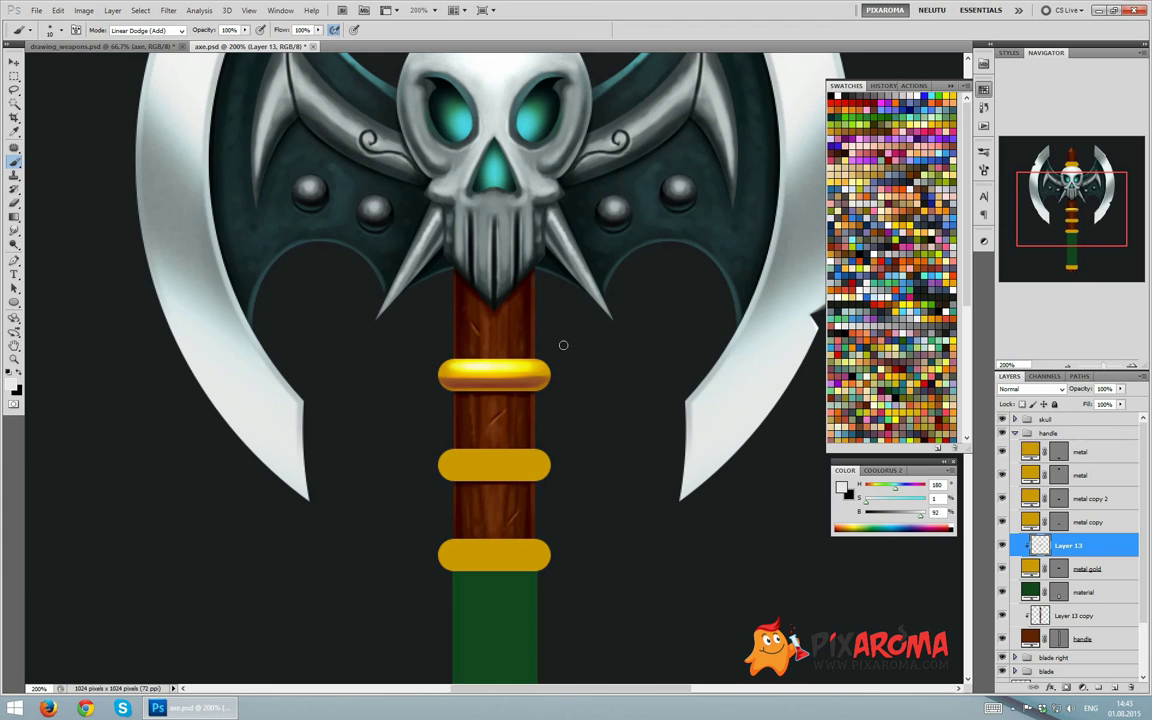
Group the top band's shading and band layers as 'gold'
{"action": "key", "text": "ctrl+minus"}
{"action": "key", "text": "ctrl+minus"}
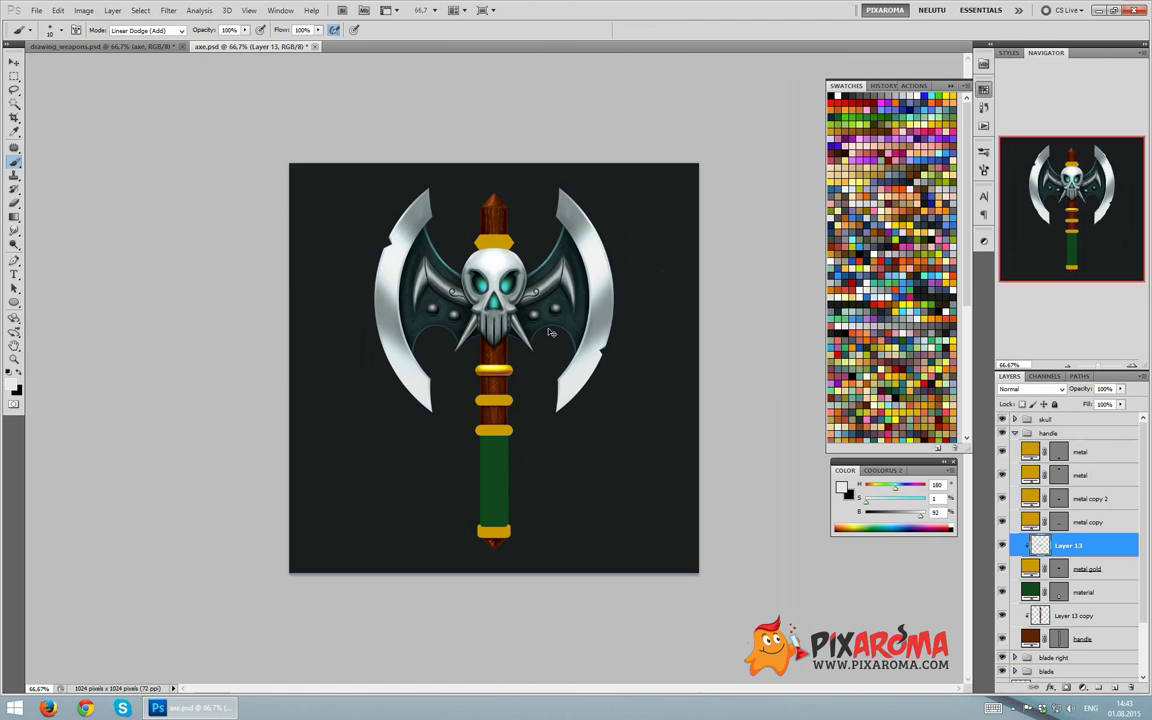
{"action": "key", "text": "ctrl+plus"}
{"action": "key", "text": "ctrl+plus"}
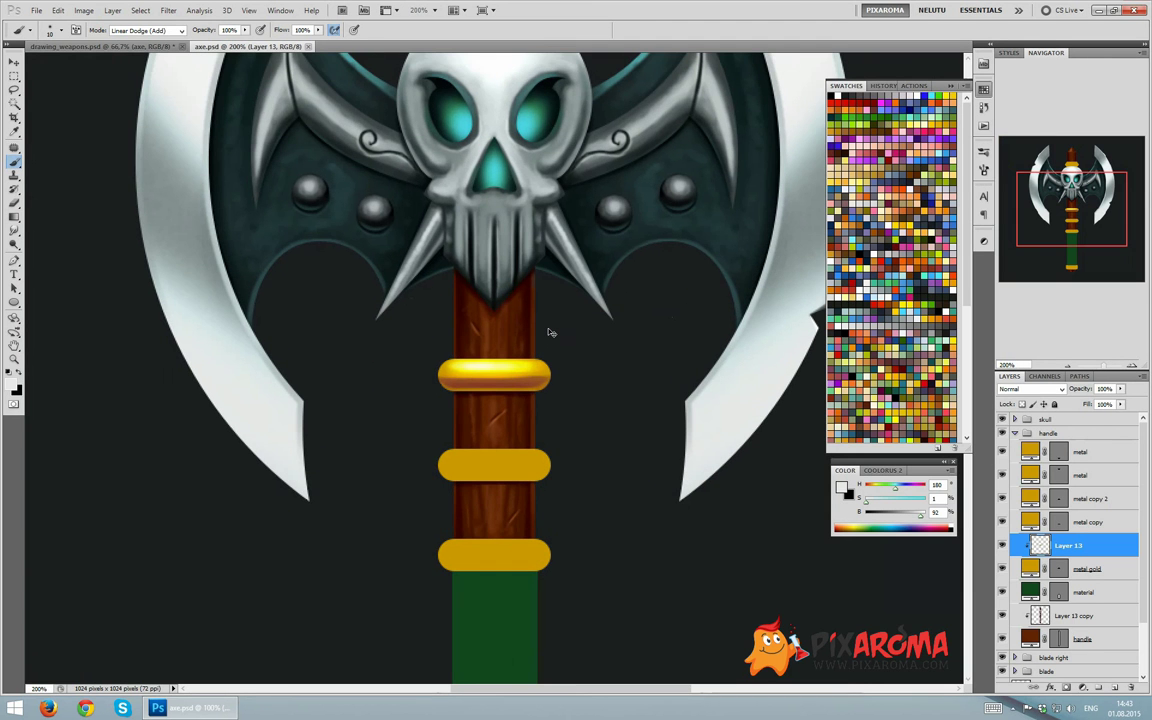
{"action": "key", "text": "ctrl+g"}
Duplicate the gold group twice and move the copies onto the middle and bottom rings
{"action": "key", "text": "v"}
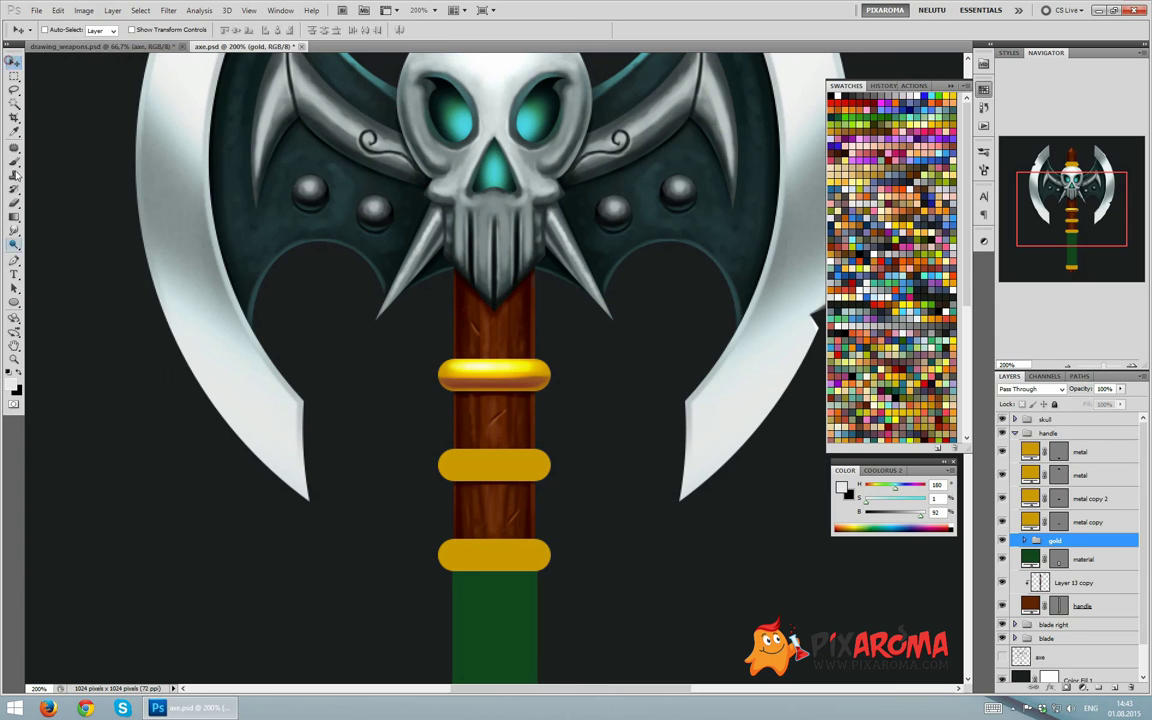
{"action": "key", "text": "ctrl+j"}
{"action": "left_click_drag", "start_coordinate": [507, 471], "coordinate": [507, 562]}
{"action": "key", "text": "ctrl+j"}
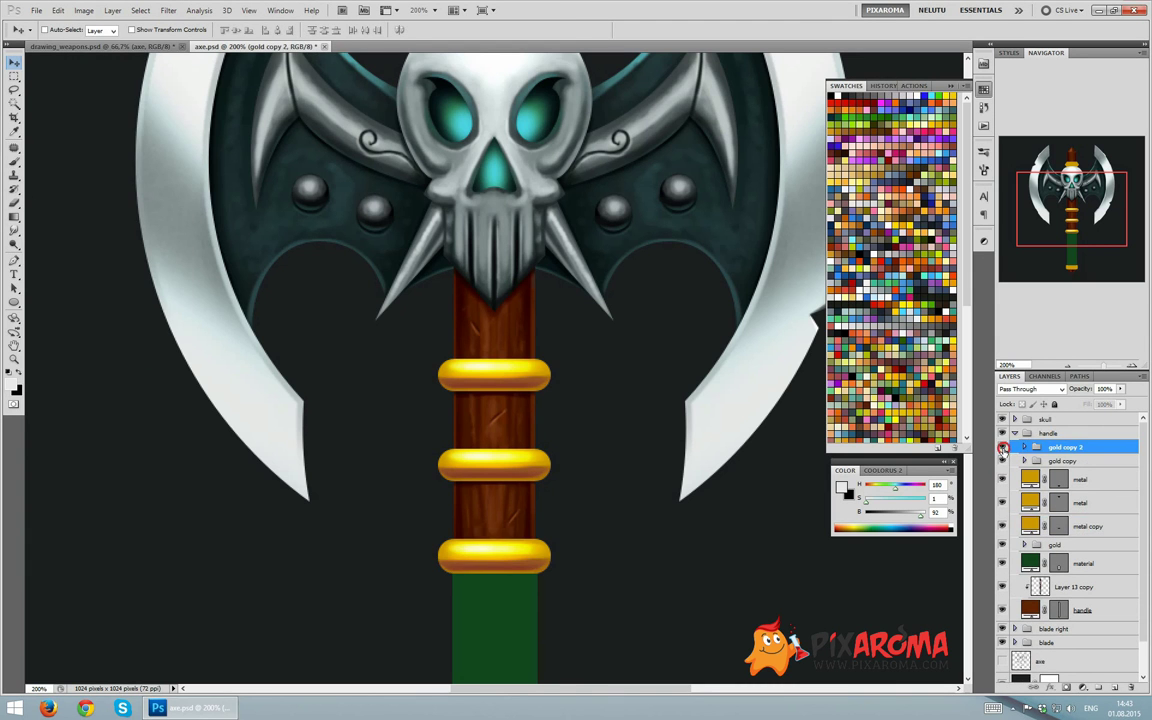
{"action": "left_click_drag", "start_coordinate": [540, 470], "coordinate": [532, 560]}
{"action": "key", "text": "ctrl+g"}
{"action": "scroll", "coordinate": [638, 598], "scroll_direction": "down", "scroll_amount": 5}
Add a new layer and paint gold over the shadow on the bottom cap
{"action": "key", "text": "ctrl+shift+alt+n"}
{"action": "key", "text": "b"}
{"action": "left_click", "coordinate": [50, 30]}
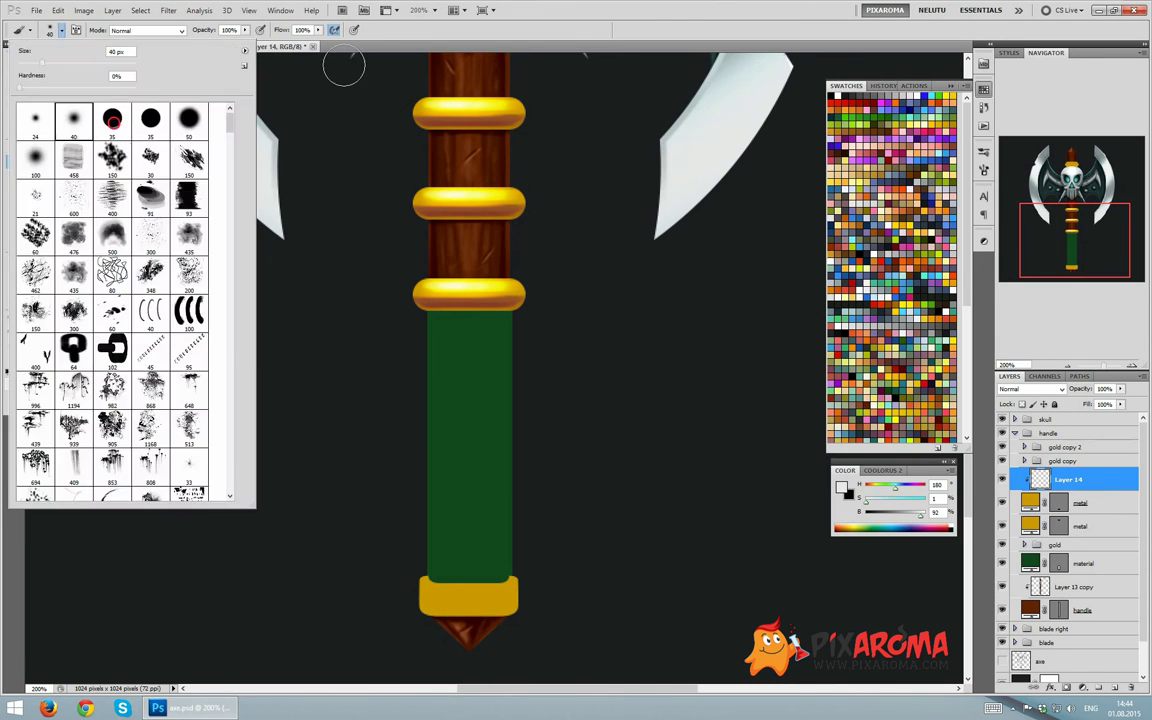
{"action": "key", "text": "Escape"}
{"action": "left_click", "coordinate": [437, 586], "text": "alt"}
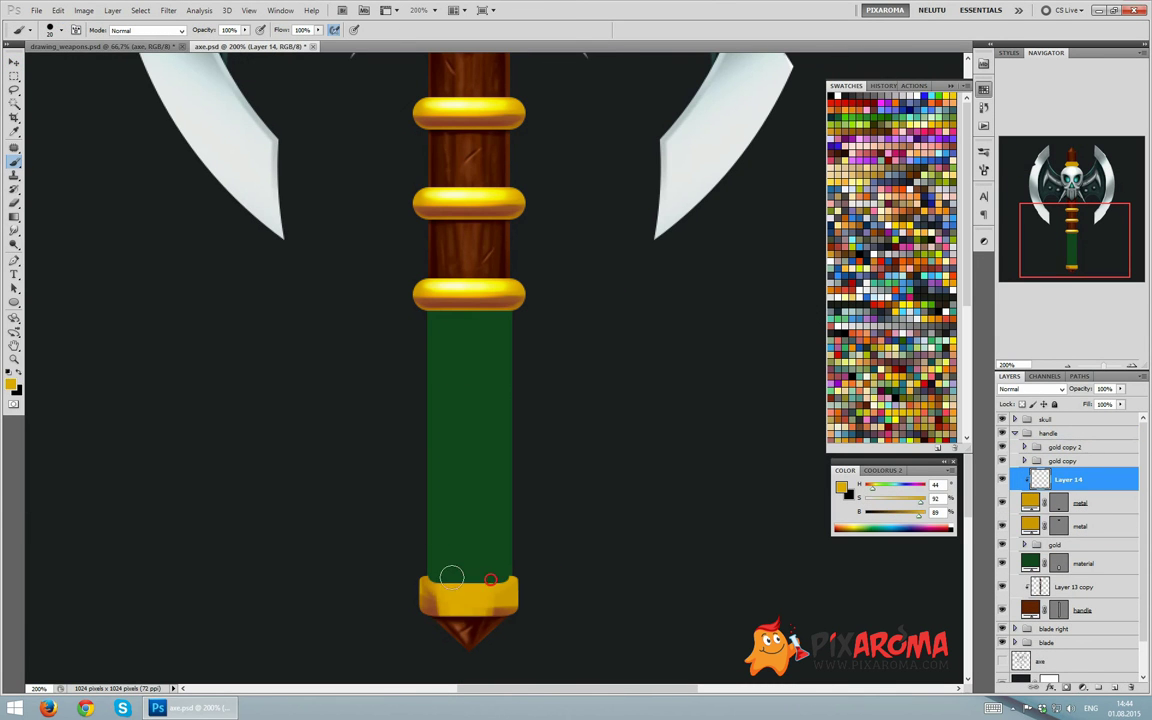
{"action": "left_click_drag", "start_coordinate": [437, 586], "coordinate": [463, 600]}
Zoom in on the bottom cap and sample its yellow and orange-brown shades with a smaller brush
{"action": "left_click", "coordinate": [466, 598], "text": "alt"}
{"action": "key", "text": "ctrl+plus"}
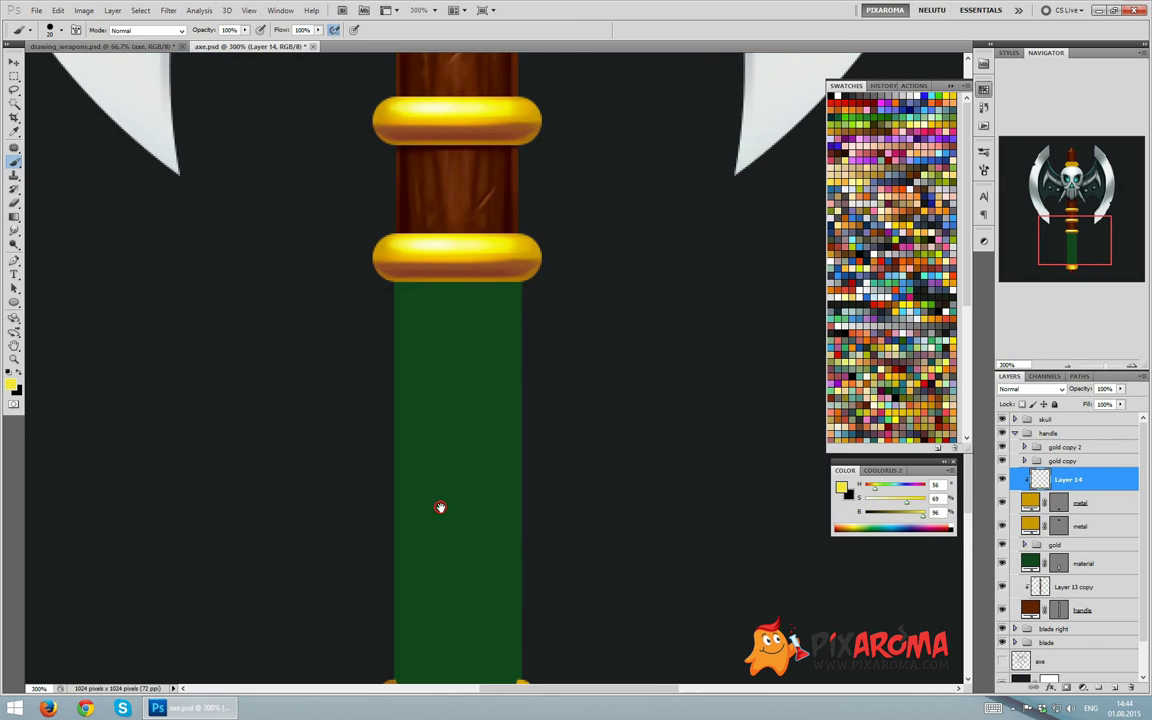
{"action": "left_click_drag", "start_coordinate": [440, 506], "coordinate": [450, 262]}
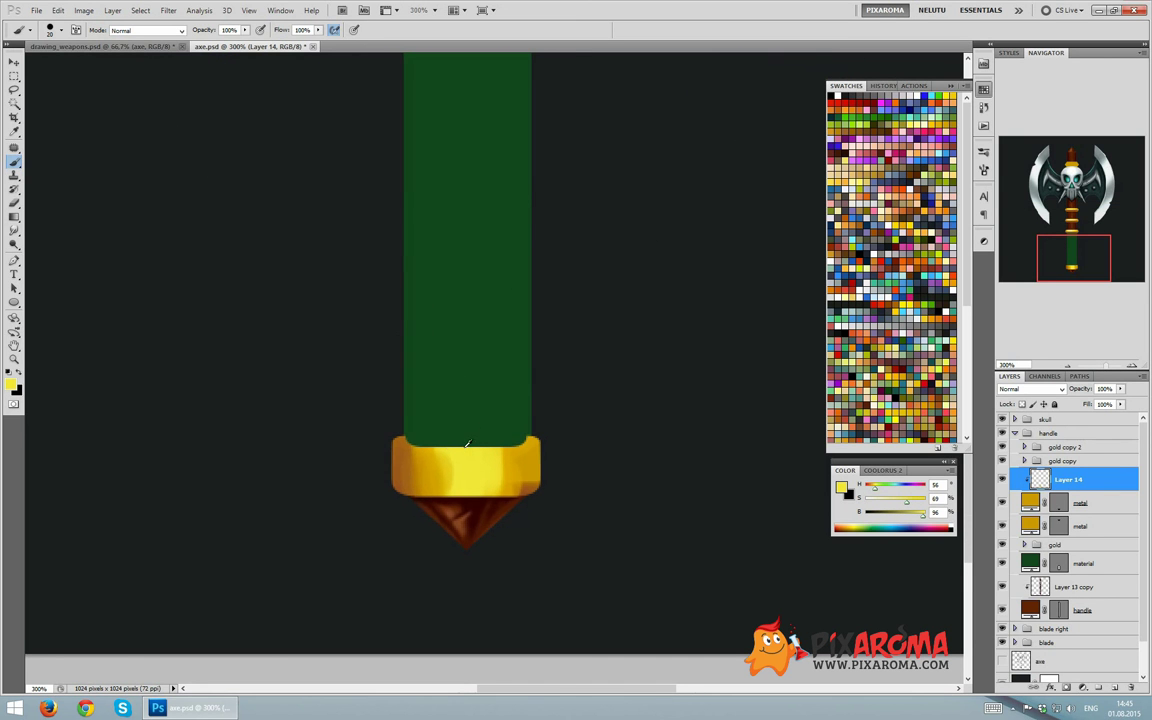
{"action": "left_click", "coordinate": [422, 428], "text": "alt"}
{"action": "key", "text": "bracketleft"}
{"action": "key", "text": "bracketleft"}
{"action": "key", "text": "bracketleft"}
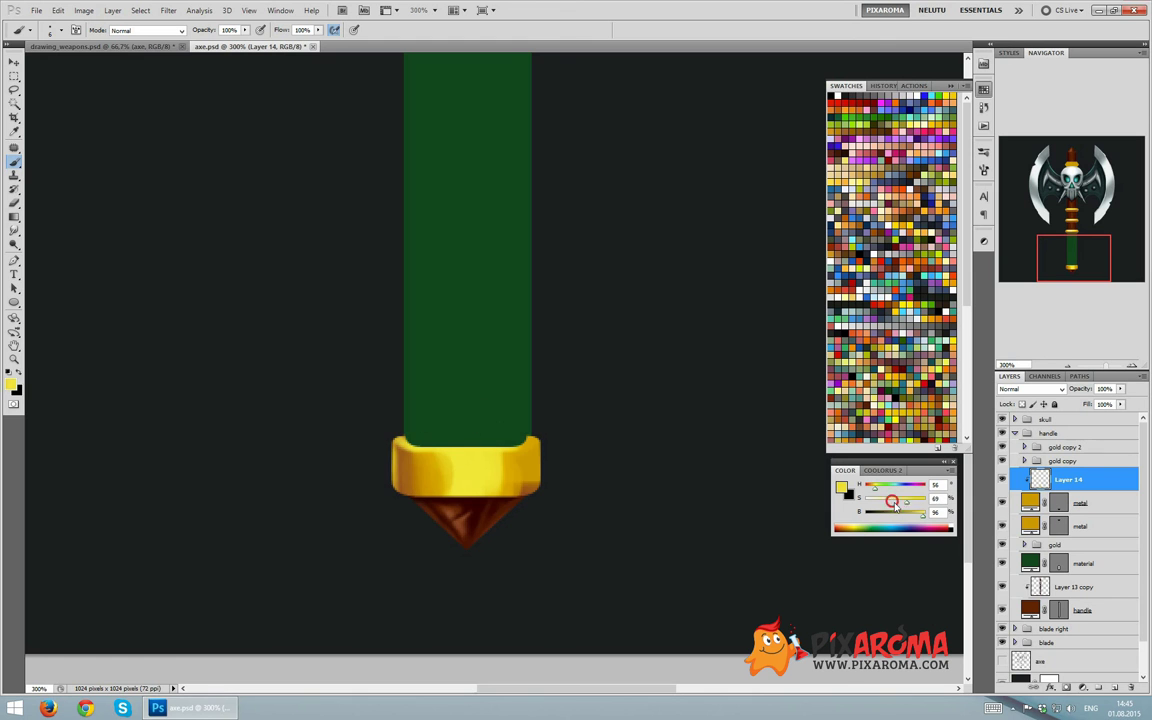
{"action": "left_click", "coordinate": [446, 460], "text": "alt"}
{"action": "left_click", "coordinate": [433, 503], "text": "alt"}
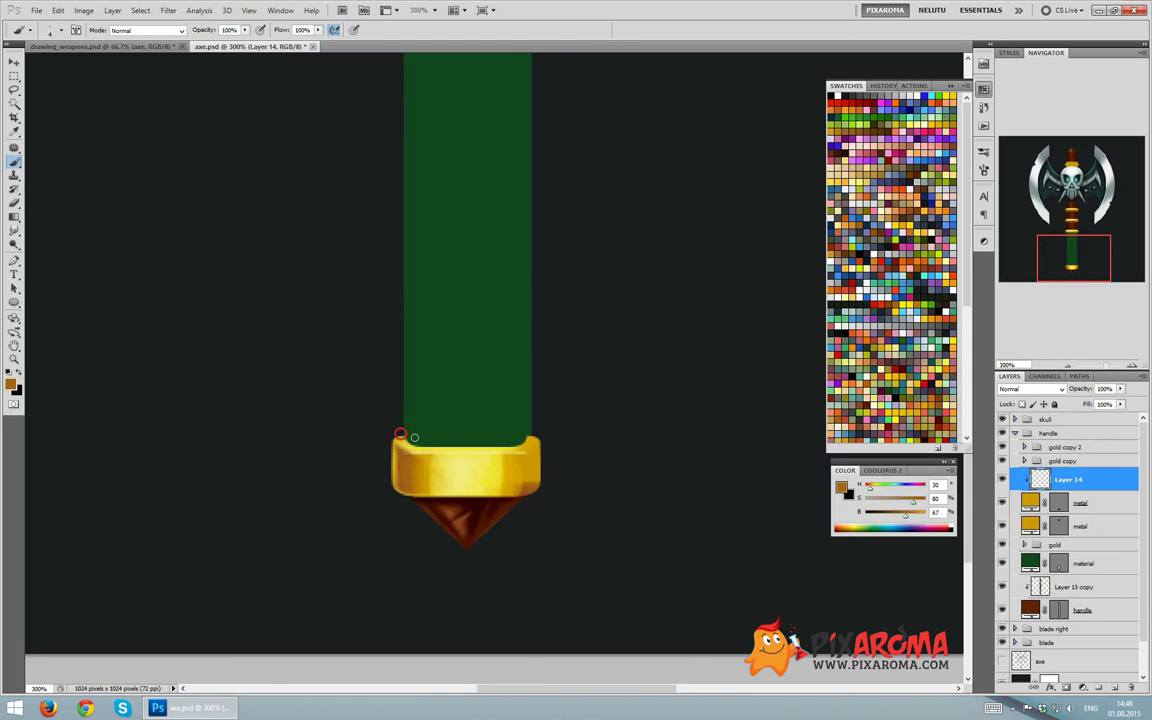
{"action": "left_click", "coordinate": [406, 455], "text": "alt"}
{"action": "scroll", "coordinate": [402, 510], "scroll_direction": "down", "scroll_amount": 1}
Duplicate Layer 14 and set up a new empty layer above the metal for painting
{"action": "scroll", "coordinate": [587, 355], "scroll_direction": "up", "scroll_amount": 1}
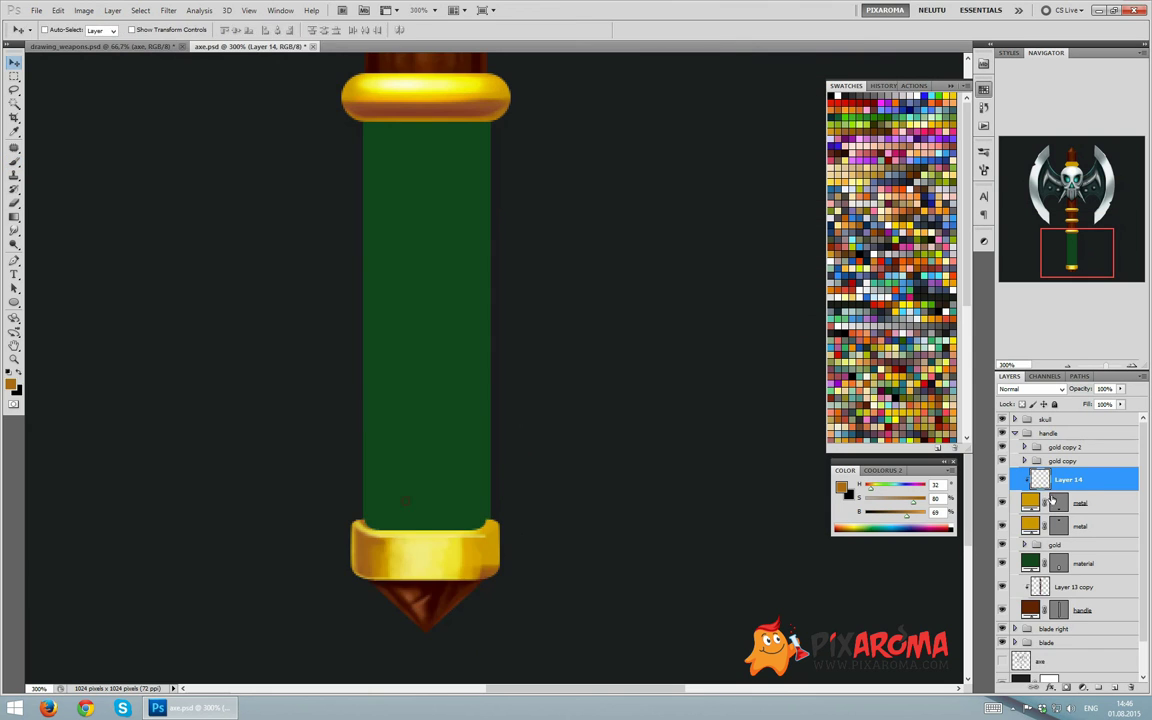
{"action": "key", "text": "ctrl+j"}
{"action": "key", "text": "g"}
{"action": "key", "text": "v"}
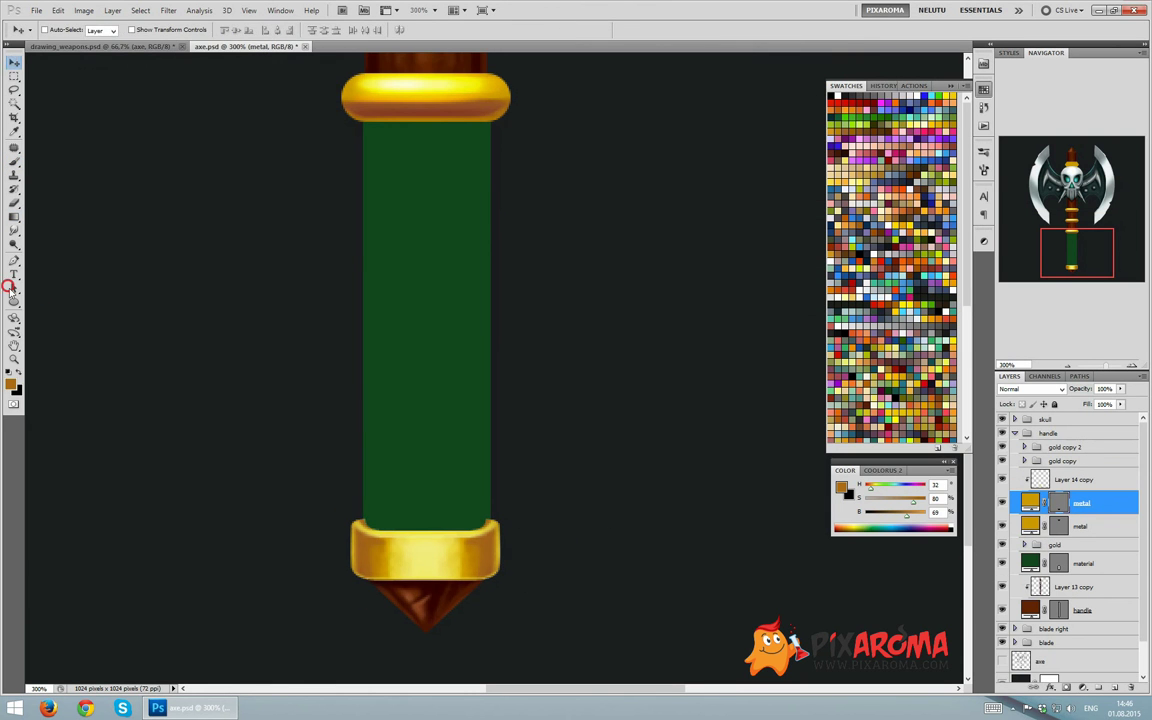
{"action": "left_click", "coordinate": [512, 509], "text": "ctrl"}
{"action": "key", "text": "ctrl+1"}
{"action": "scroll", "coordinate": [581, 321], "scroll_direction": "up", "scroll_amount": 3}
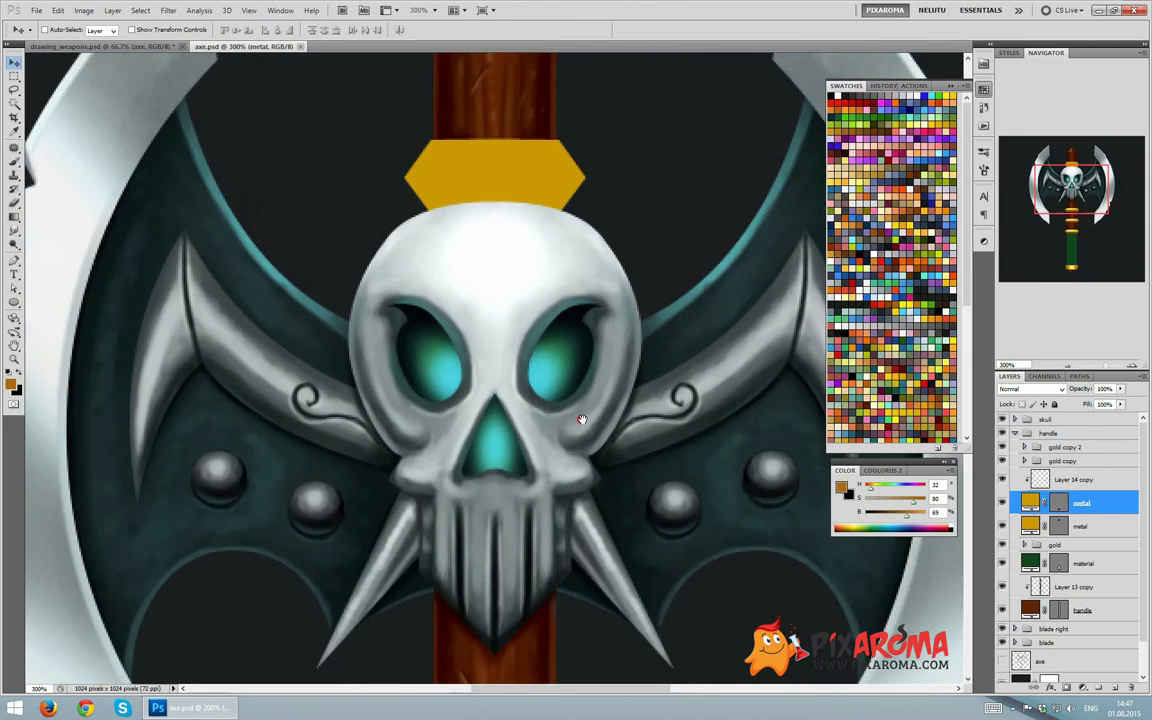
{"action": "scroll", "coordinate": [581, 321], "scroll_direction": "down", "scroll_amount": 1}
{"action": "key", "text": "b"}
{"action": "key", "text": "ctrl+alt+shift+n"}
{"action": "left_click", "coordinate": [465, 432], "text": "alt"}
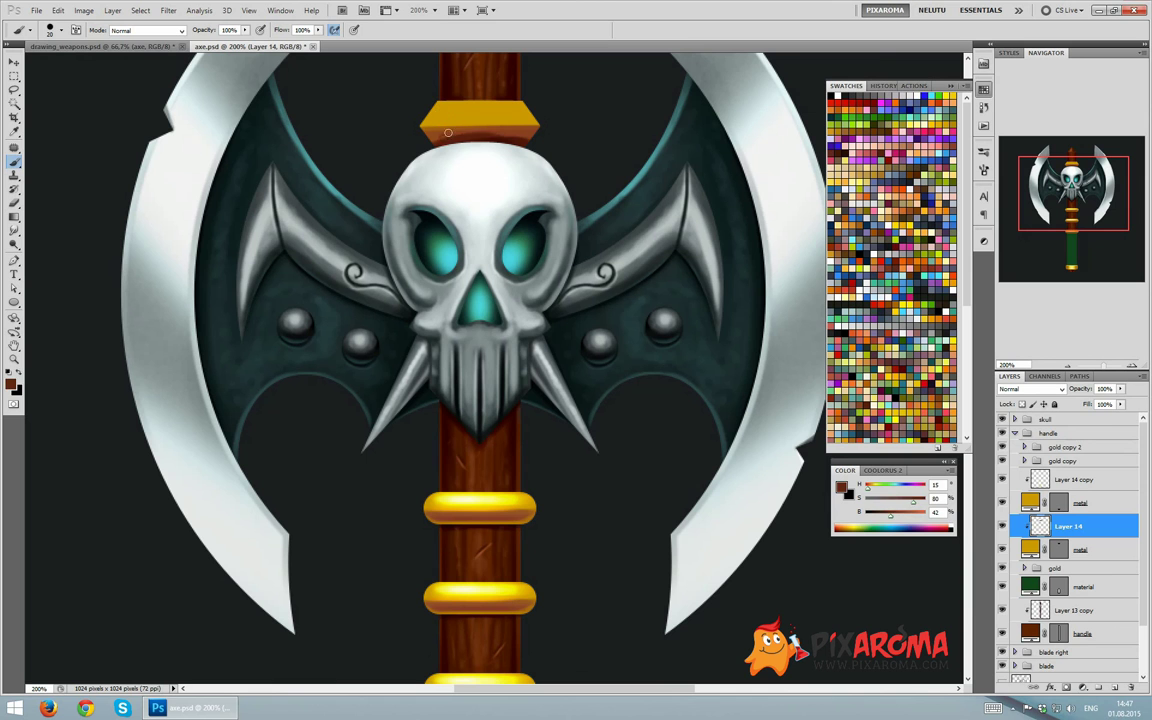
Paint a light gold highlight along the top of the band above the skull
{"action": "left_click", "coordinate": [425, 130], "text": "alt"}
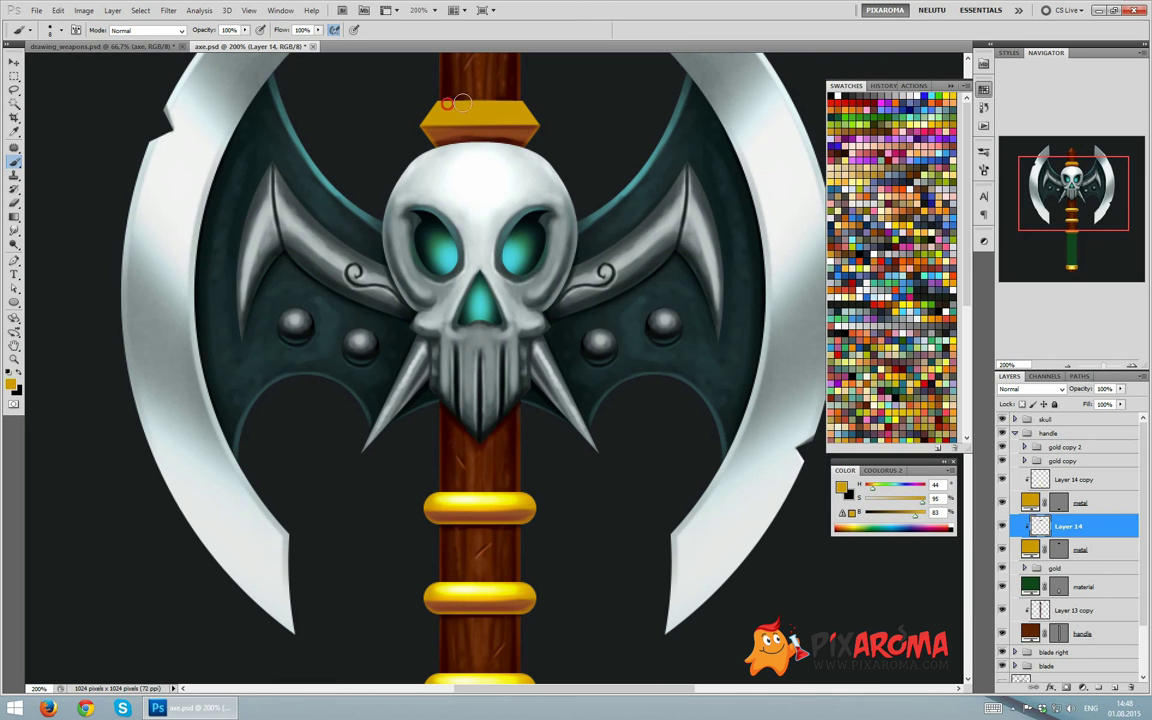
{"action": "left_click_drag", "start_coordinate": [520, 101], "coordinate": [447, 109]}
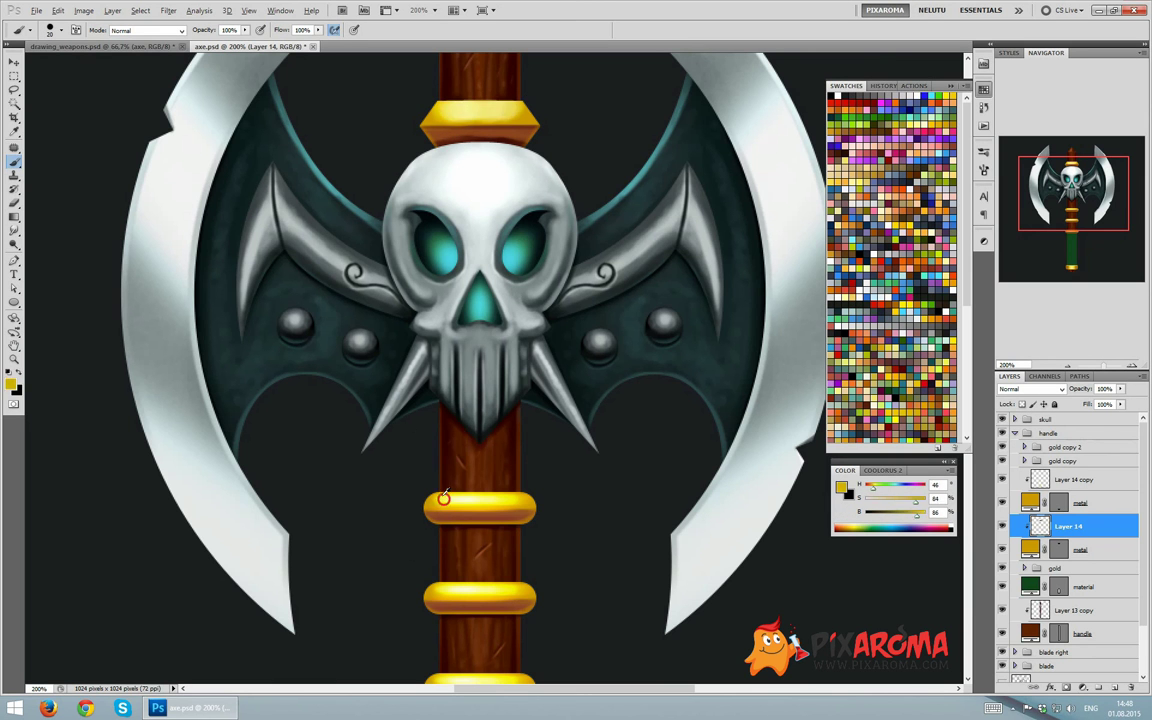
{"action": "left_click", "coordinate": [467, 95], "text": "alt"}
{"action": "key", "text": "bracketleft"}
{"action": "key", "text": "bracketleft"}
{"action": "key", "text": "bracketleft"}
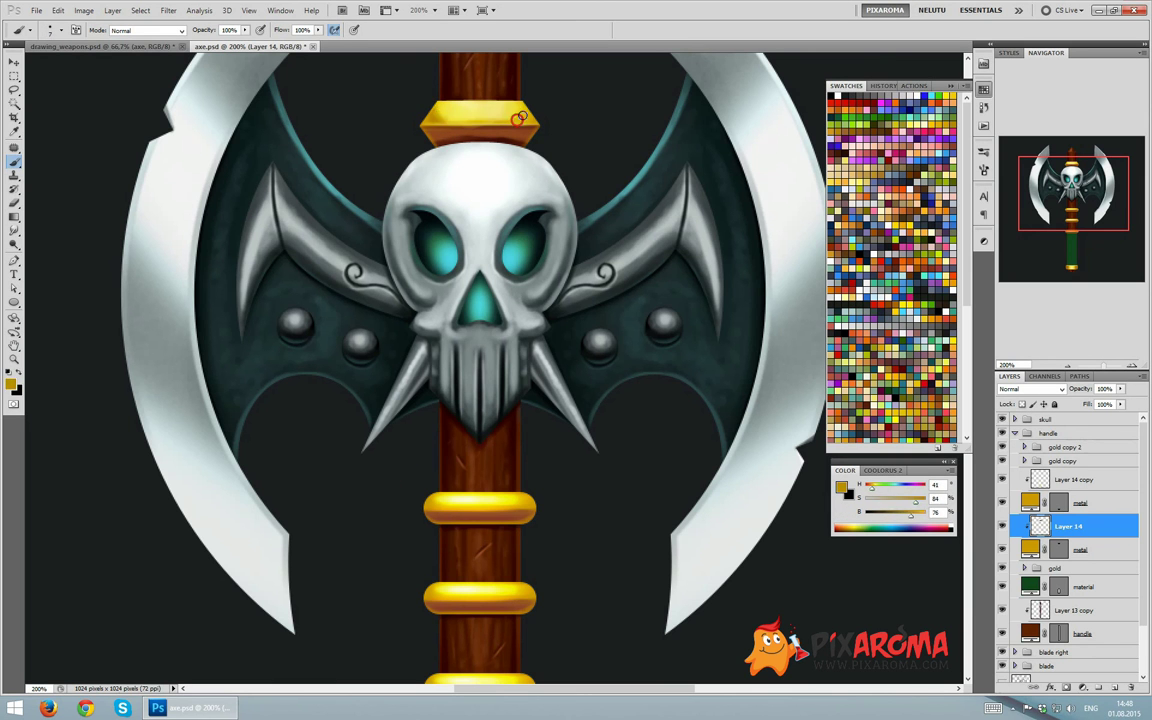
Shade the skull's top edge under the gold ring, undoing the over-bright grey for brown shadow
{"action": "left_click", "coordinate": [509, 154], "text": "alt"}
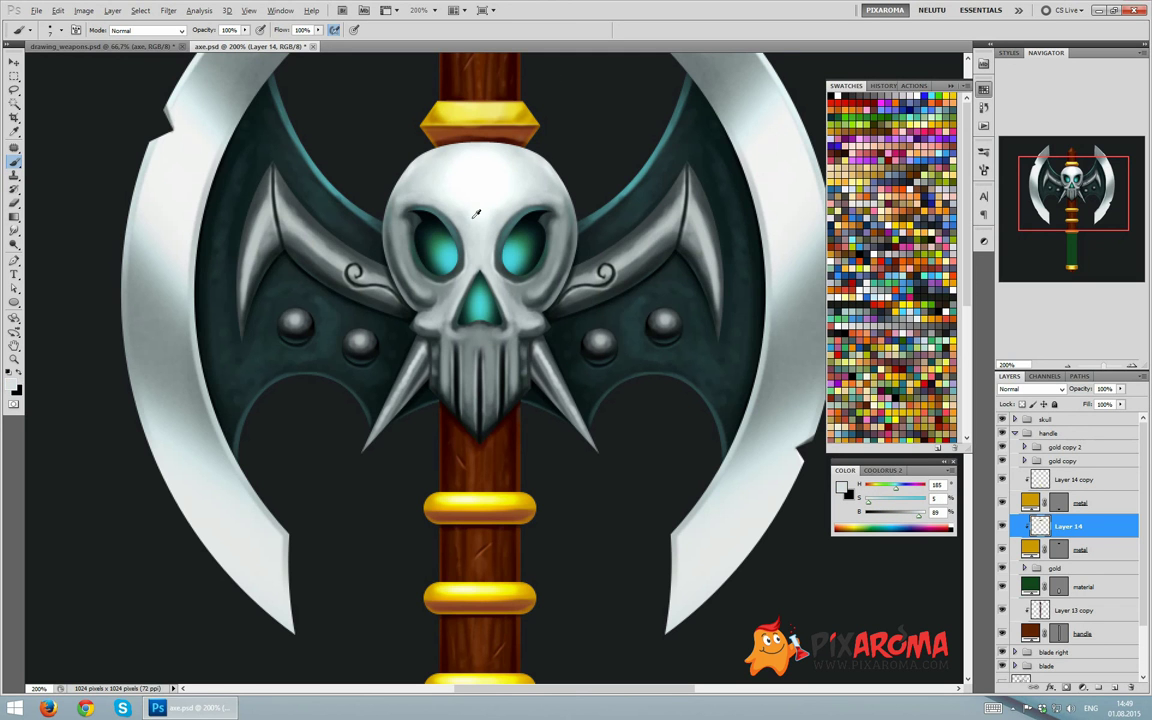
{"action": "left_click", "coordinate": [410, 198], "text": "alt"}
{"action": "left_click_drag", "start_coordinate": [425, 148], "coordinate": [527, 142]}
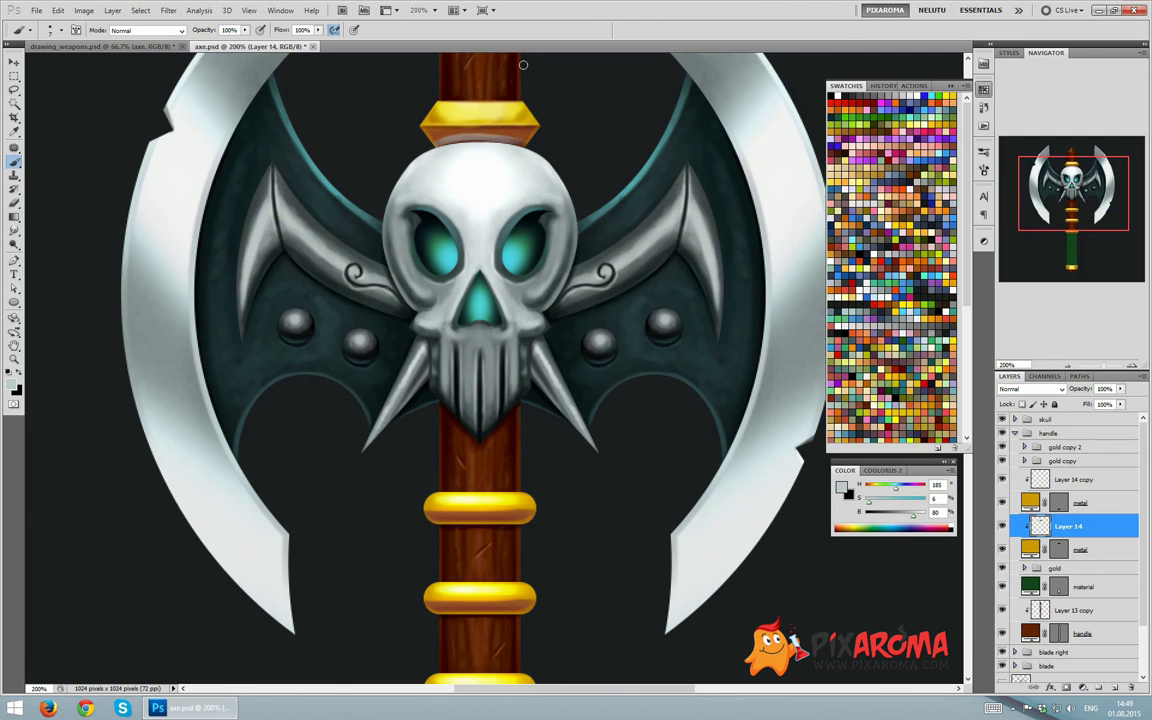
{"action": "mouse_move", "coordinate": [458, 150]}
{"action": "left_mouse_down"}
{"action": "mouse_move", "coordinate": [516, 142]}
{"action": "mouse_move", "coordinate": [441, 153]}
{"action": "mouse_move", "coordinate": [529, 159]}
{"action": "left_mouse_up"}
{"action": "key", "text": "ctrl+z"}
{"action": "left_click", "coordinate": [442, 136], "text": "alt"}
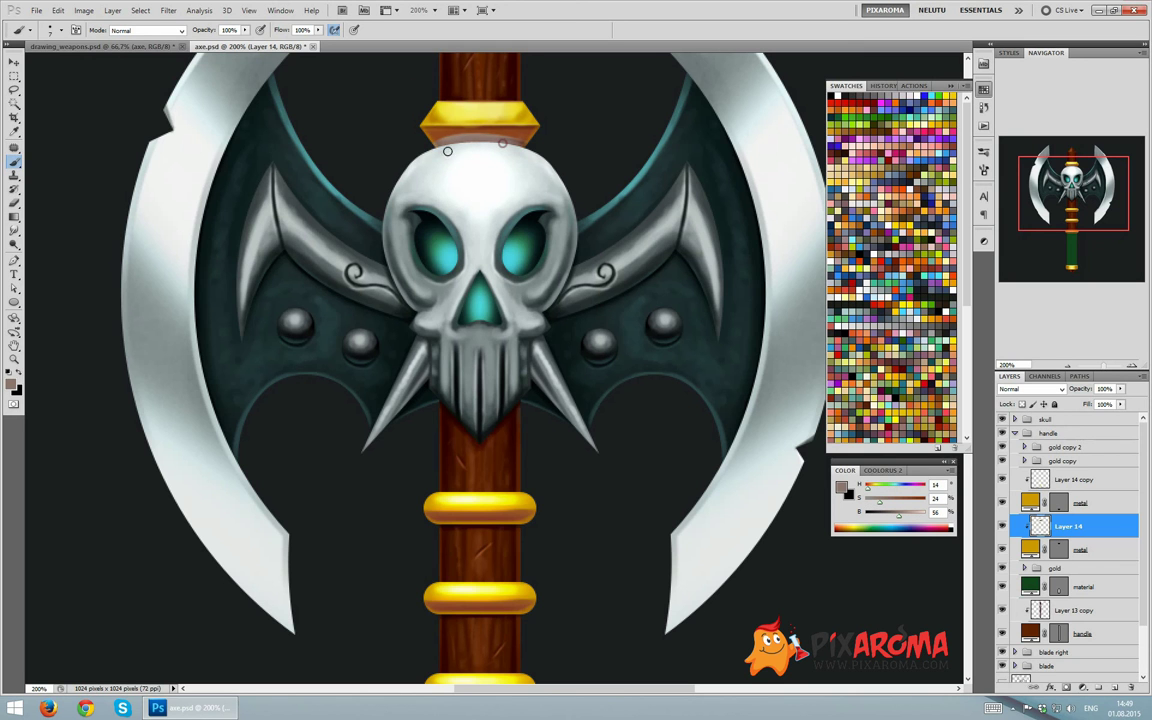
{"action": "mouse_move", "coordinate": [447, 151]}
{"action": "left_mouse_down"}
{"action": "mouse_move", "coordinate": [502, 143]}
{"action": "mouse_move", "coordinate": [432, 156]}
{"action": "mouse_move", "coordinate": [501, 144]}
{"action": "left_mouse_up"}
{"action": "left_click", "coordinate": [410, 216], "text": "alt"}
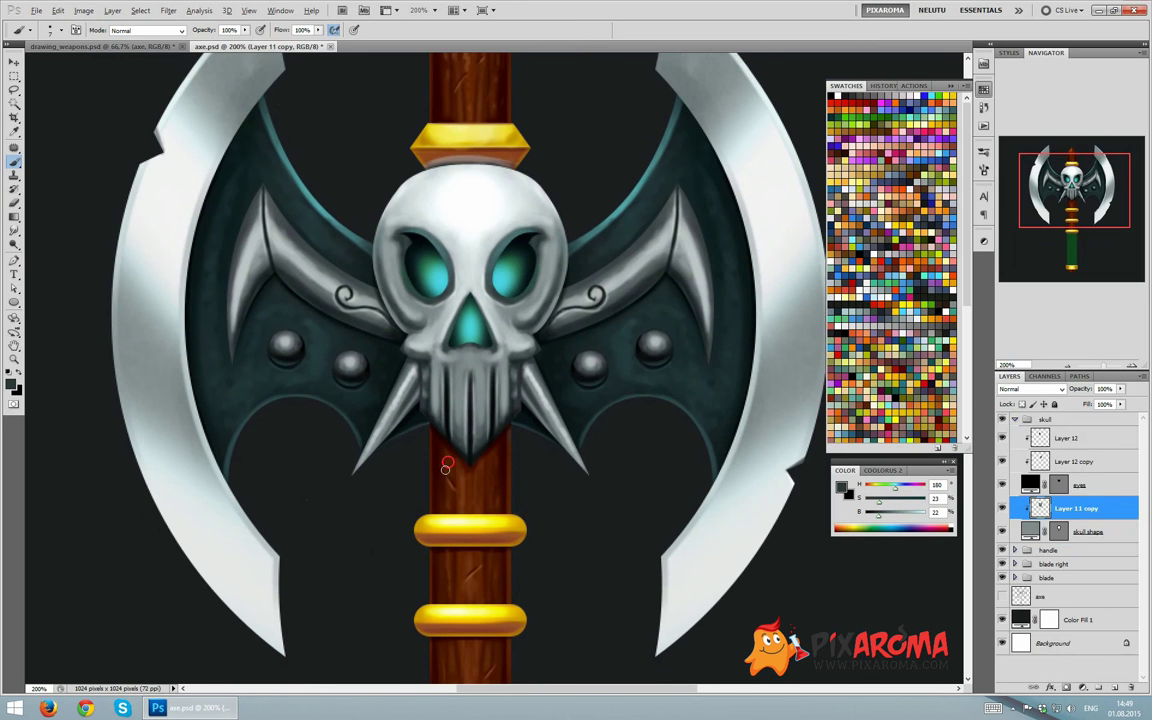
Shift the green lower handle toward teal with Hue/Saturation
{"action": "left_click", "coordinate": [446, 467], "text": "alt"}
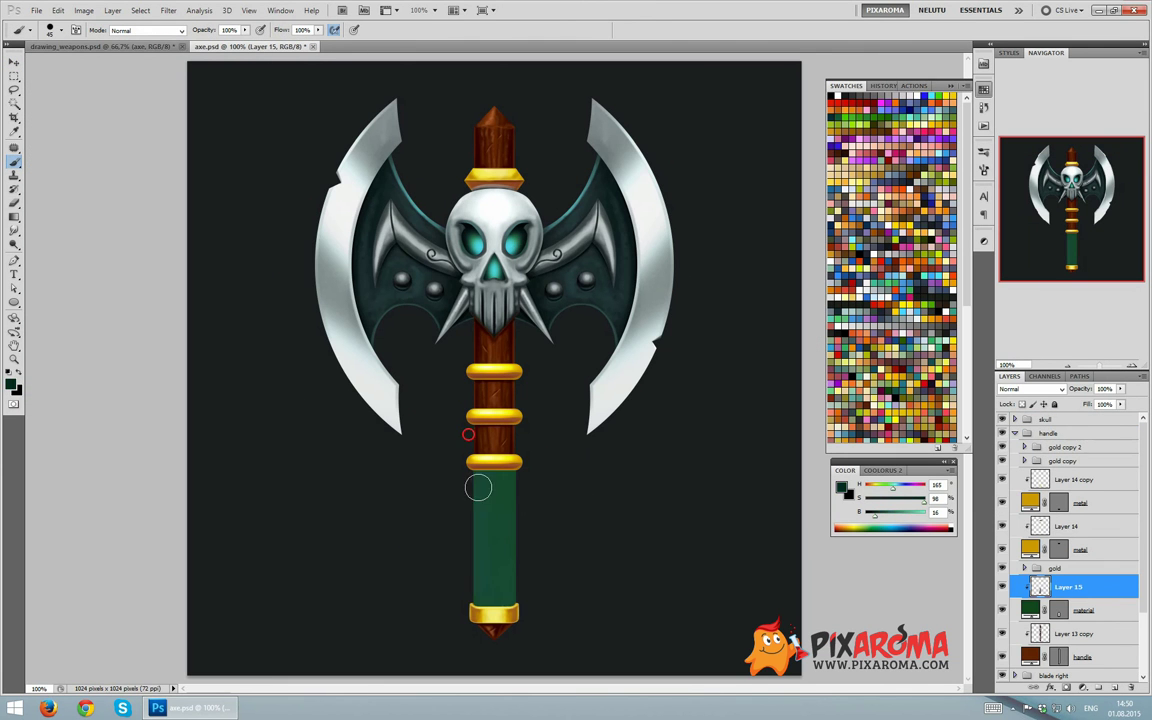
{"action": "left_click_drag", "start_coordinate": [490, 480], "coordinate": [492, 600]}
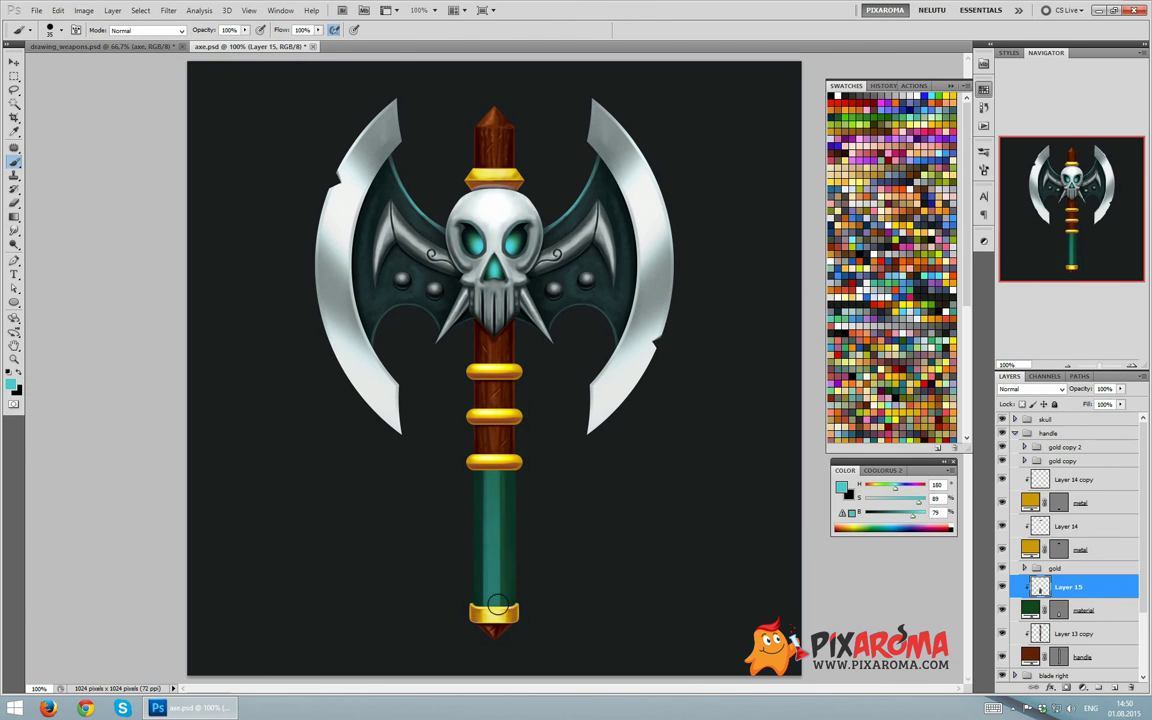
{"action": "key", "text": "ctrl+z"}
{"action": "key", "text": "ctrl+z"}
{"action": "key", "text": "ctrl+z"}
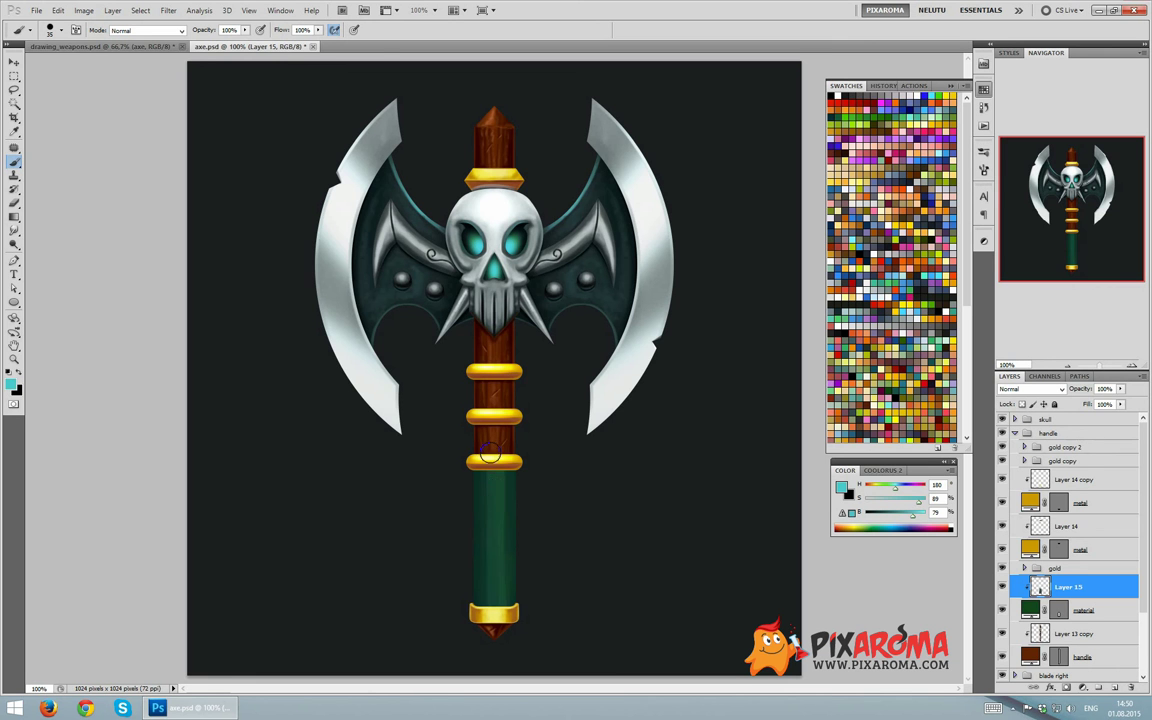
{"action": "key", "text": "ctrl+z"}
{"action": "key", "text": "ctrl+z"}
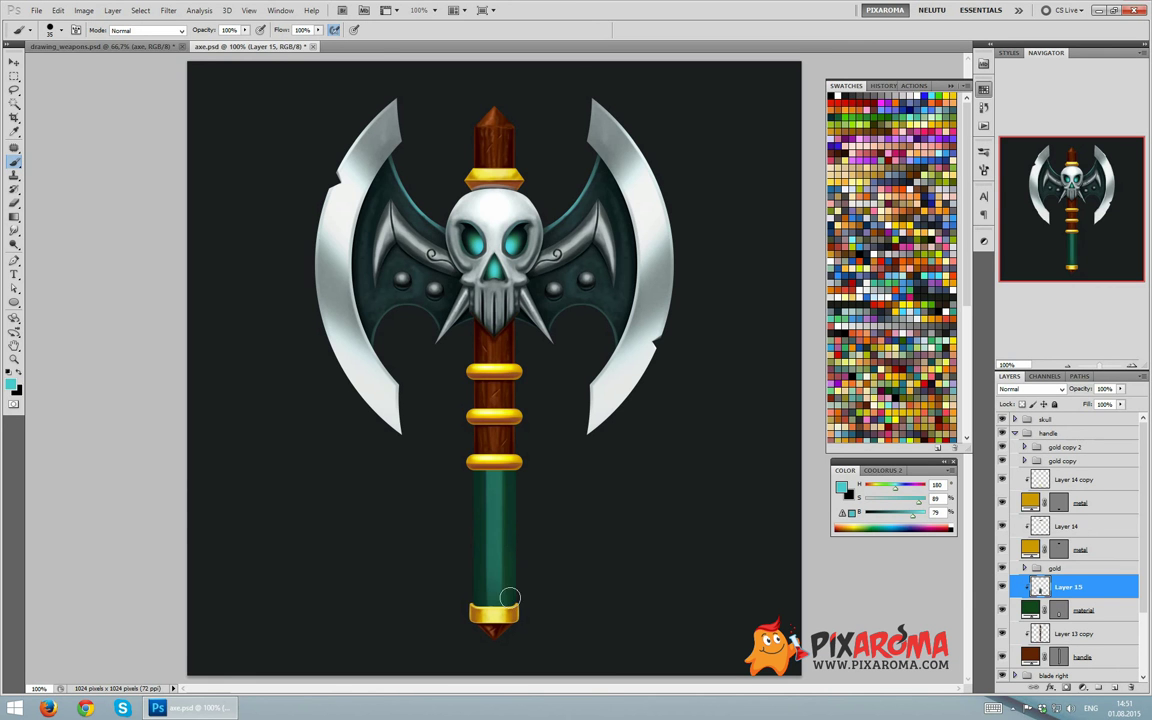
Paint dark teal shading down the handle's left side below the gold ring
{"action": "key", "text": "ctrl+plus"}
{"action": "key", "text": "ctrl+plus"}
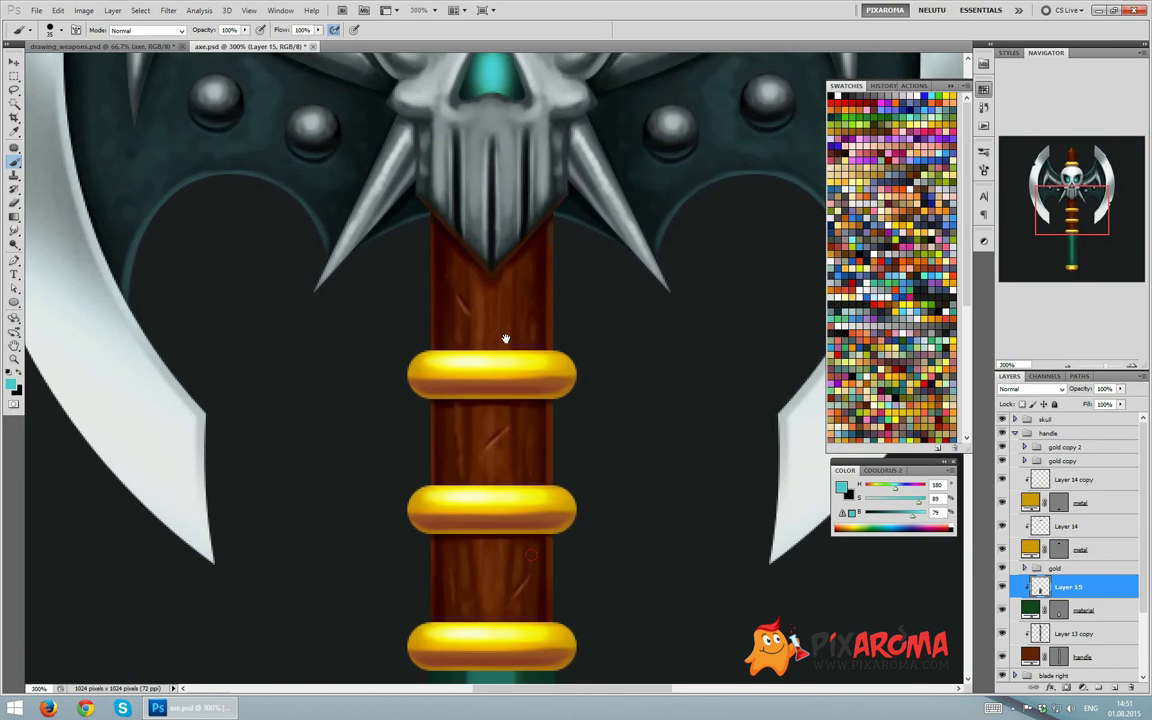
{"action": "left_click_drag", "start_coordinate": [515, 390], "coordinate": [520, 180]}
{"action": "left_click_drag", "start_coordinate": [490, 330], "coordinate": [494, 239]}
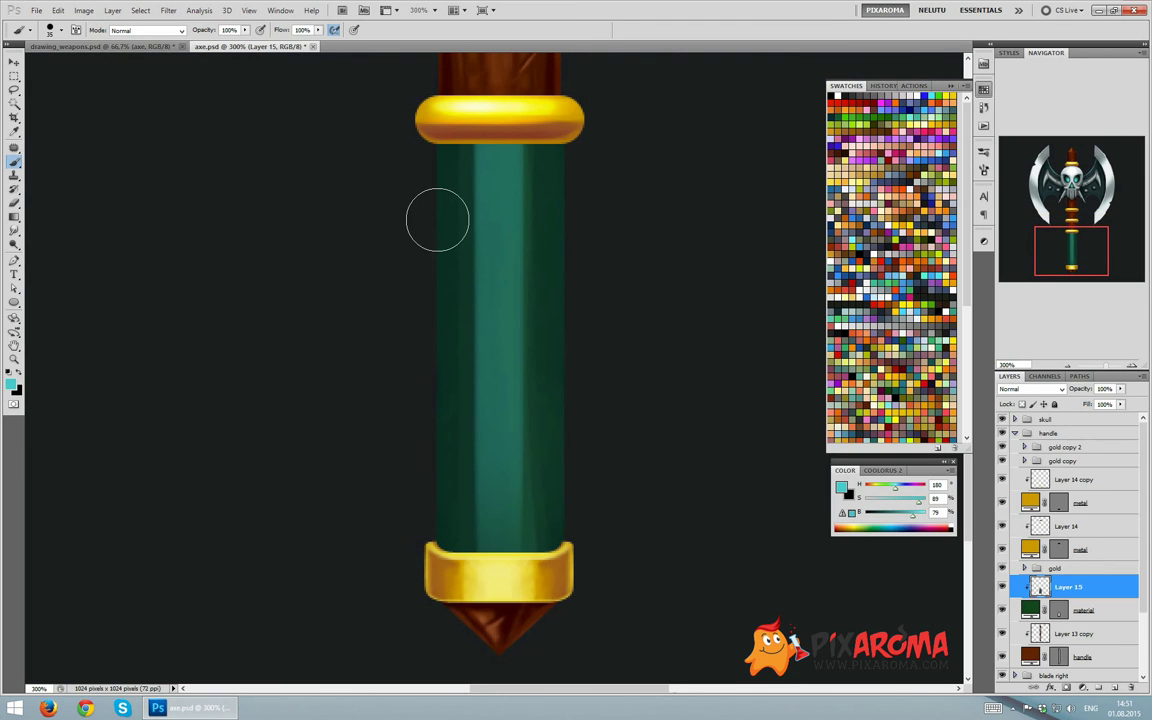
{"action": "key", "text": "bracketleft"}
{"action": "key", "text": "bracketleft"}
{"action": "key", "text": "bracketleft"}
{"action": "left_click", "coordinate": [470, 168], "text": "alt"}
{"action": "left_click_drag", "start_coordinate": [471, 160], "coordinate": [470, 445]}
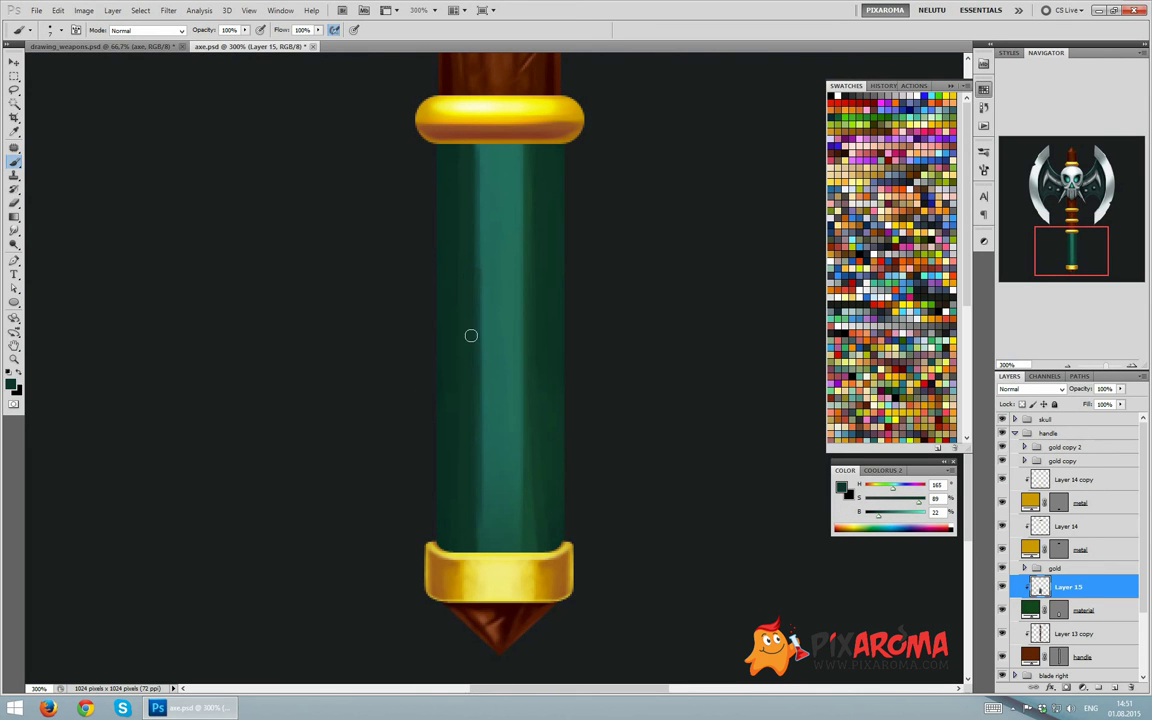
{"action": "left_click", "coordinate": [470, 193], "text": "alt"}
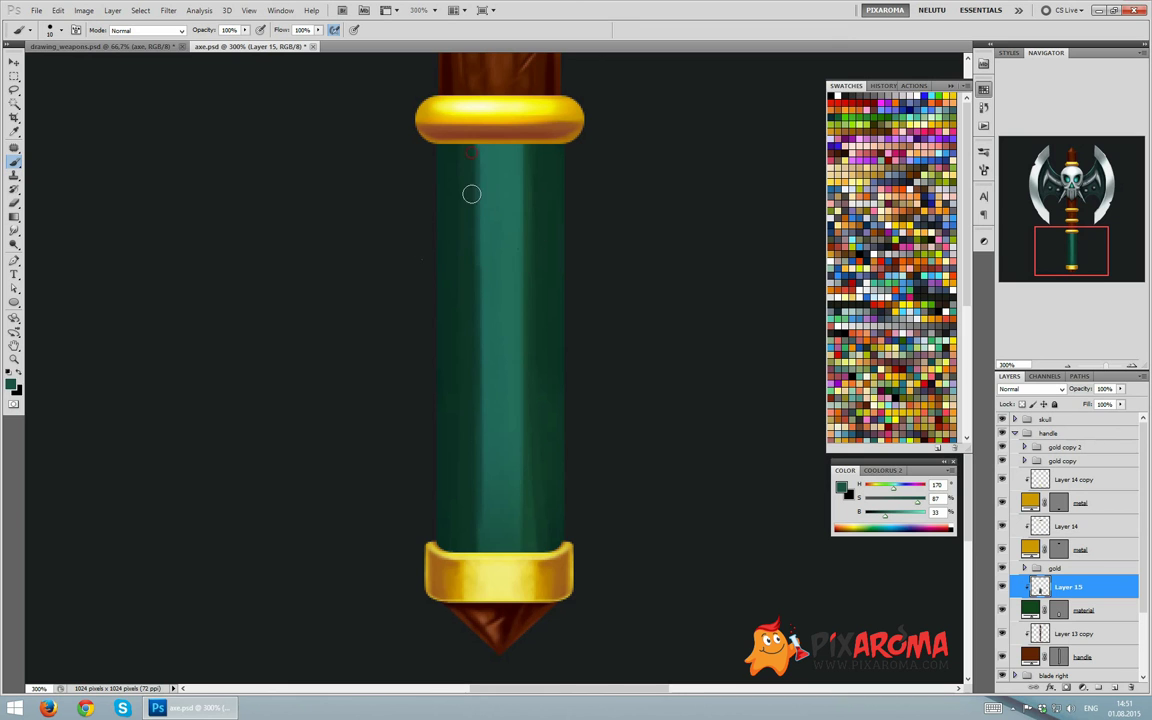
{"action": "left_click_drag", "start_coordinate": [467, 150], "coordinate": [475, 299]}
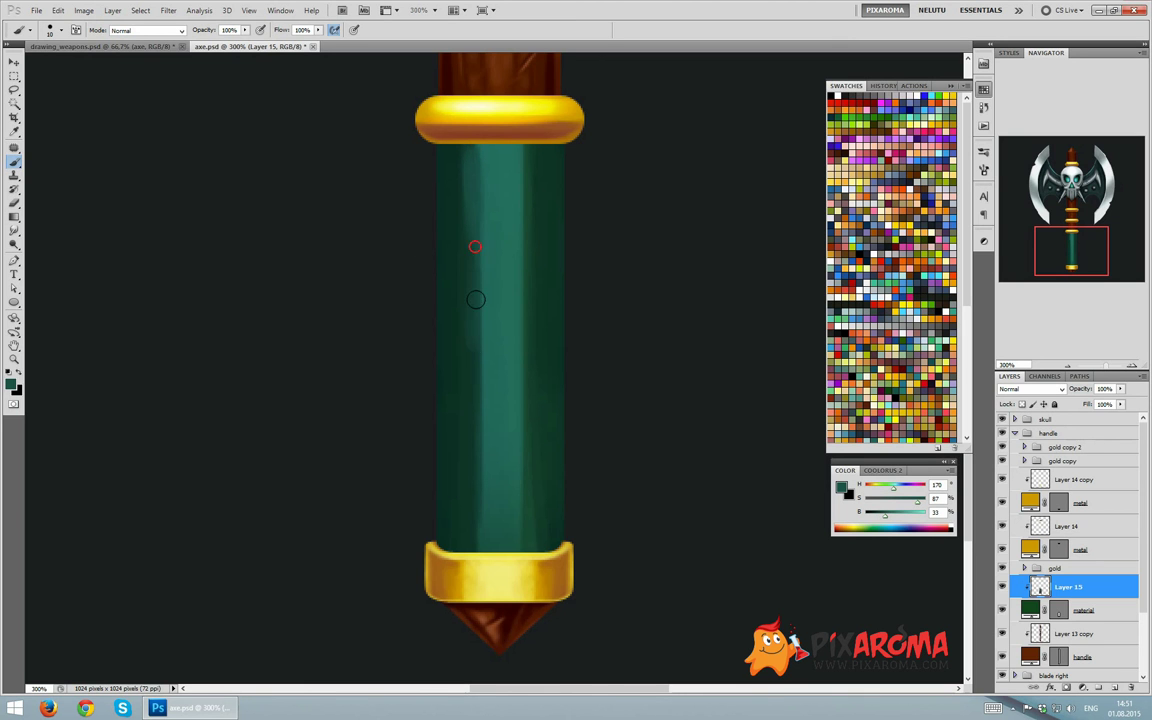
{"action": "left_click", "coordinate": [466, 414], "text": "alt"}
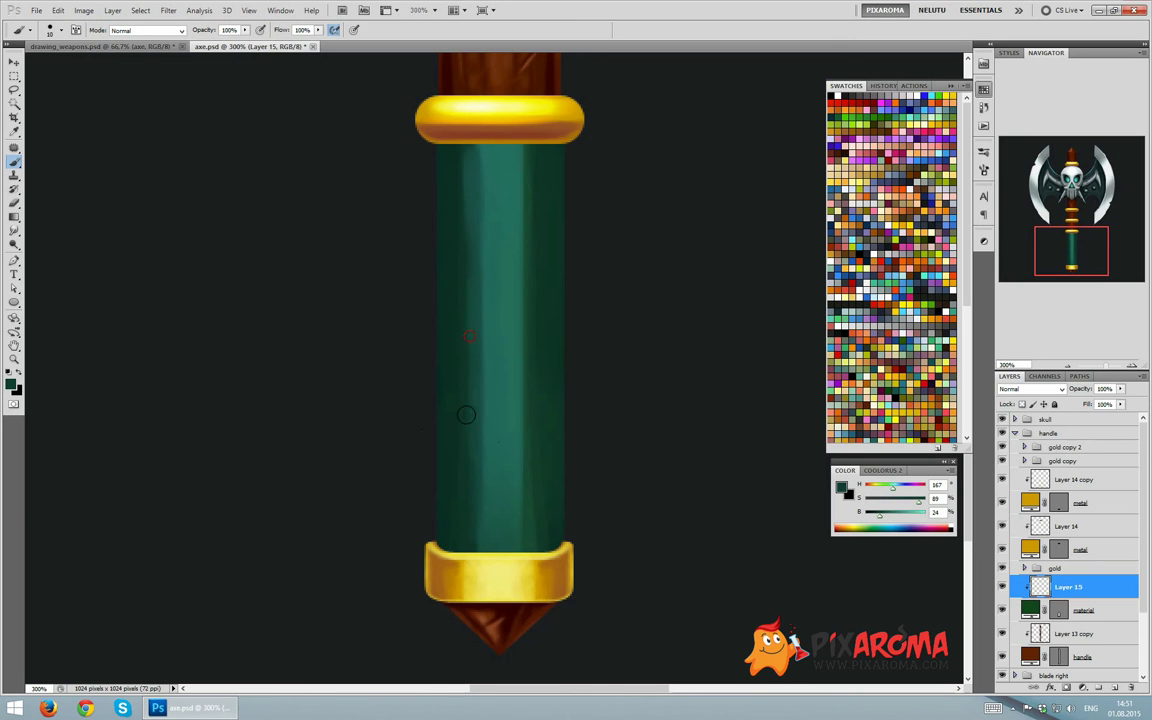
{"action": "left_click", "coordinate": [470, 193], "text": "alt"}
{"action": "left_click_drag", "start_coordinate": [465, 149], "coordinate": [480, 318]}
Paint a central teal highlight and a faded light-green rim line on the handle's left edge
{"action": "left_click", "coordinate": [477, 482], "text": "alt"}
{"action": "left_click_drag", "start_coordinate": [525, 150], "coordinate": [523, 536]}
{"action": "left_click", "coordinate": [538, 140], "text": "alt"}
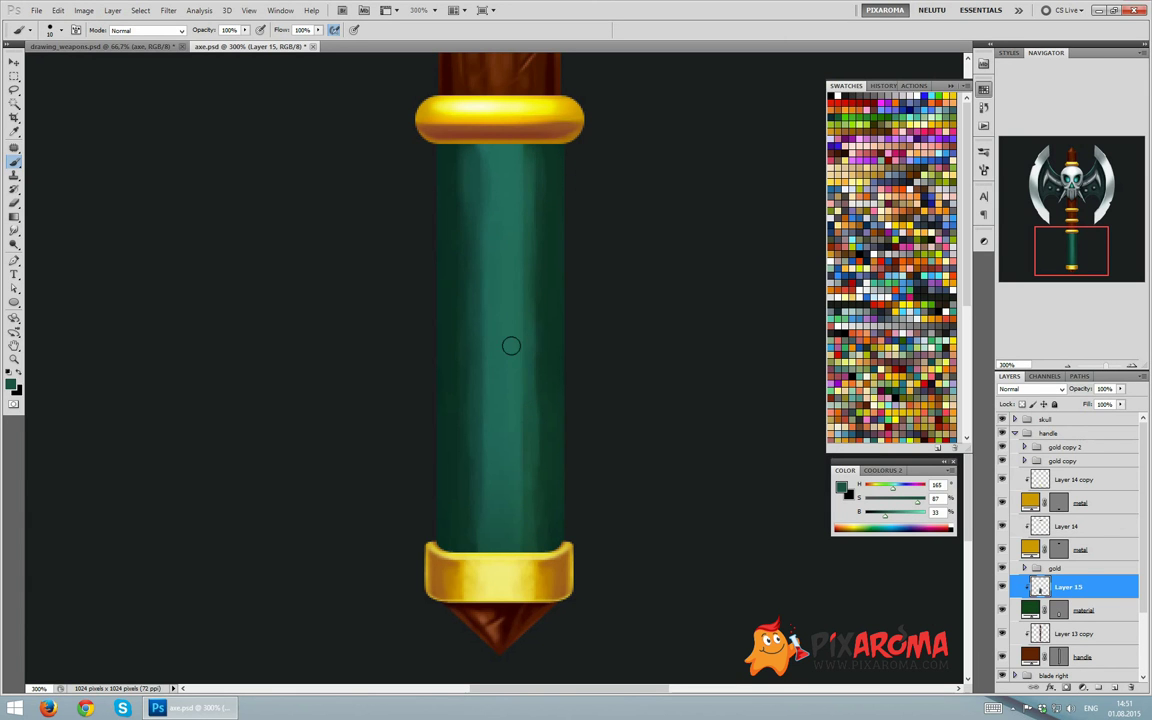
{"action": "left_click", "coordinate": [450, 399], "text": "alt"}
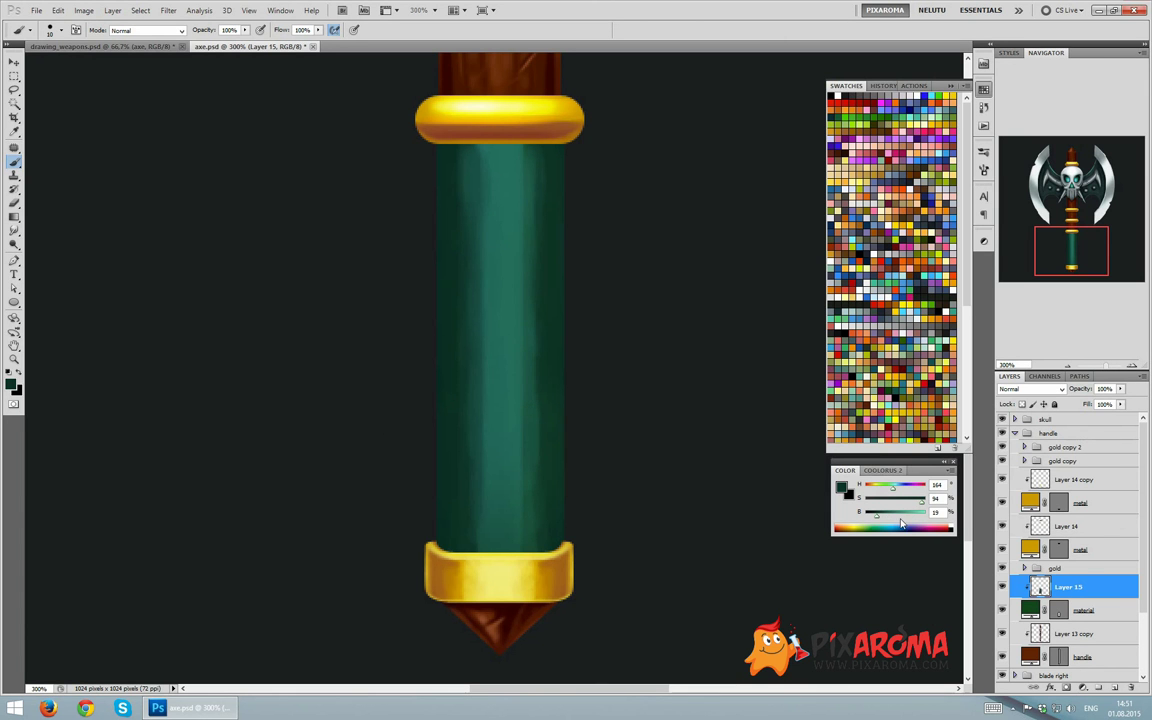
{"action": "mouse_move", "coordinate": [876, 514]}
{"action": "left_mouse_down"}
{"action": "mouse_move", "coordinate": [900, 512]}
{"action": "mouse_move", "coordinate": [887, 487]}
{"action": "left_mouse_up"}
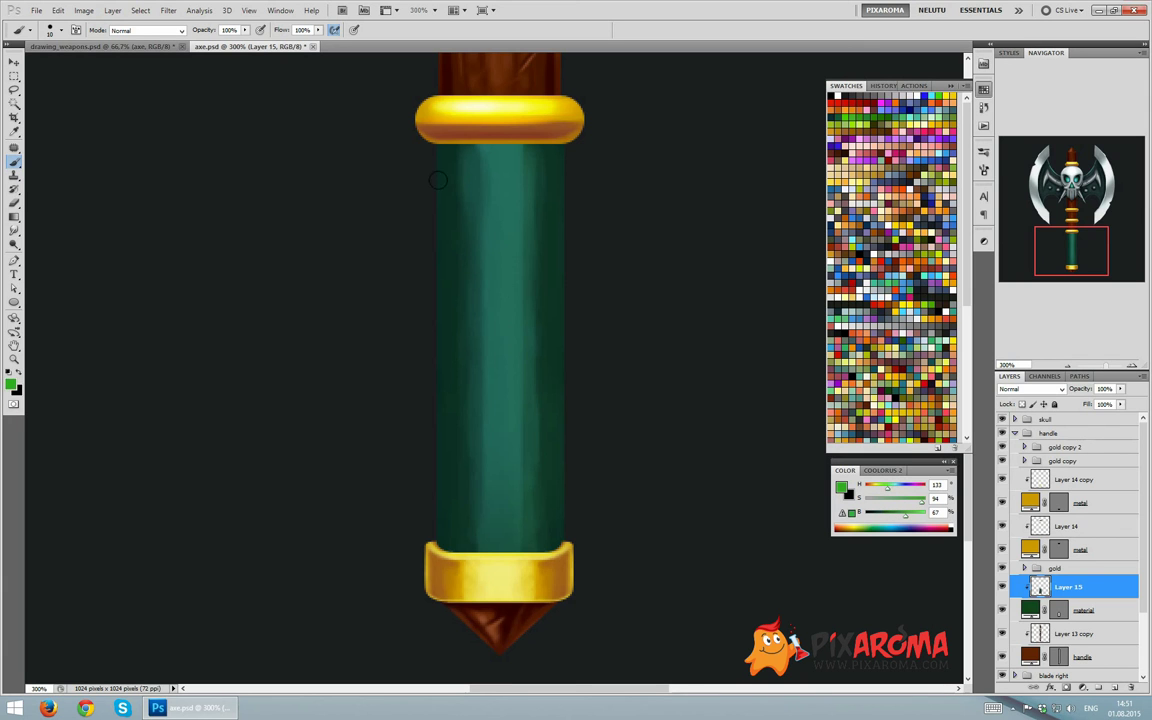
{"action": "left_click_drag", "start_coordinate": [435, 128], "coordinate": [449, 563]}
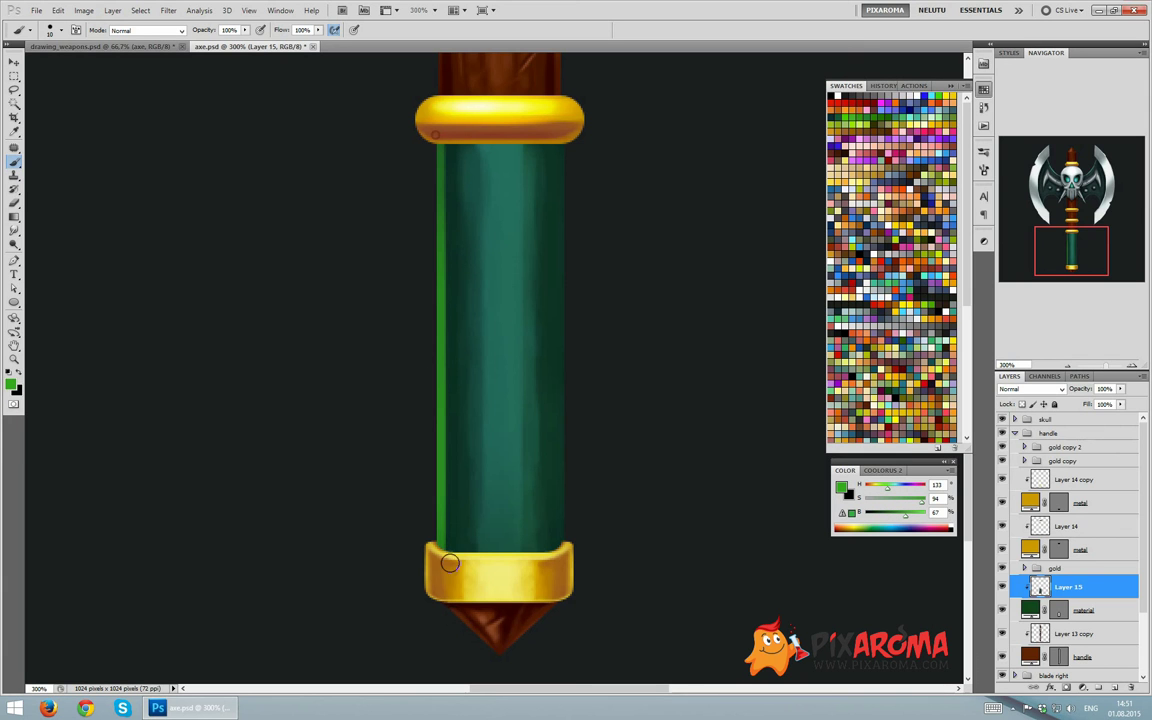
{"action": "key", "text": "shift+plus"}
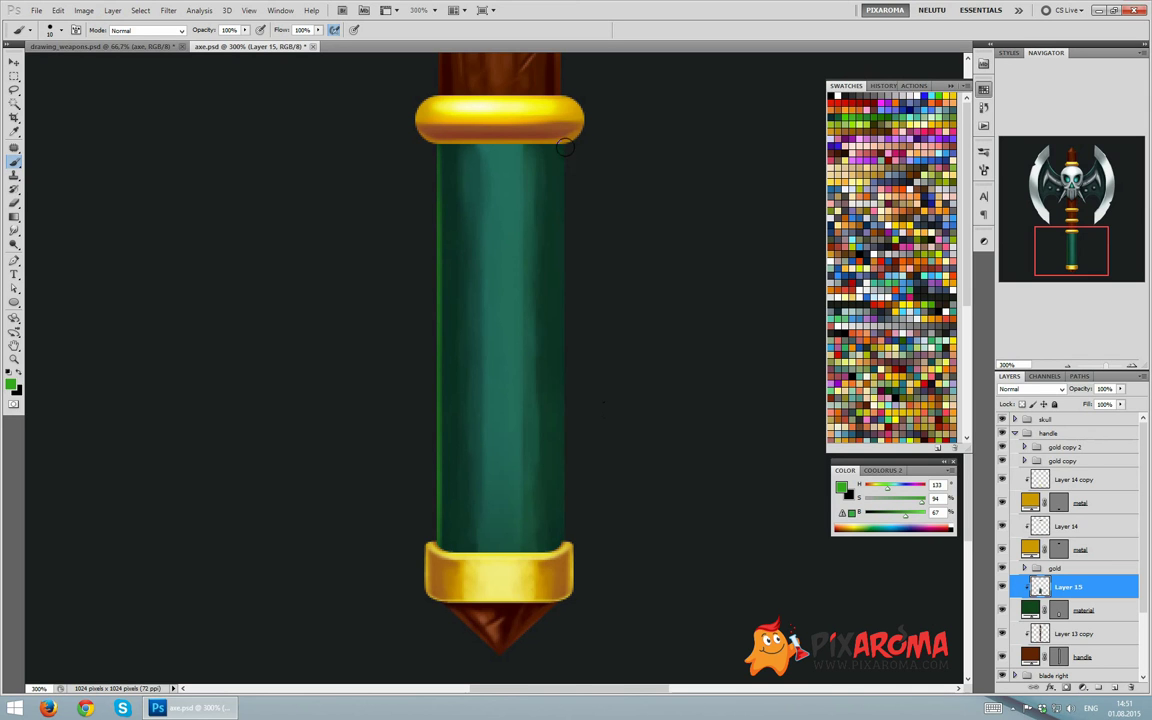
Add a faded green rim line and a brighter green highlight along the handle's right edge
{"action": "left_click_drag", "start_coordinate": [564, 145], "coordinate": [563, 549]}
{"action": "key", "text": "shift+plus"}
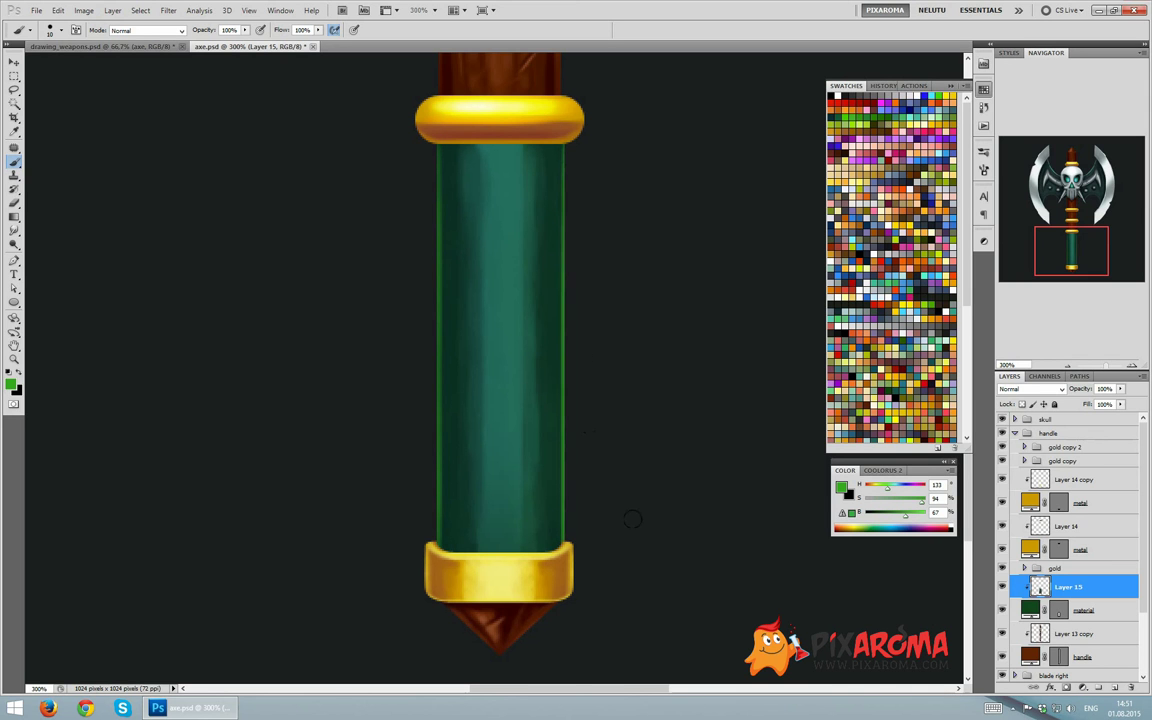
{"action": "left_click_drag", "start_coordinate": [569, 141], "coordinate": [564, 548]}
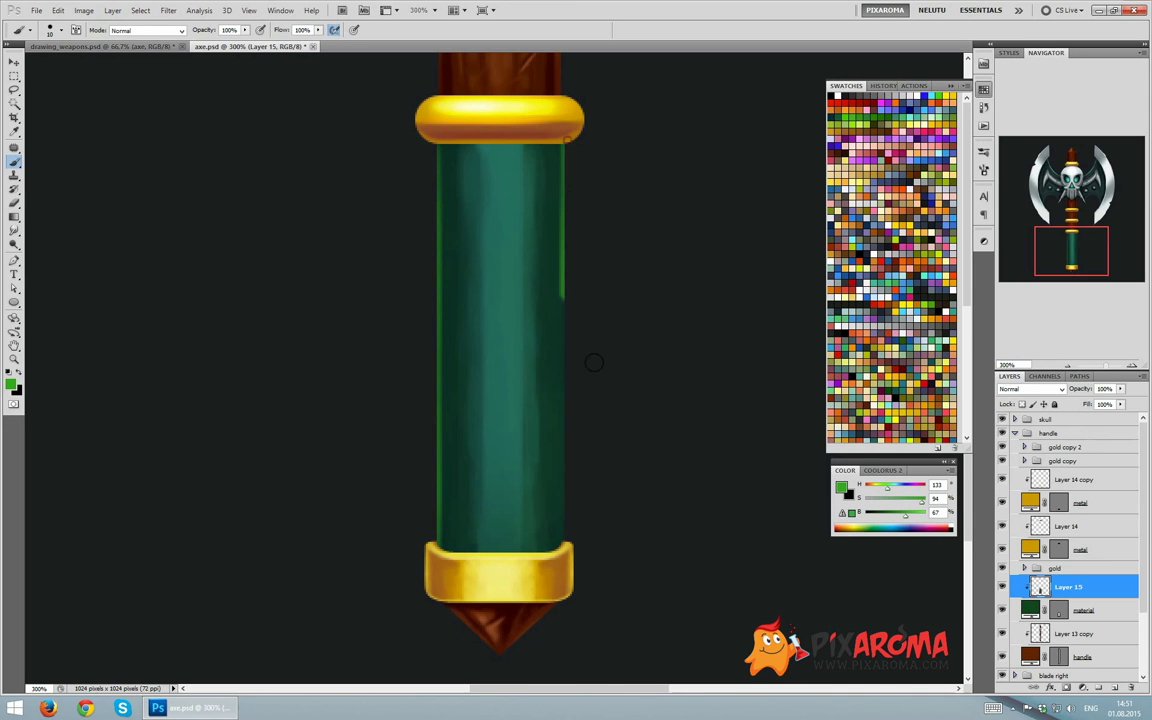
{"action": "key", "text": "ctrl+minus"}
{"action": "key", "text": "ctrl+minus"}
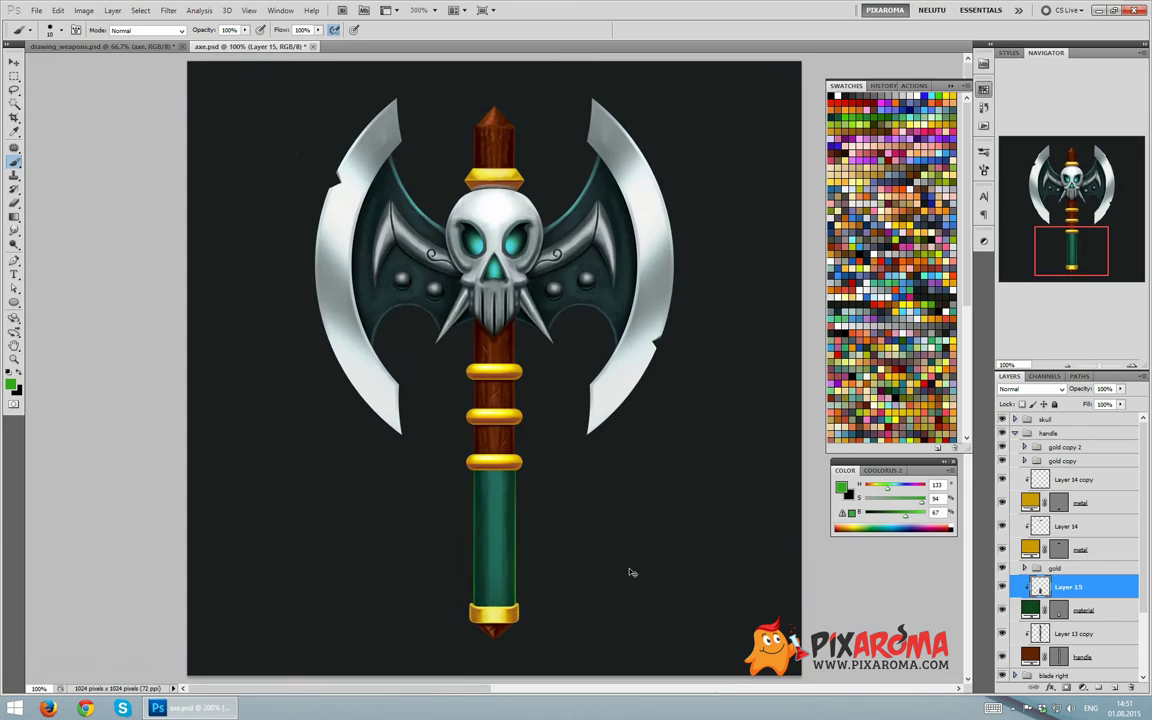
{"action": "key", "text": "ctrl+minus"}
{"action": "key", "text": "ctrl+plus"}
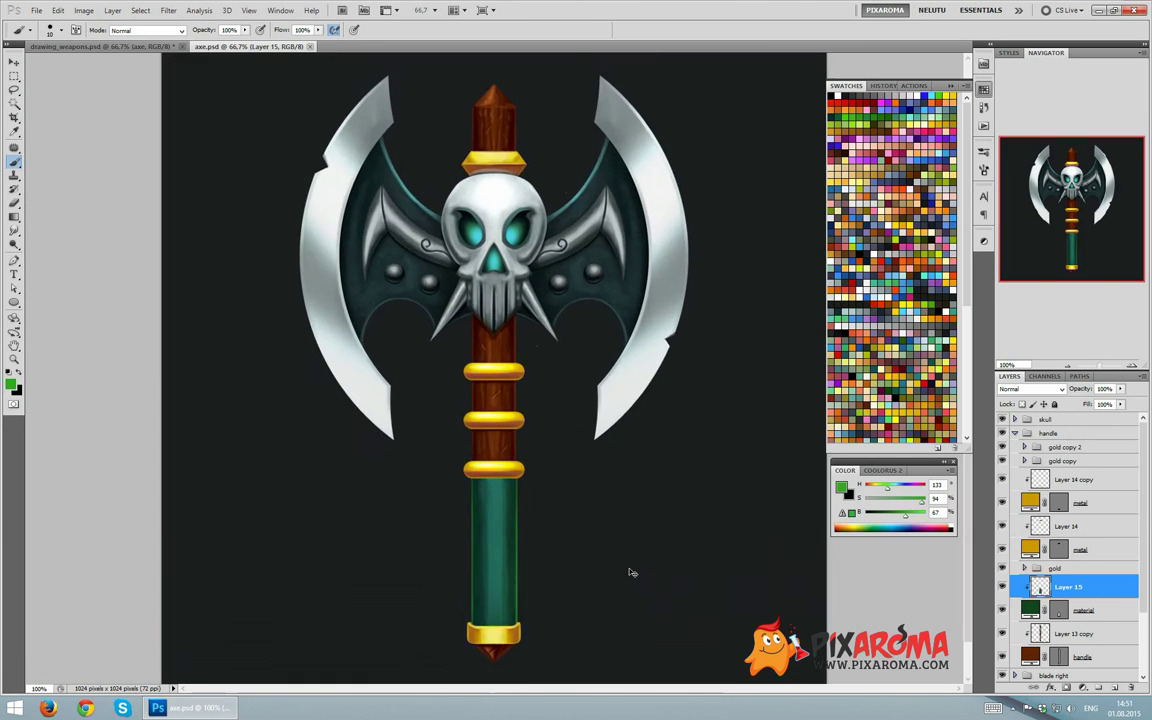
{"action": "key", "text": "ctrl+plus"}
{"action": "key", "text": "ctrl+plus"}
{"action": "left_click_drag", "start_coordinate": [629, 569], "coordinate": [607, 319]}
{"action": "left_click_drag", "start_coordinate": [530, 502], "coordinate": [491, 342]}
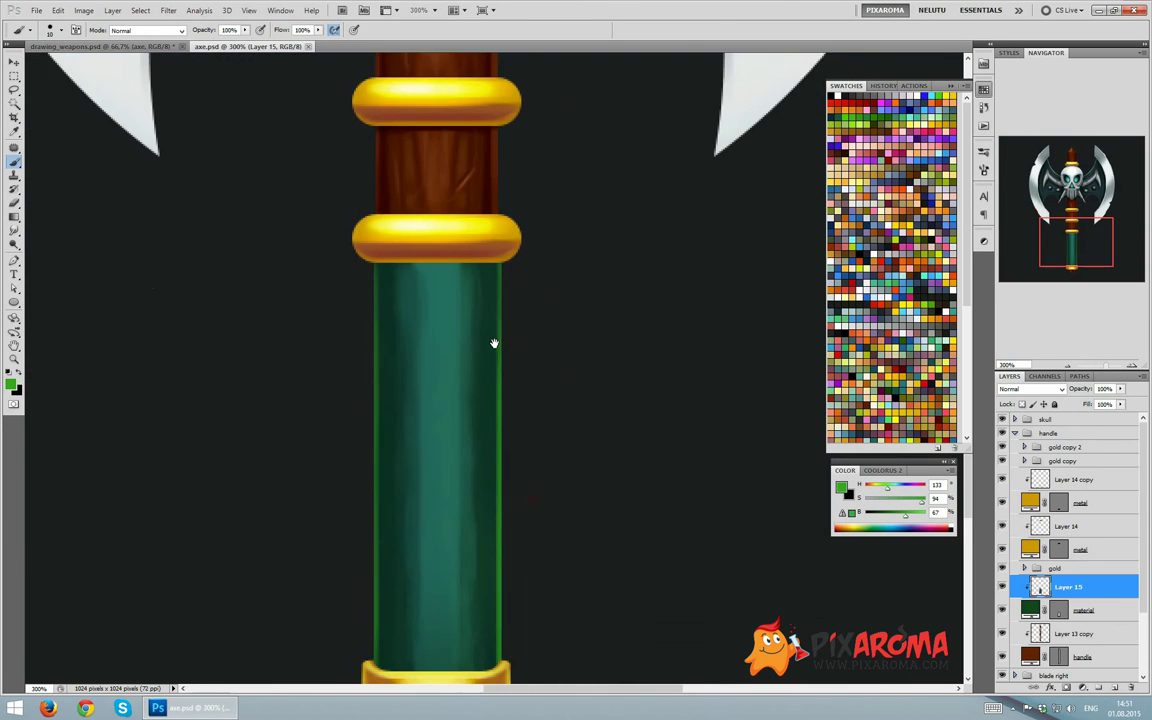
{"action": "left_click_drag", "start_coordinate": [505, 442], "coordinate": [511, 410]}
On a new layer, paint dark diagonal and crossing wrap lines across the grip
{"action": "left_click", "coordinate": [1115, 686]}
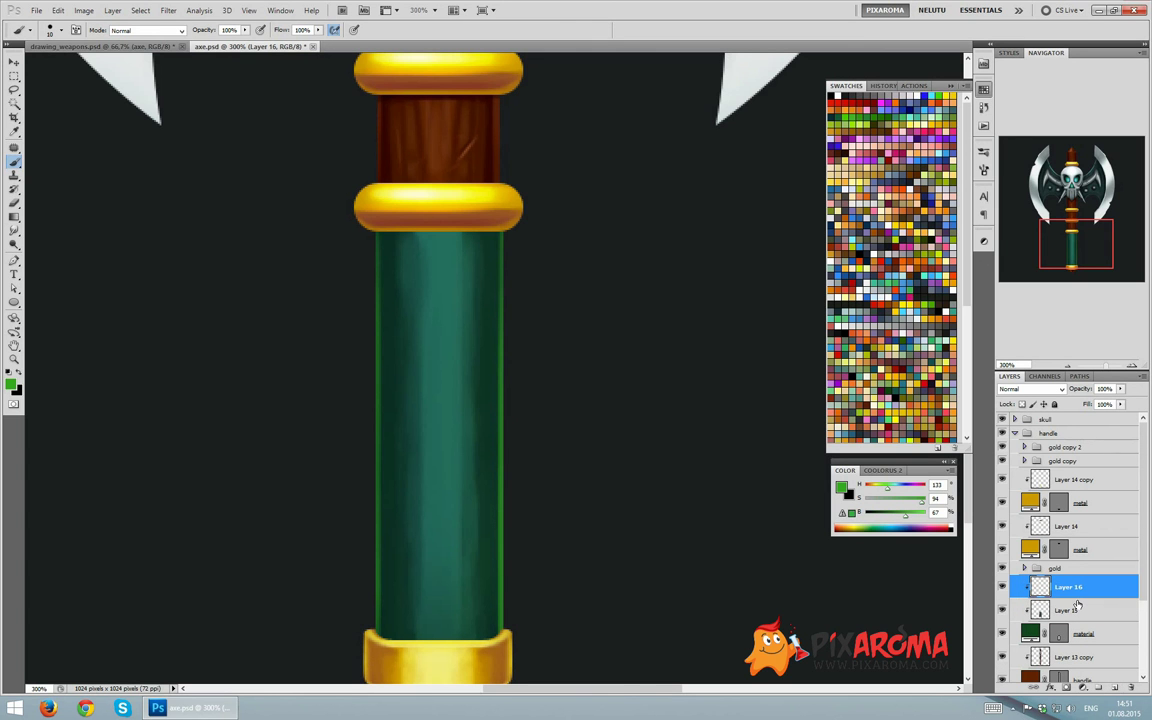
{"action": "left_click", "coordinate": [486, 377], "text": "alt"}
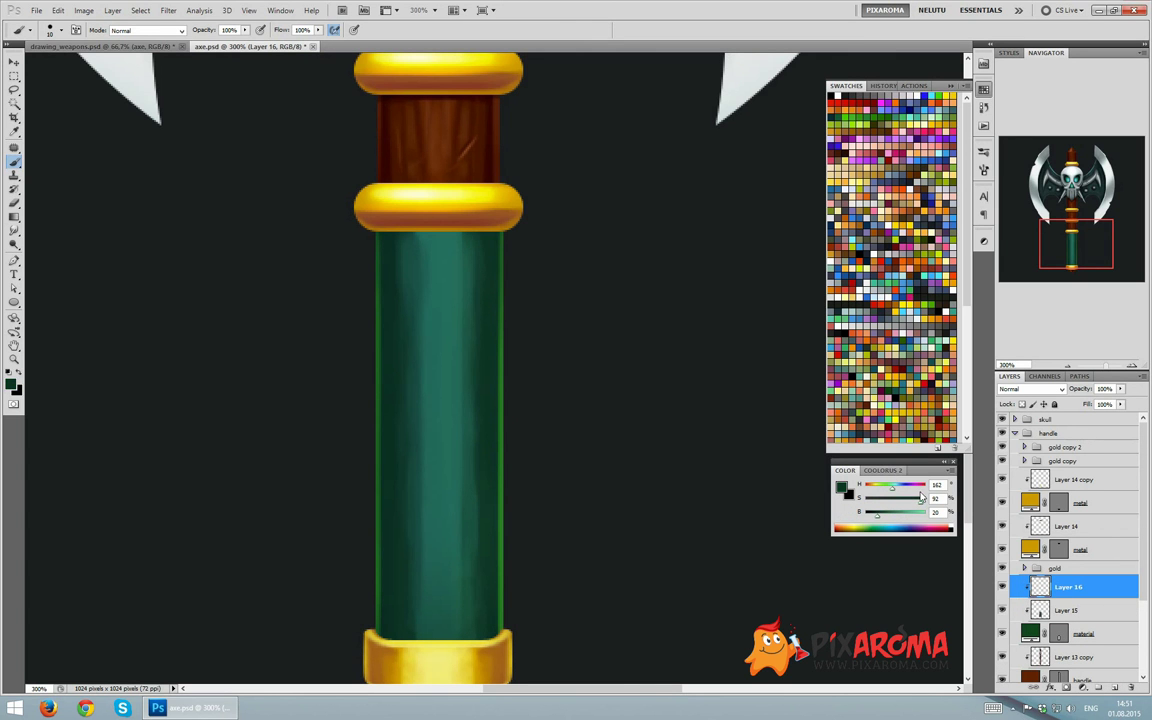
{"action": "left_click_drag", "start_coordinate": [921, 502], "coordinate": [876, 518]}
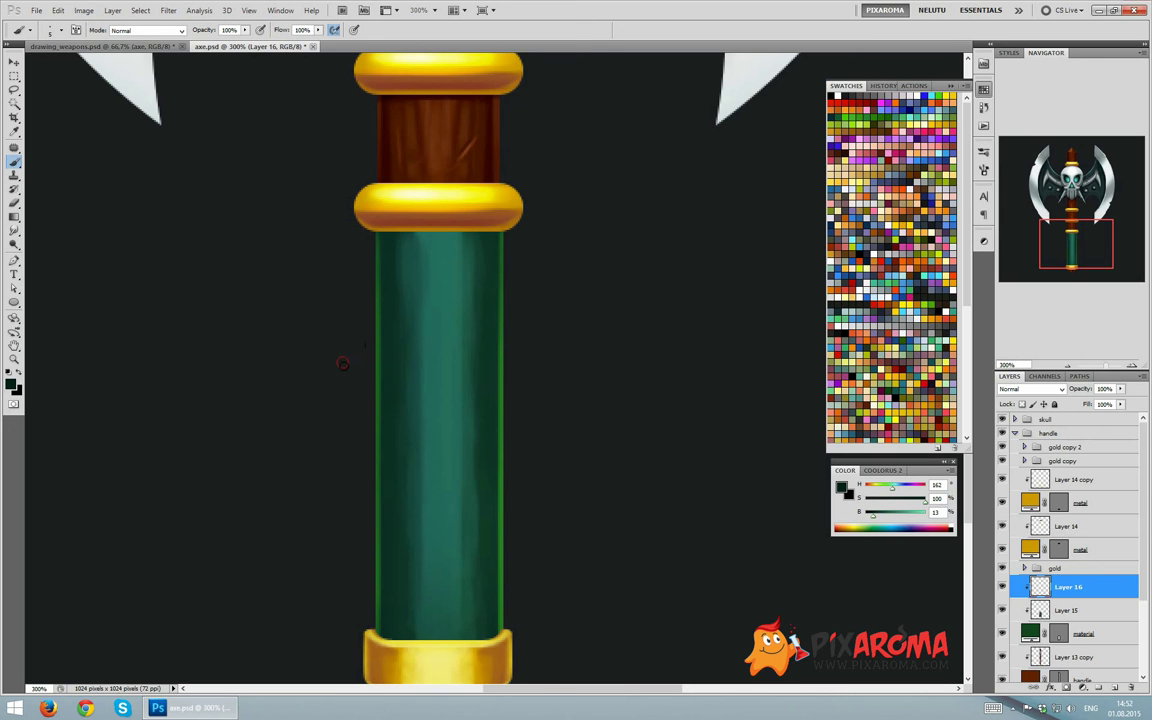
{"action": "left_click_drag", "start_coordinate": [342, 363], "coordinate": [549, 233]}
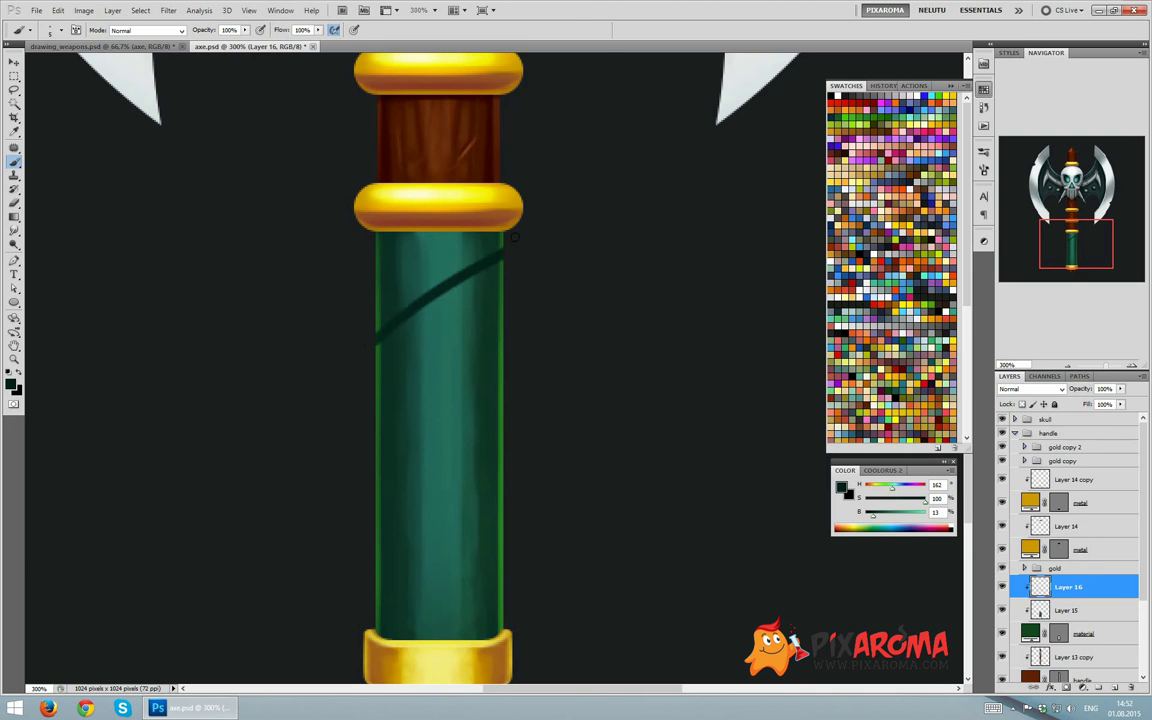
{"action": "left_click_drag", "start_coordinate": [357, 480], "coordinate": [584, 325]}
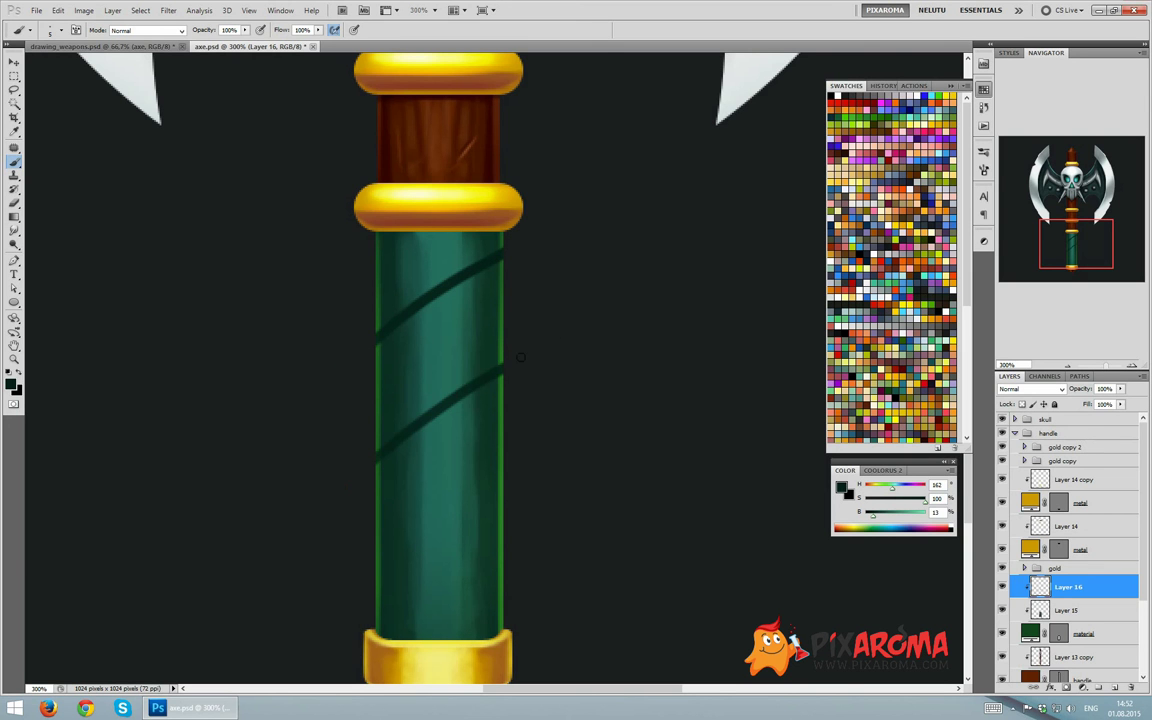
{"action": "left_click_drag", "start_coordinate": [346, 605], "coordinate": [573, 455]}
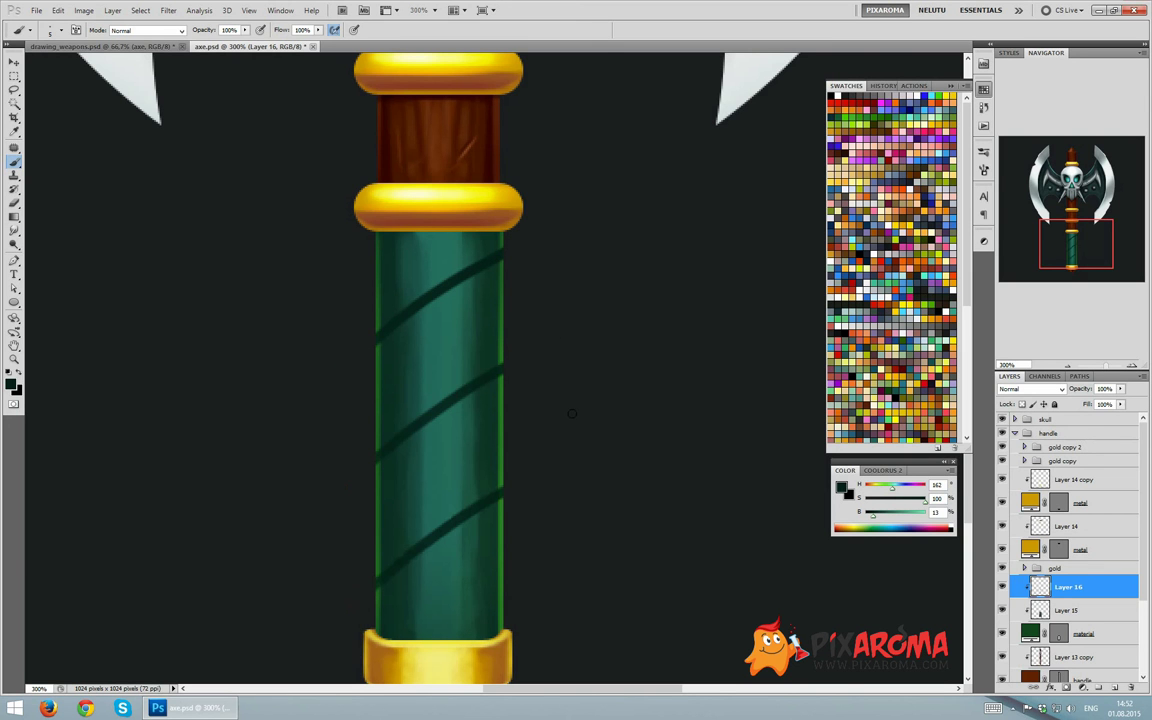
{"action": "left_click_drag", "start_coordinate": [364, 225], "coordinate": [406, 272]}
{"action": "left_click_drag", "start_coordinate": [404, 327], "coordinate": [452, 398]}
{"action": "mouse_move", "coordinate": [407, 443]}
{"action": "left_mouse_down"}
{"action": "mouse_move", "coordinate": [448, 513]}
{"action": "mouse_move", "coordinate": [466, 636]}
{"action": "left_mouse_up"}
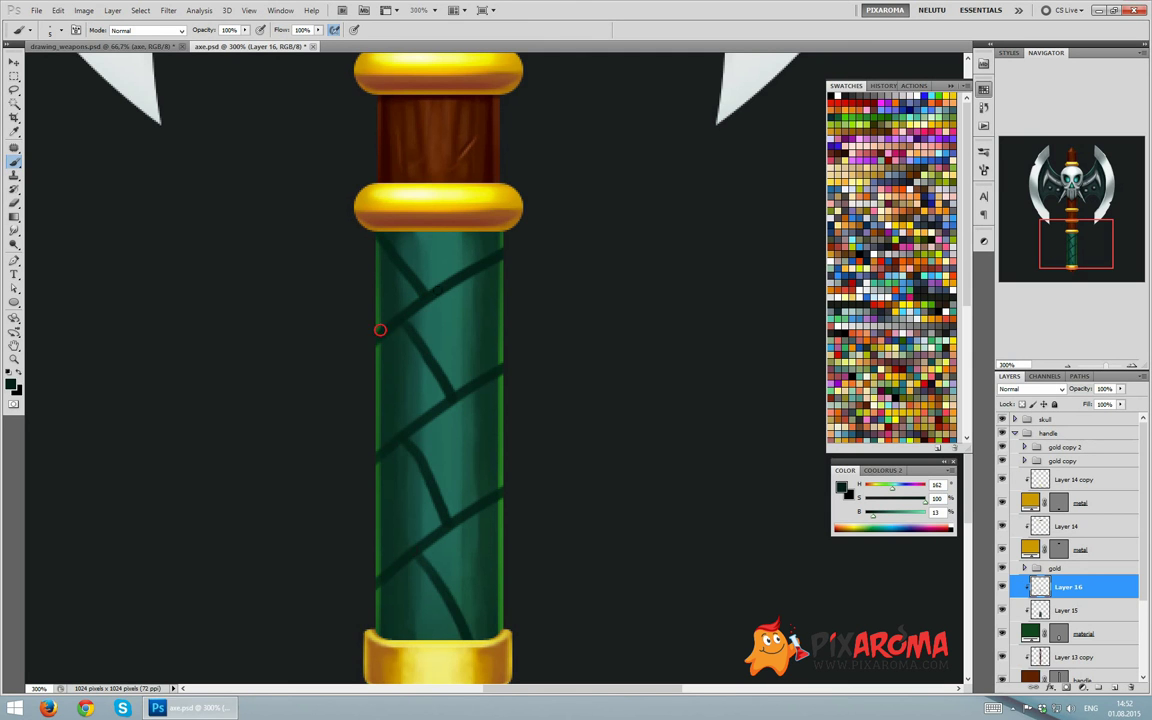
Paint light teal highlights on the grip's wrapping
{"action": "left_click", "coordinate": [395, 328], "text": "alt"}
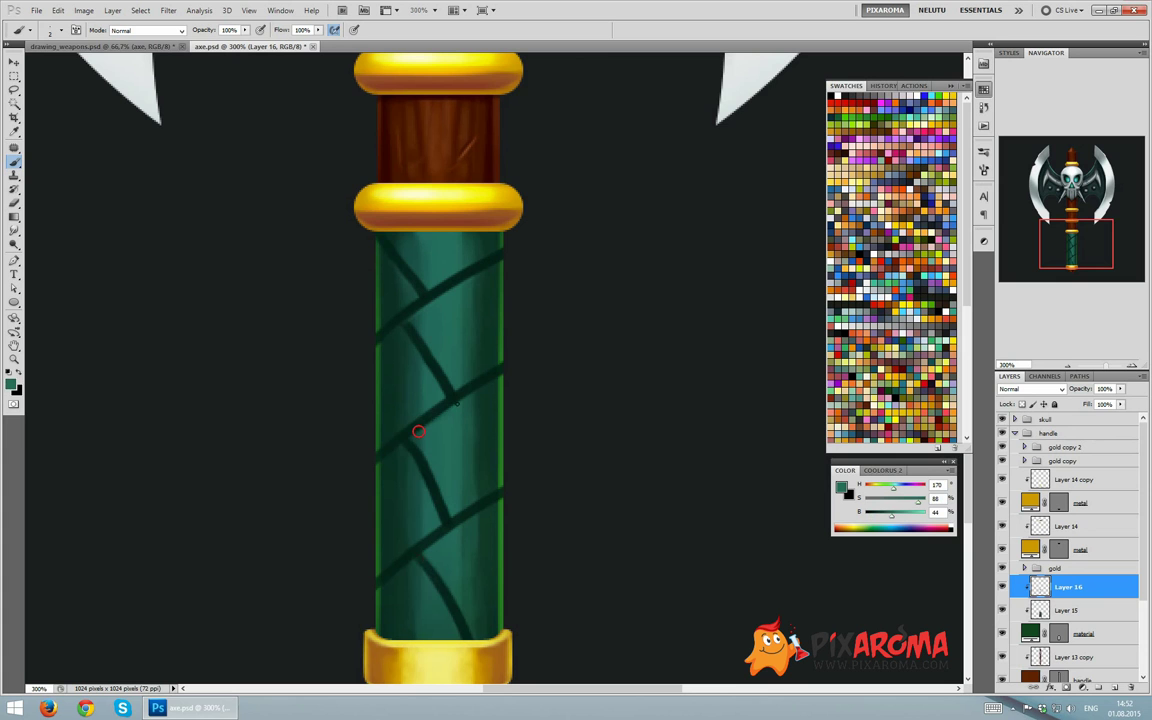
{"action": "left_click", "coordinate": [431, 302], "text": "alt"}
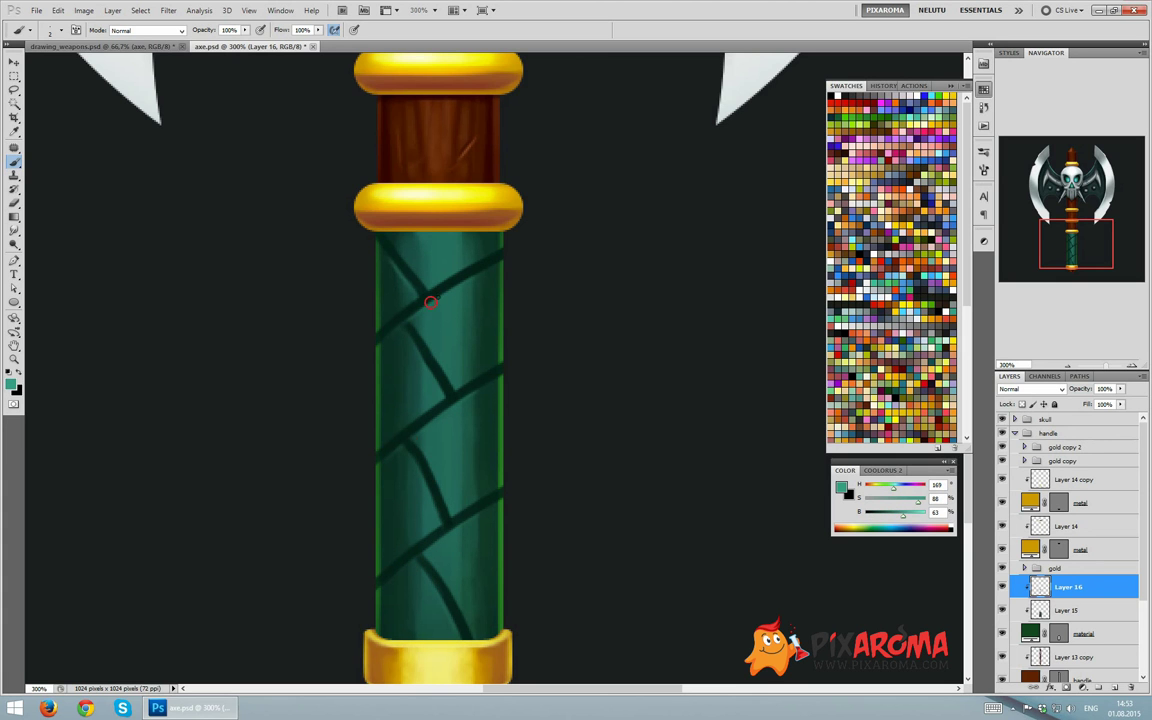
{"action": "mouse_move", "coordinate": [386, 228]}
{"action": "left_mouse_down"}
{"action": "mouse_move", "coordinate": [437, 321]}
{"action": "mouse_move", "coordinate": [444, 542]}
{"action": "left_mouse_up"}
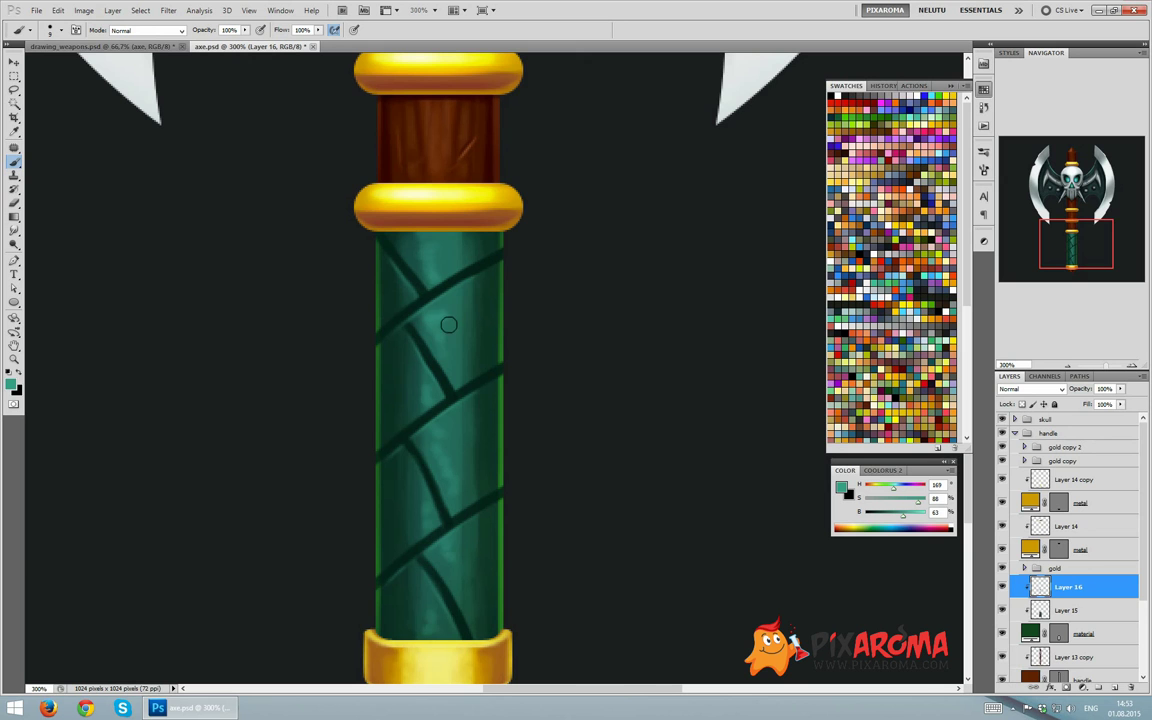
{"action": "left_click_drag", "start_coordinate": [448, 324], "coordinate": [442, 265]}
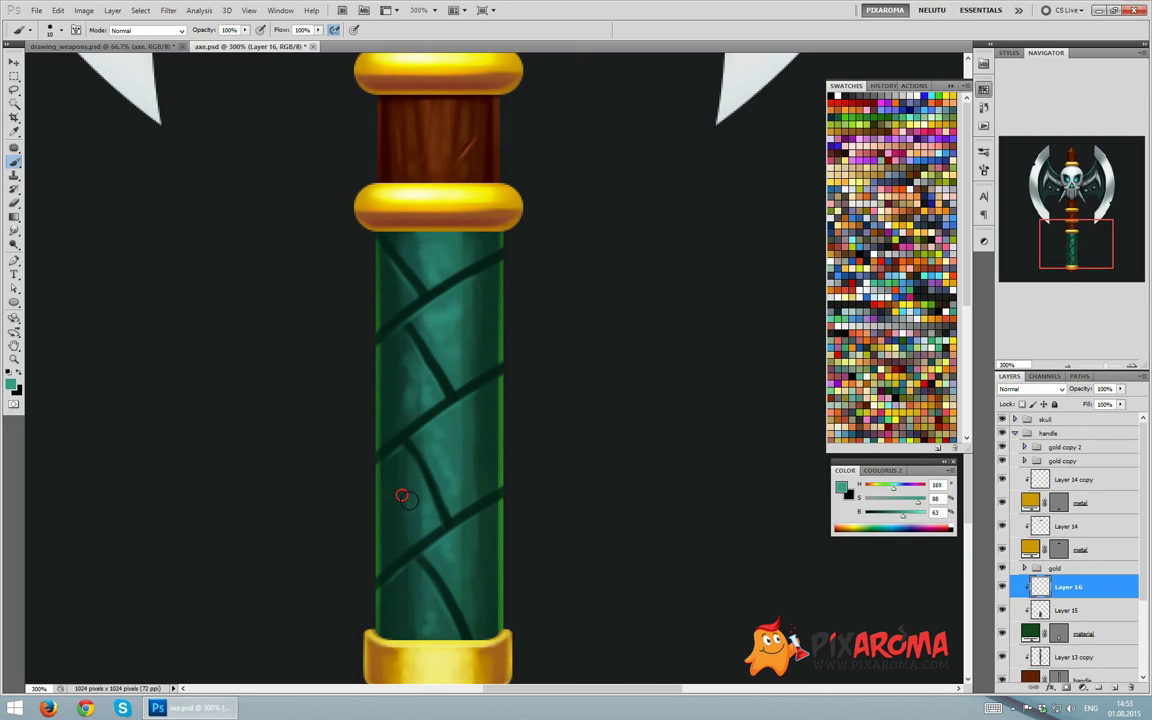
Pick a near-black dark green for the wrap lines and fit the whole axe on screen
{"action": "left_click", "coordinate": [399, 615], "text": "alt"}
{"action": "left_click", "coordinate": [404, 308], "text": "alt"}
{"action": "scroll", "coordinate": [450, 400], "scroll_direction": "down", "scroll_amount": 3}
{"action": "scroll", "coordinate": [470, 250], "scroll_direction": "up", "scroll_amount": 4}
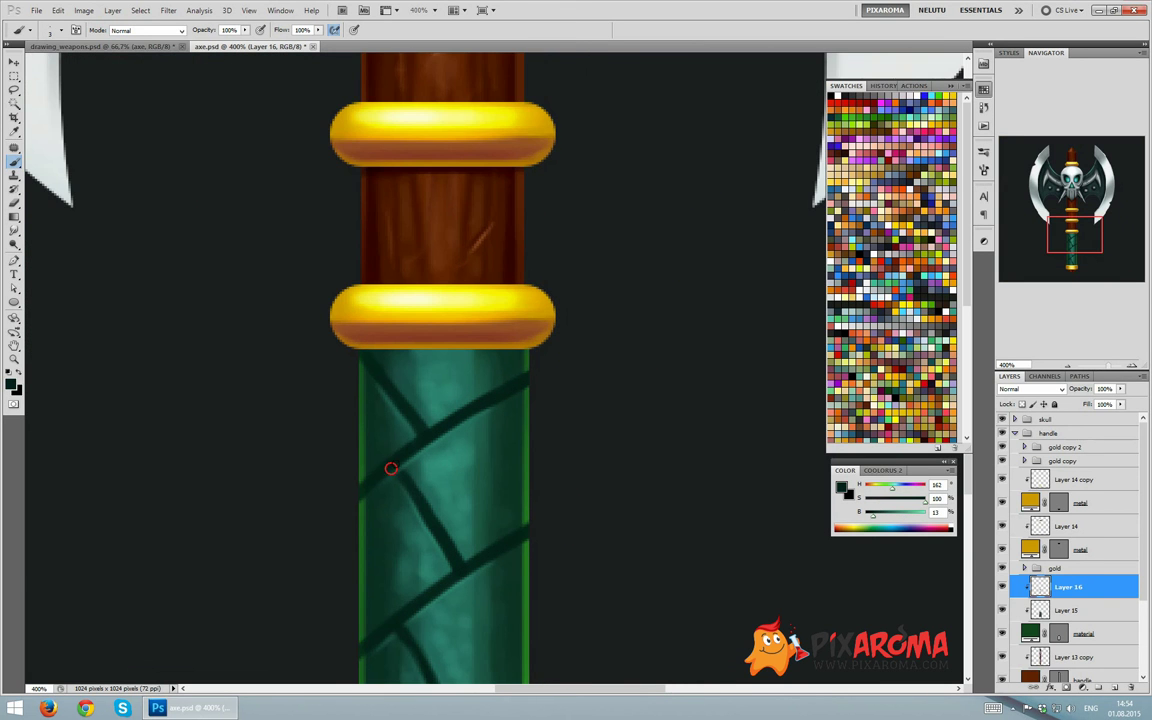
{"action": "scroll", "coordinate": [396, 620], "scroll_direction": "down", "scroll_amount": 5}
{"action": "left_click", "coordinate": [406, 490], "text": "alt"}
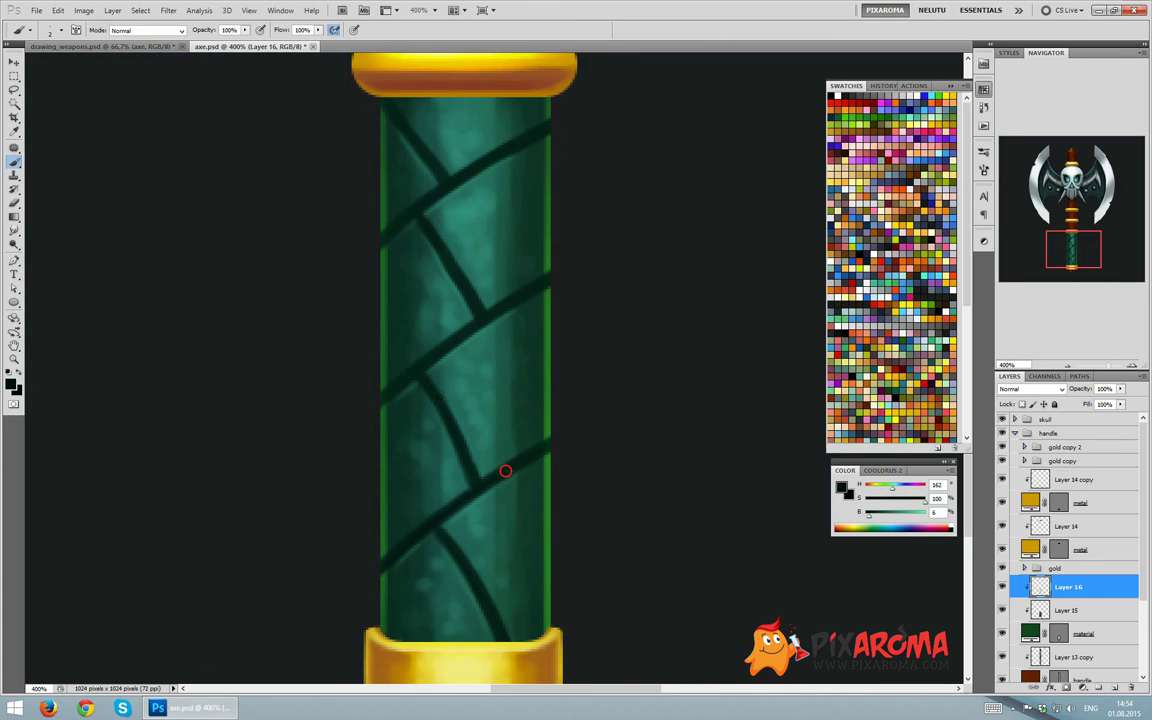
{"action": "key", "text": "ctrl+0"}
Rename the Color Fill 1 layer to 'background'
{"action": "key", "text": "v"}
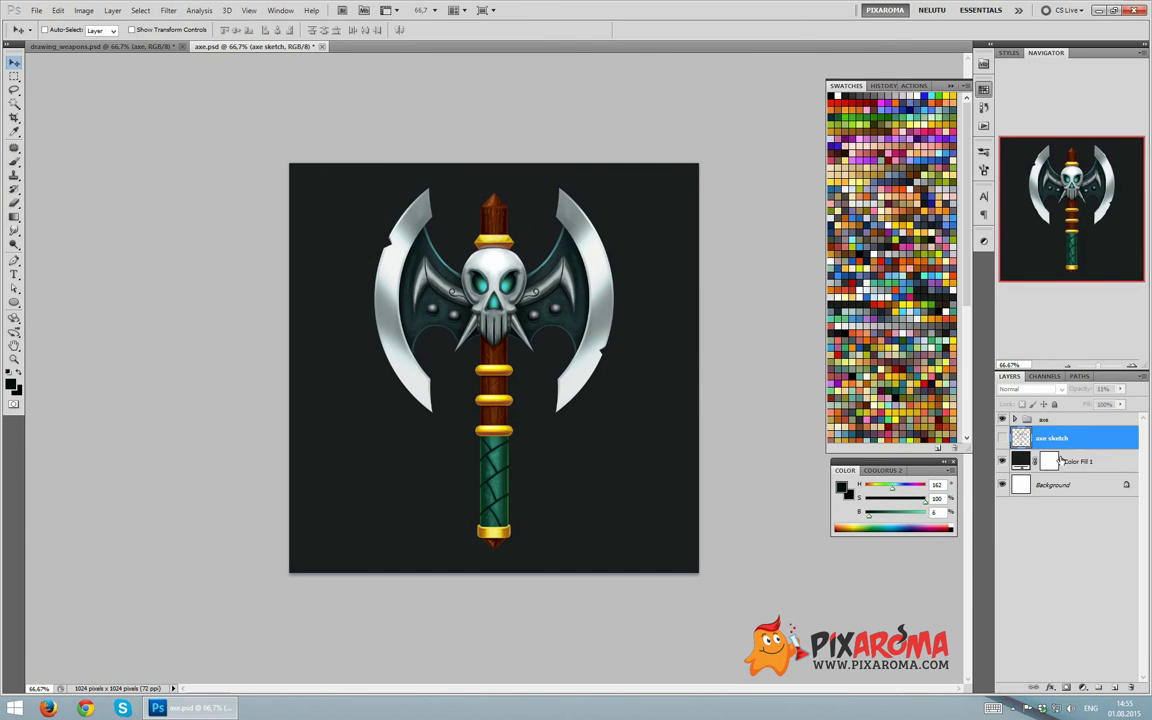
{"action": "left_click", "coordinate": [1060, 484]}
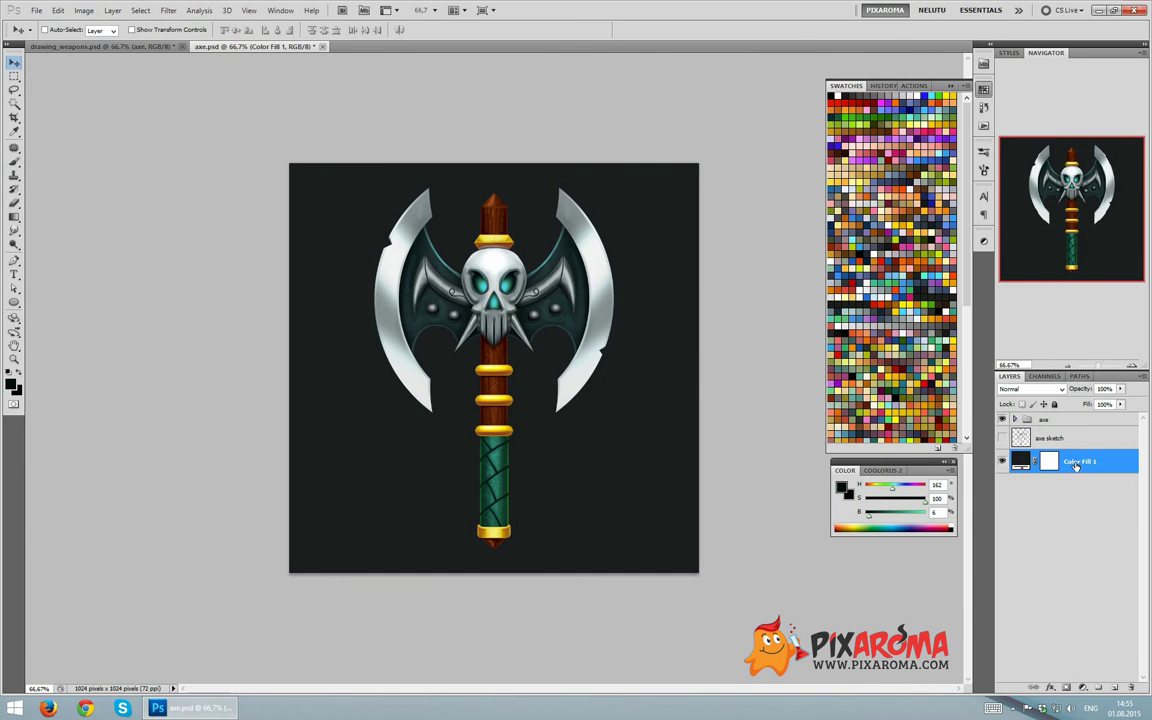
{"action": "double_click", "coordinate": [1075, 462]}
{"action": "type", "text": "backgrou"}
{"action": "type", "text": "nd"}
{"action": "key", "text": "Return"}
{"action": "key", "text": "ctrl+plus"}
{"action": "key", "text": "ctrl+minus"}
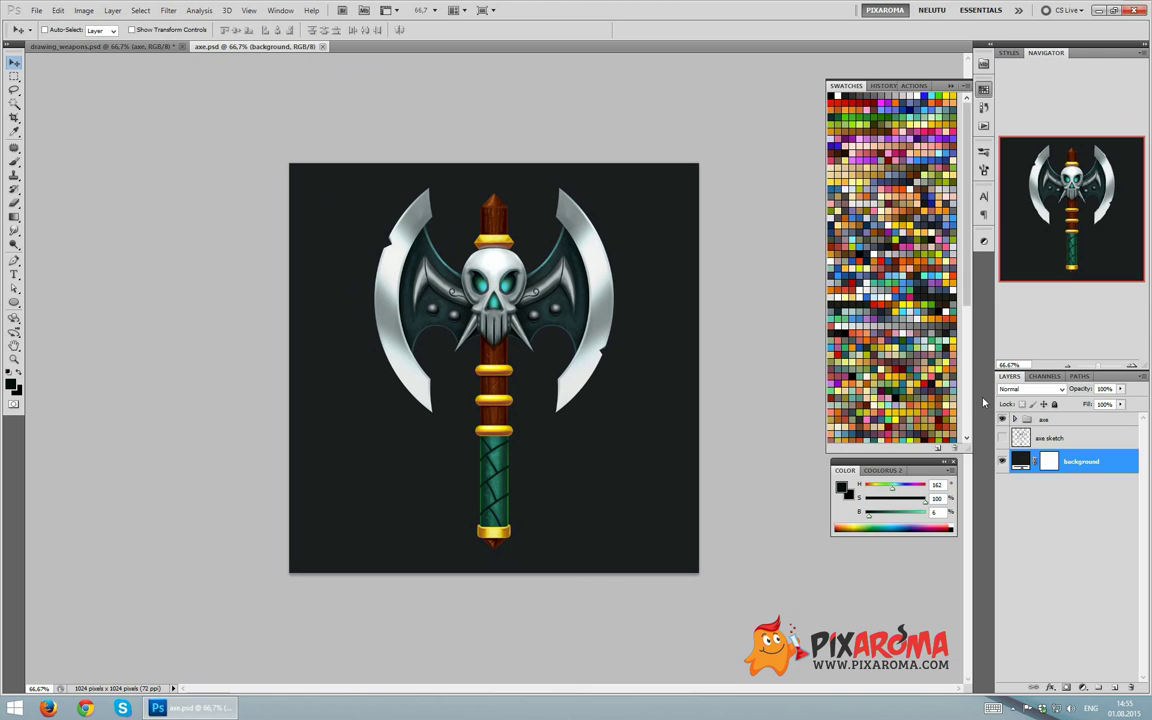
Duplicate and merge the axe group, reset default colours, and duplicate it as 'axe copy 2'
{"action": "left_click", "coordinate": [1064, 419]}
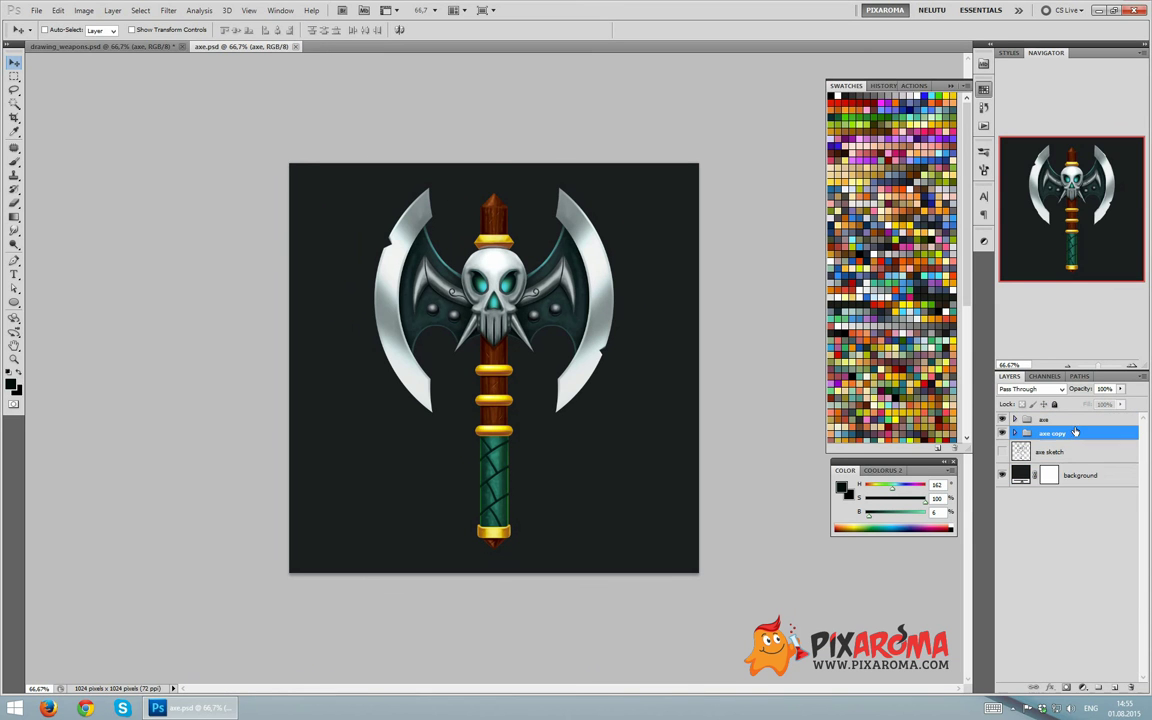
{"action": "key", "text": "ctrl+j"}
{"action": "right_click", "coordinate": [1022, 432]}
{"action": "left_click", "coordinate": [1063, 598]}
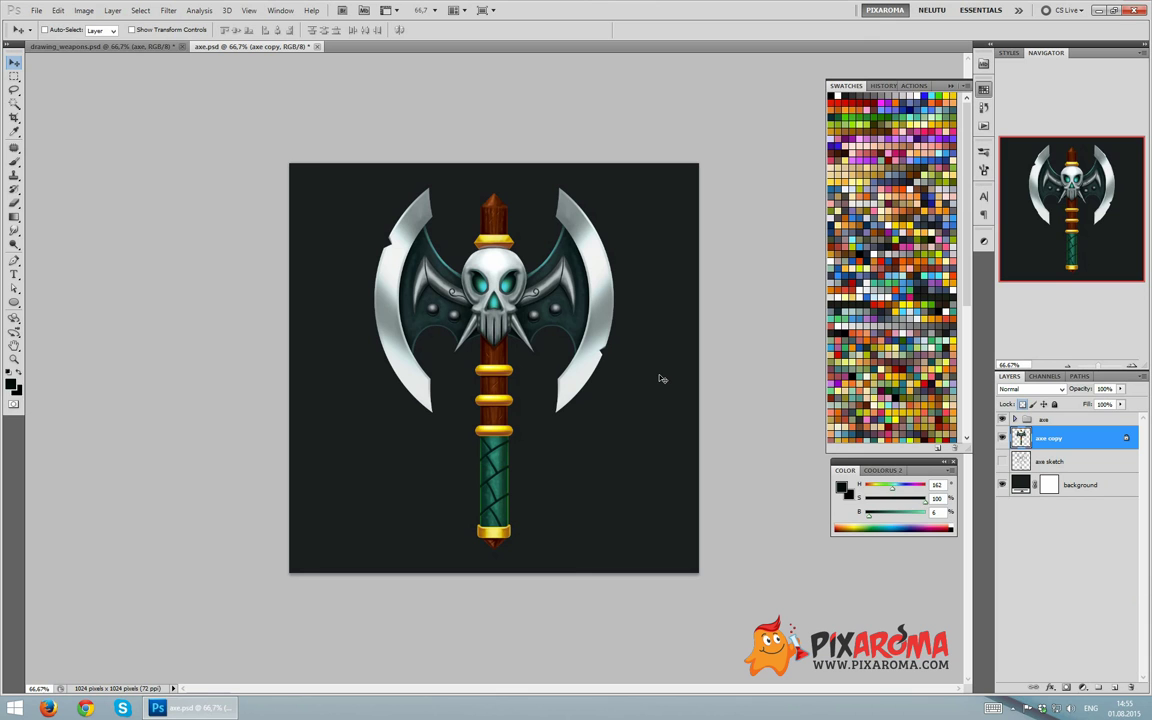
{"action": "key", "text": "d"}
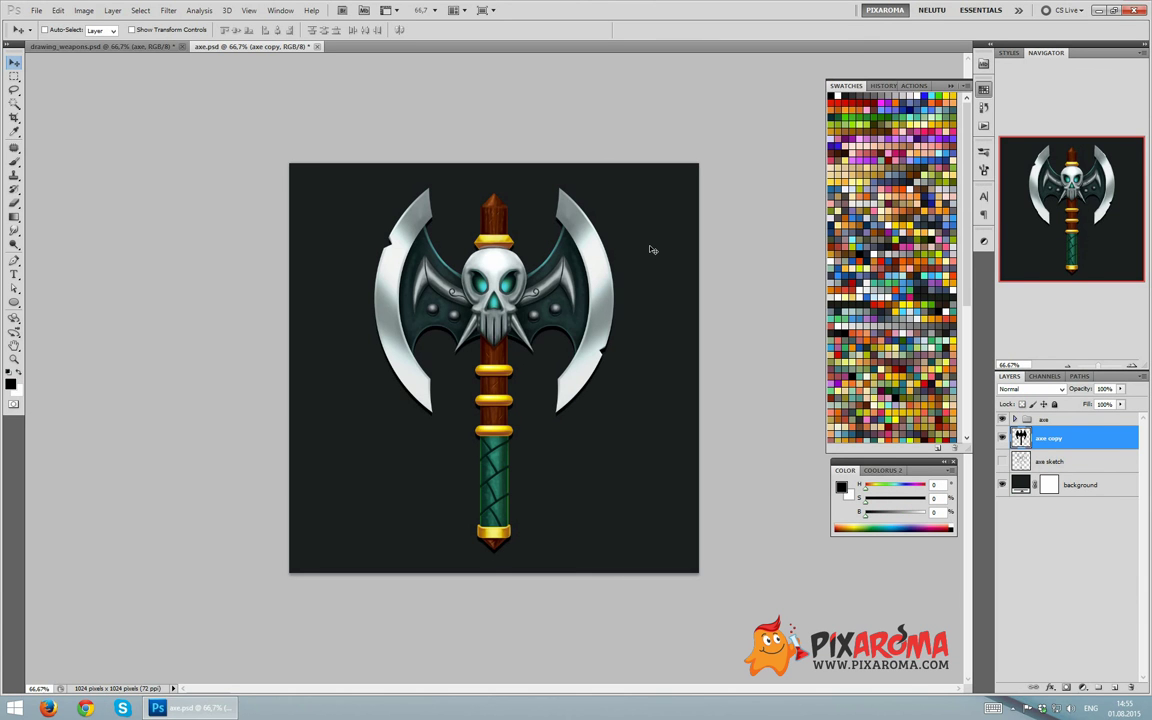
{"action": "key", "text": "ctrl+plus"}
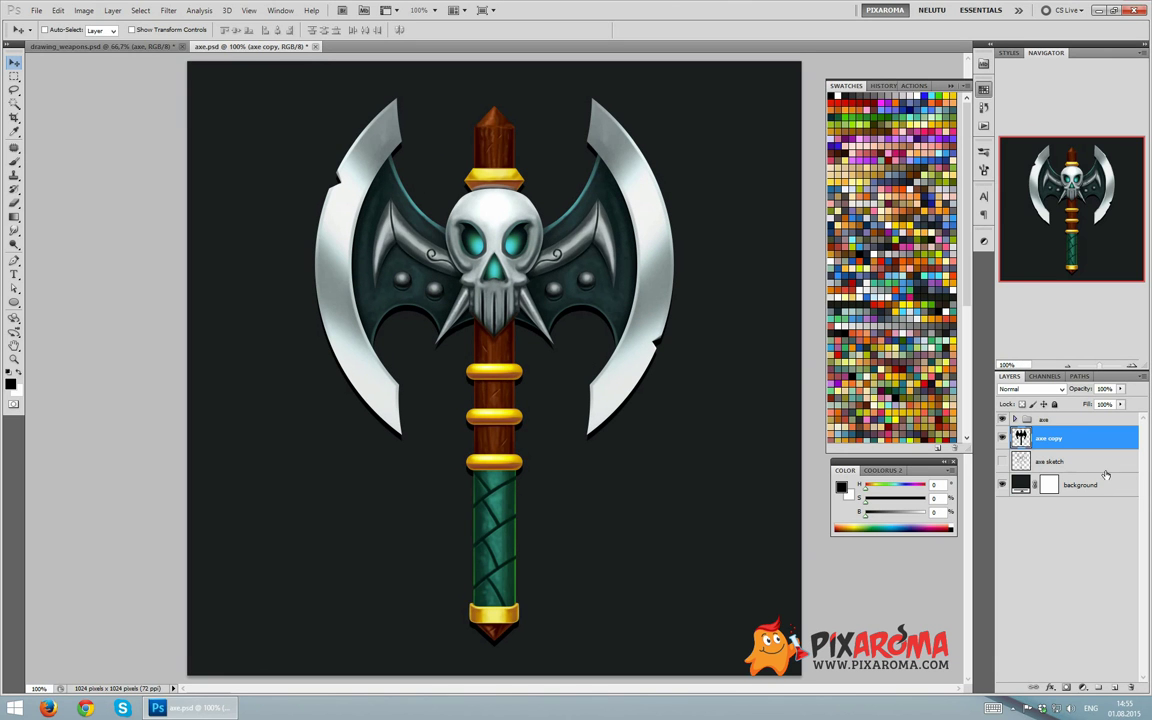
{"action": "key", "text": "ctrl+j"}
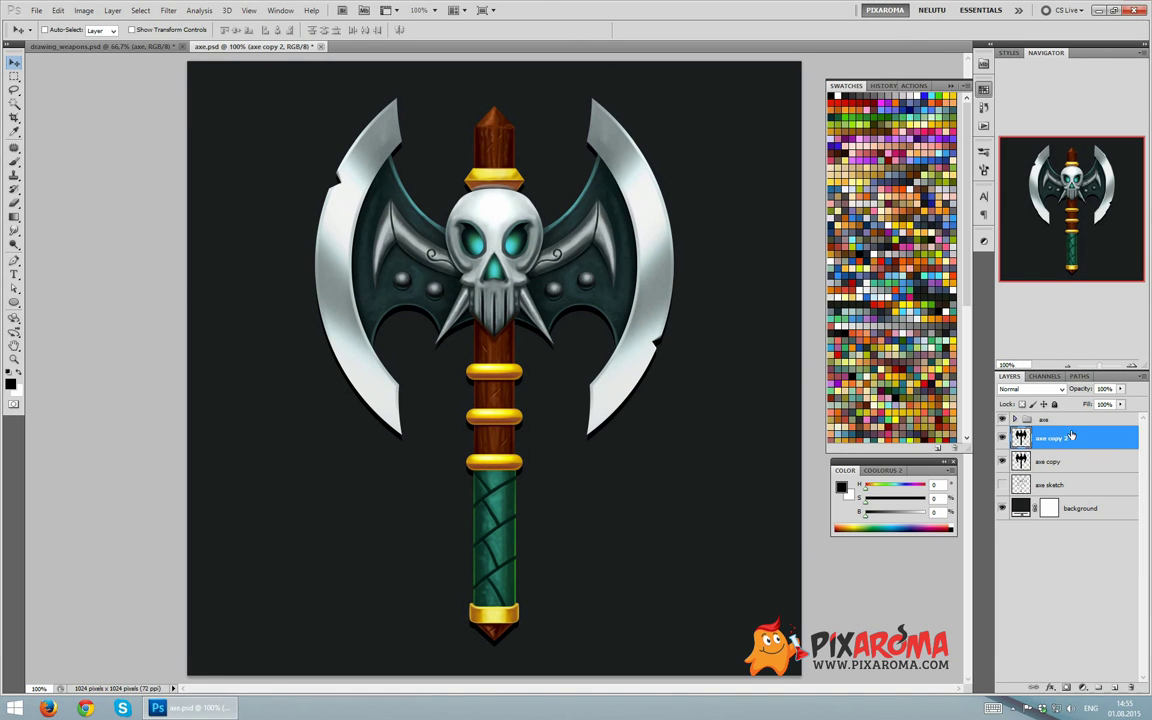
Apply a Gaussian Blur of about 5.7 px radius to the axe shadow copy
{"action": "left_click", "coordinate": [168, 10]}
{"action": "mouse_move", "coordinate": [200, 119]}
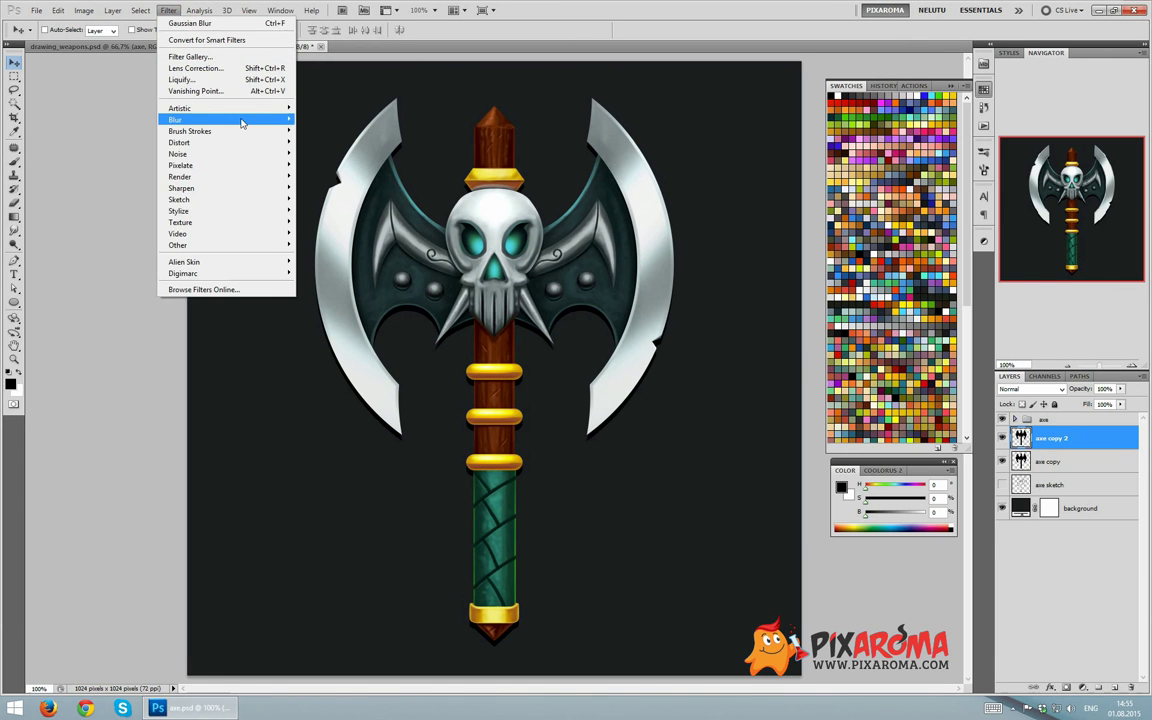
{"action": "left_click", "coordinate": [325, 165]}
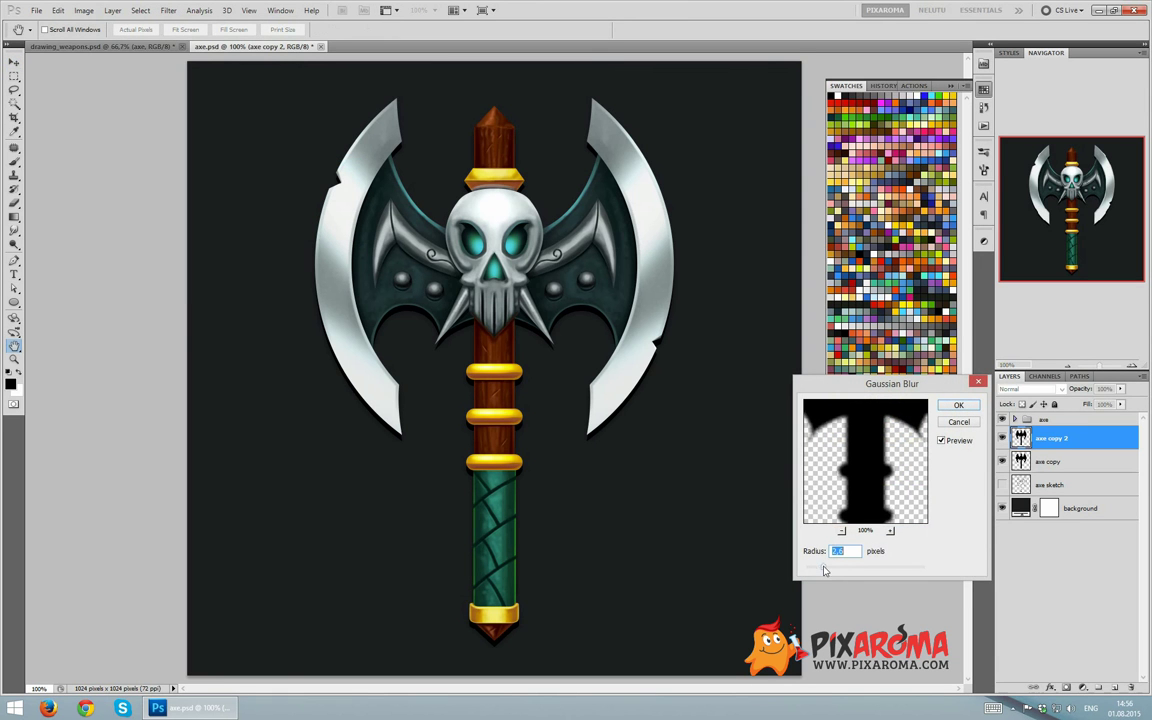
{"action": "left_click_drag", "start_coordinate": [813, 566], "coordinate": [838, 571]}
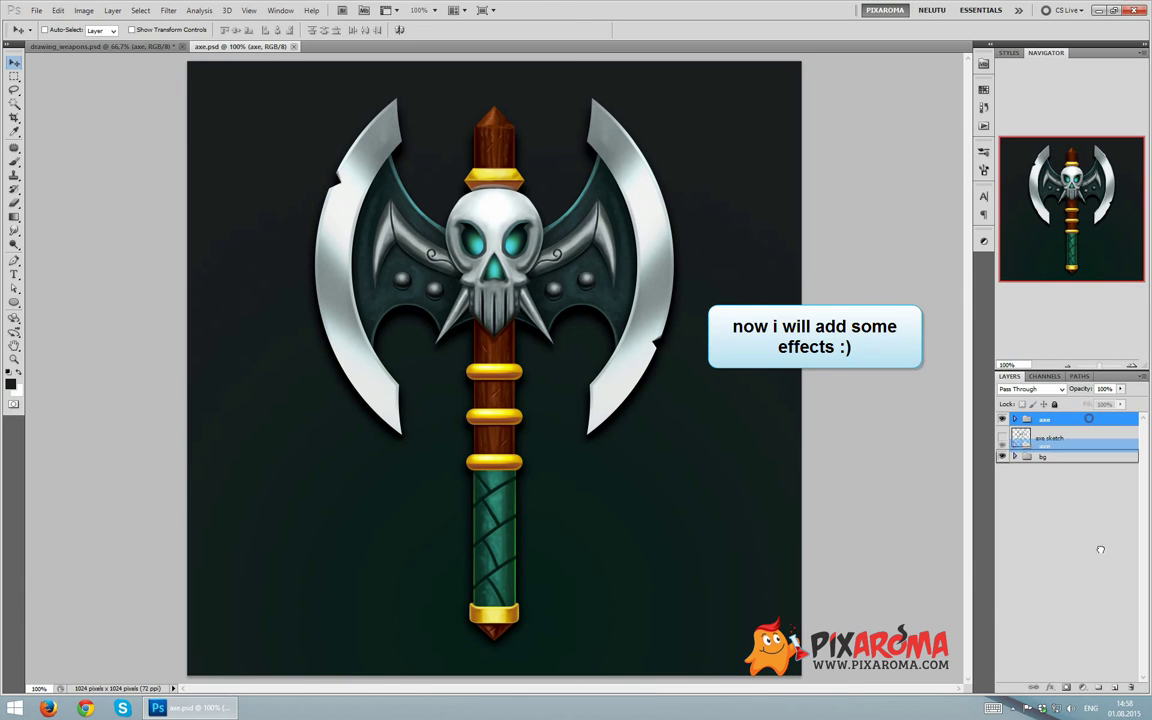
Duplicate the axe group, merge the copy into one layer and name it fx
{"action": "left_click_drag", "start_coordinate": [1086, 427], "coordinate": [1114, 687]}
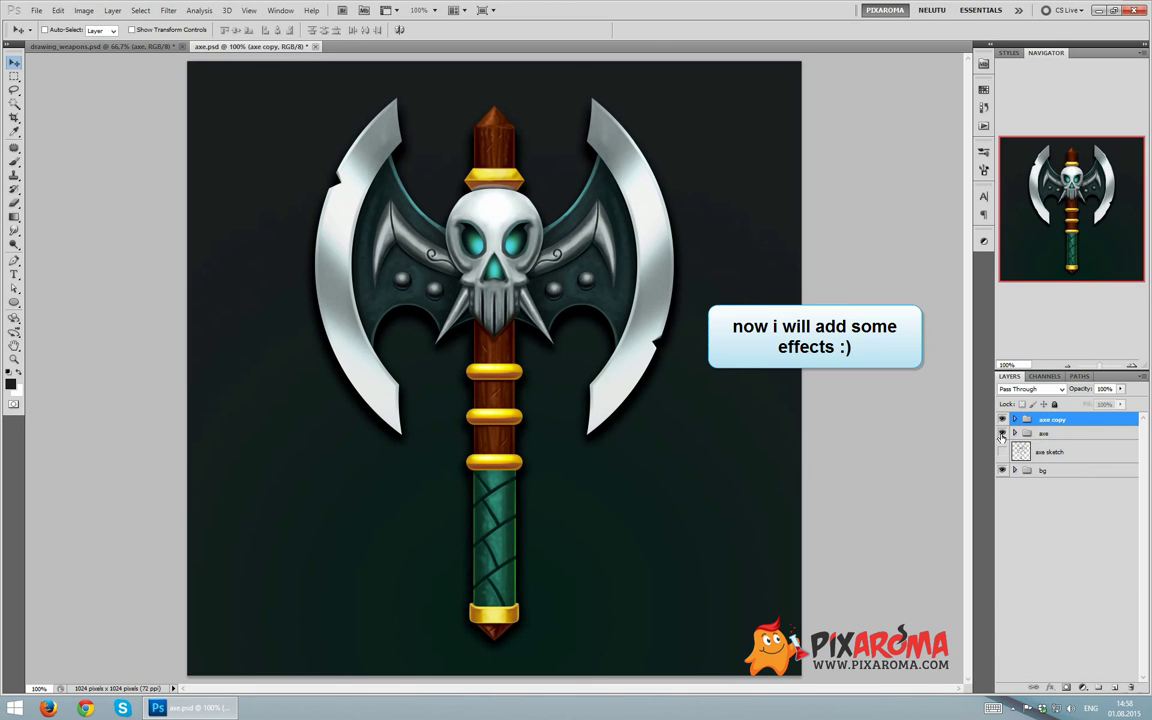
{"action": "right_click", "coordinate": [1048, 421]}
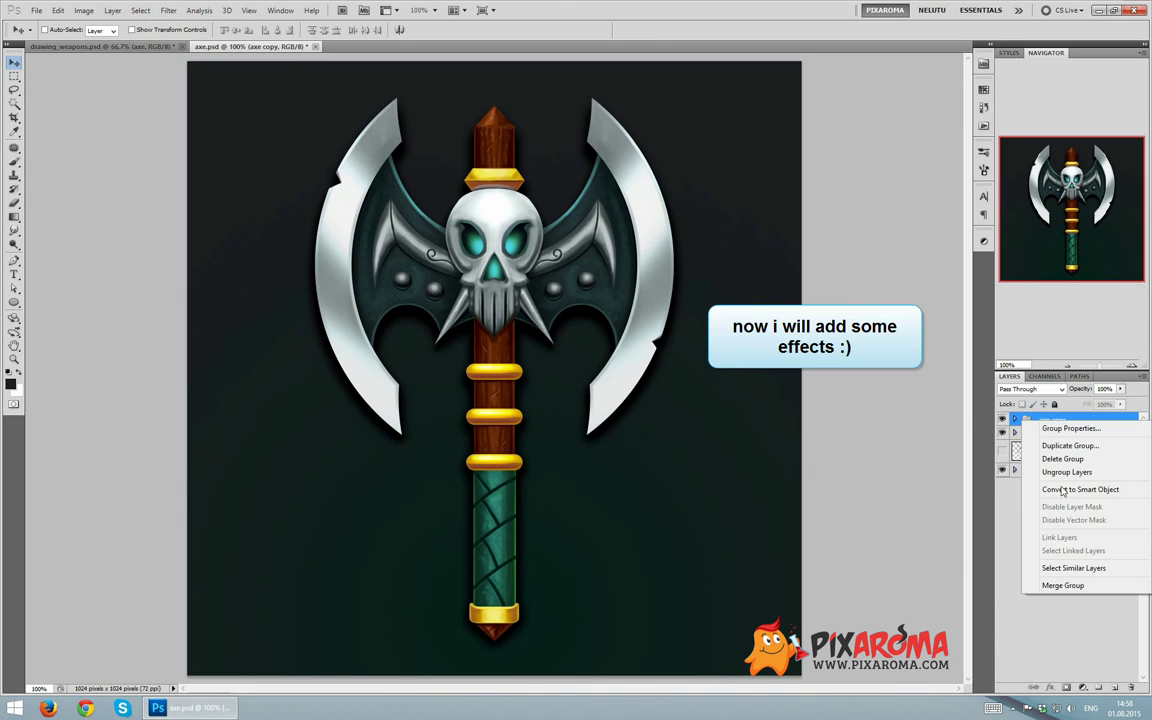
{"action": "left_click", "coordinate": [1036, 584]}
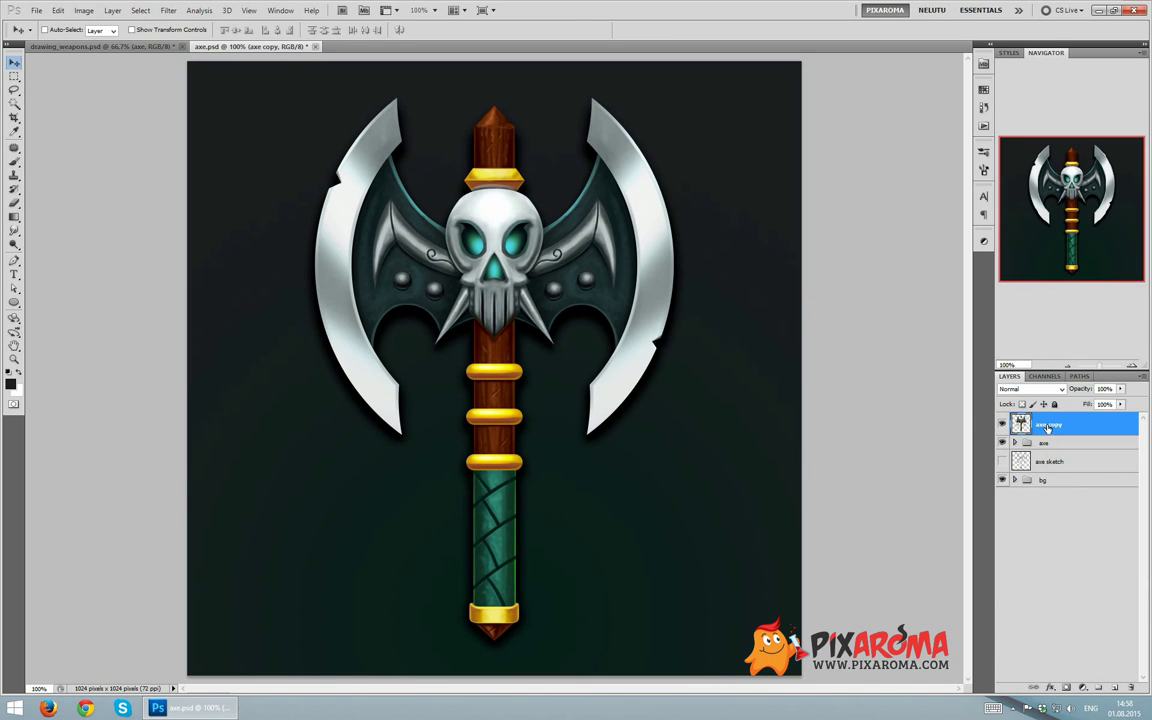
{"action": "double_click", "coordinate": [1047, 424]}
{"action": "type", "text": "fx"}
{"action": "key", "text": "Return"}
Exclude the G channel in fx's Blending Options and offset the layer slightly for colour fringes
{"action": "left_click", "coordinate": [1046, 687]}
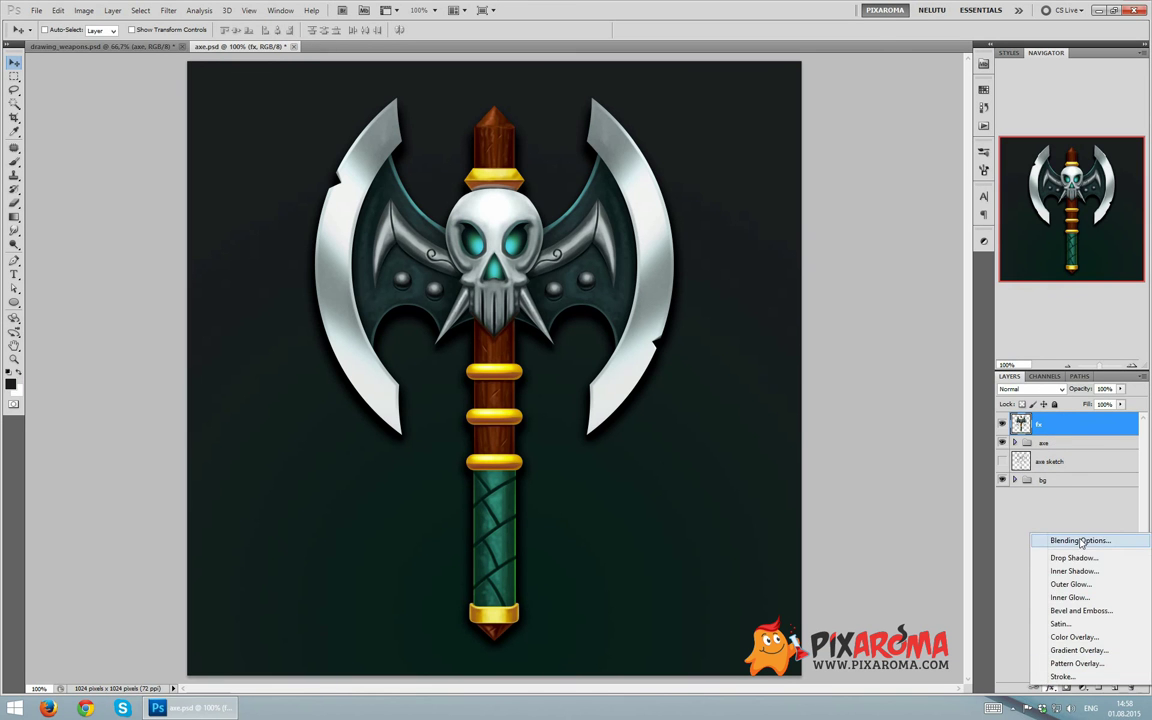
{"action": "left_click", "coordinate": [1074, 538]}
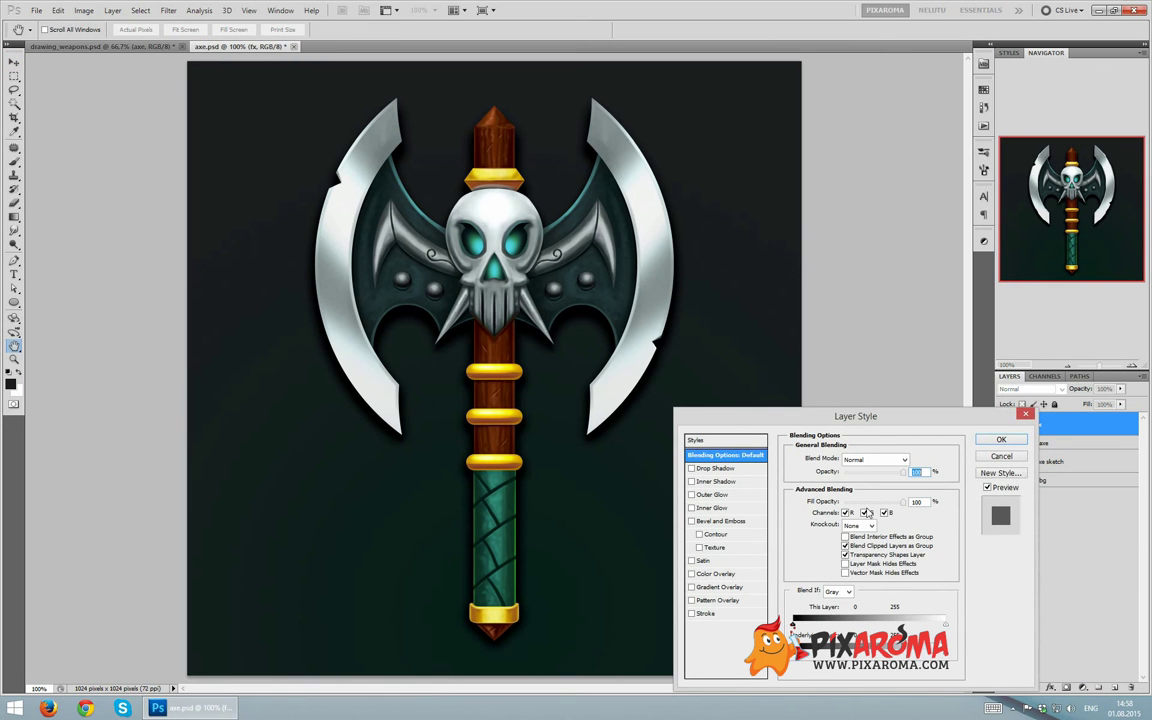
{"action": "left_click", "coordinate": [1001, 440]}
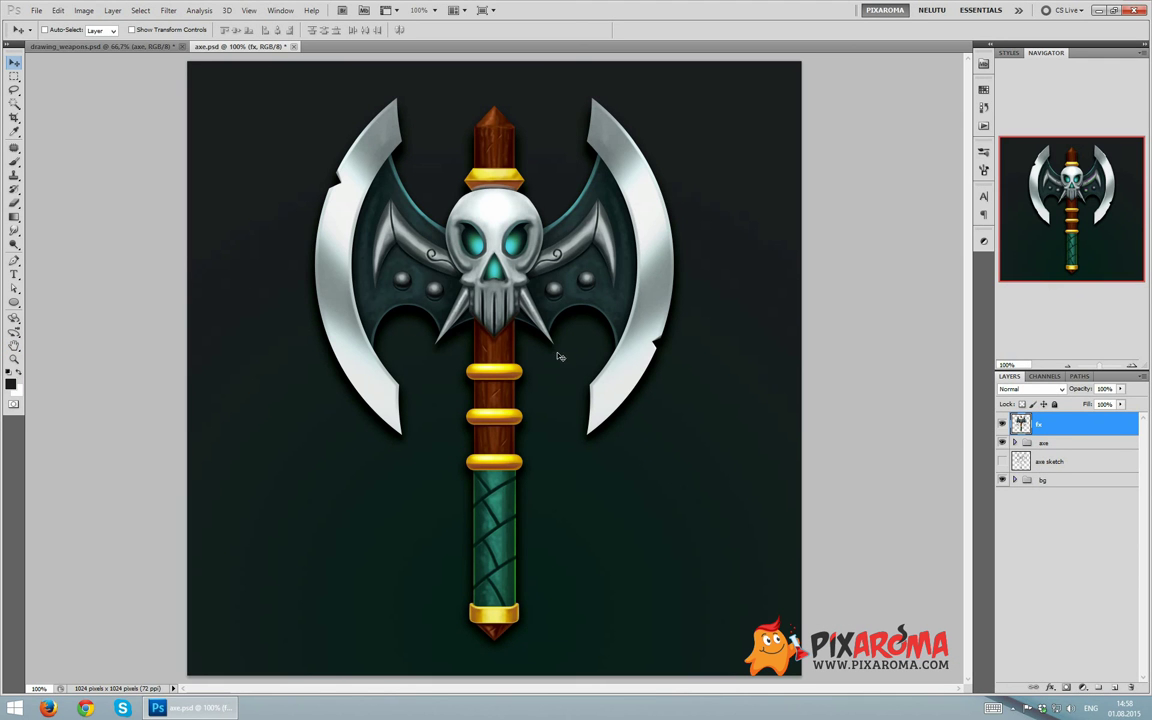
{"action": "left_click_drag", "start_coordinate": [549, 360], "coordinate": [549, 357]}
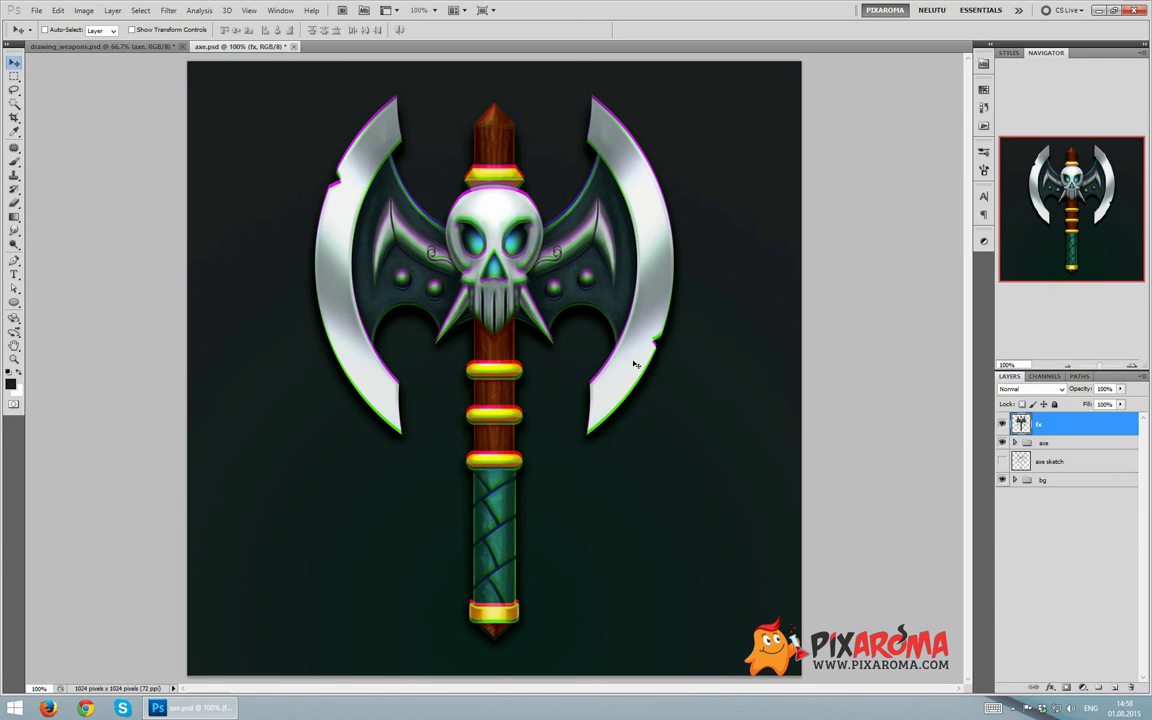
{"action": "key", "text": "Down"}
{"action": "key", "text": "Down"}
{"action": "key", "text": "Down"}
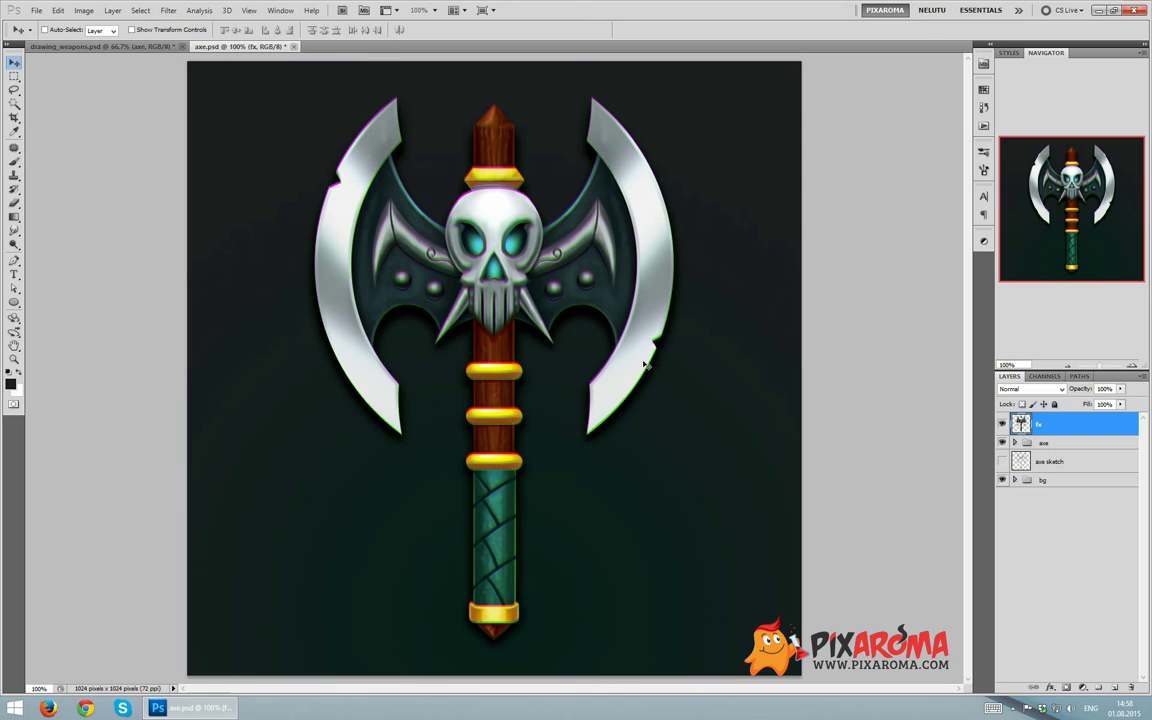
{"action": "key", "text": "Up"}
{"action": "key", "text": "Up"}
{"action": "key", "text": "Up"}
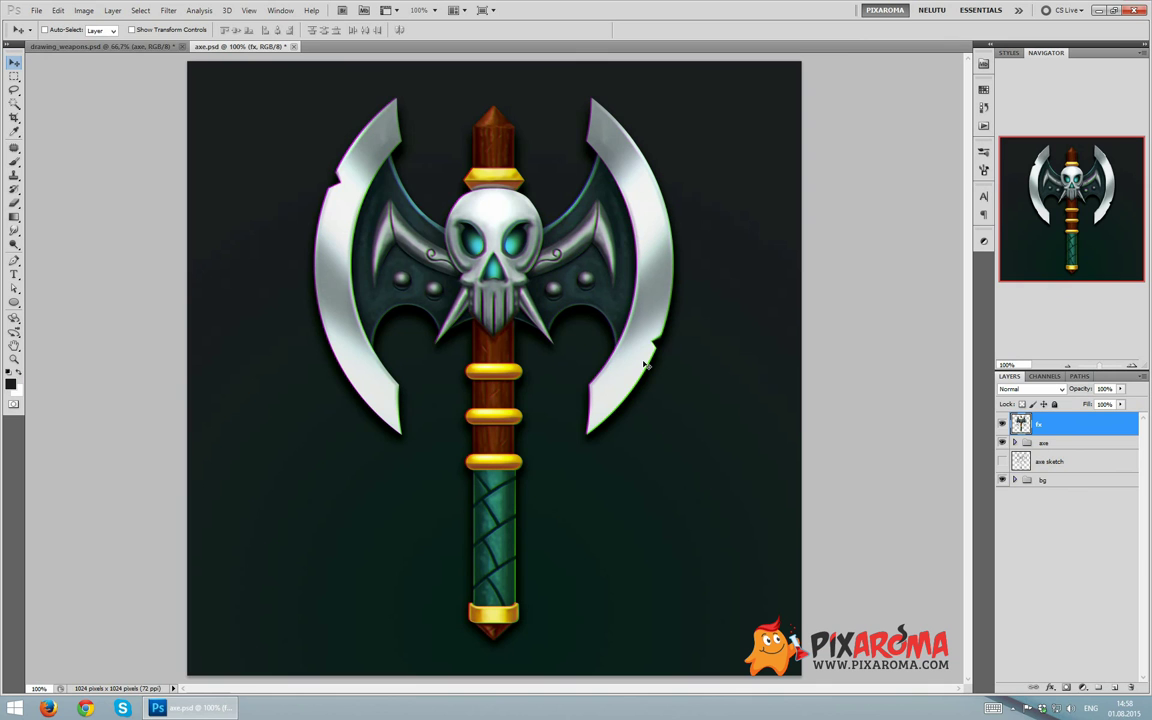
Add a layer mask to fx and set up a soft round brush of about 200 px
{"action": "left_click", "coordinate": [1064, 688]}
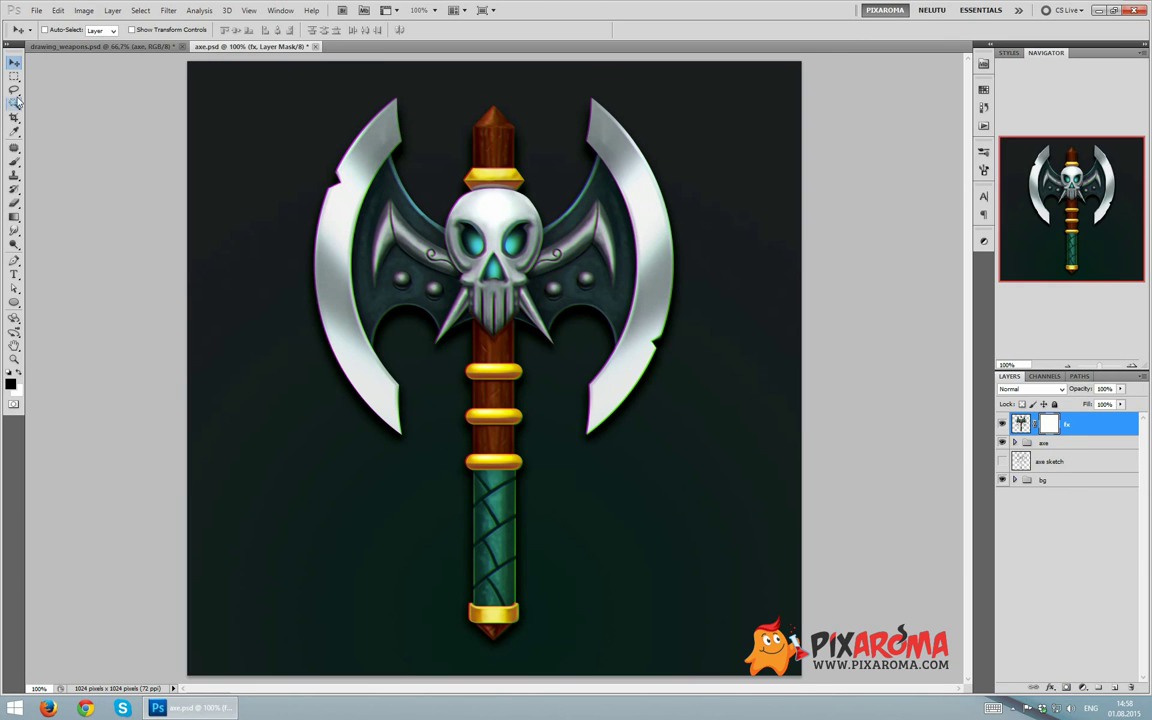
{"action": "left_click", "coordinate": [15, 160]}
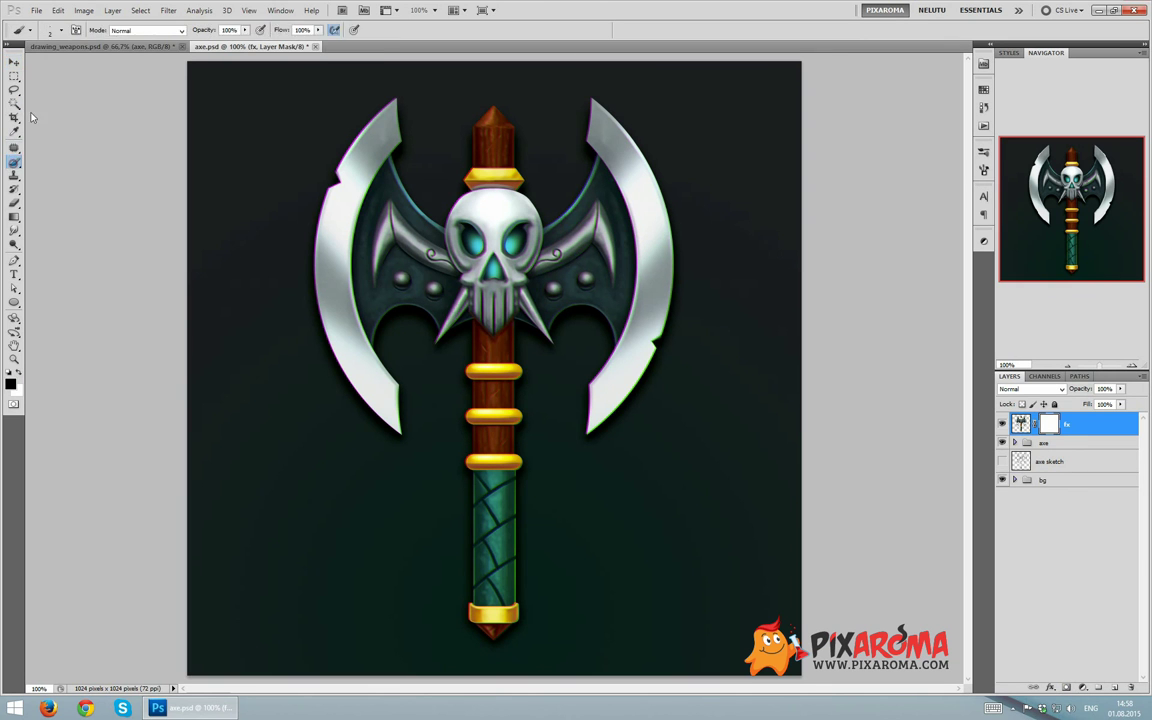
{"action": "left_click", "coordinate": [61, 30]}
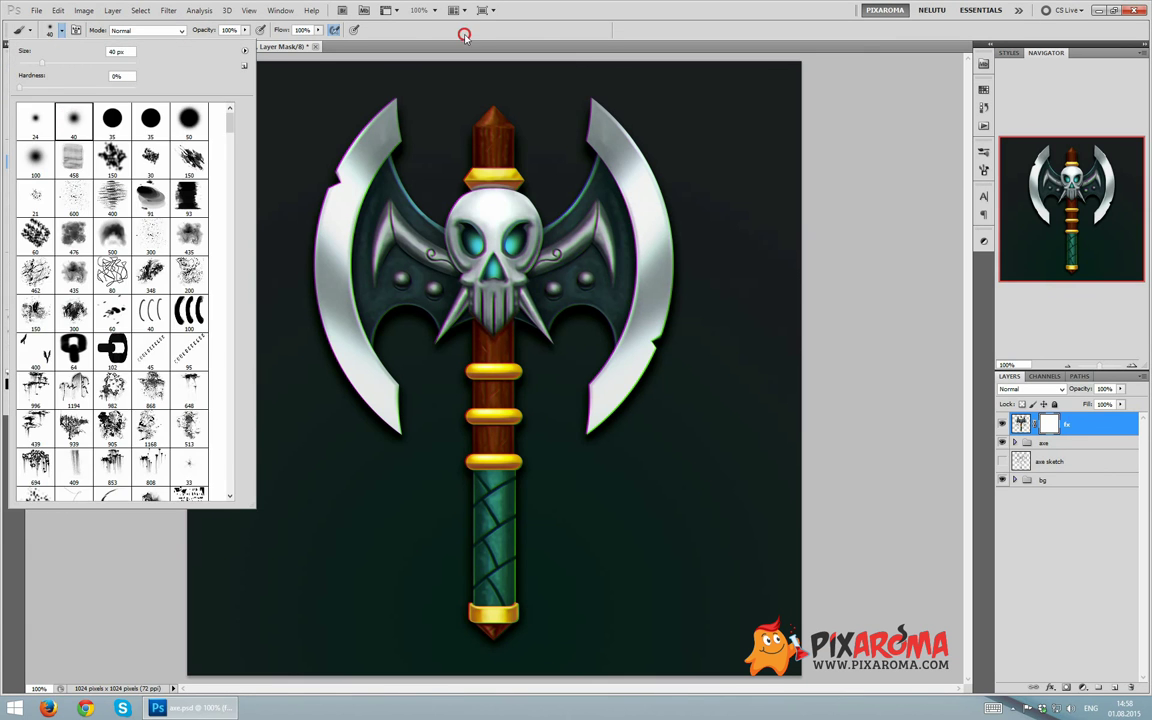
{"action": "left_click", "coordinate": [416, 31]}
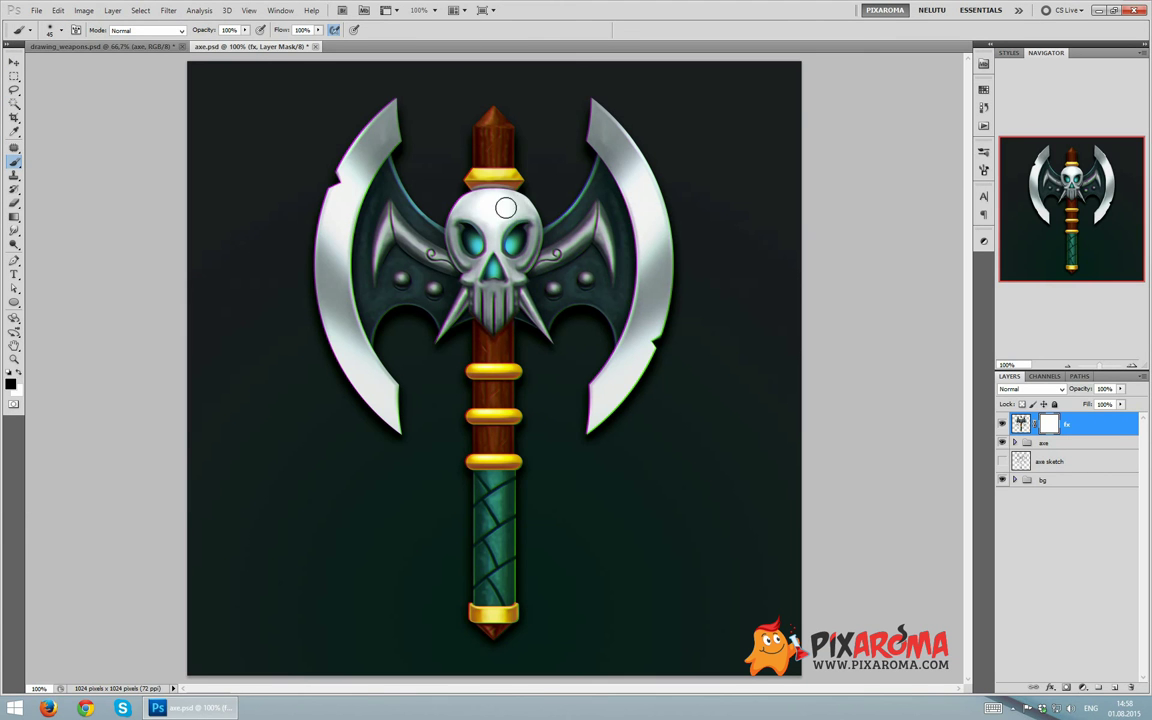
{"action": "key", "text": "]"}
{"action": "key", "text": "]"}
{"action": "key", "text": "]"}
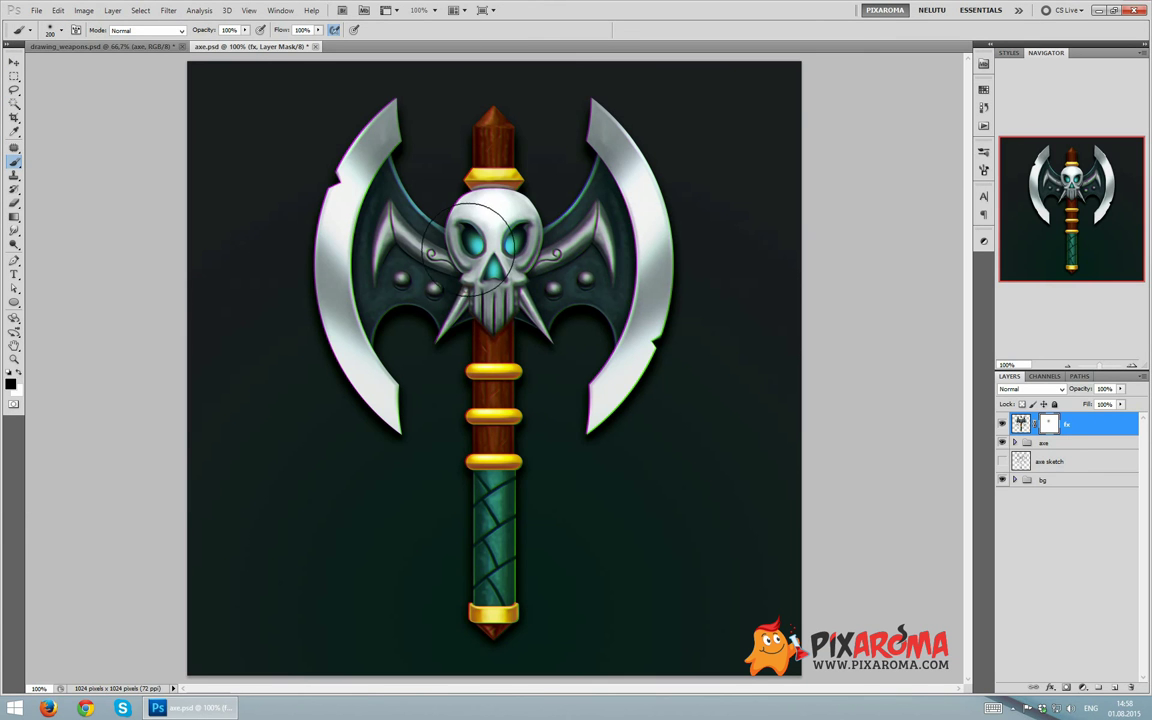
Mask out the colour fringe over the skull, left blade and along the right blade
{"action": "left_click_drag", "start_coordinate": [477, 276], "coordinate": [497, 191]}
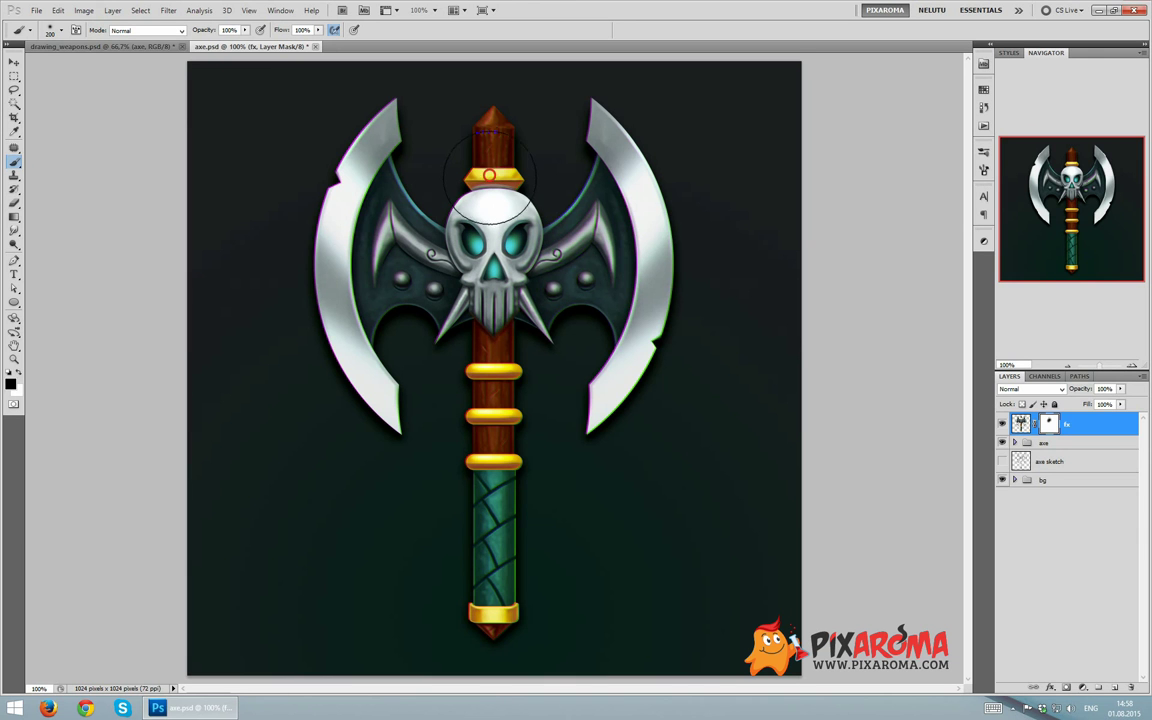
{"action": "left_click_drag", "start_coordinate": [591, 116], "coordinate": [622, 280]}
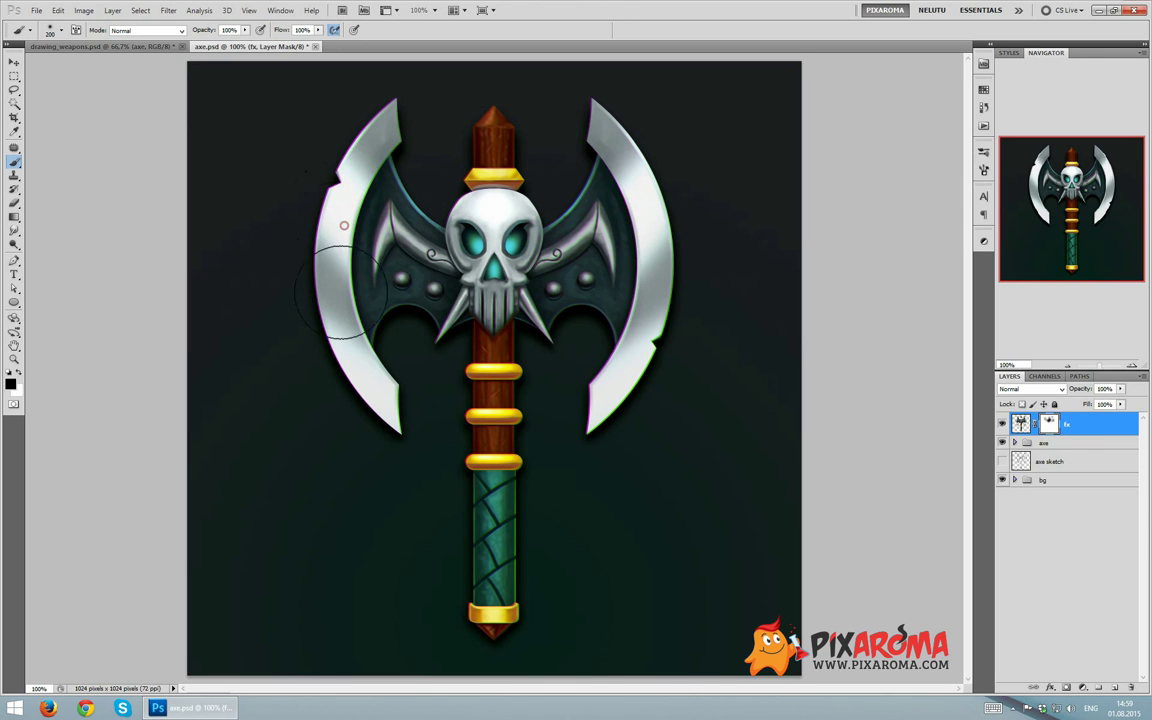
{"action": "left_click_drag", "start_coordinate": [334, 185], "coordinate": [399, 362]}
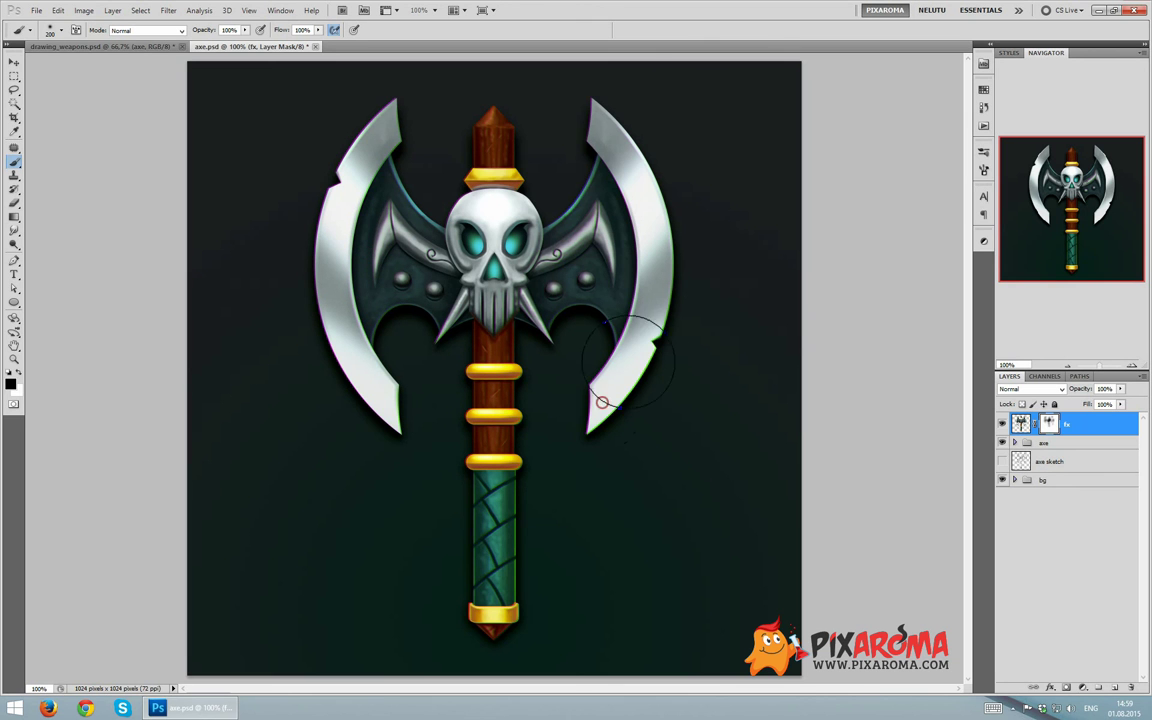
{"action": "left_click_drag", "start_coordinate": [600, 399], "coordinate": [600, 167]}
Toggle the axe group and fx layer visibility to compare the masked effect
{"action": "left_click", "coordinate": [1004, 442]}
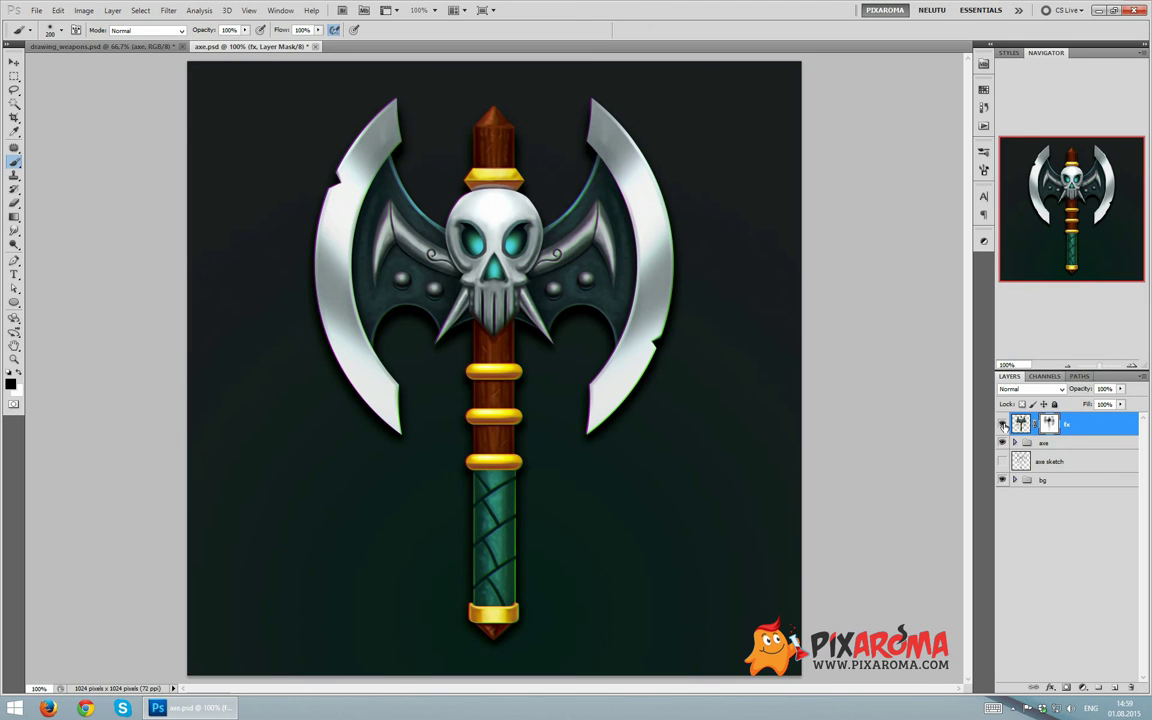
{"action": "left_click", "coordinate": [1003, 424]}
{"action": "left_click", "coordinate": [1003, 424]}
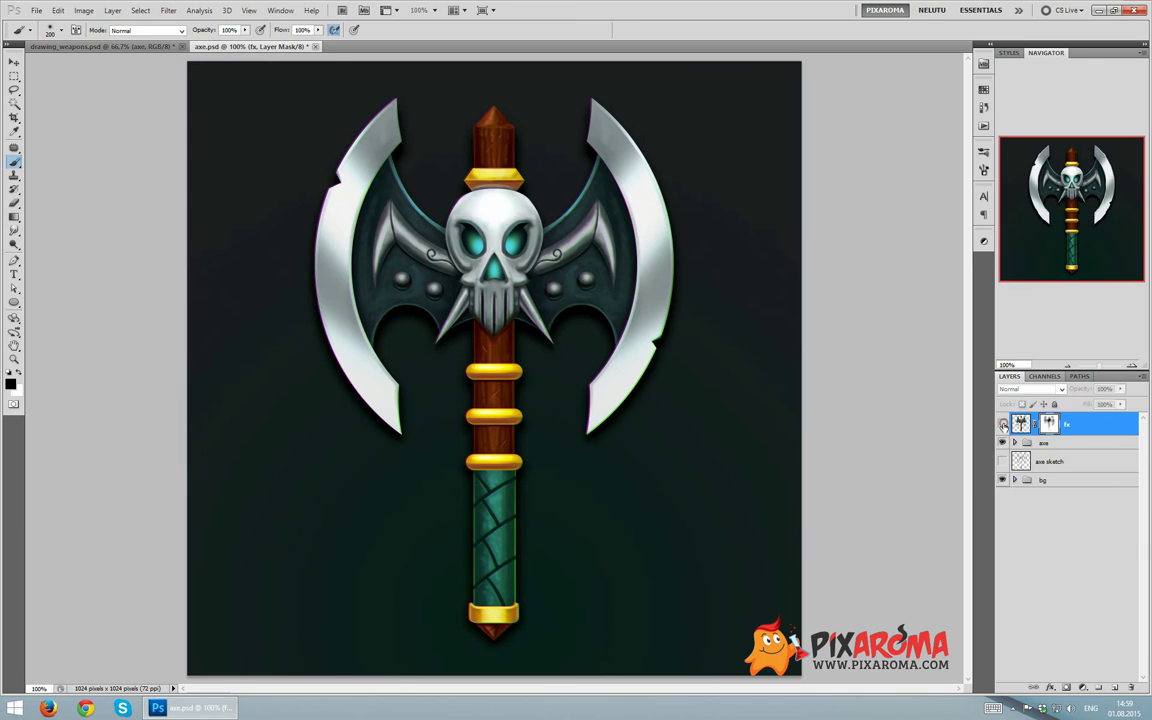
{"action": "left_click", "coordinate": [1003, 424]}
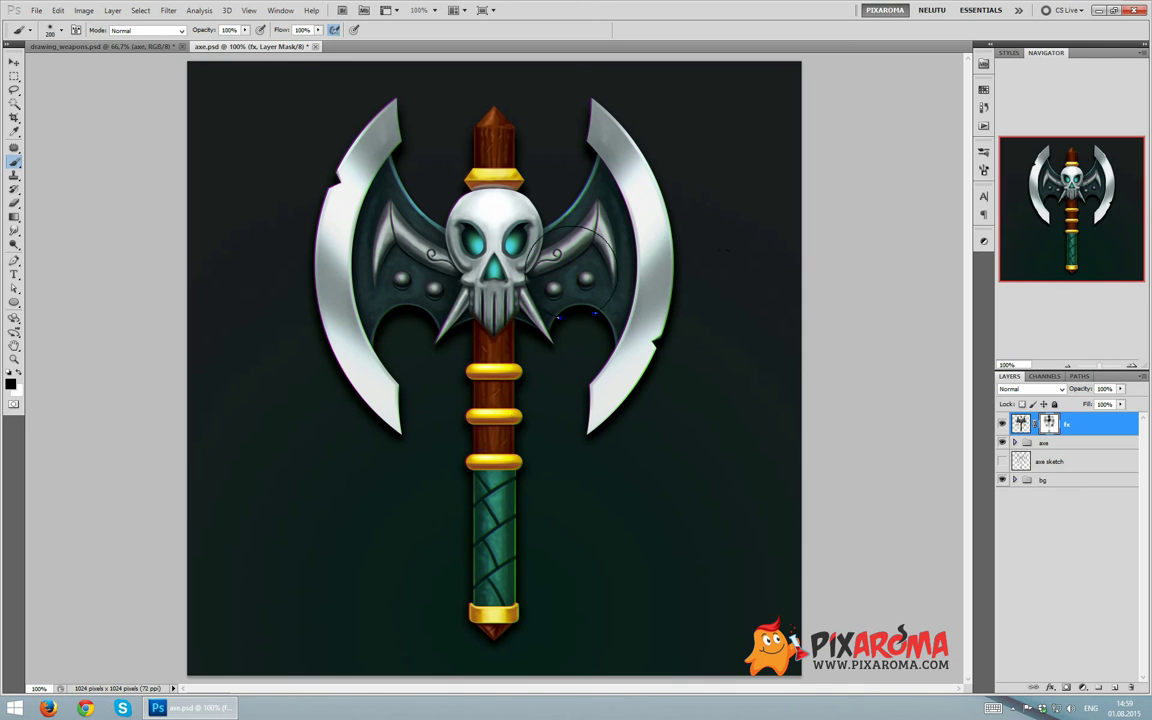
Add a new layer named light with Linear Dodge (Add) blend mode
{"action": "left_click", "coordinate": [1113, 688]}
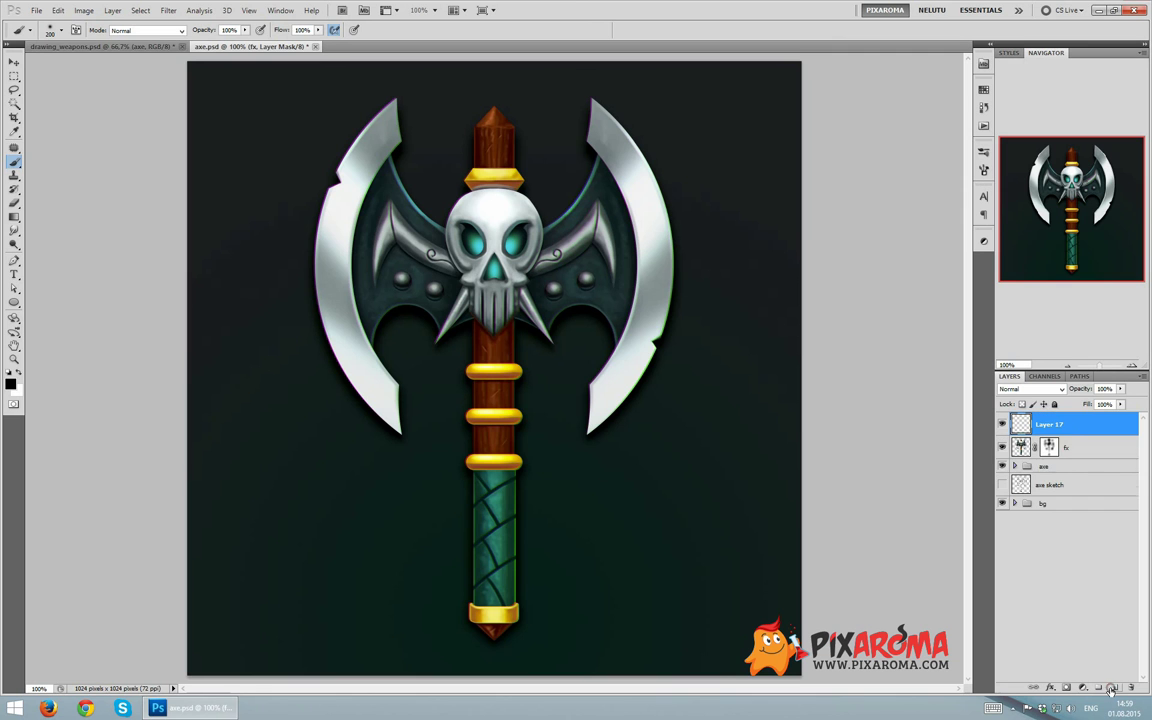
{"action": "double_click", "coordinate": [1046, 426]}
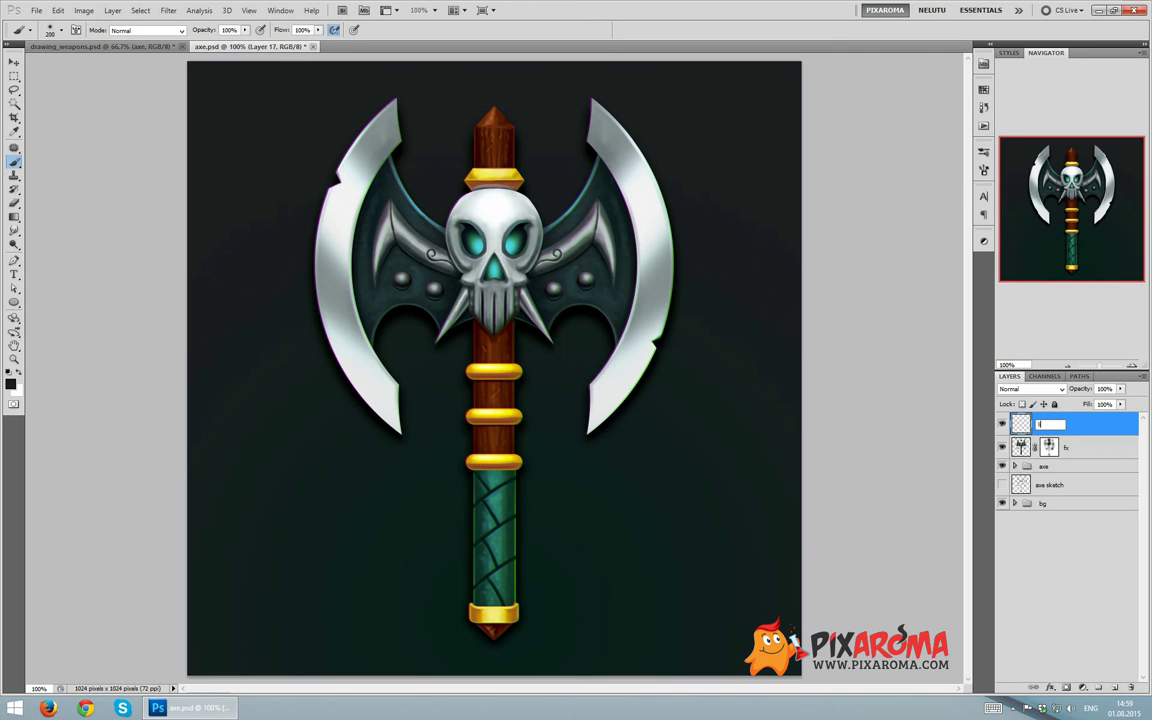
{"action": "type", "text": "t"}
{"action": "key", "text": "Return"}
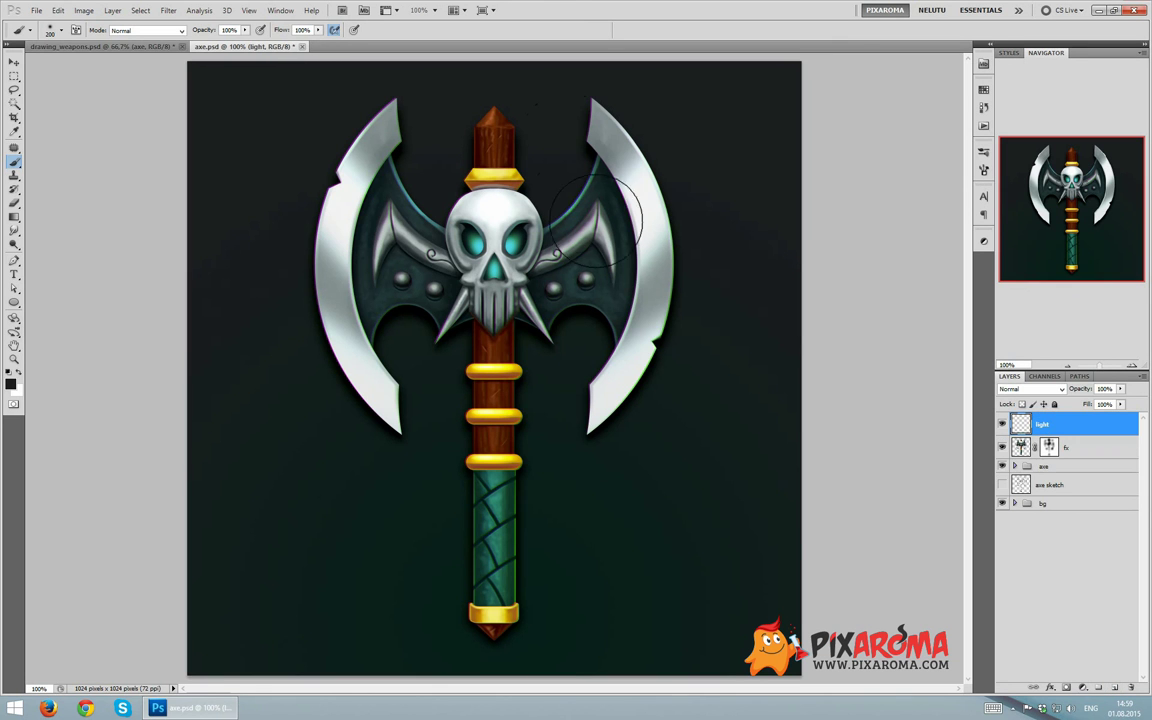
{"action": "left_click", "coordinate": [1030, 389]}
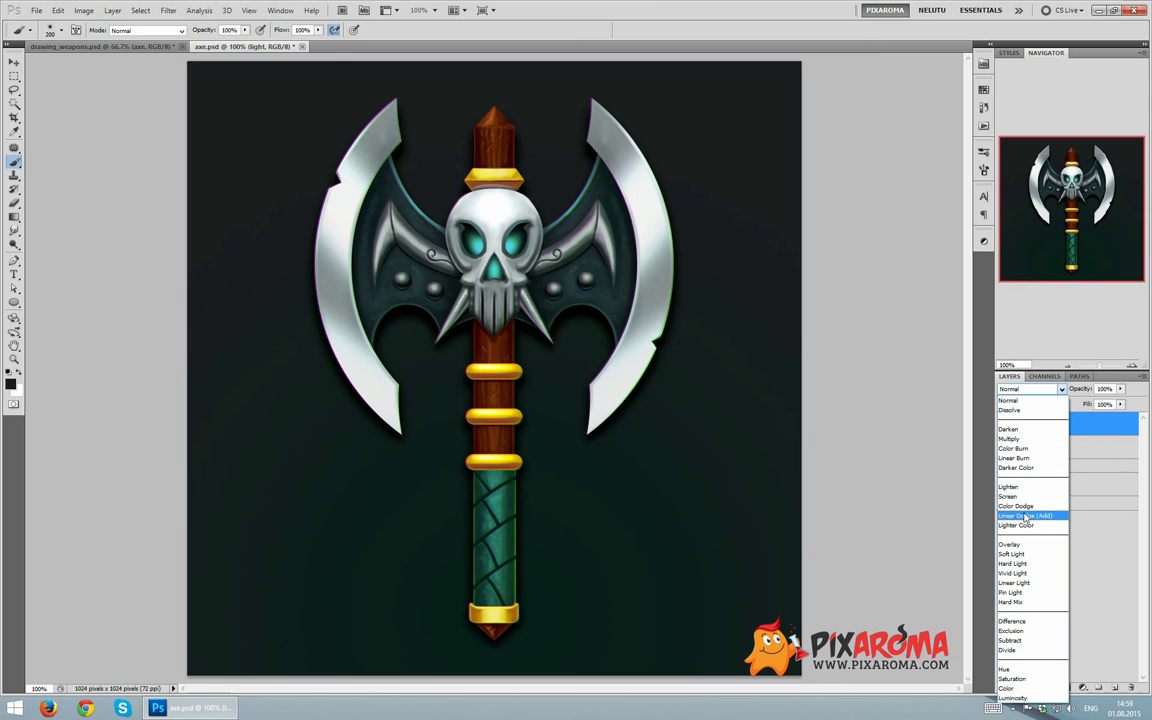
{"action": "left_click", "coordinate": [1028, 508]}
Paint soft yellow-gold glows near the skull and along the left blade's upper edge
{"action": "key", "text": "x"}
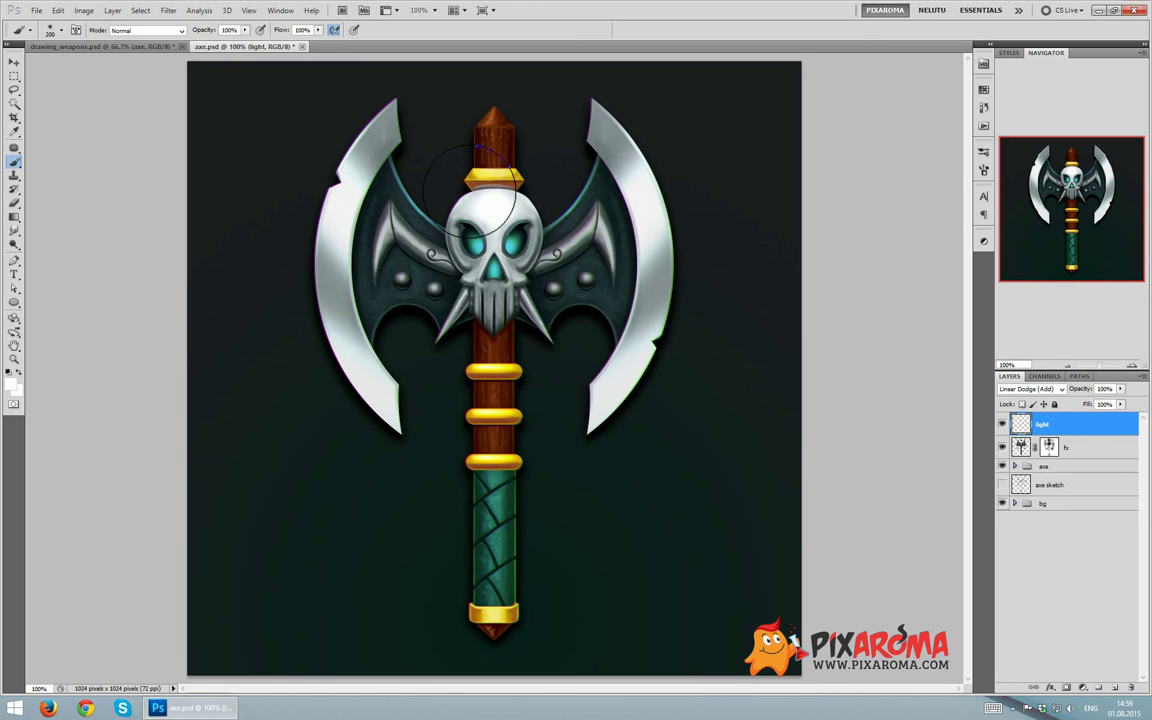
{"action": "left_click", "coordinate": [458, 170]}
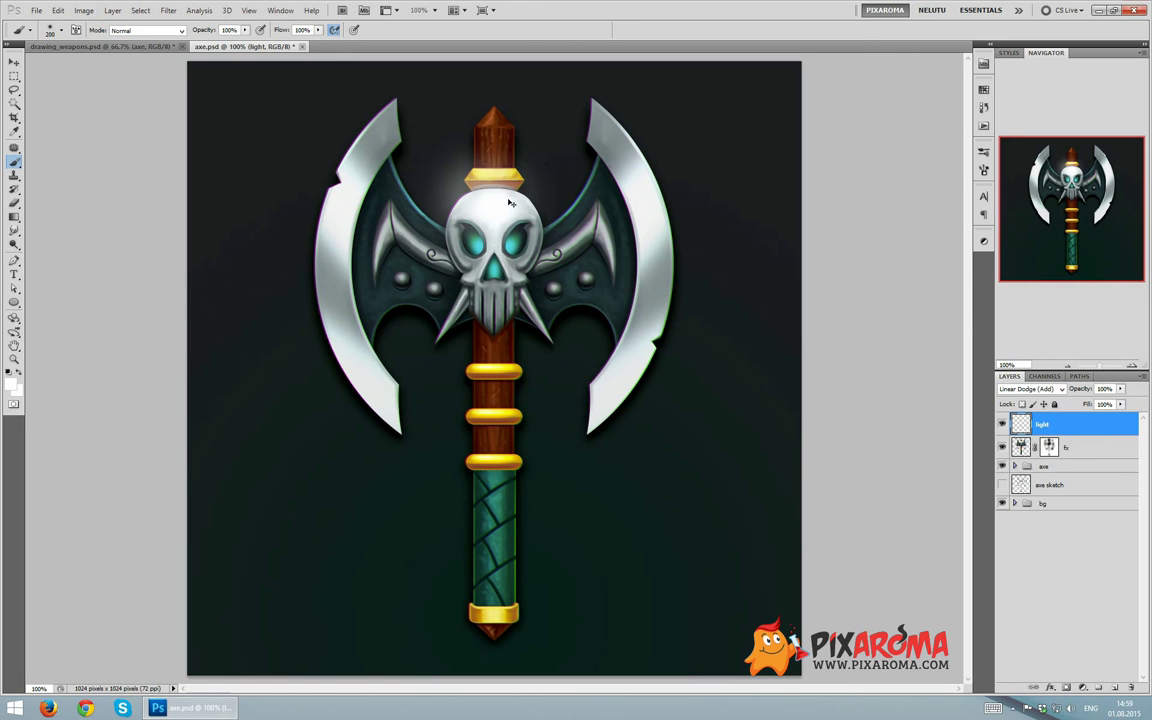
{"action": "key", "text": "ctrl+z"}
{"action": "left_click", "coordinate": [495, 183], "text": "alt"}
{"action": "left_click_drag", "start_coordinate": [497, 182], "coordinate": [445, 195]}
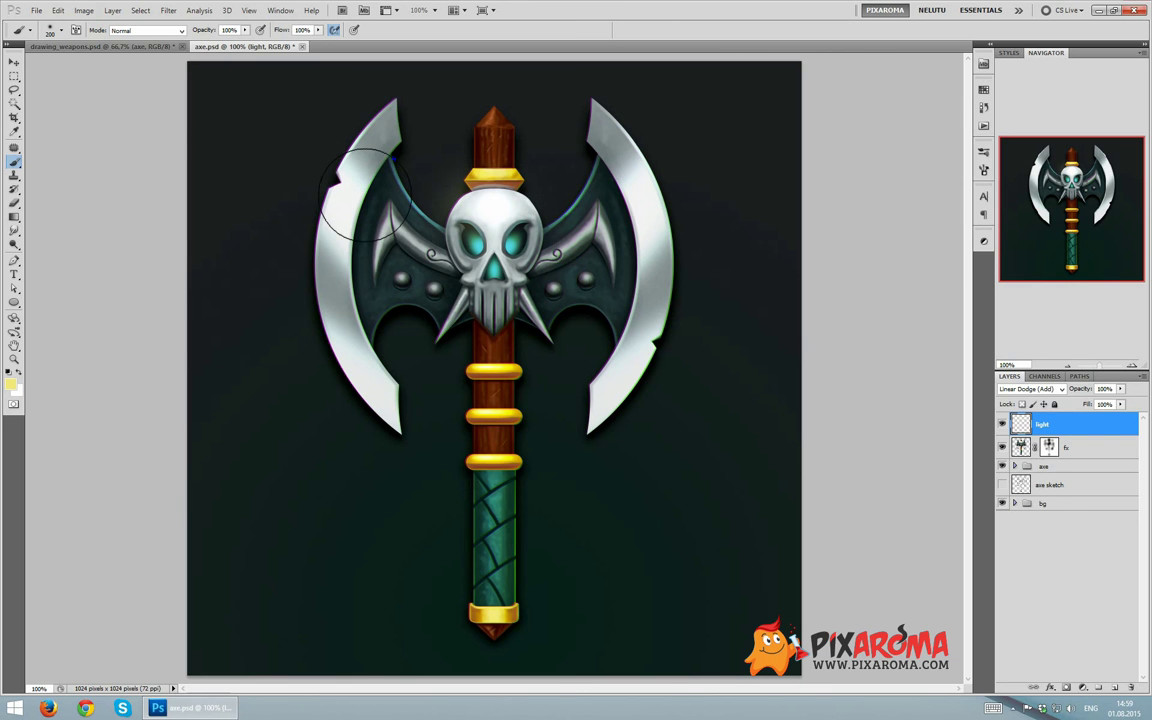
{"action": "key", "text": "bracketright"}
{"action": "key", "text": "bracketright"}
{"action": "mouse_move", "coordinate": [345, 160]}
{"action": "left_mouse_down"}
{"action": "mouse_move", "coordinate": [340, 195]}
{"action": "mouse_move", "coordinate": [436, 180]}
{"action": "left_mouse_up"}
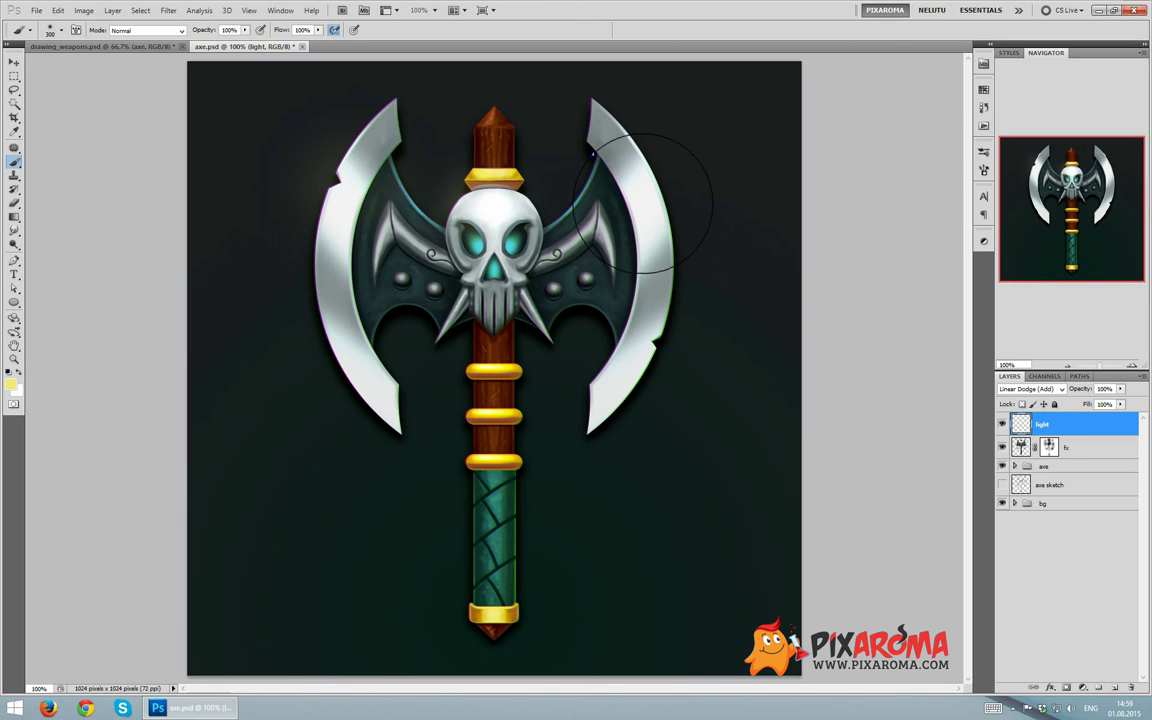
{"action": "key", "text": "bracketleft"}
{"action": "key", "text": "bracketleft"}
{"action": "key", "text": "bracketleft"}
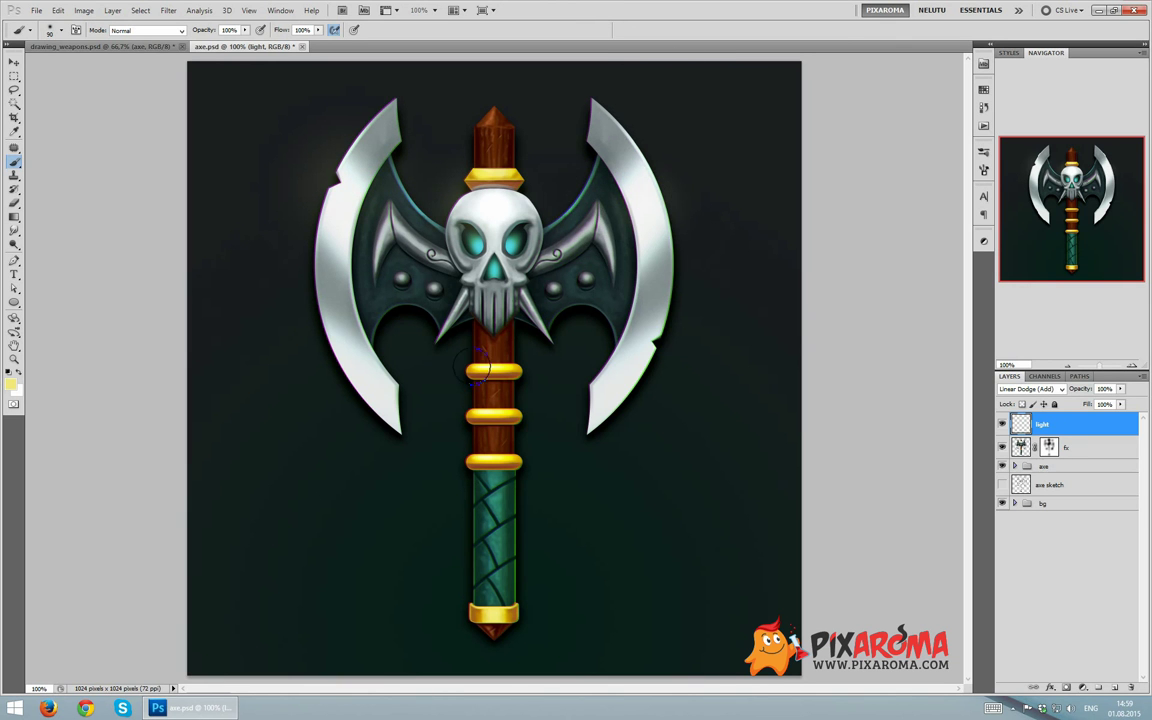
{"action": "key", "text": "bracketleft"}
{"action": "key", "text": "bracketleft"}
{"action": "key", "text": "bracketleft"}
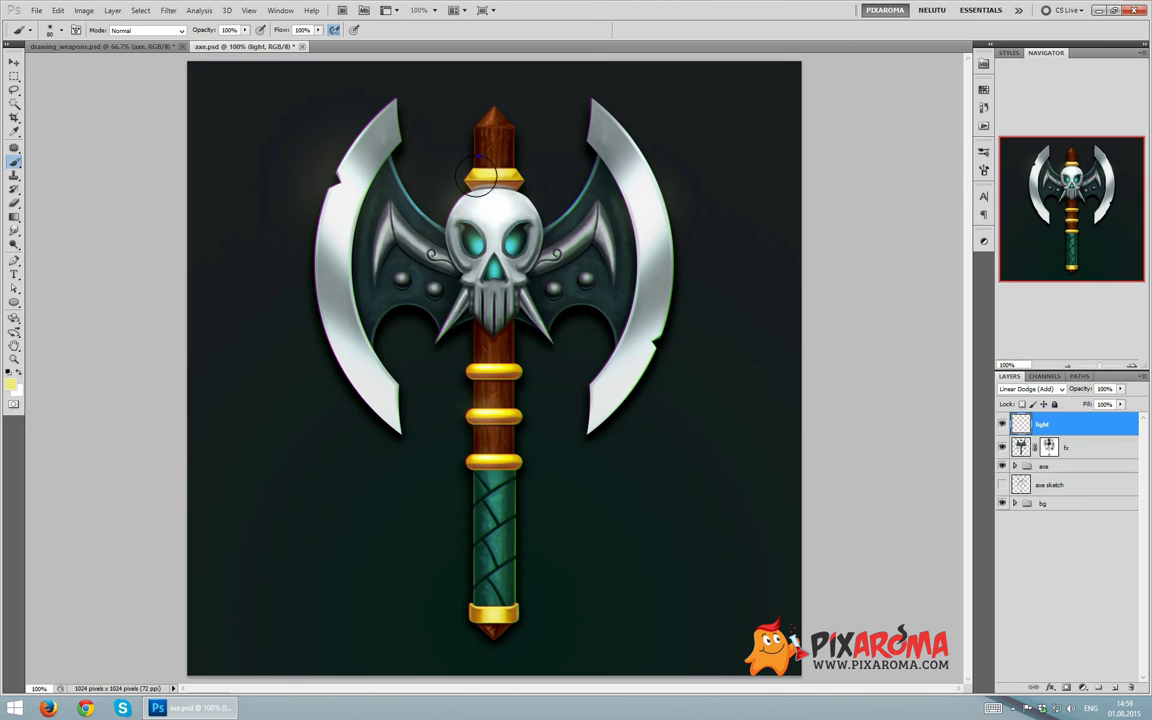
{"action": "key", "text": "bracketright"}
{"action": "key", "text": "ctrl+minus"}
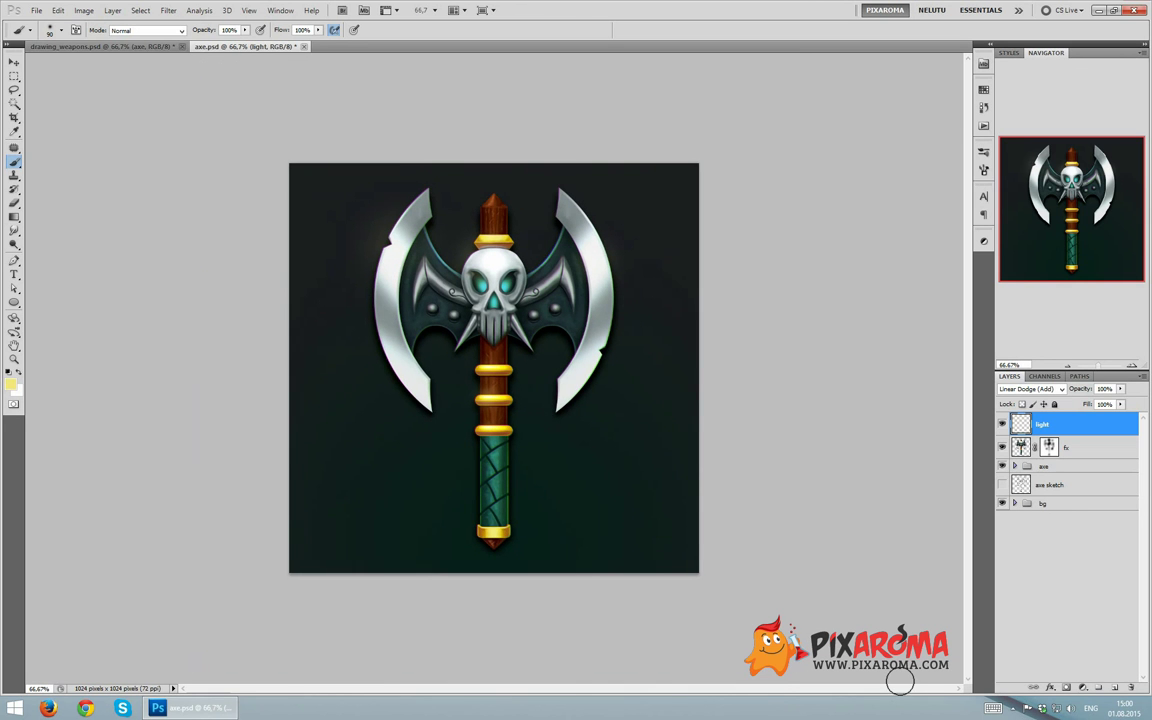
{"action": "key", "text": "ctrl+plus"}
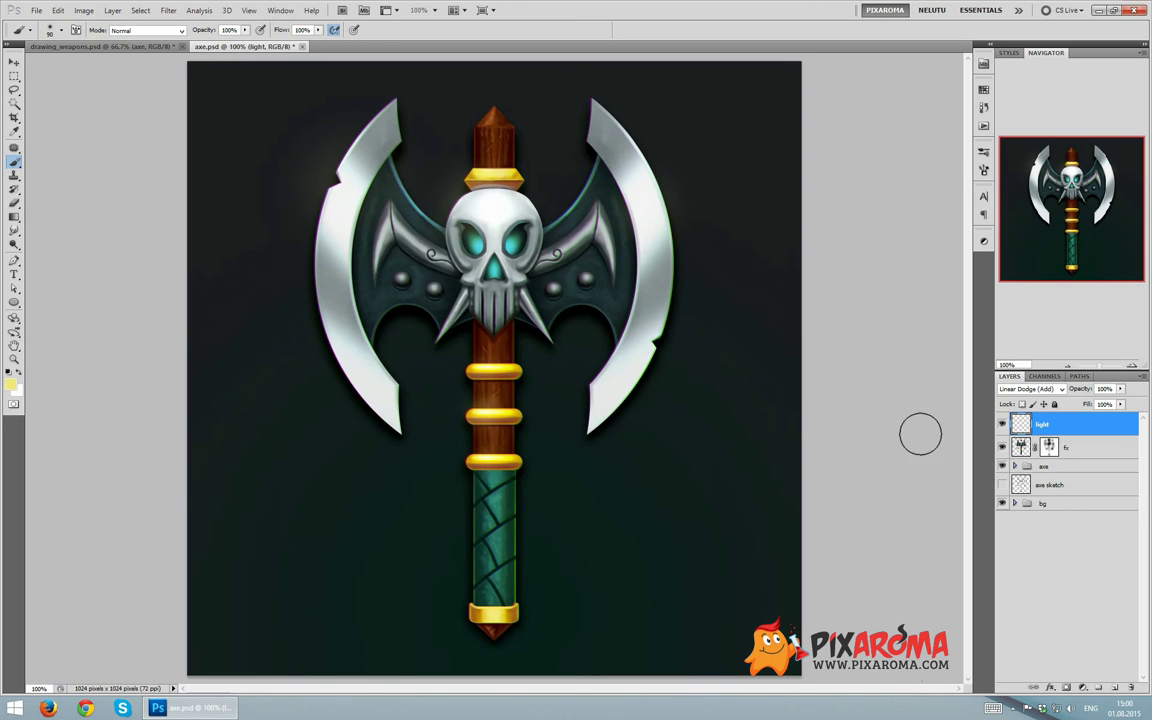
Group the light and fx layers into a group named fx
{"action": "left_click", "coordinate": [1063, 446], "text": "shift"}
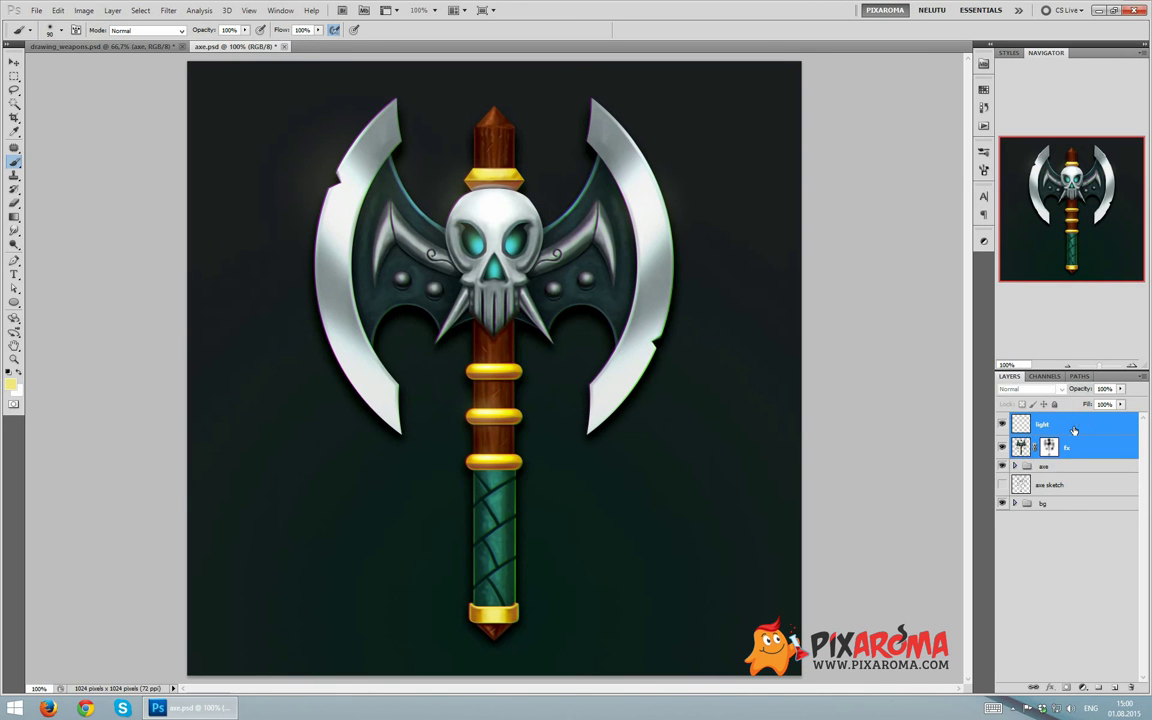
{"action": "key", "text": "ctrl+g"}
{"action": "double_click", "coordinate": [1050, 420]}
{"action": "type", "text": "ax"}
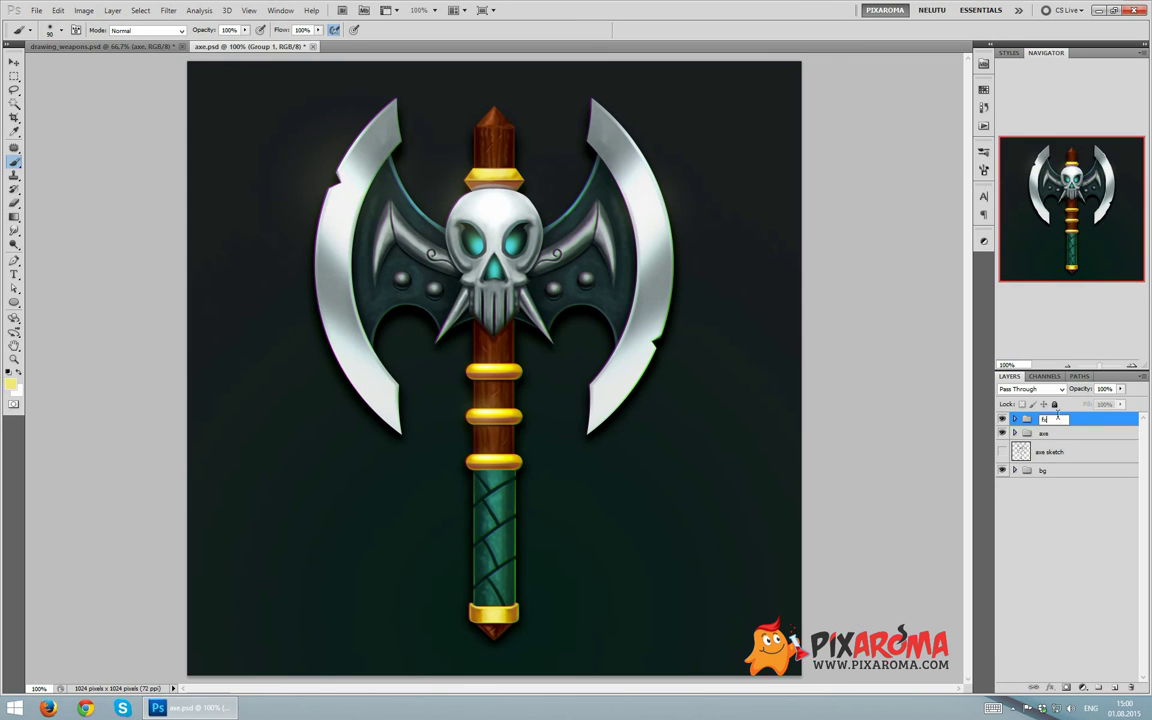
{"action": "key", "text": "Return"}
{"action": "key", "text": "ctrl+minus"}
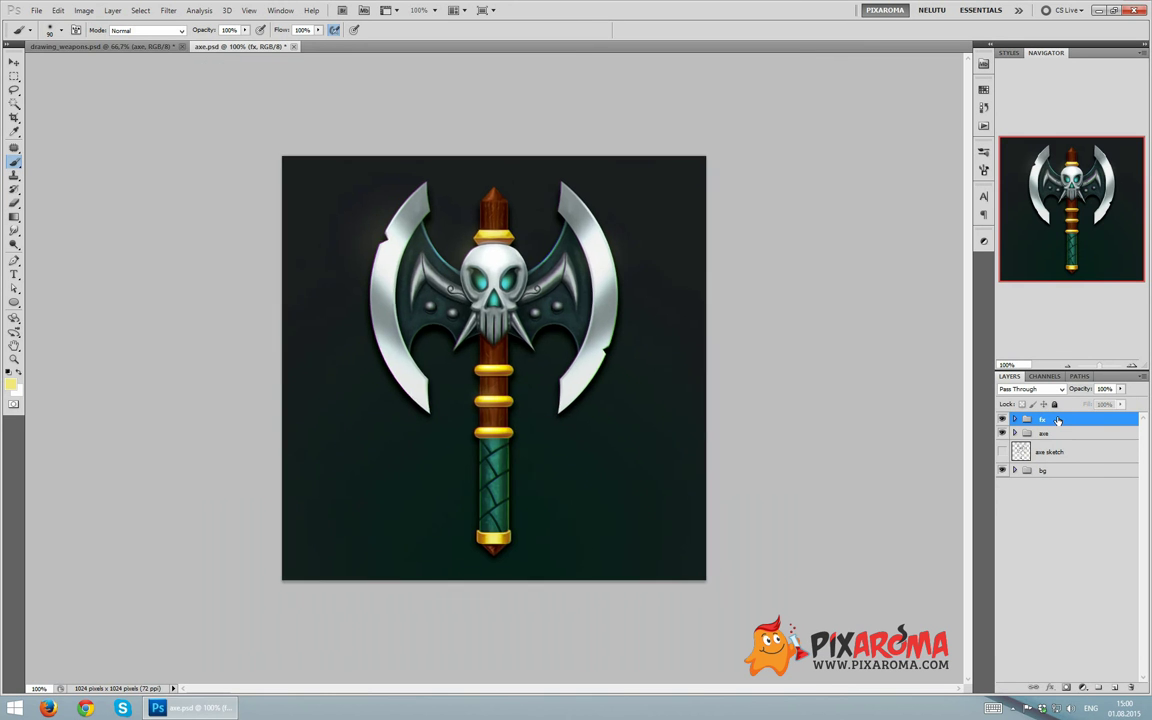
{"action": "key", "text": "ctrl+plus"}
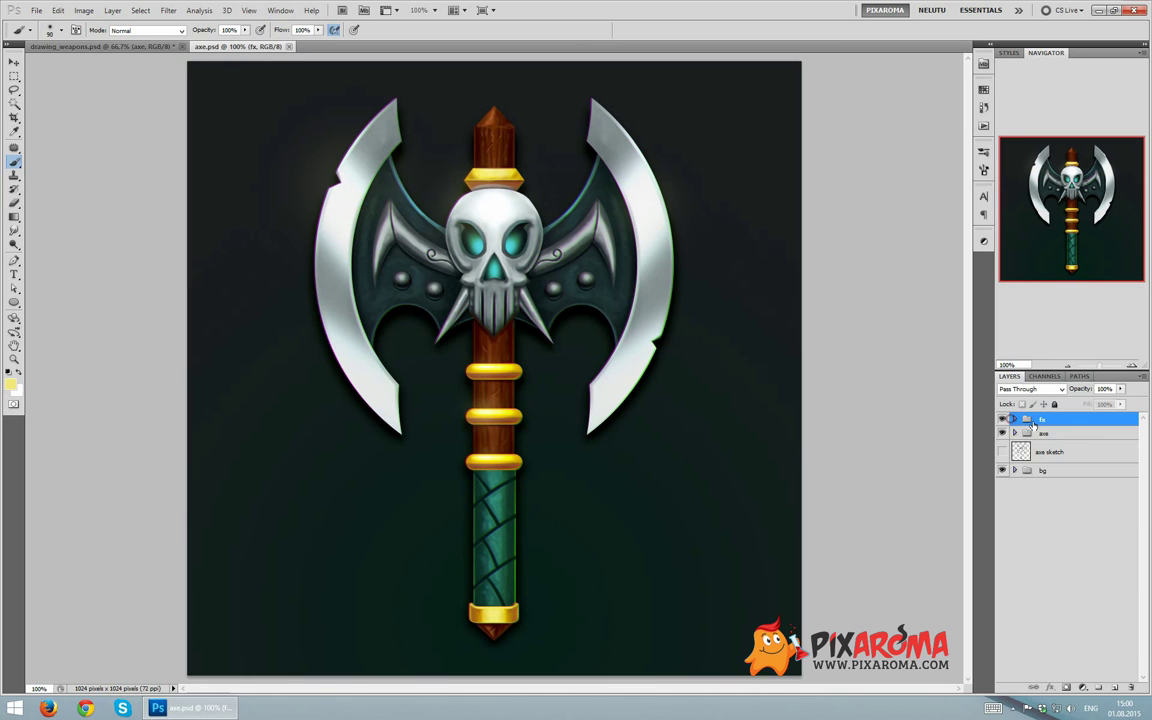
Expand the fx group and add a new layer above the light layer
{"action": "left_click", "coordinate": [1013, 421]}
{"action": "left_click", "coordinate": [1085, 438]}
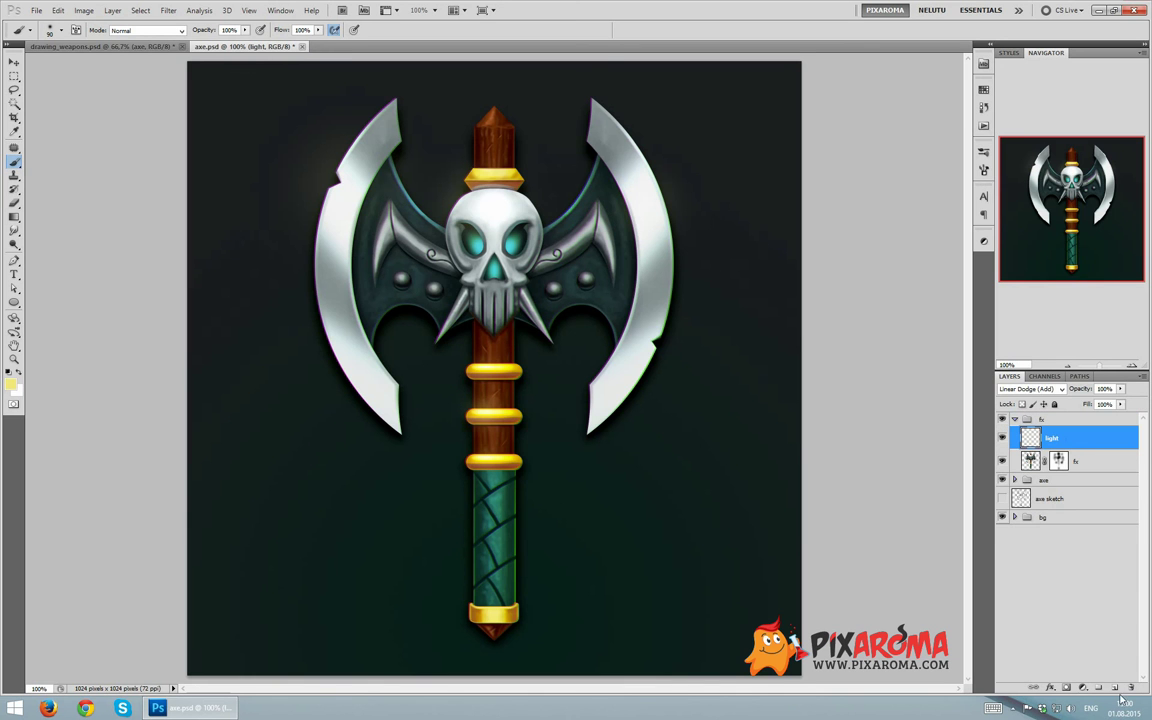
{"action": "key", "text": "ctrl+shift+alt+n"}
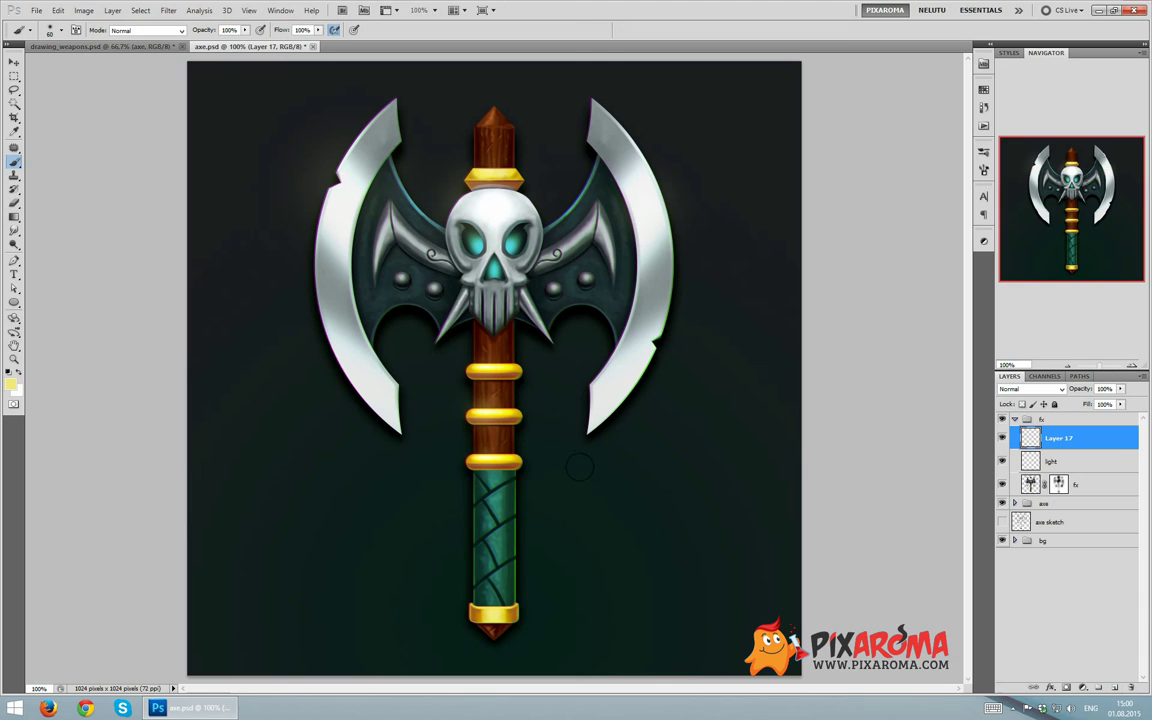
Name the new layer dot, convert it to a Smart Object and scale the dot to about 45%
{"action": "key", "text": "bracketleft"}
{"action": "key", "text": "bracketleft"}
{"action": "key", "text": "bracketleft"}
{"action": "key", "text": "bracketleft"}
{"action": "type", "text": "dot"}
{"action": "key", "text": "Return"}
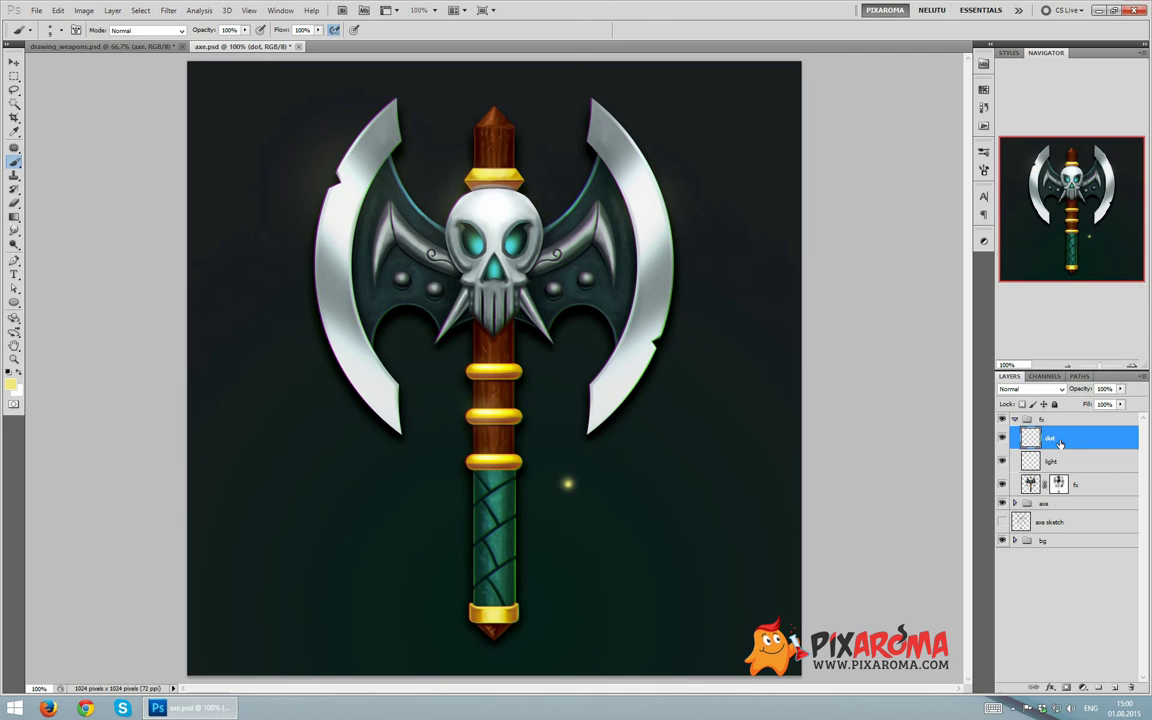
{"action": "right_click", "coordinate": [1060, 442]}
{"action": "left_click", "coordinate": [979, 211]}
{"action": "key", "text": "ctrl+t"}
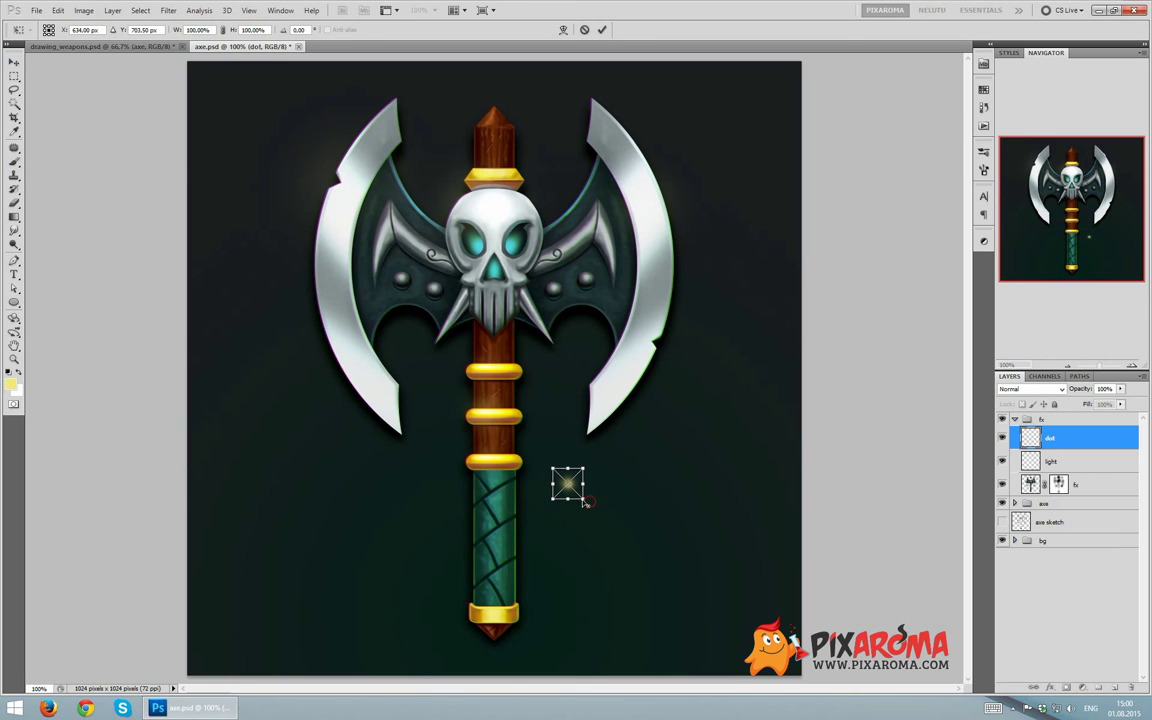
{"action": "left_click_drag", "start_coordinate": [580, 500], "coordinate": [569, 490]}
{"action": "key", "text": "Return"}
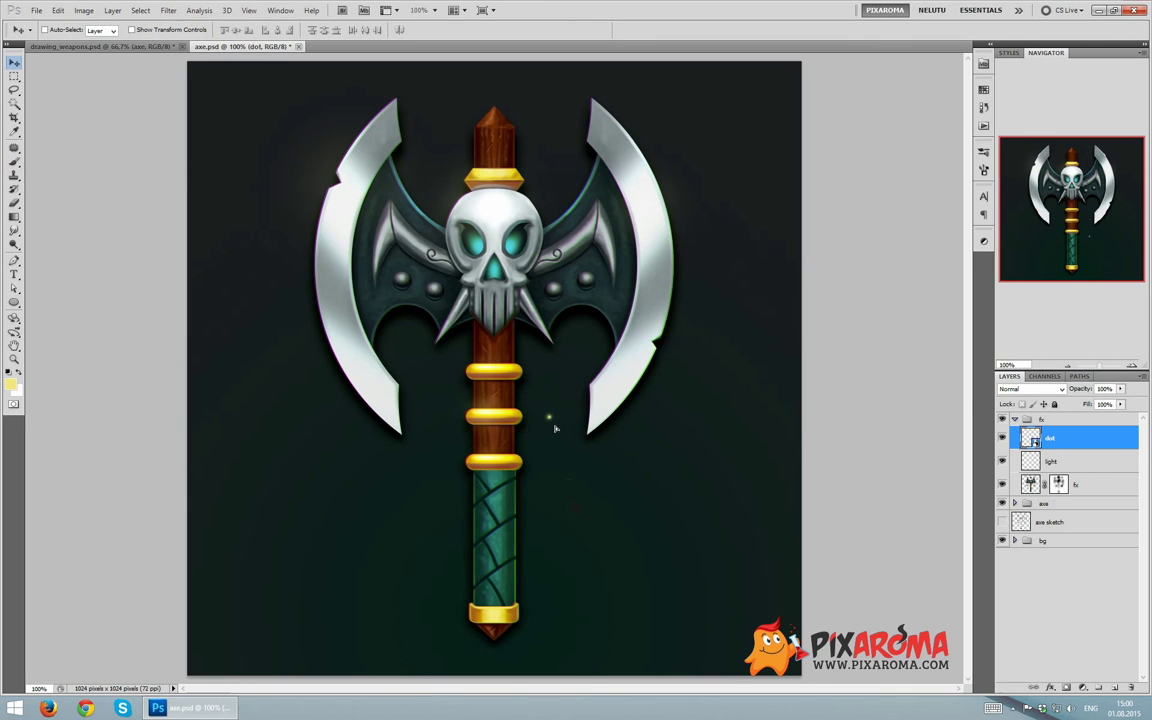
{"action": "left_click_drag", "start_coordinate": [557, 429], "coordinate": [562, 435]}
Scatter duplicate dots around the axe and merge all the dot layers into one
{"action": "mouse_move", "coordinate": [393, 476]}
{"action": "left_mouse_down", "text": "alt"}
{"action": "mouse_move", "coordinate": [385, 365]}
{"action": "mouse_move", "coordinate": [420, 357]}
{"action": "mouse_move", "coordinate": [338, 449]}
{"action": "mouse_move", "coordinate": [638, 465]}
{"action": "mouse_move", "coordinate": [442, 437]}
{"action": "mouse_move", "coordinate": [368, 553]}
{"action": "mouse_move", "coordinate": [419, 587]}
{"action": "left_mouse_up", "text": "alt"}
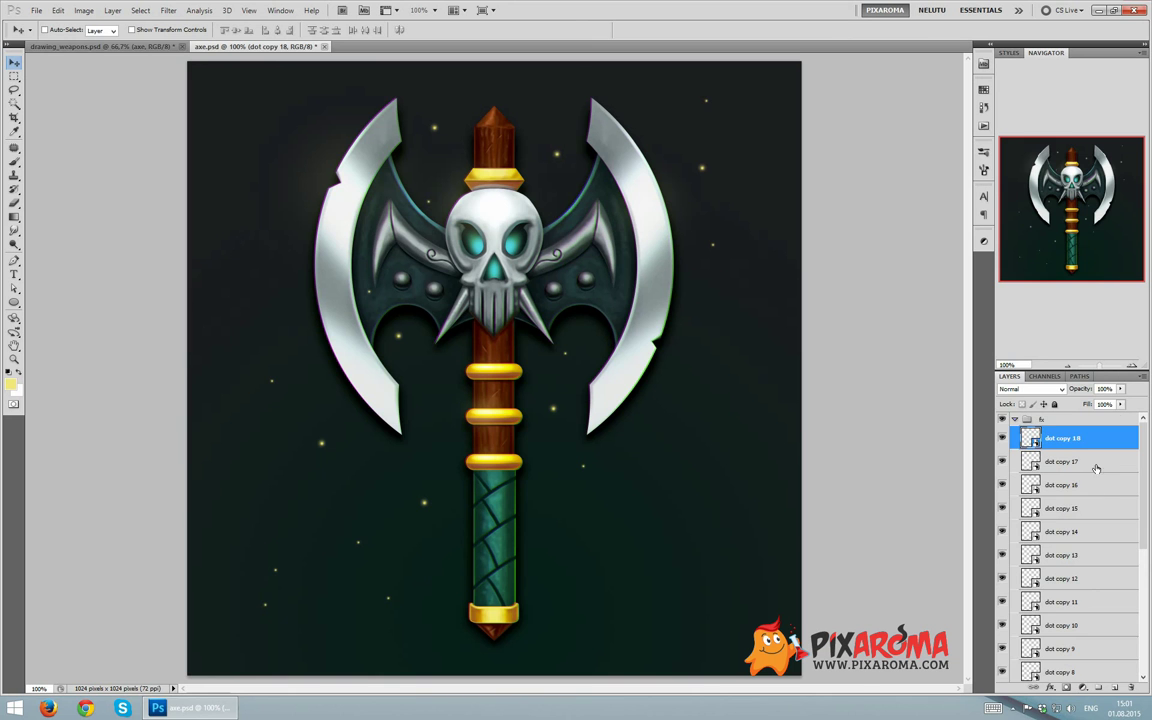
{"action": "scroll", "coordinate": [1094, 515], "scroll_direction": "down", "scroll_amount": 3}
{"action": "scroll", "coordinate": [1094, 510], "scroll_direction": "down", "scroll_amount": 2}
{"action": "scroll", "coordinate": [1095, 515], "scroll_direction": "down", "scroll_amount": 2}
{"action": "scroll", "coordinate": [1096, 530], "scroll_direction": "down", "scroll_amount": 3}
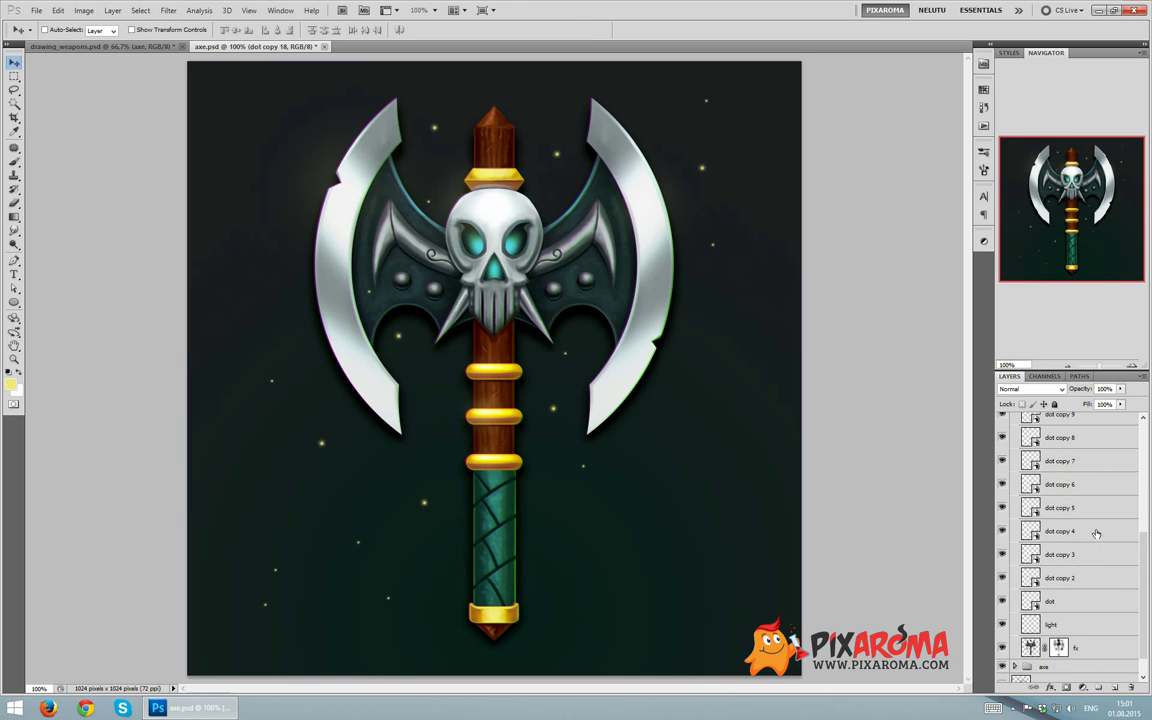
{"action": "left_click", "coordinate": [1080, 602], "text": "shift"}
{"action": "right_click", "coordinate": [1080, 606]}
{"action": "left_click", "coordinate": [1080, 642]}
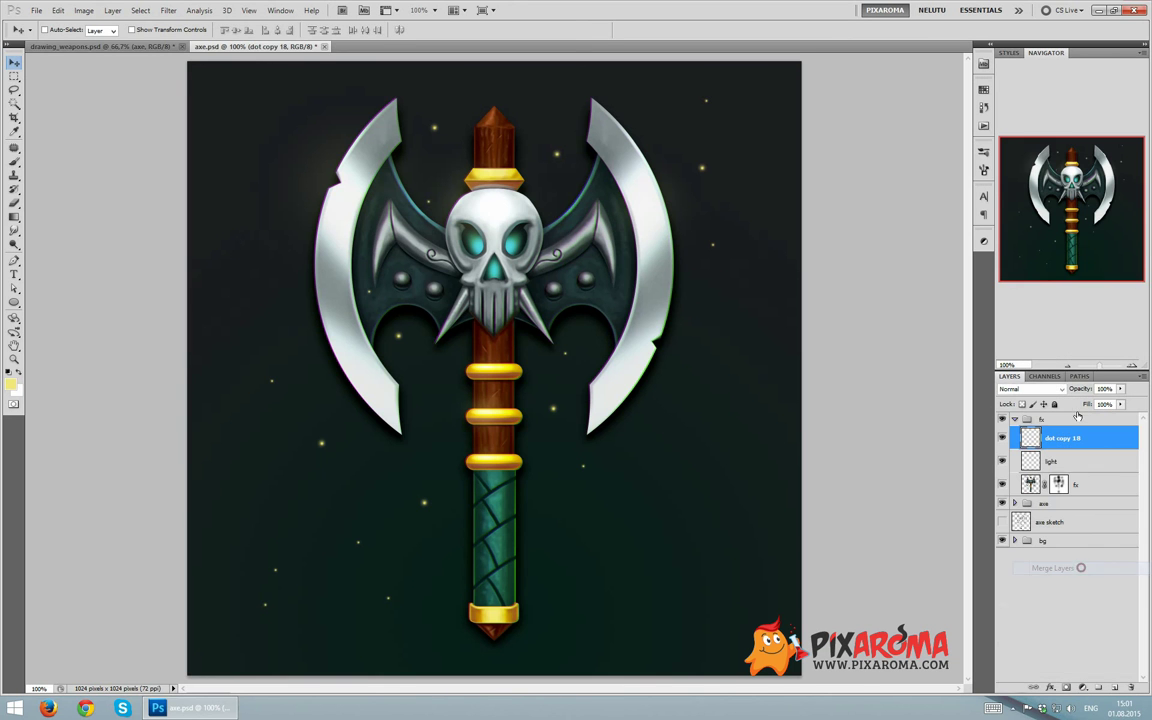
Rename the merged layer dots, lower its opacity to 19% and collapse the fx group
{"action": "double_click", "coordinate": [1062, 438]}
{"action": "type", "text": "dots"}
{"action": "key", "text": "Return"}
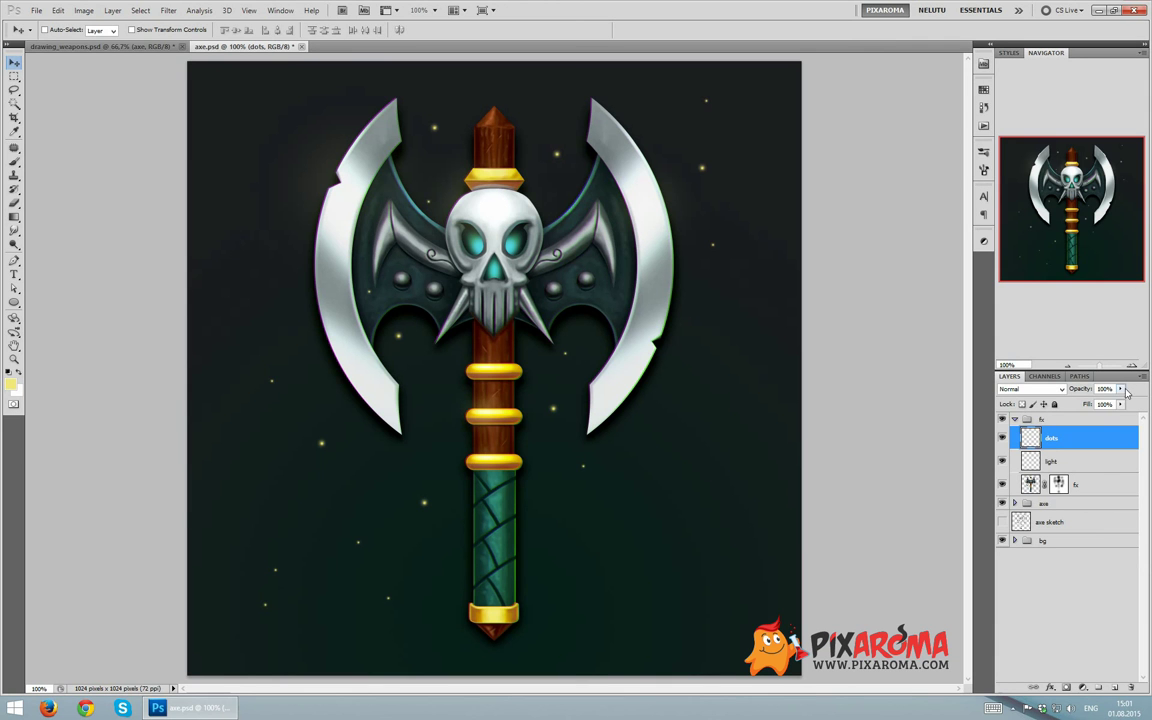
{"action": "left_click_drag", "start_coordinate": [1120, 389], "coordinate": [1074, 403]}
{"action": "left_click", "coordinate": [1069, 437]}
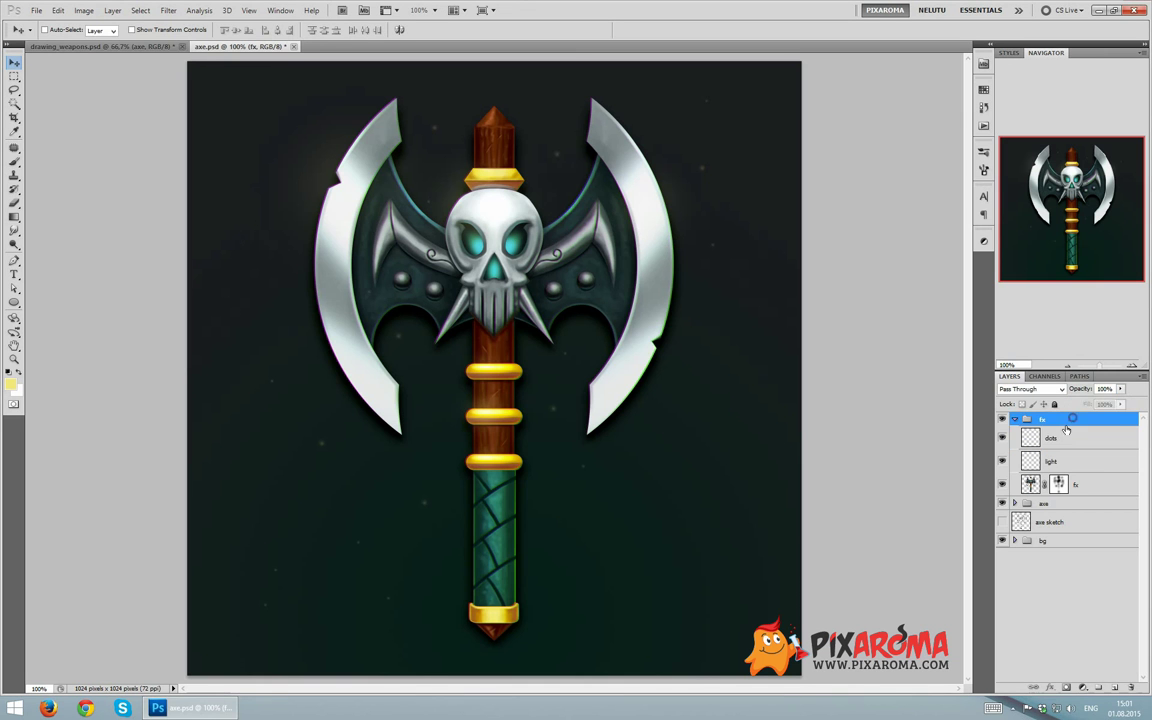
{"action": "left_click", "coordinate": [1013, 419]}
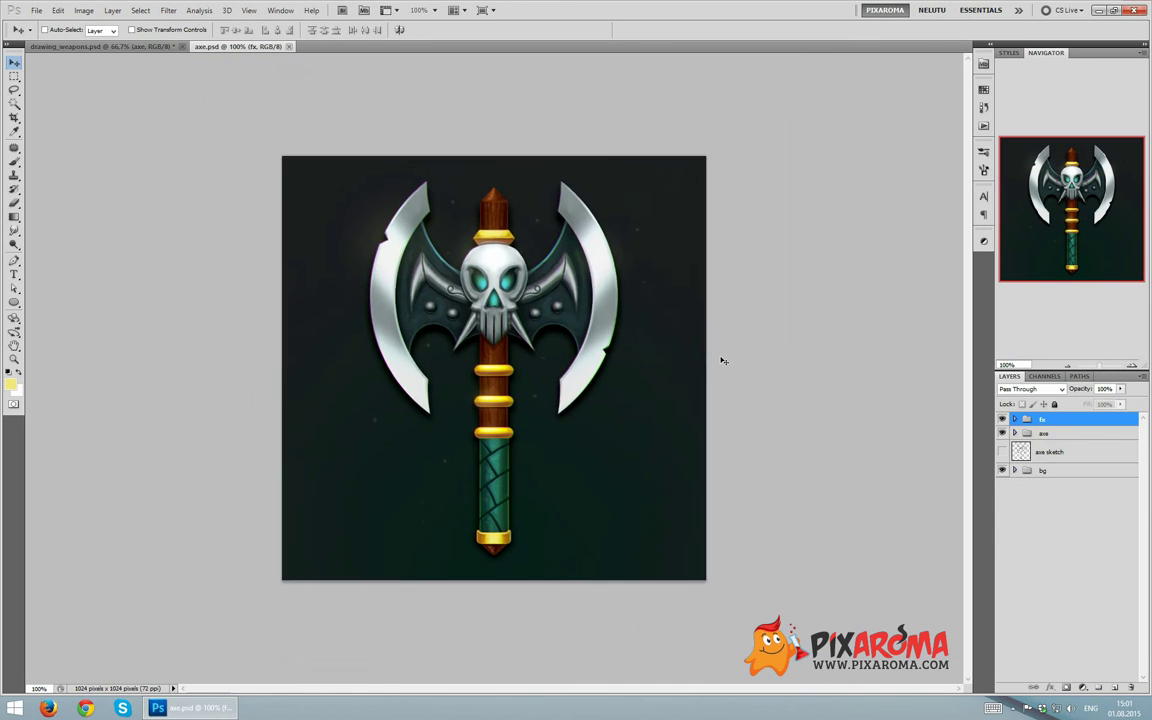